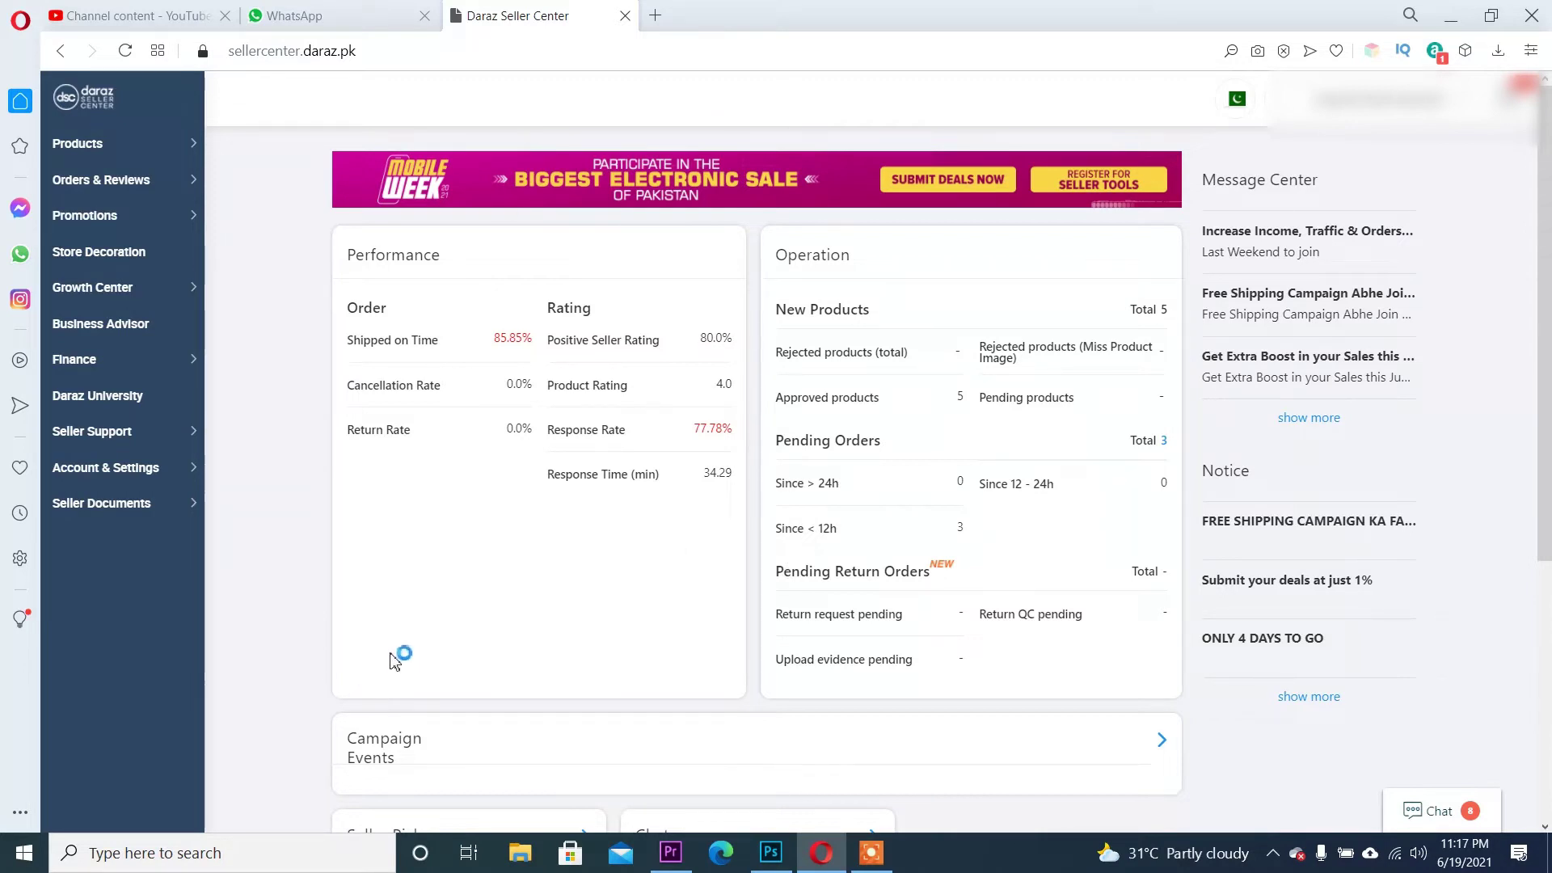
# Review the seller dashboard's performance, operation, Seller Picks and chat figures, and the navigation entries for products, orders, promotions, growth, finance and support
pyautogui.moveTo(114, 145)
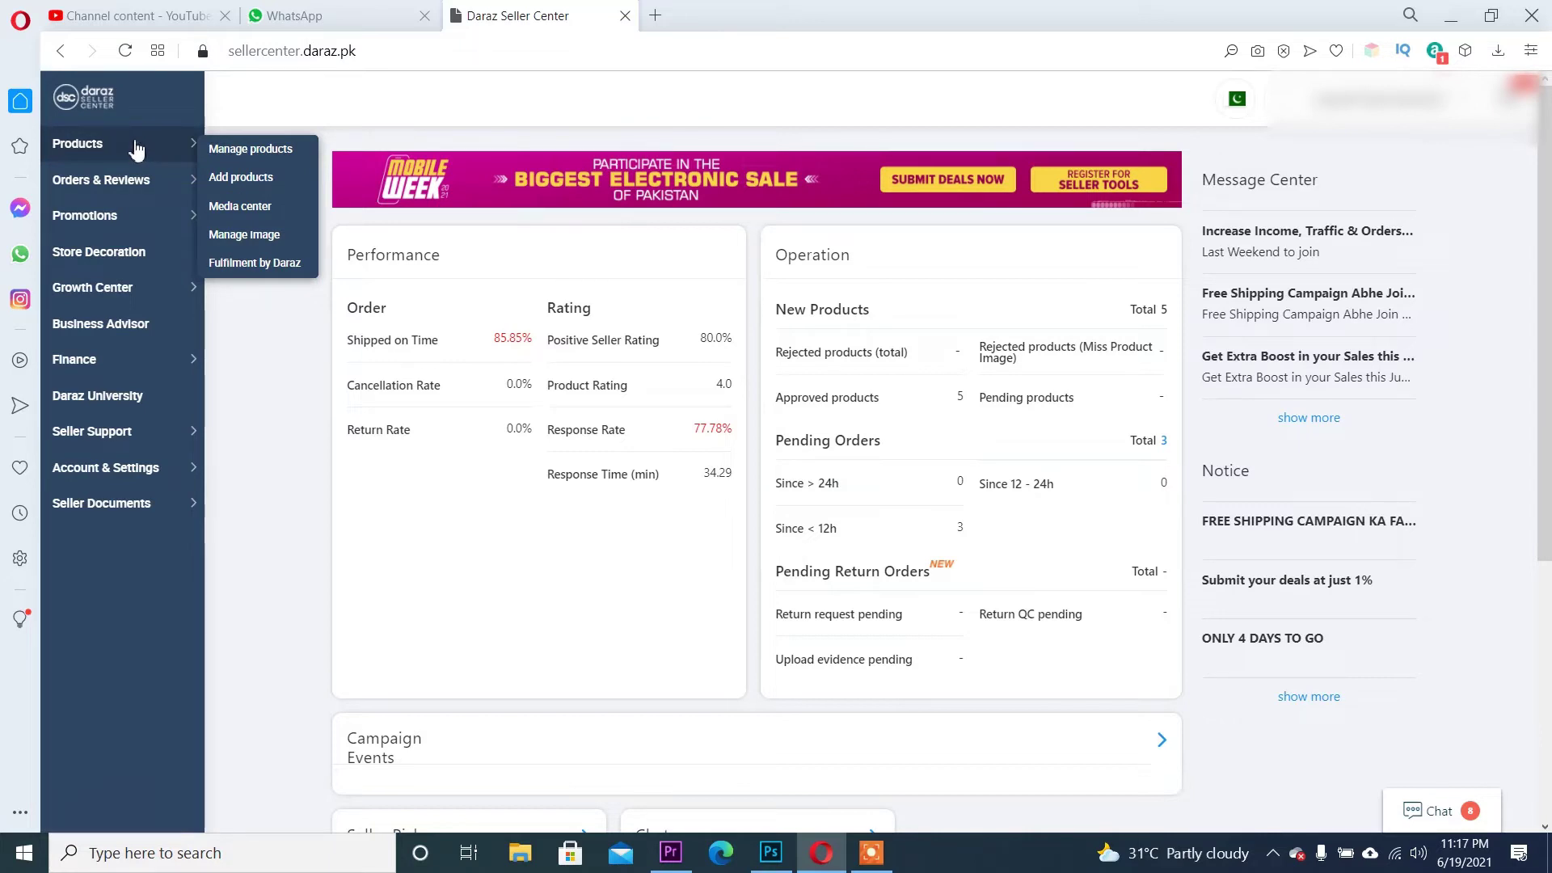
pyautogui.moveTo(129, 185)
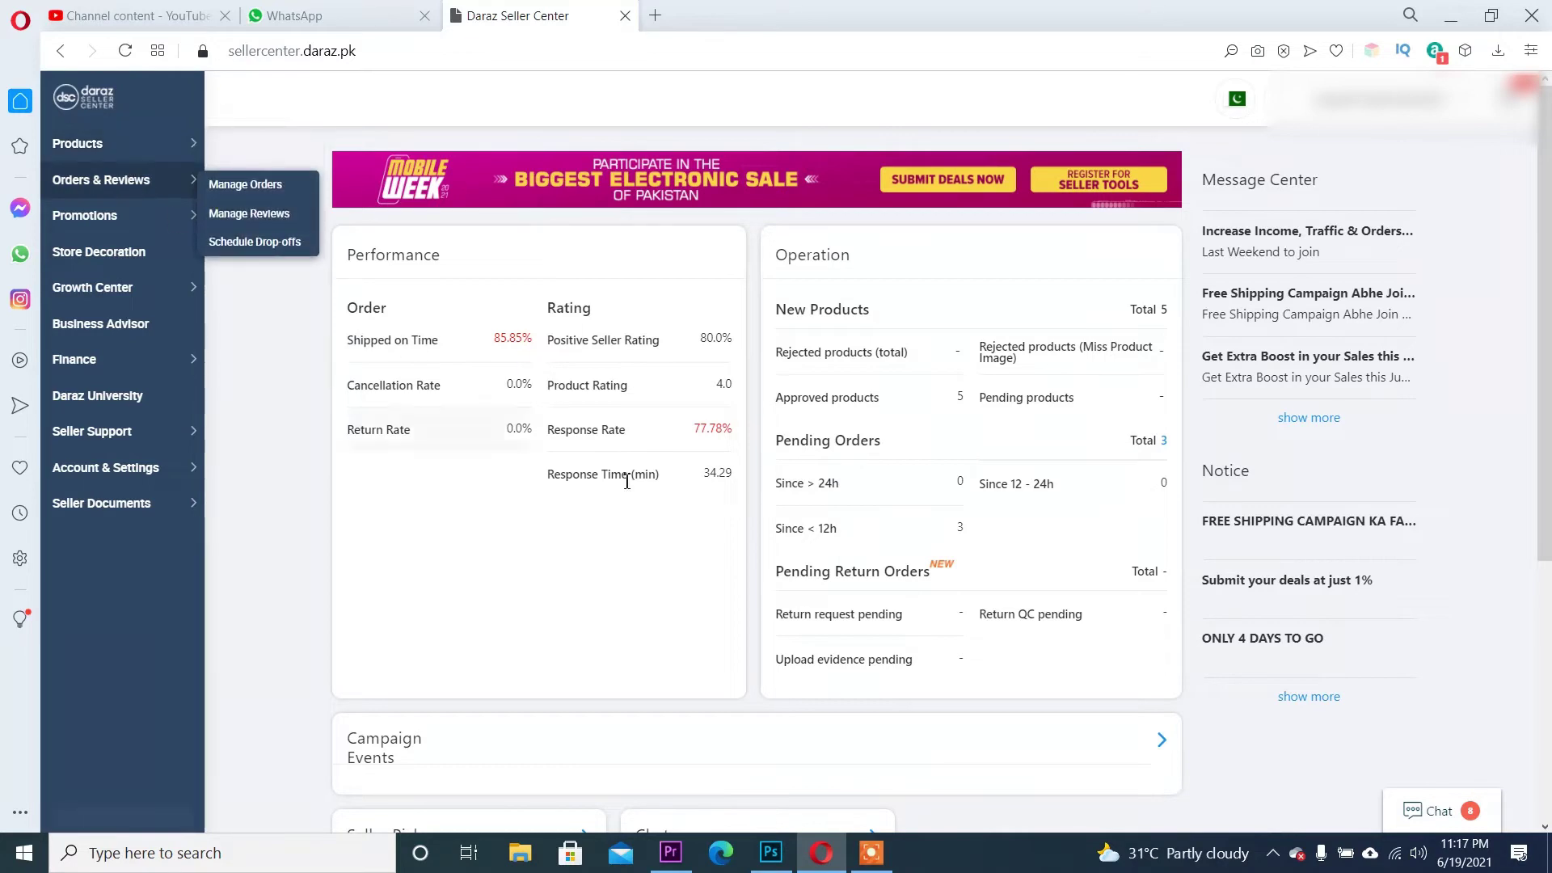
pyautogui.moveTo(526, 419)
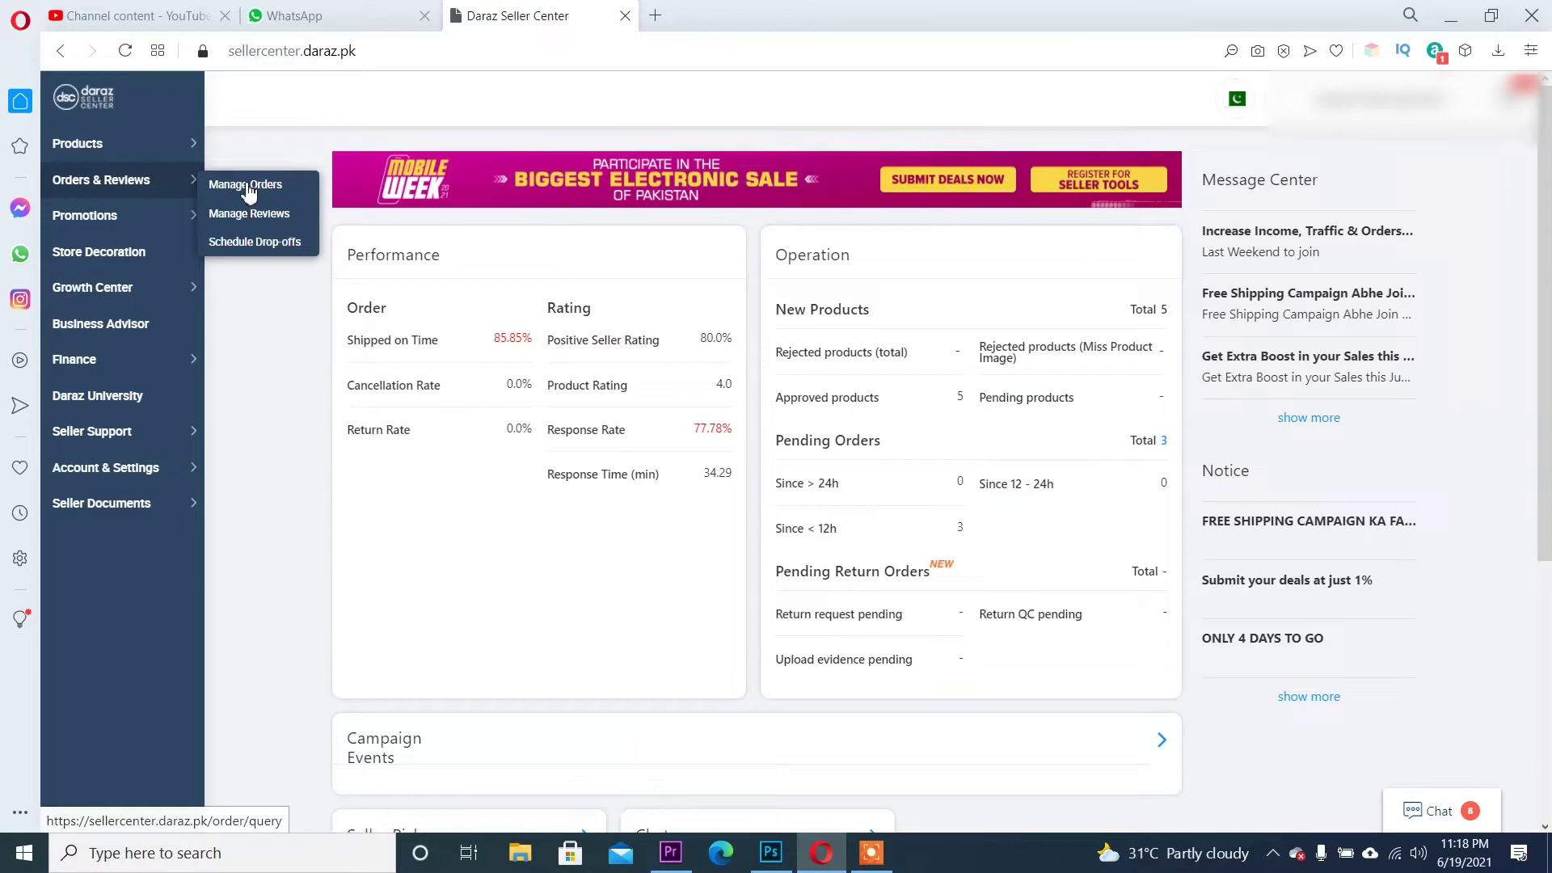
pyautogui.moveTo(121, 218)
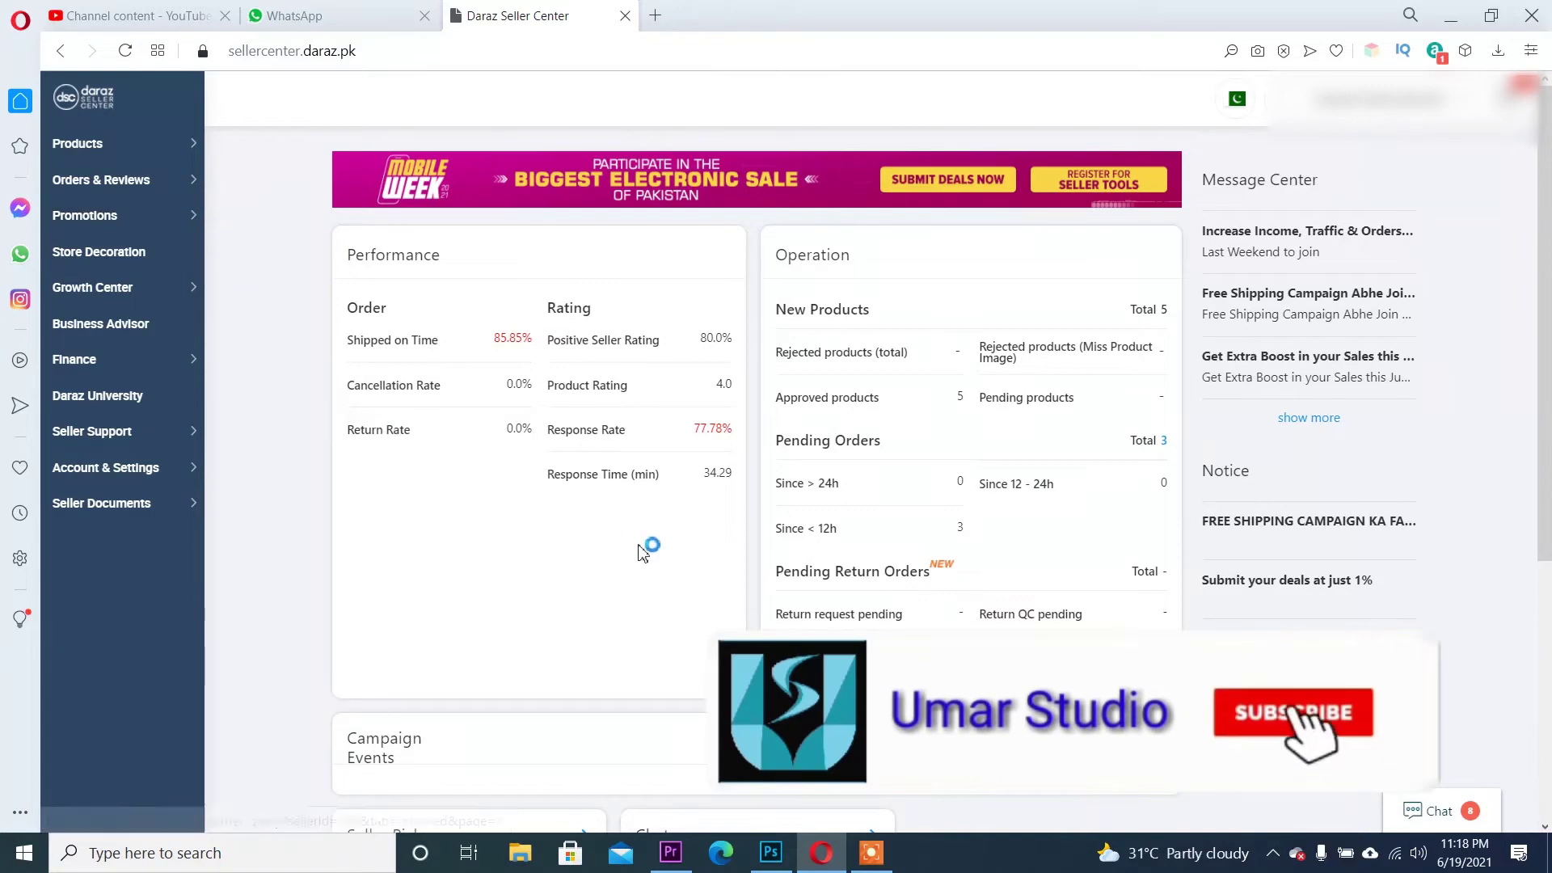
pyautogui.scroll(-5, 656, 558)
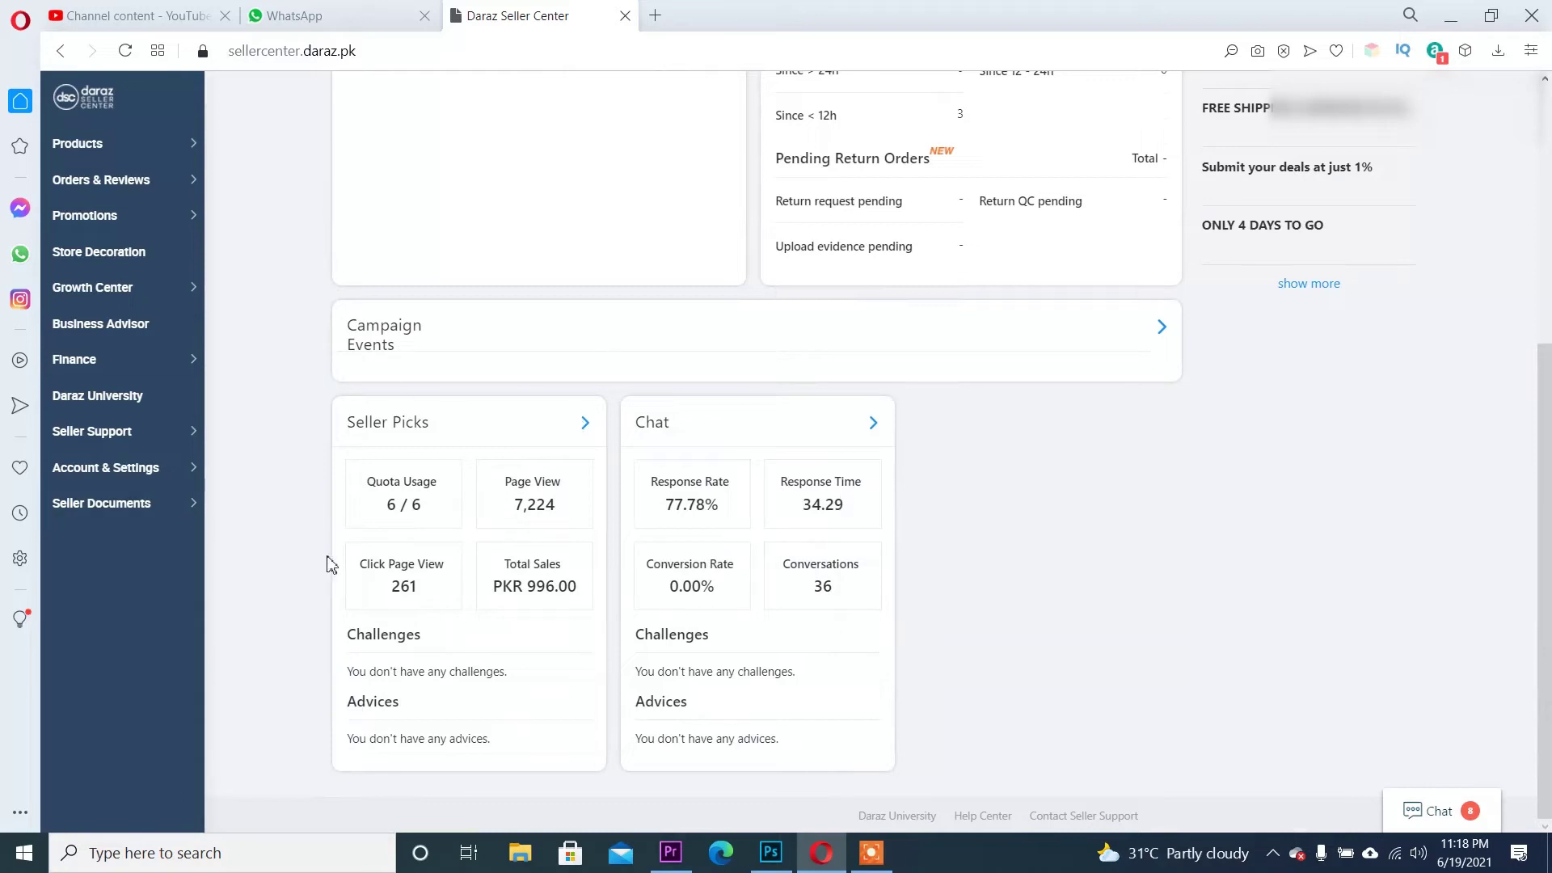
pyautogui.moveTo(675, 570)
pyautogui.scroll(1, 667, 566)
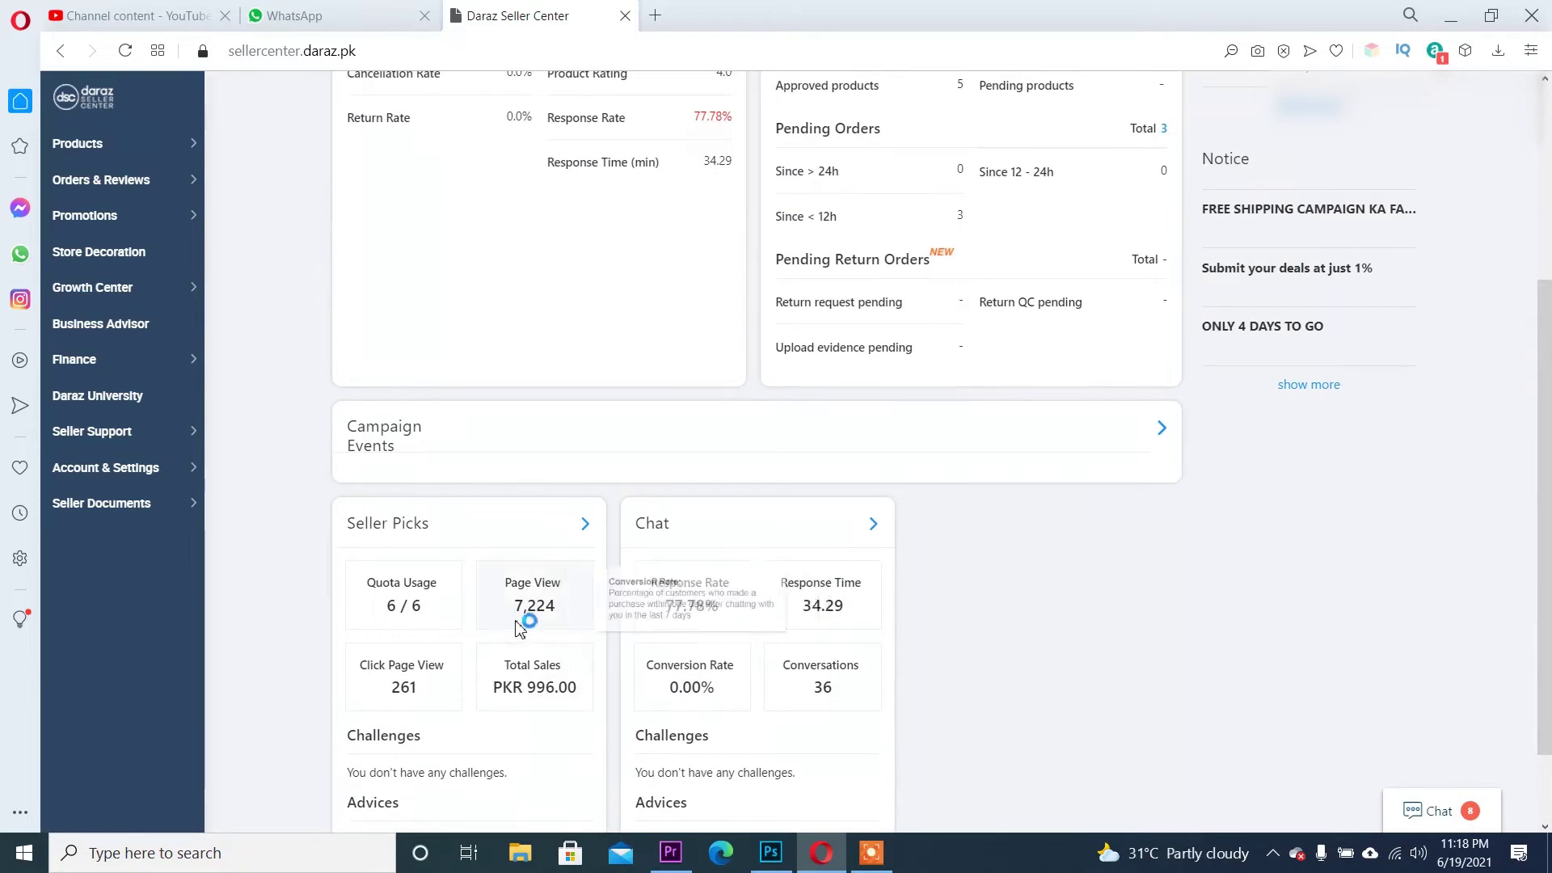
pyautogui.scroll(-1, 520, 630)
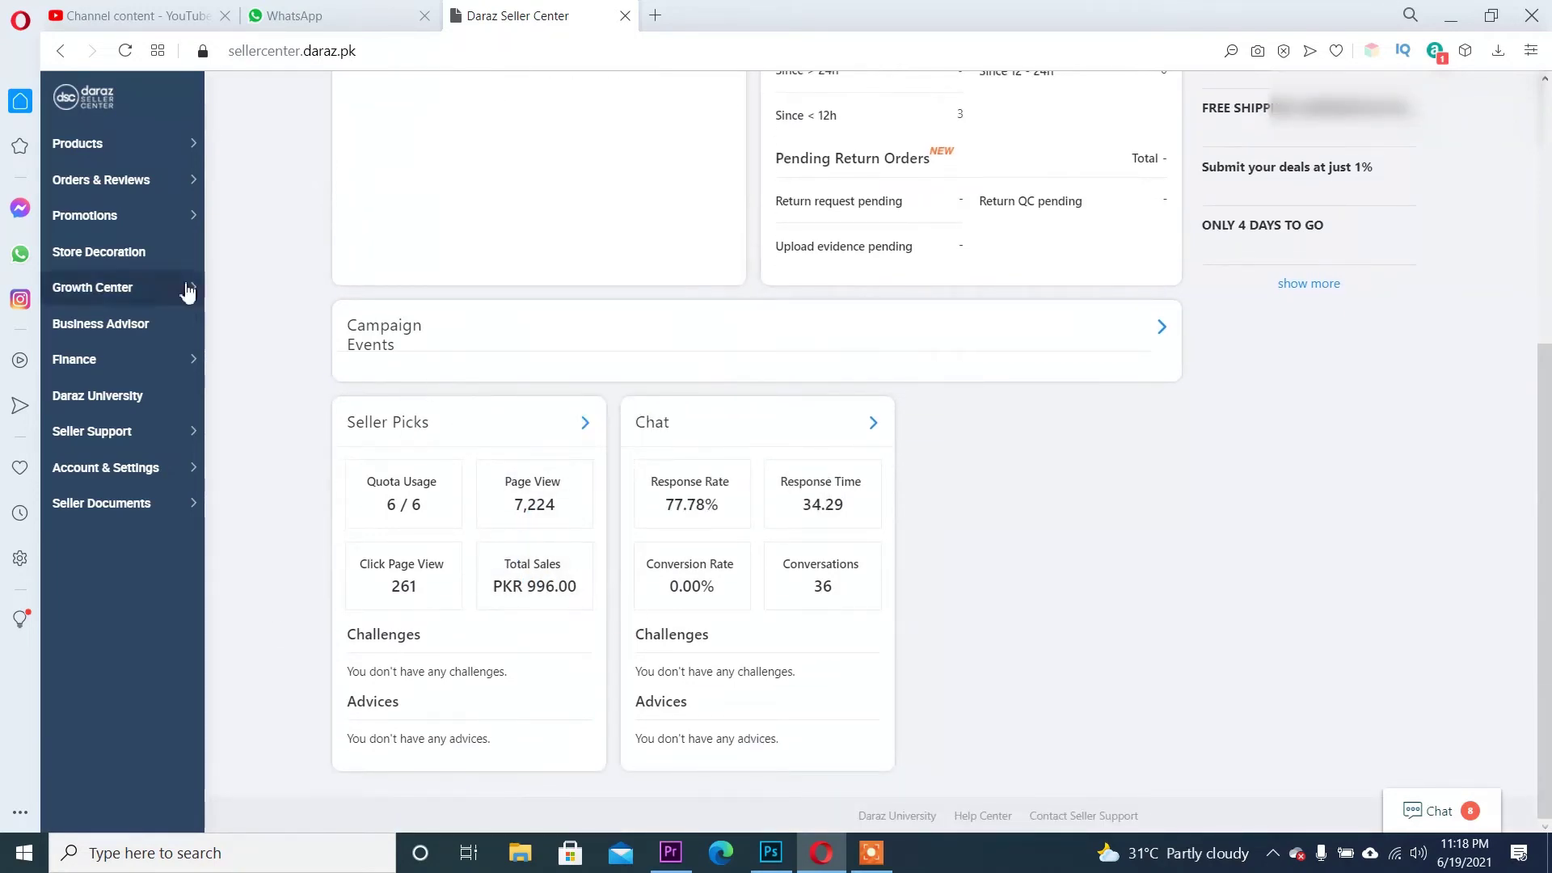
pyautogui.scroll(1, 128, 276)
pyautogui.scroll(1, 128, 276)
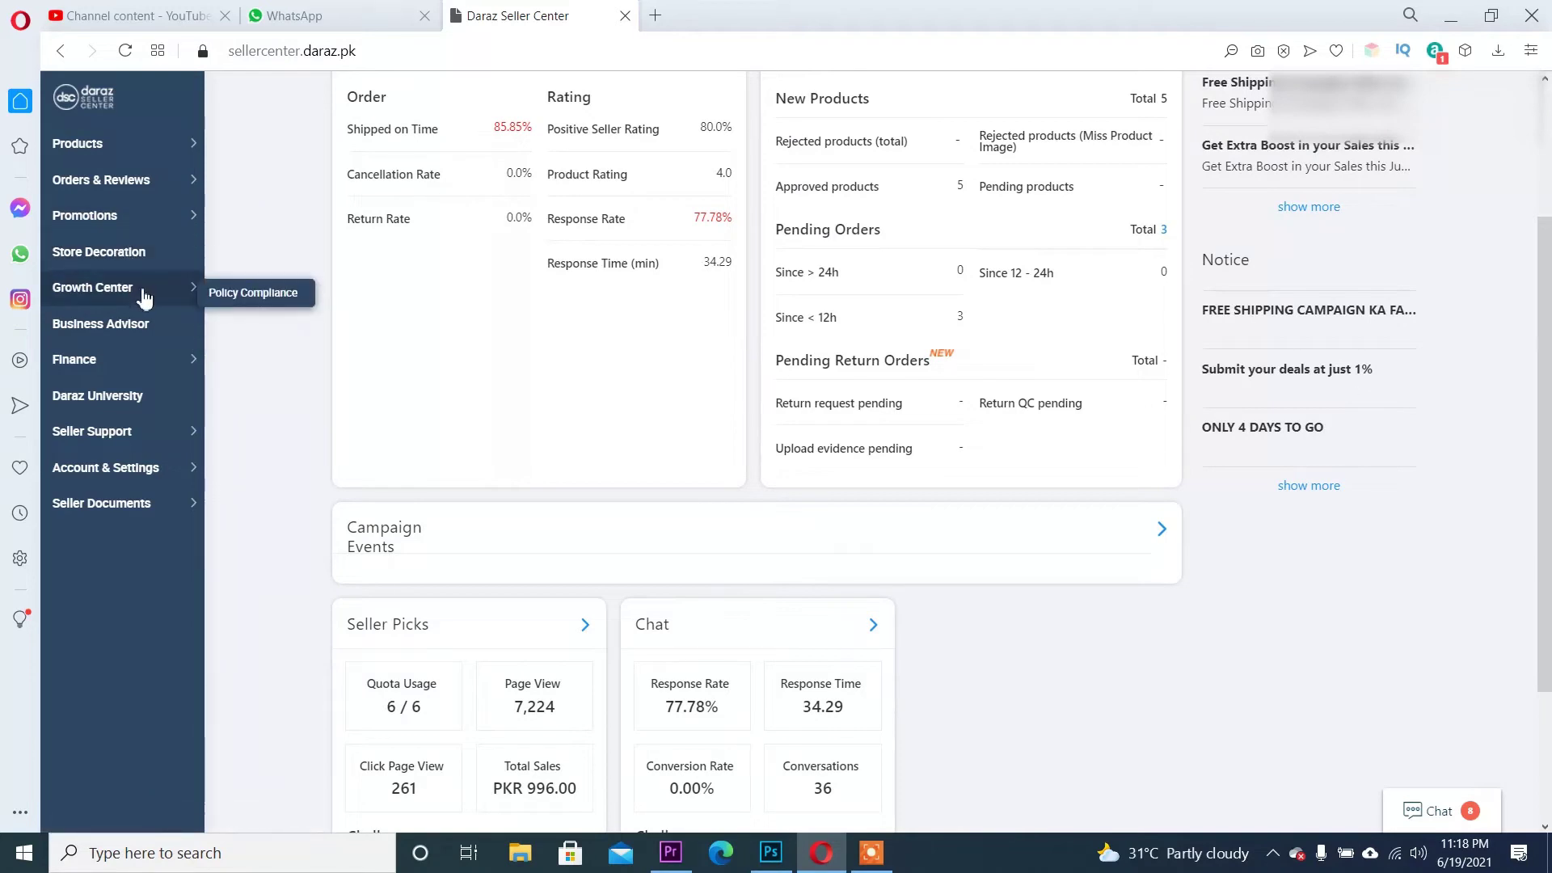
pyautogui.moveTo(132, 360)
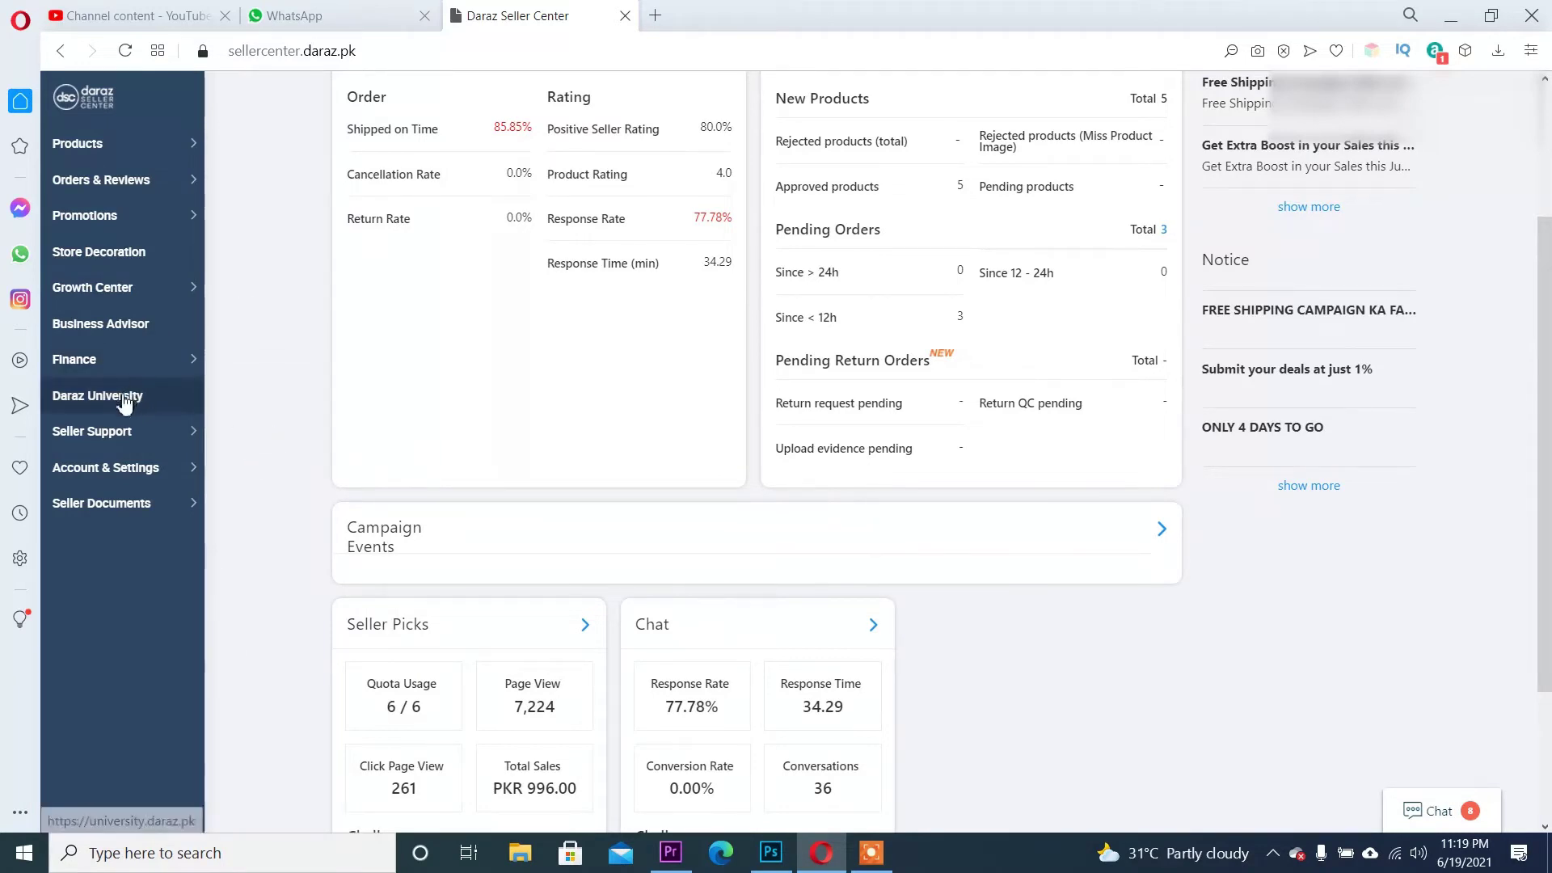
pyautogui.moveTo(150, 437)
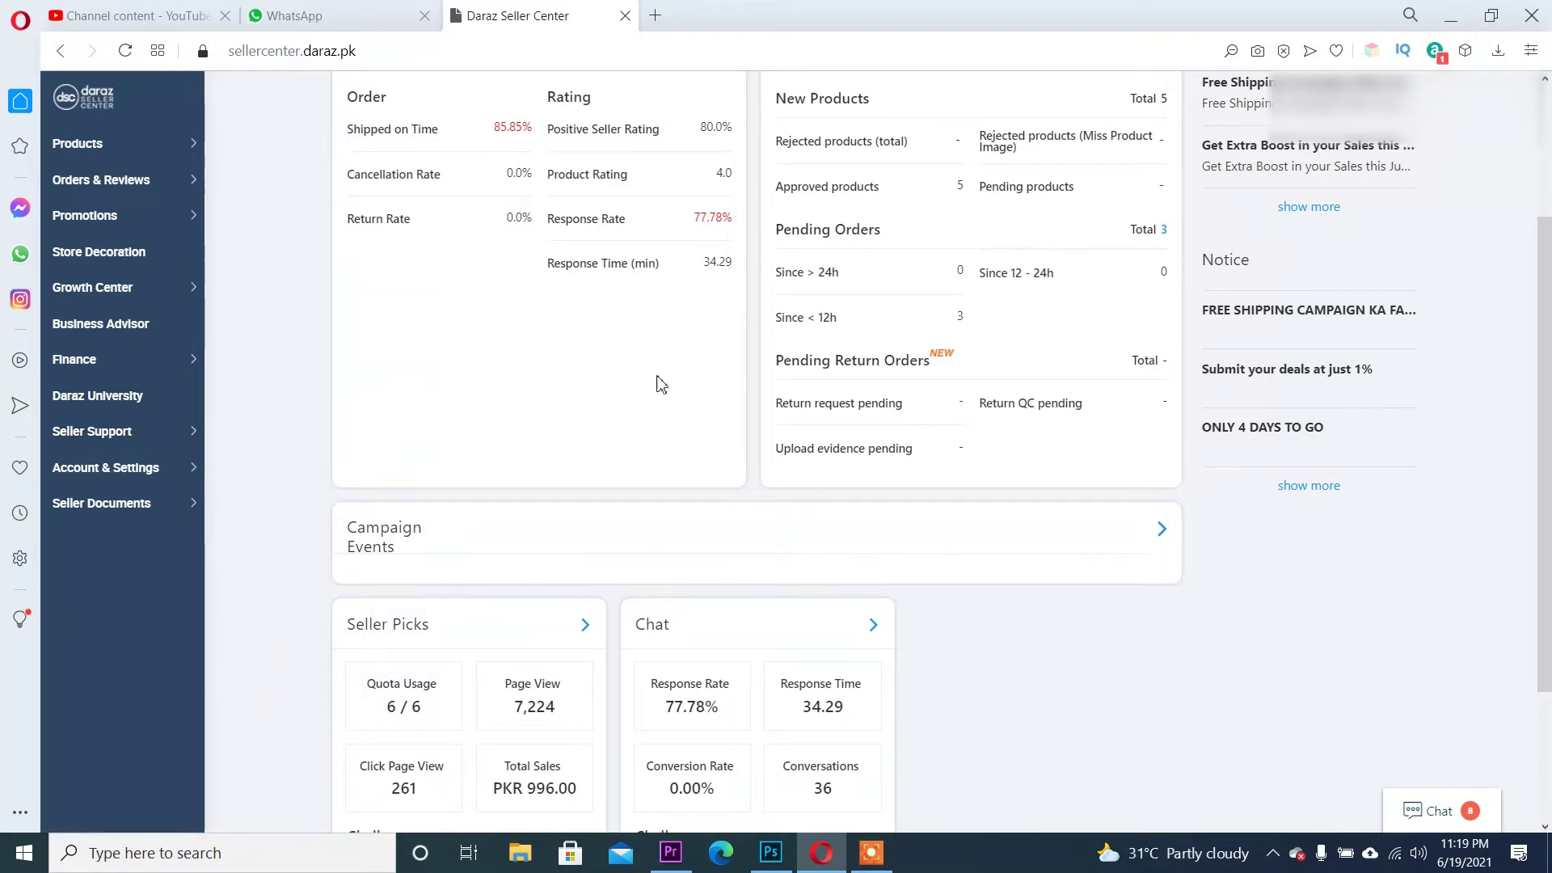
pyautogui.scroll(3, 1053, 594)
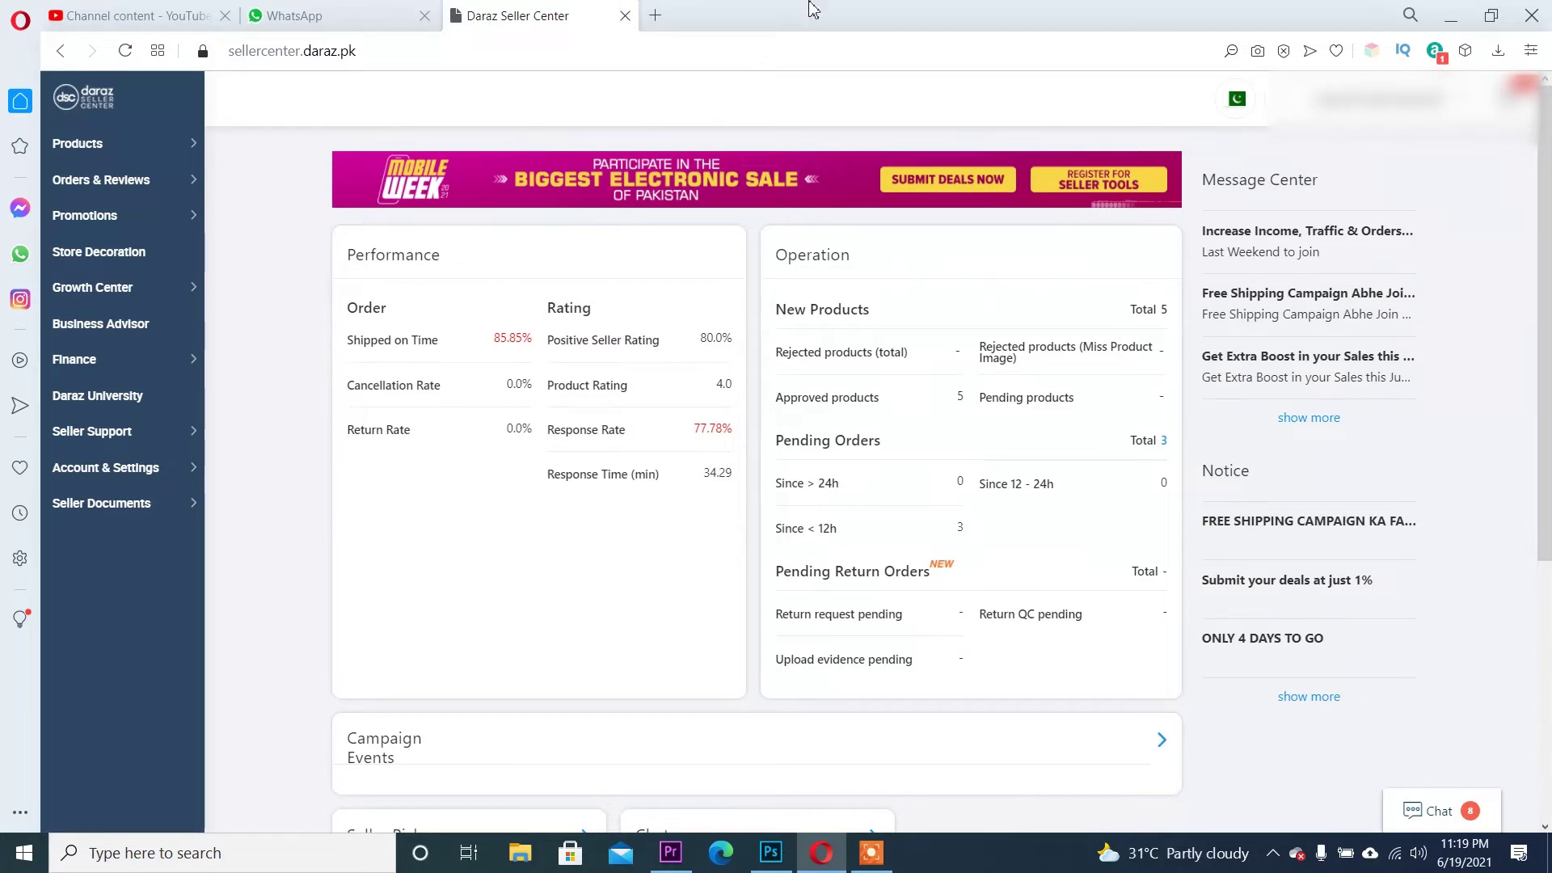
# Open daraz.pk in a new tab and search for "Magnet Chain Watch For Girls Best Wristwatch Gift" from the search history
pyautogui.click(655, 16)
pyautogui.write('daraz.pk')
pyautogui.press('Return')
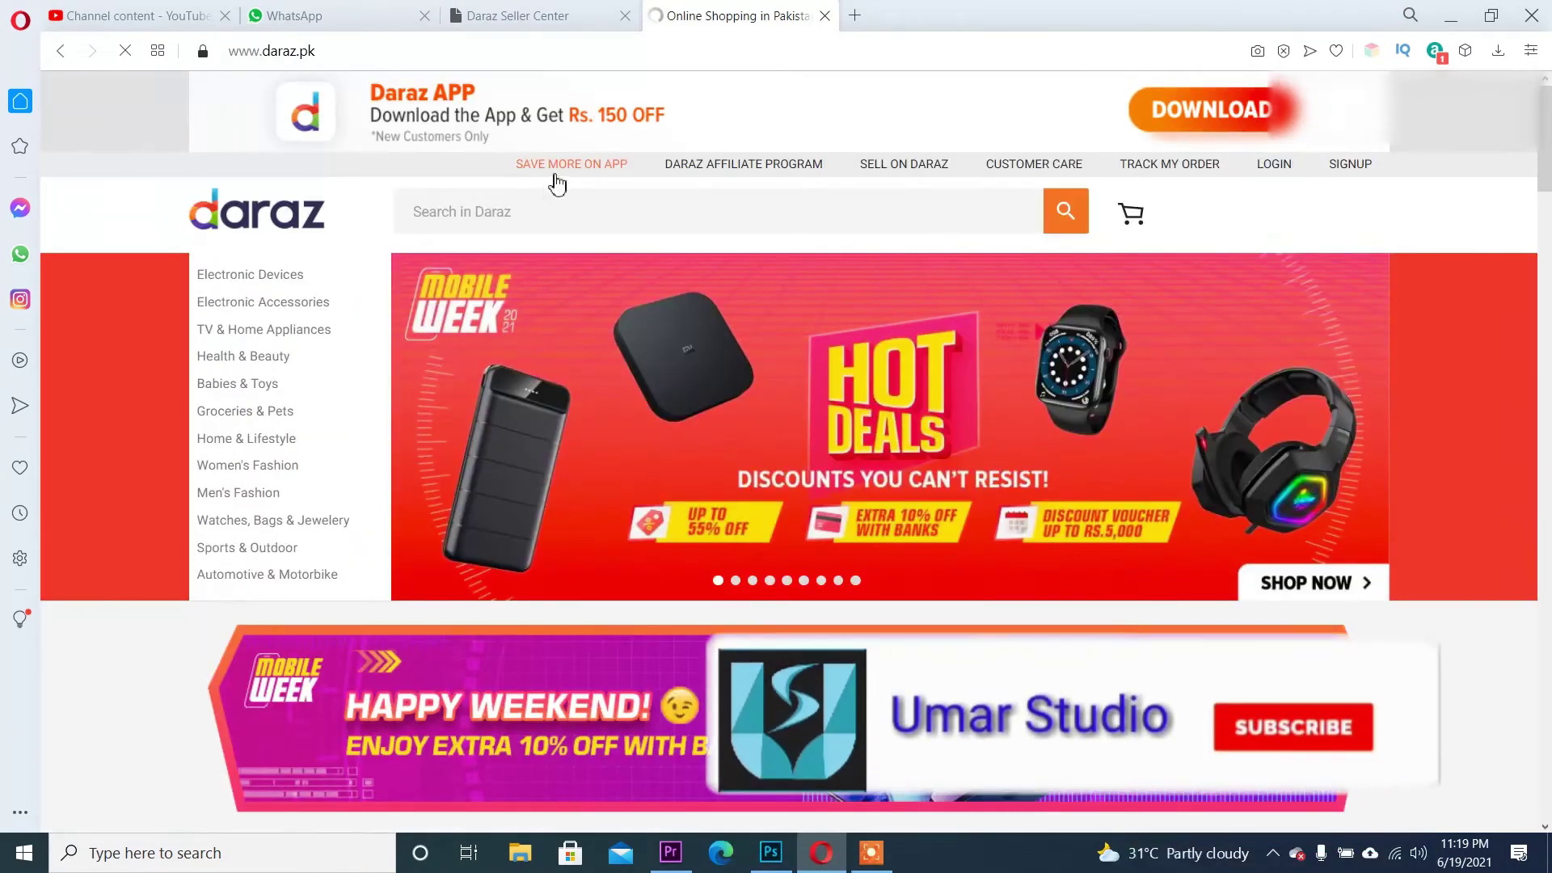
pyautogui.click(488, 211)
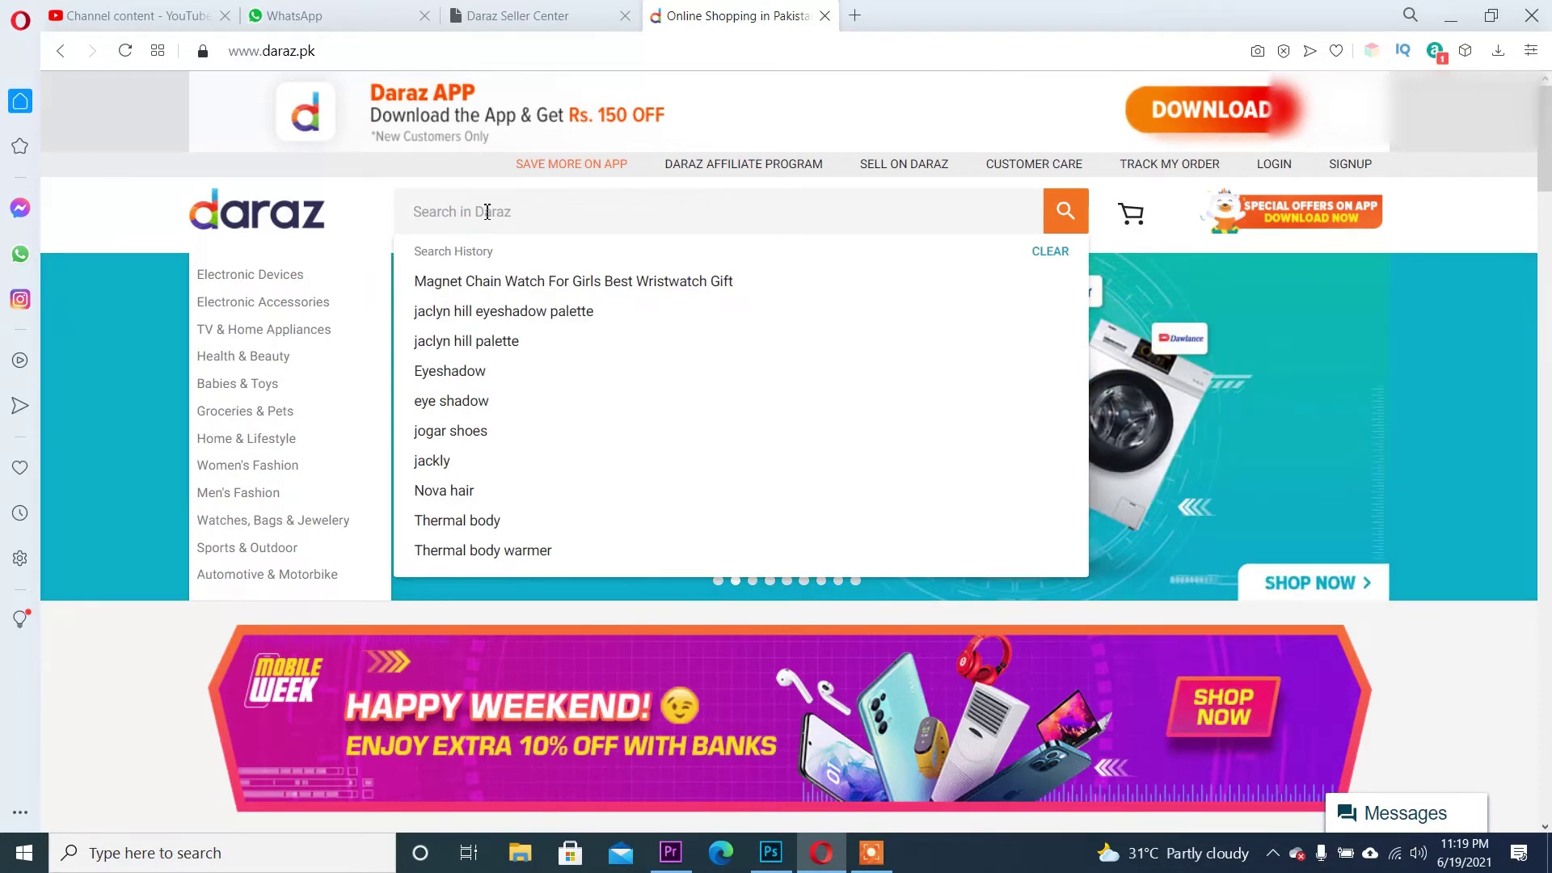
pyautogui.click(505, 291)
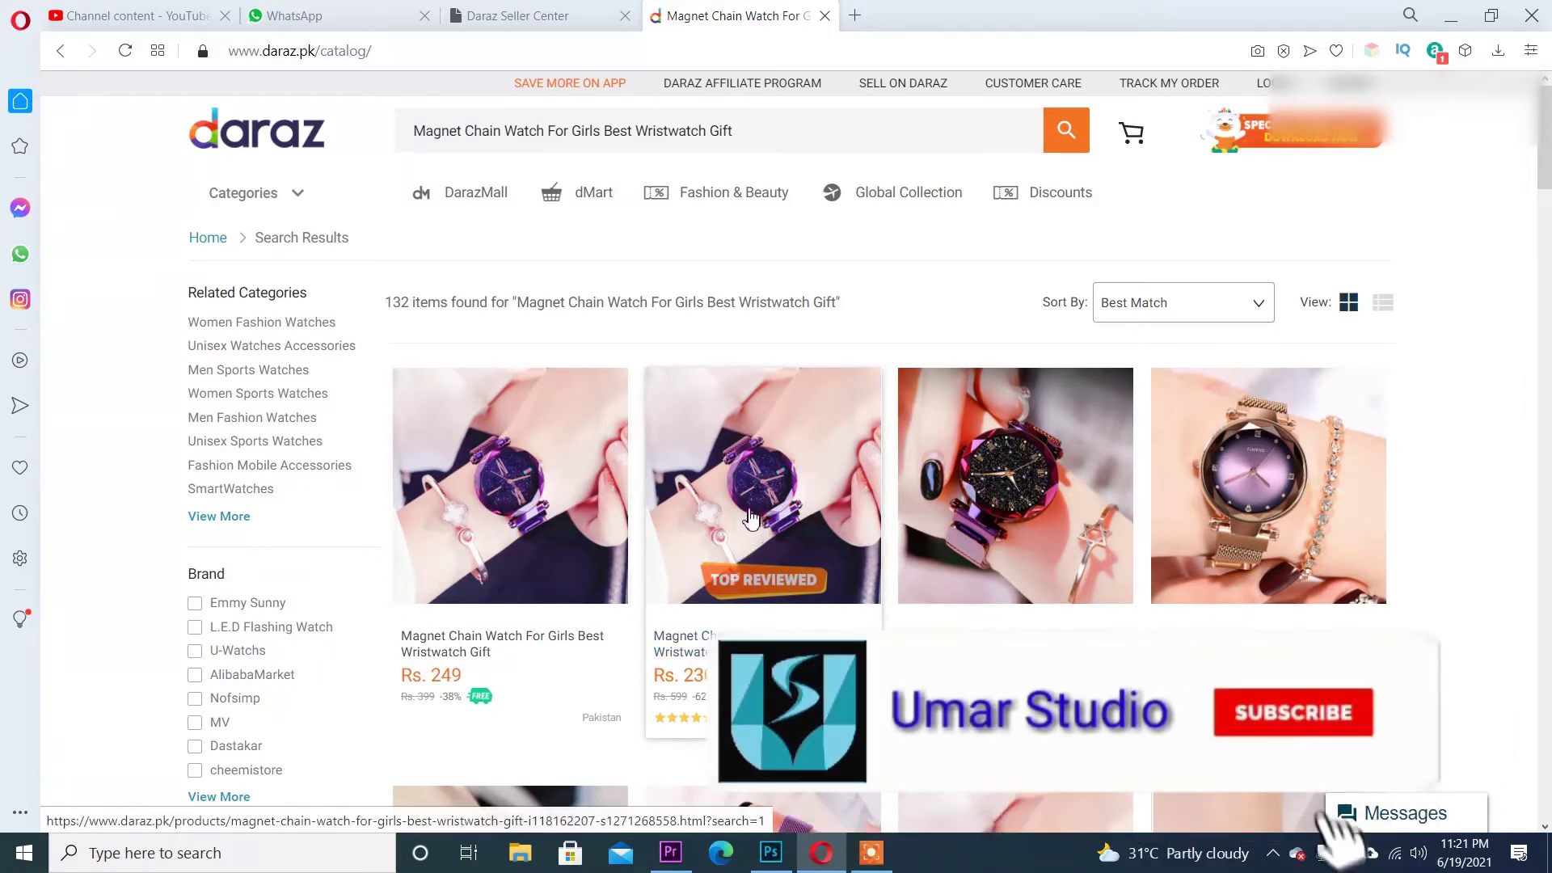
# Open the top-reviewed Rs. 230 Magnet Chain Watch listing and try to save its page to the Desktop as a complete webpage
pyautogui.click(762, 580)
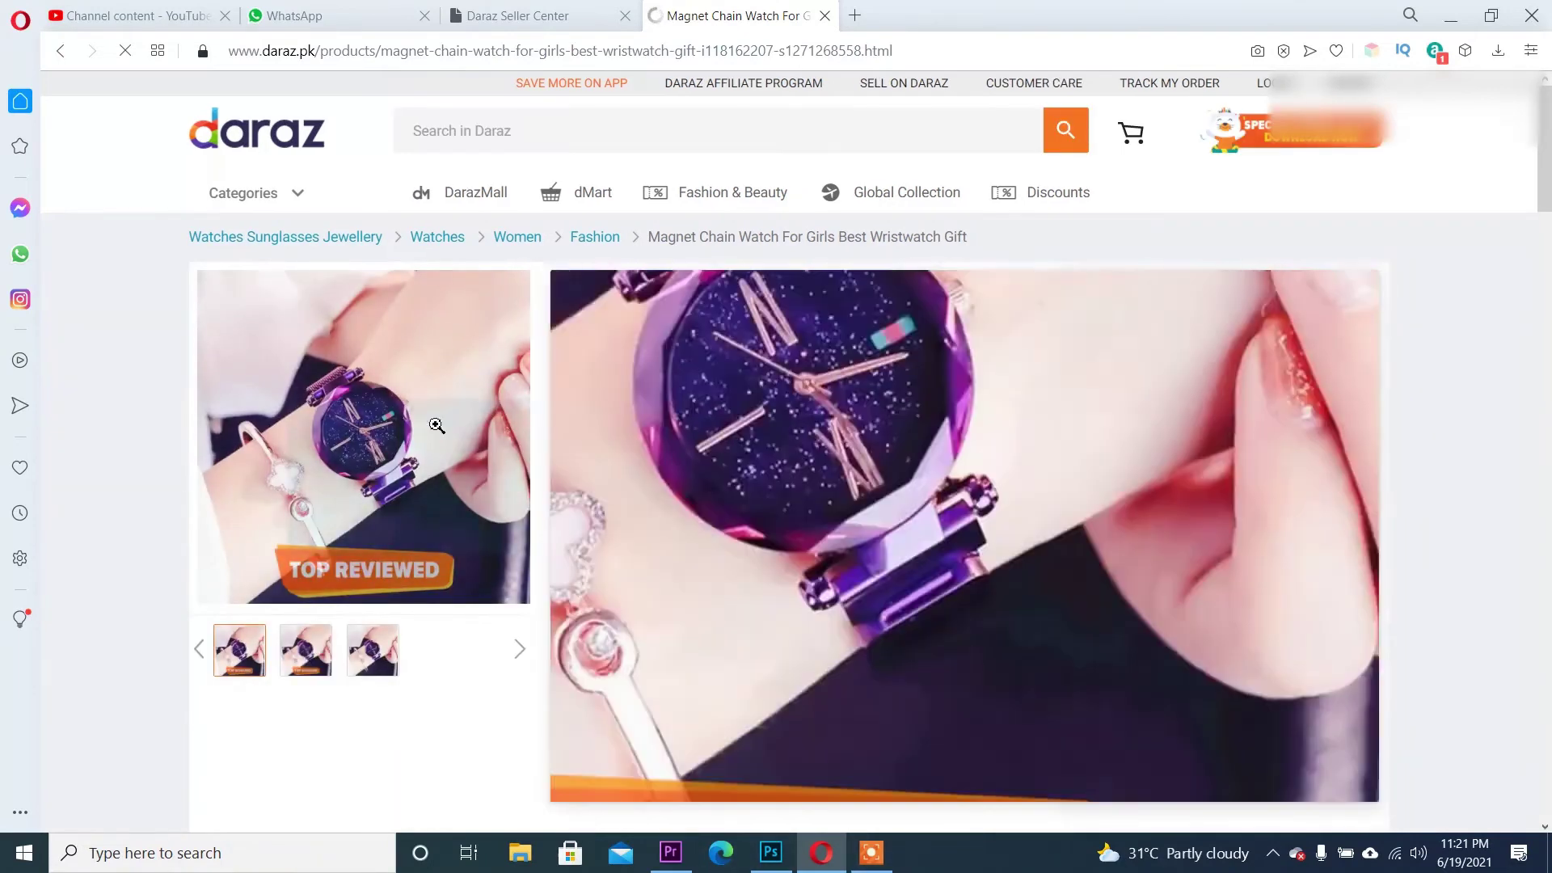
pyautogui.scroll(-2, 962, 461)
pyautogui.scroll(2, 967, 462)
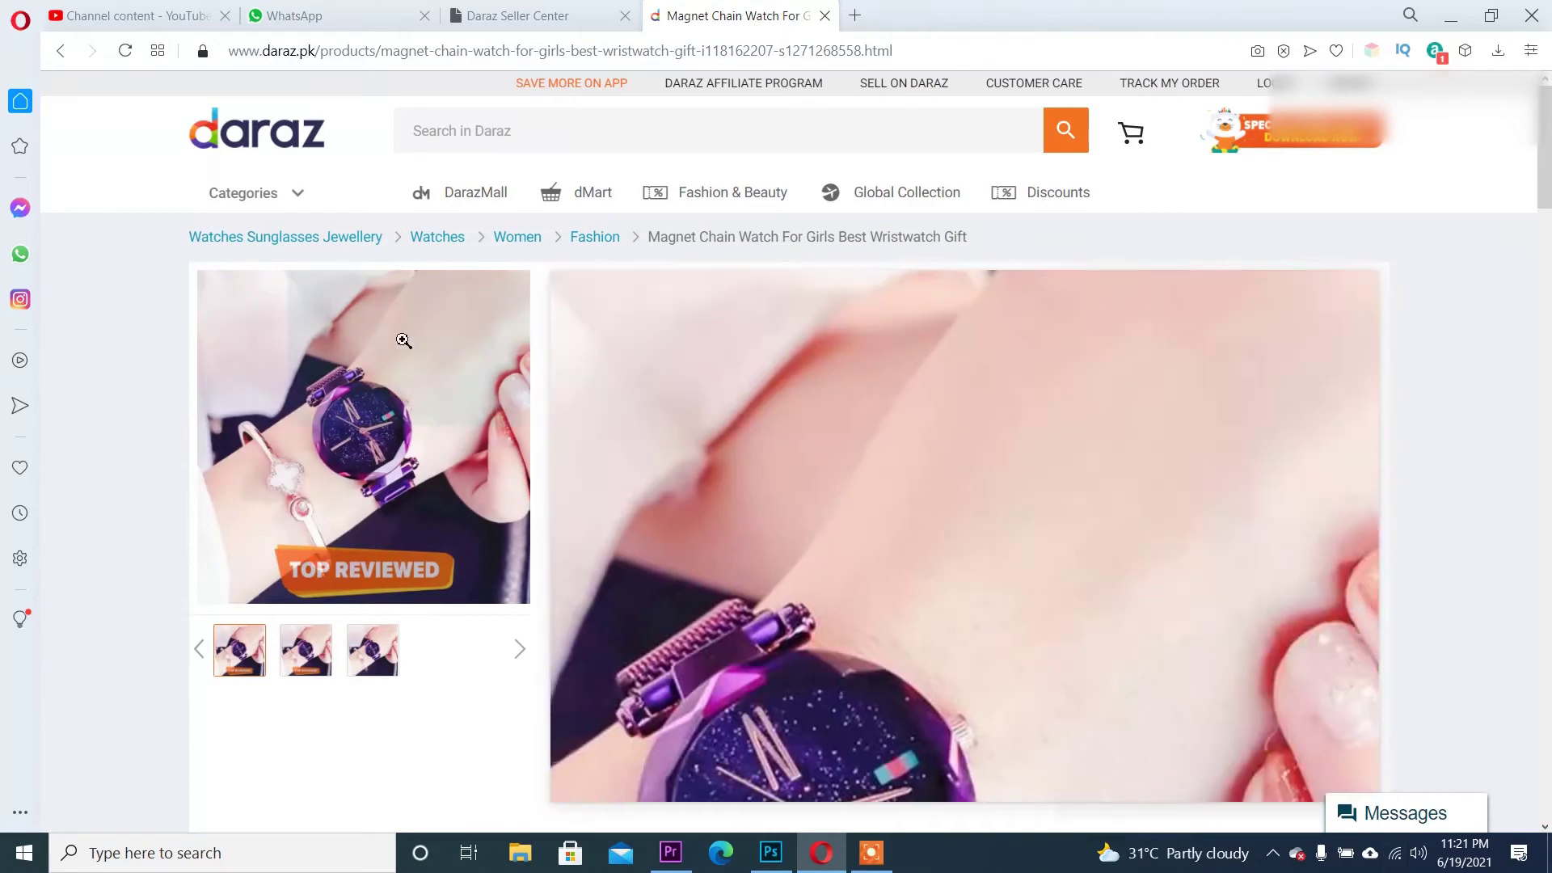
pyautogui.rightClick(355, 349)
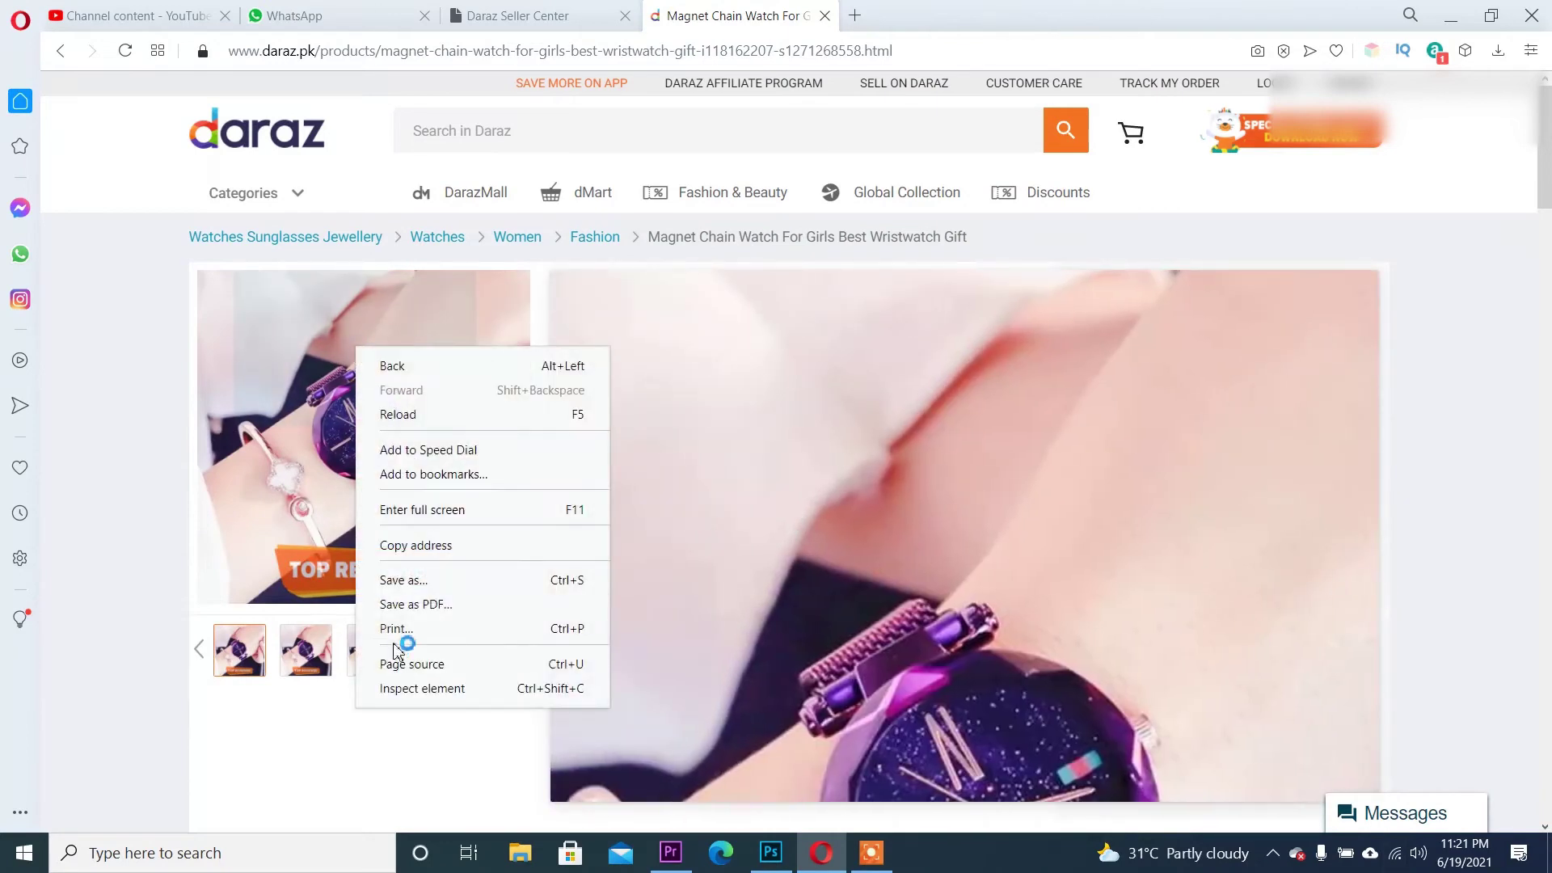
pyautogui.click(404, 580)
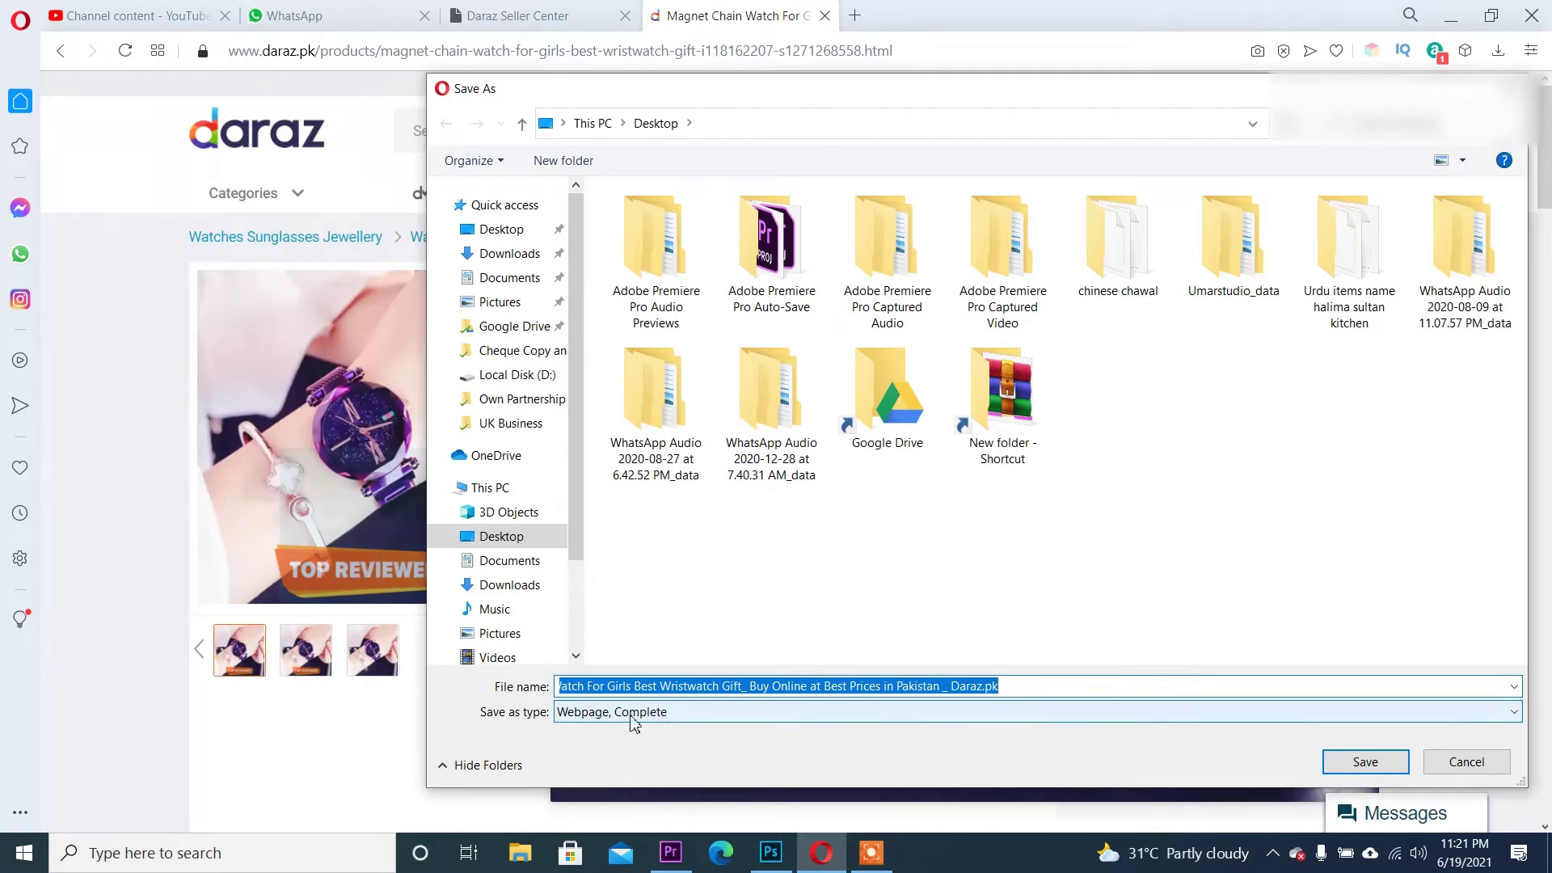
pyautogui.press('Return')
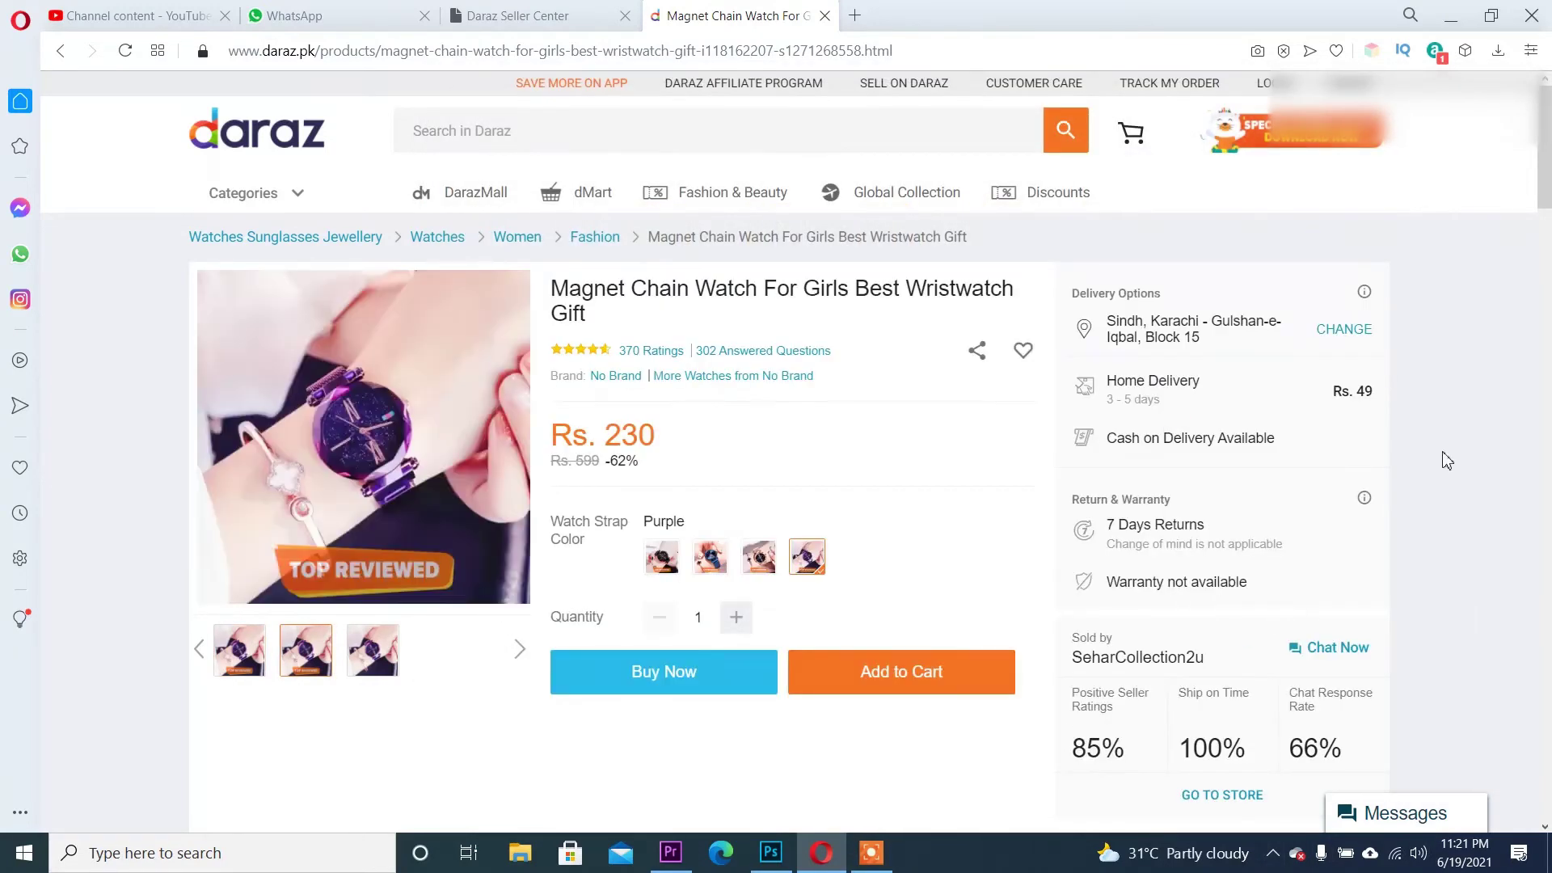
# Return to the search results and open the Rs. 249 Magnet Chain Watch listing
pyautogui.click(59, 52)
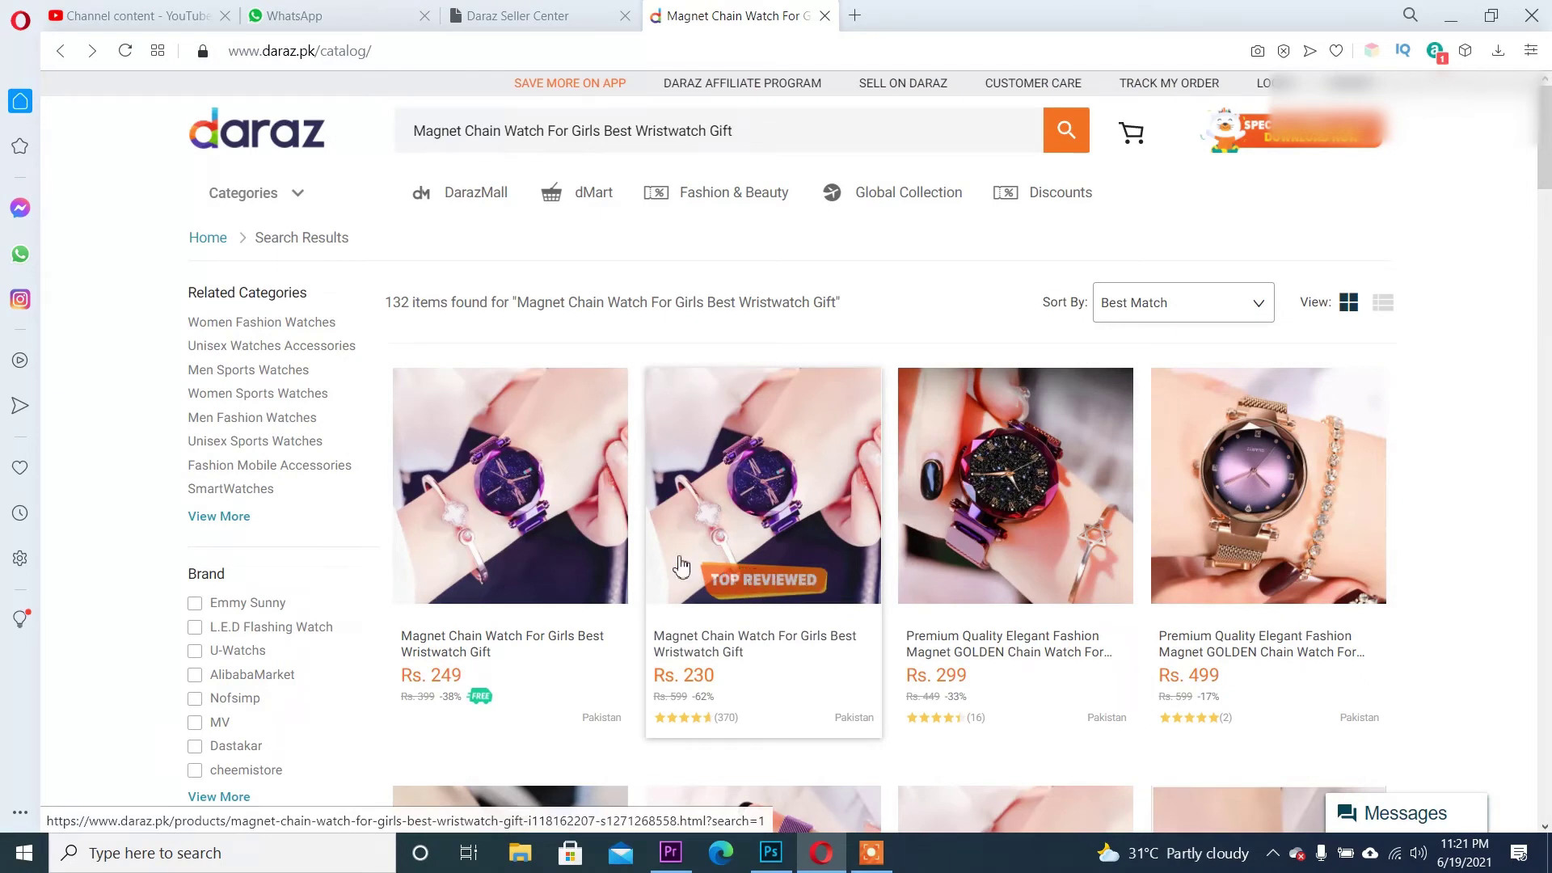
pyautogui.click(482, 434)
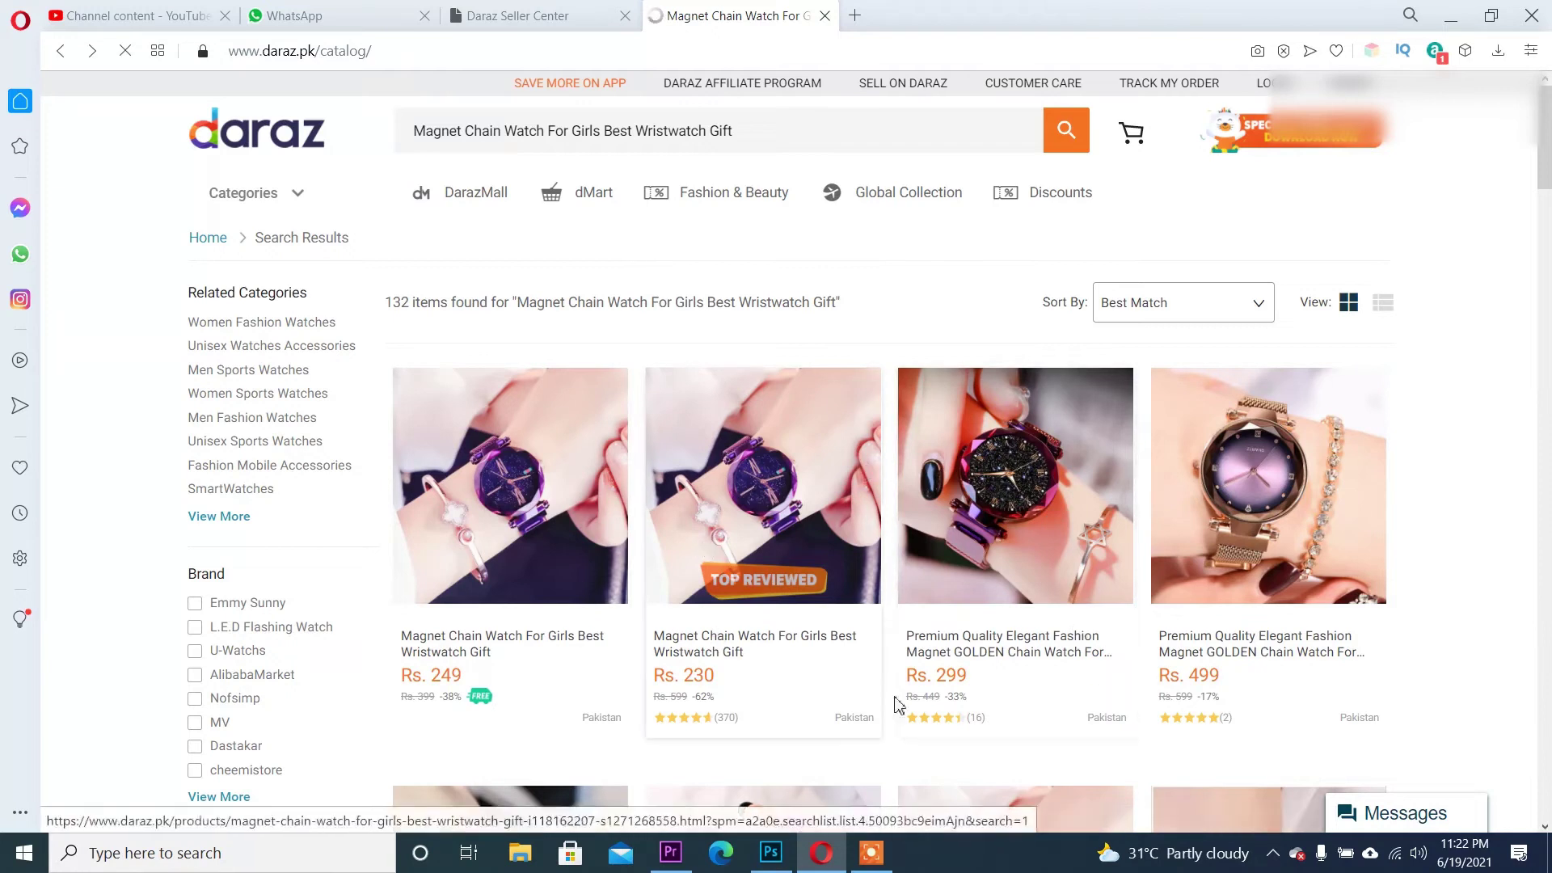
pyautogui.click(536, 624)
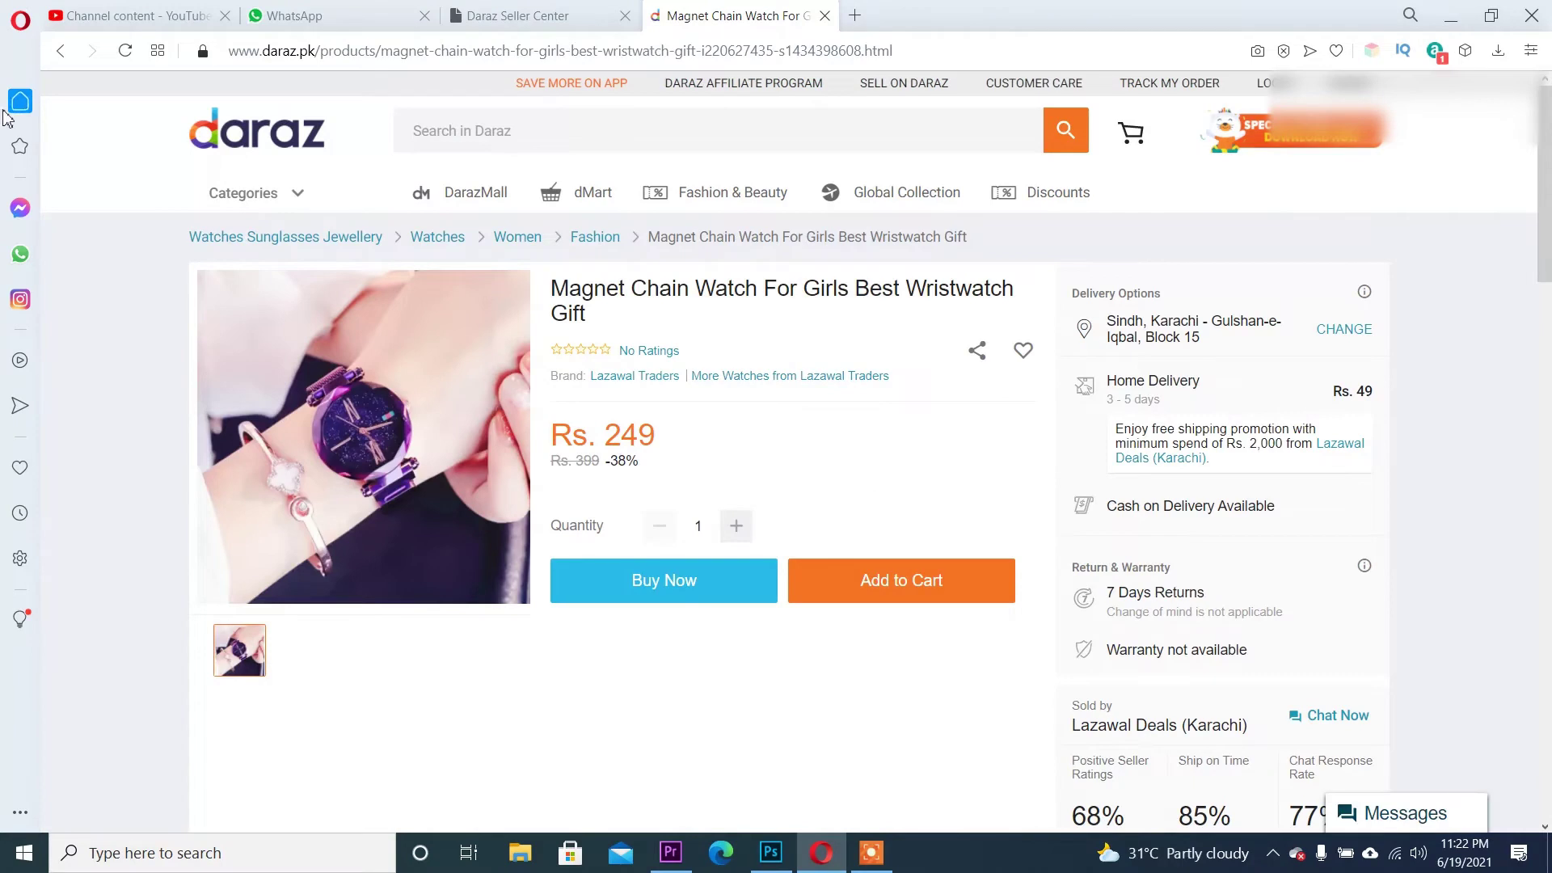
# Enlarge the watch listing page to 150% zoom
pyautogui.click(20, 20)
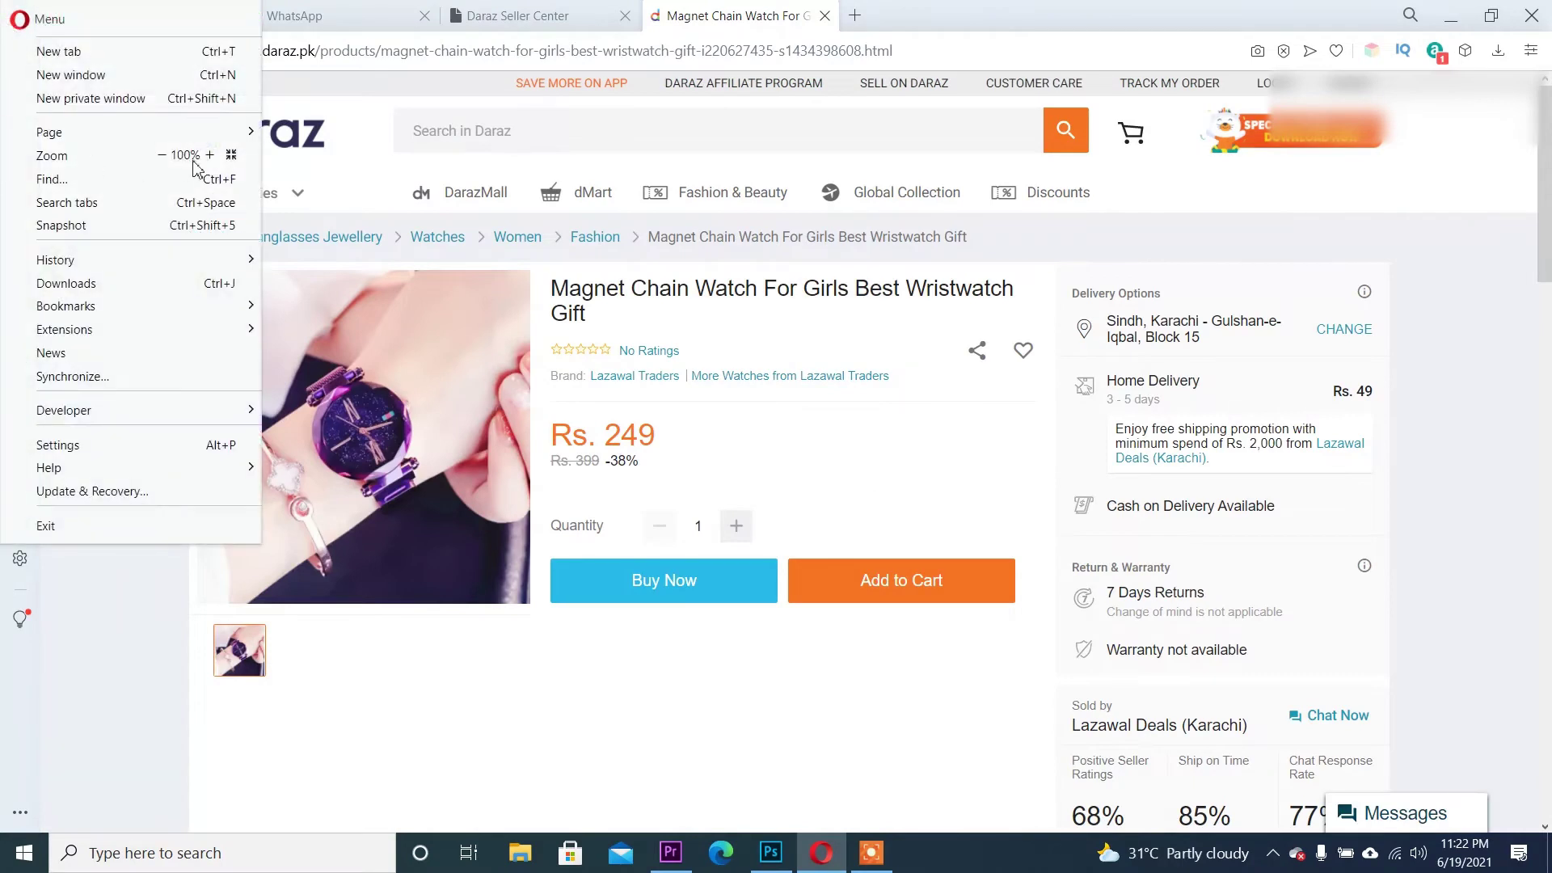
pyautogui.click(210, 155)
pyautogui.click(210, 155)
pyautogui.click(209, 155)
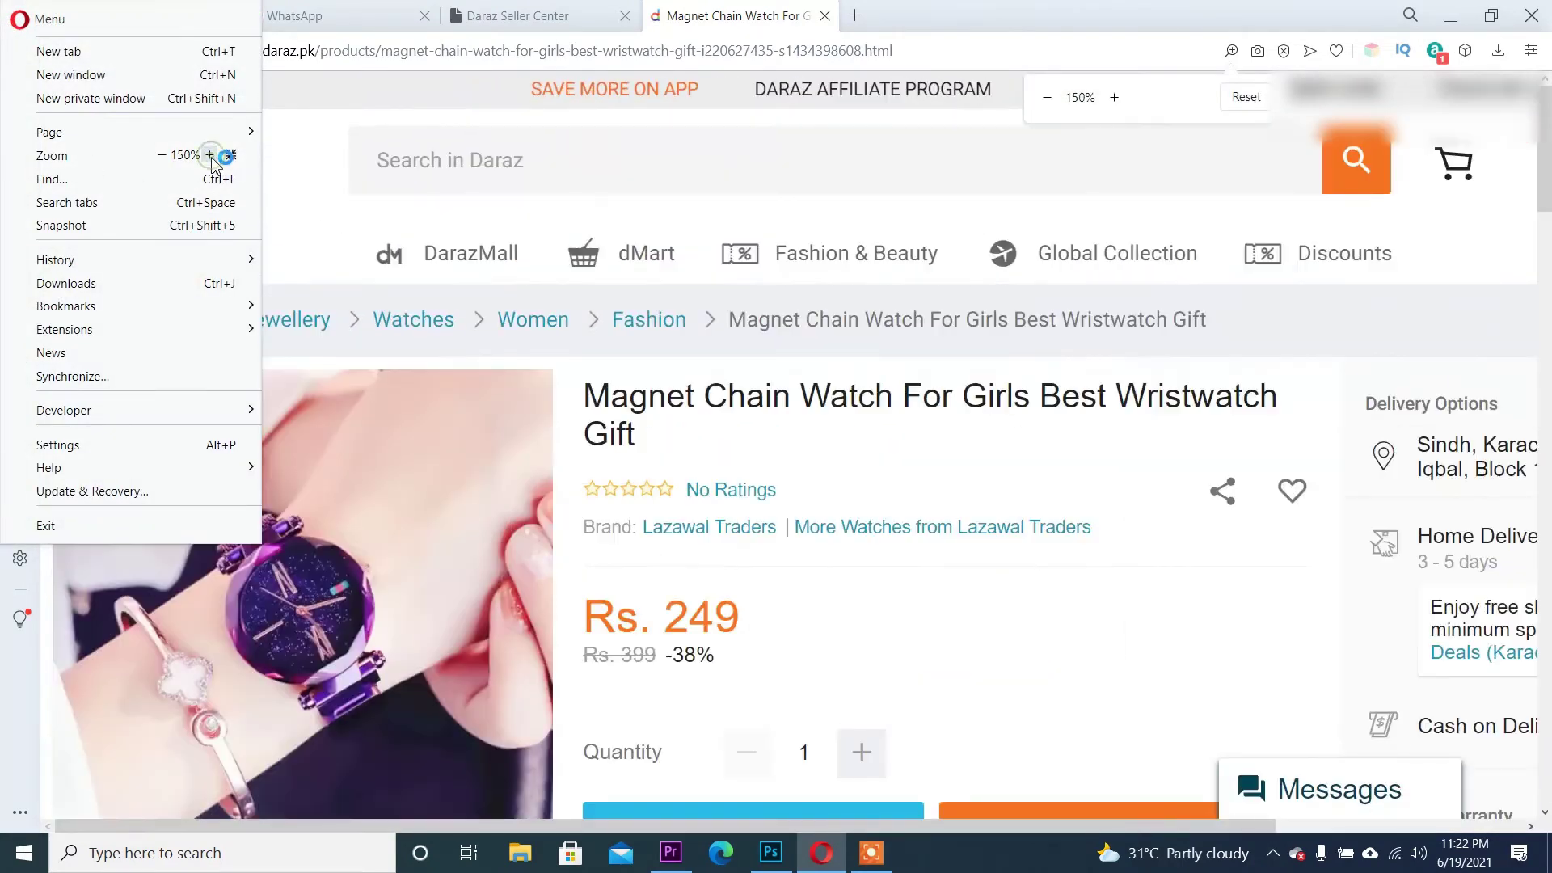
pyautogui.click(941, 553)
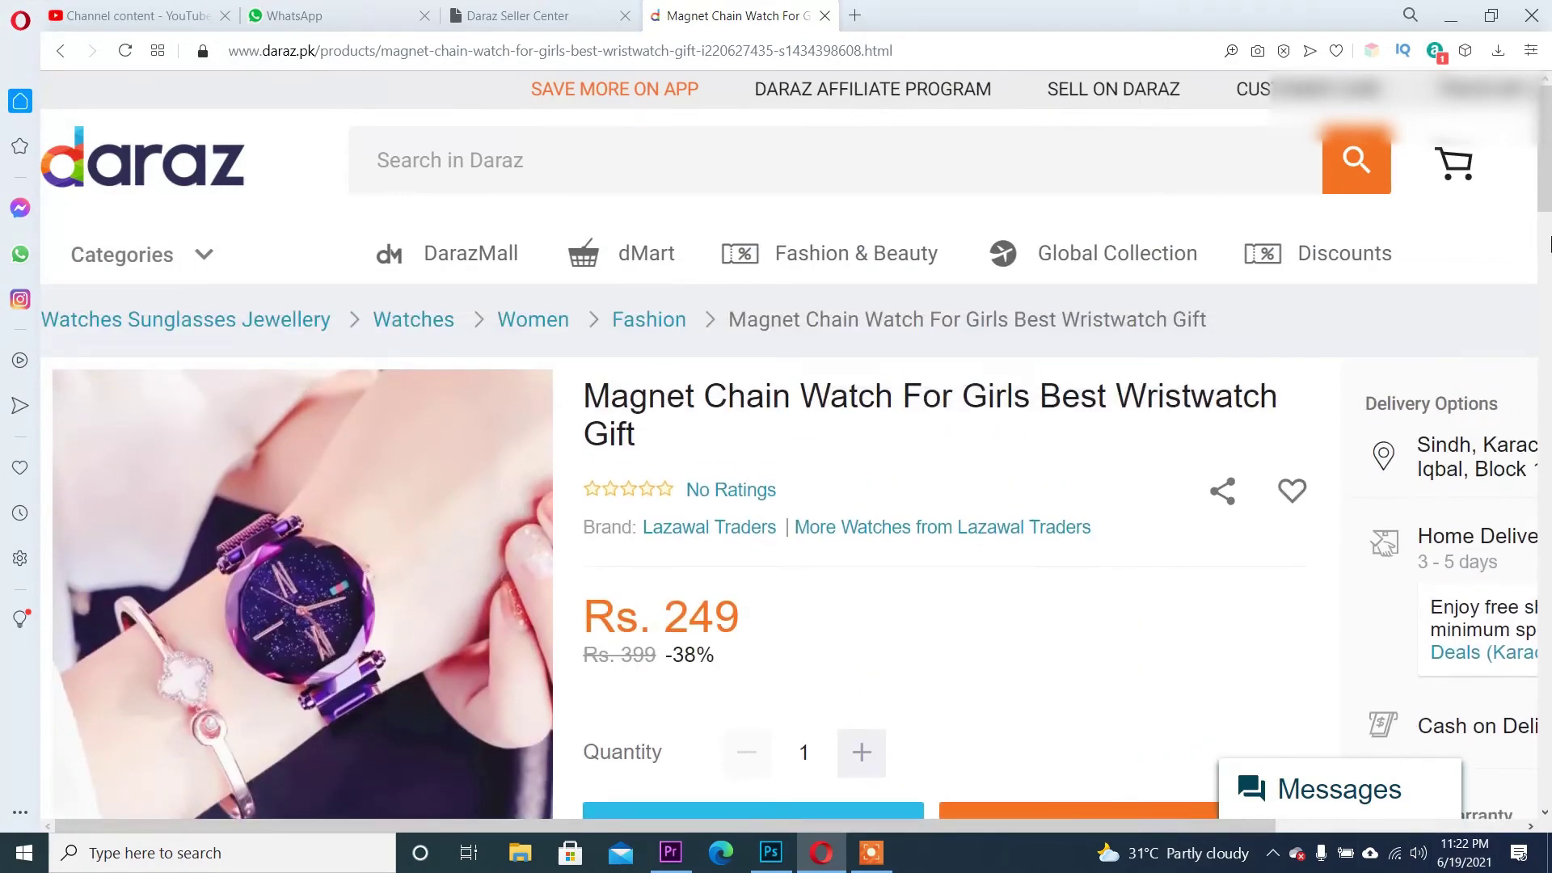
# Bring the whole product picture into view, open Paint and paste a screenshot of the listing page onto the blank canvas
pyautogui.scroll(-1, 1354, 590)
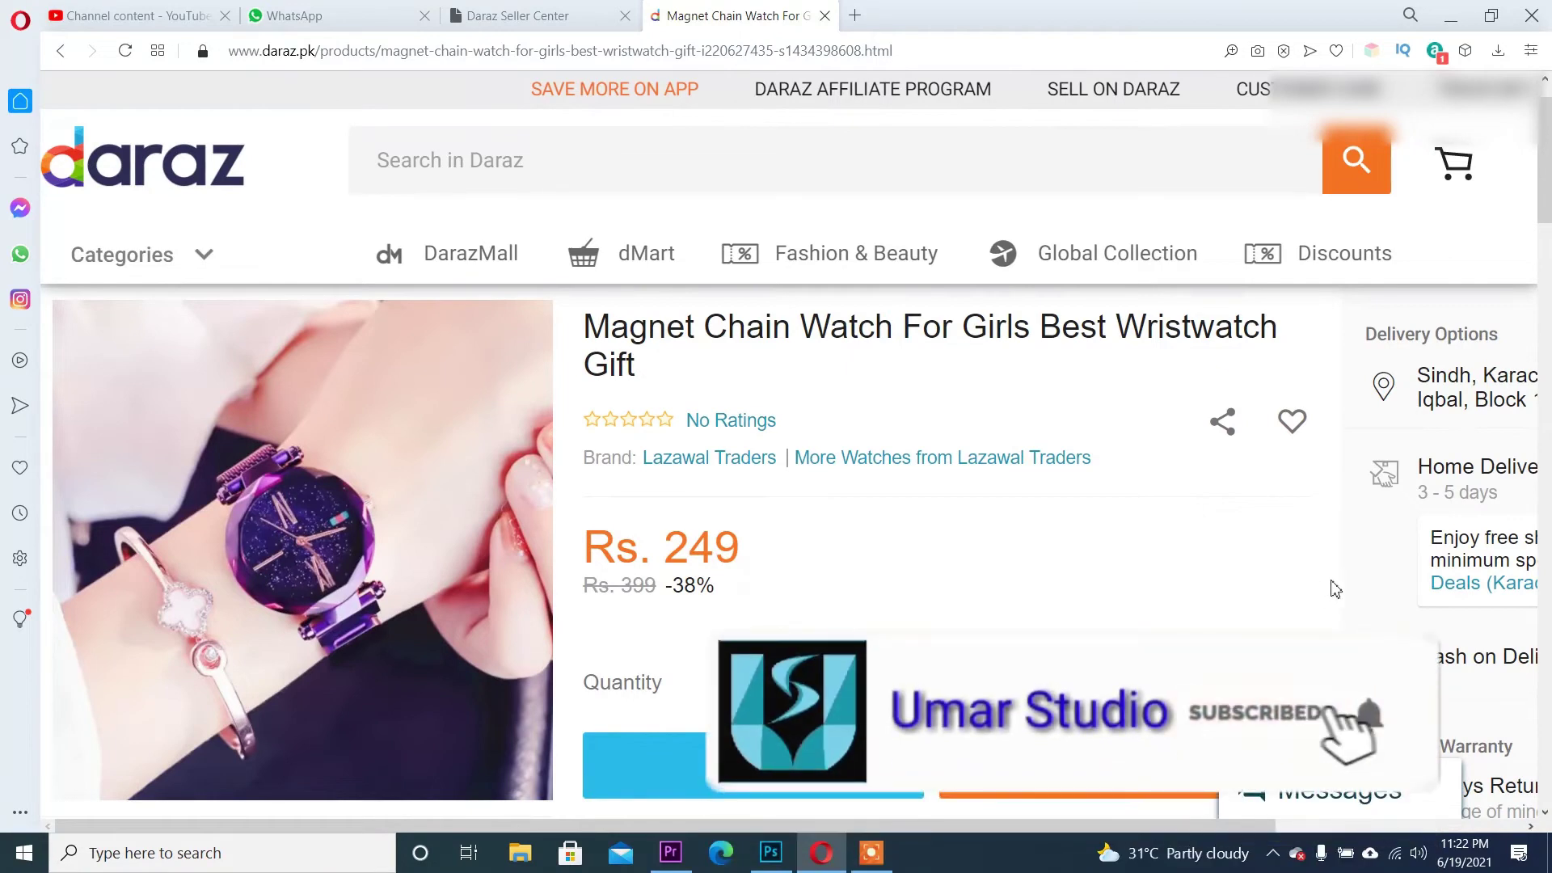
pyautogui.click(25, 860)
pyautogui.write('p')
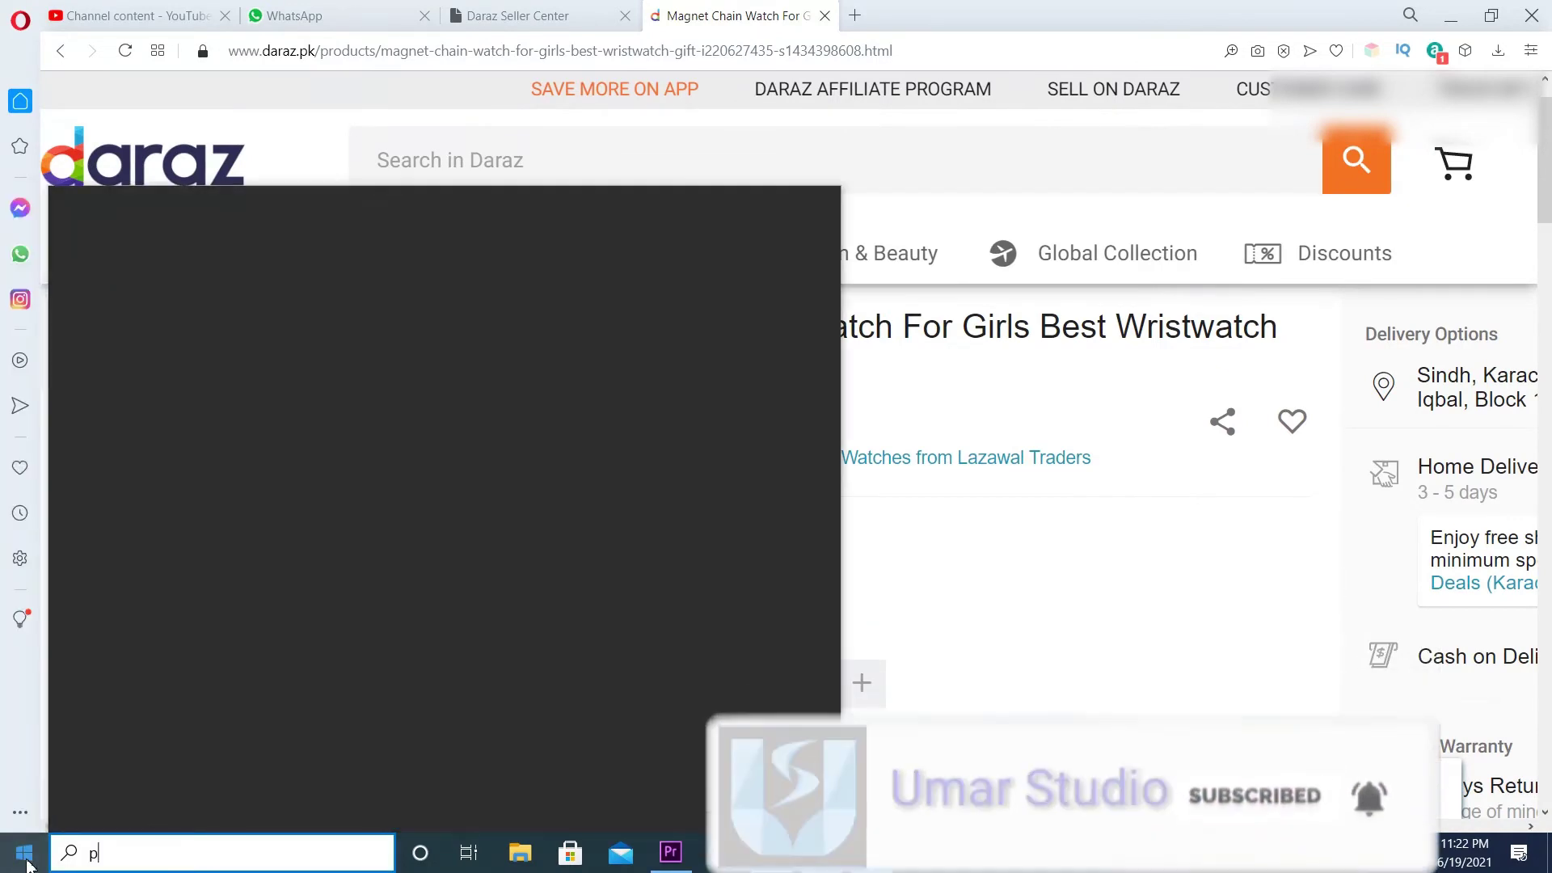
pyautogui.press('Escape')
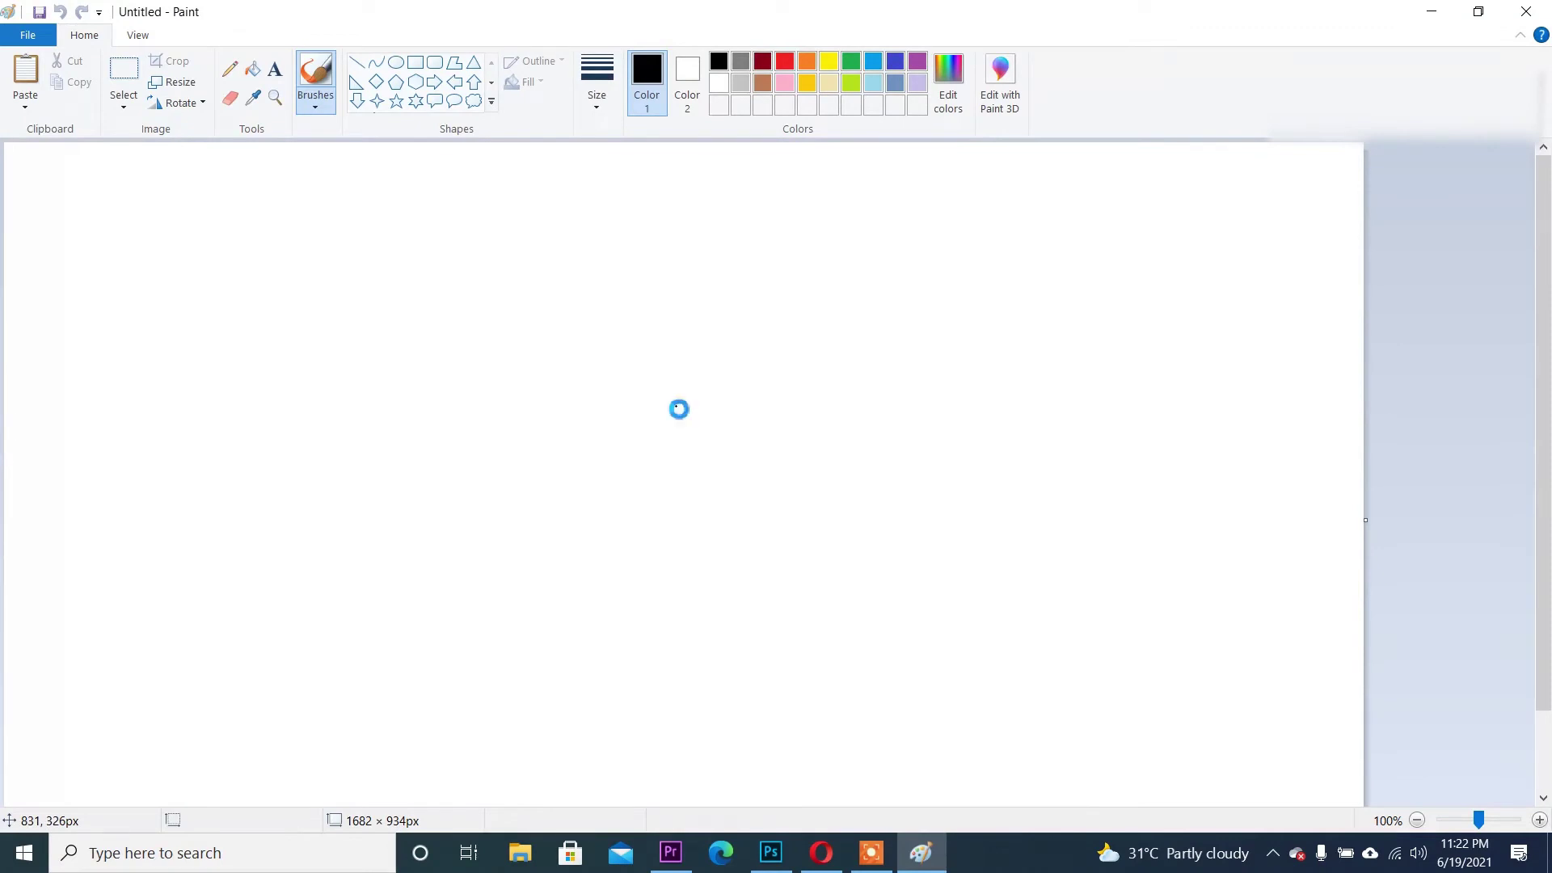
pyautogui.hotkey('ctrl', 'v')
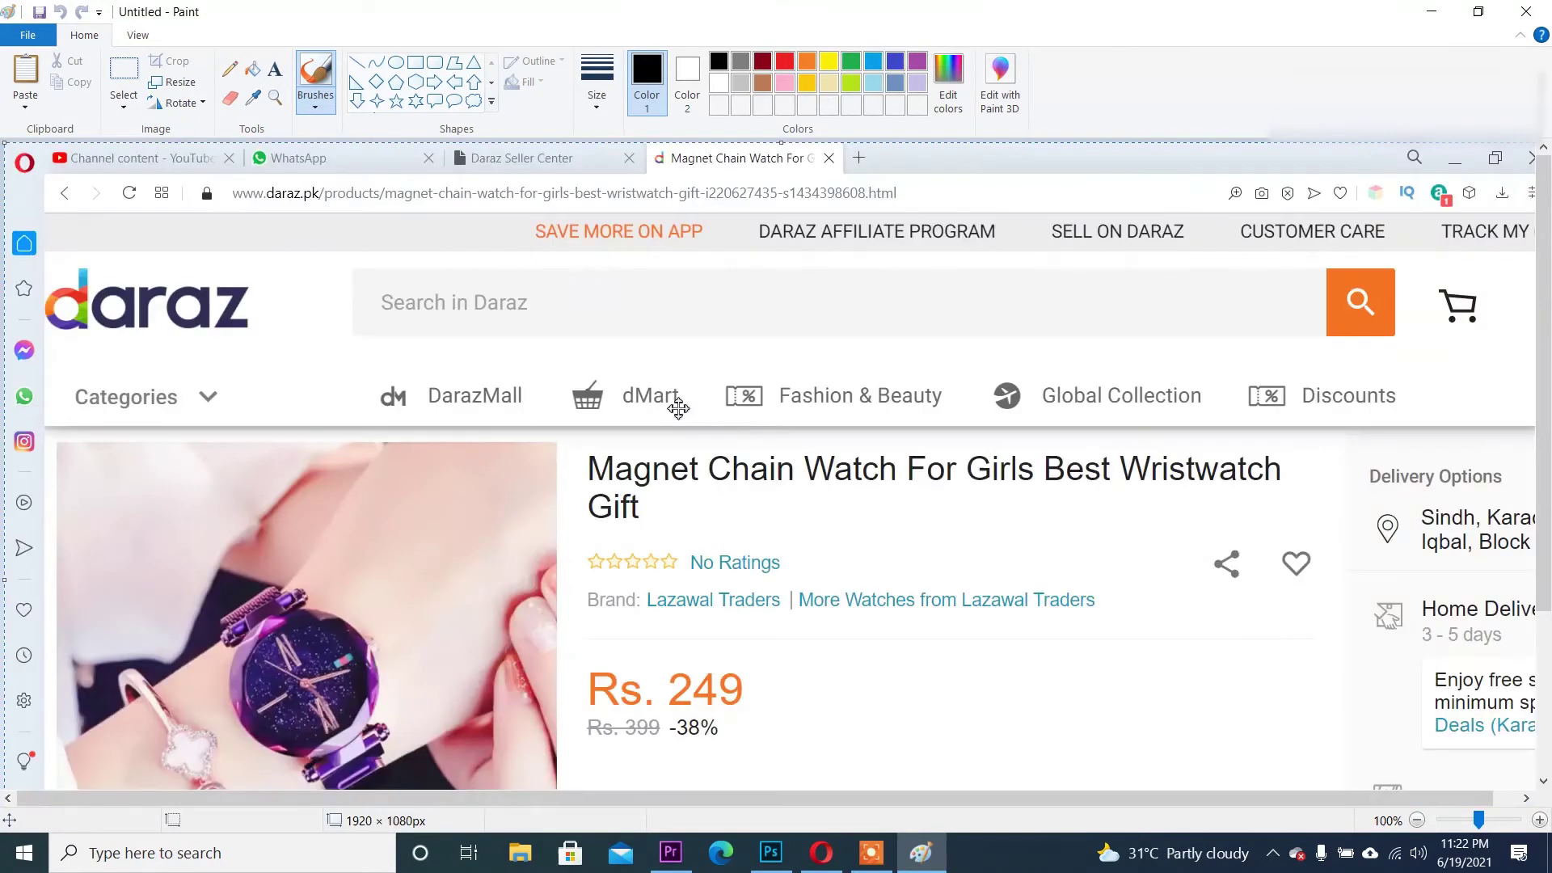
# Cut the watch picture, about 635 × 628 px, out of the pasted screenshot and clear everything else from the canvas
pyautogui.scroll(-2, 733, 434)
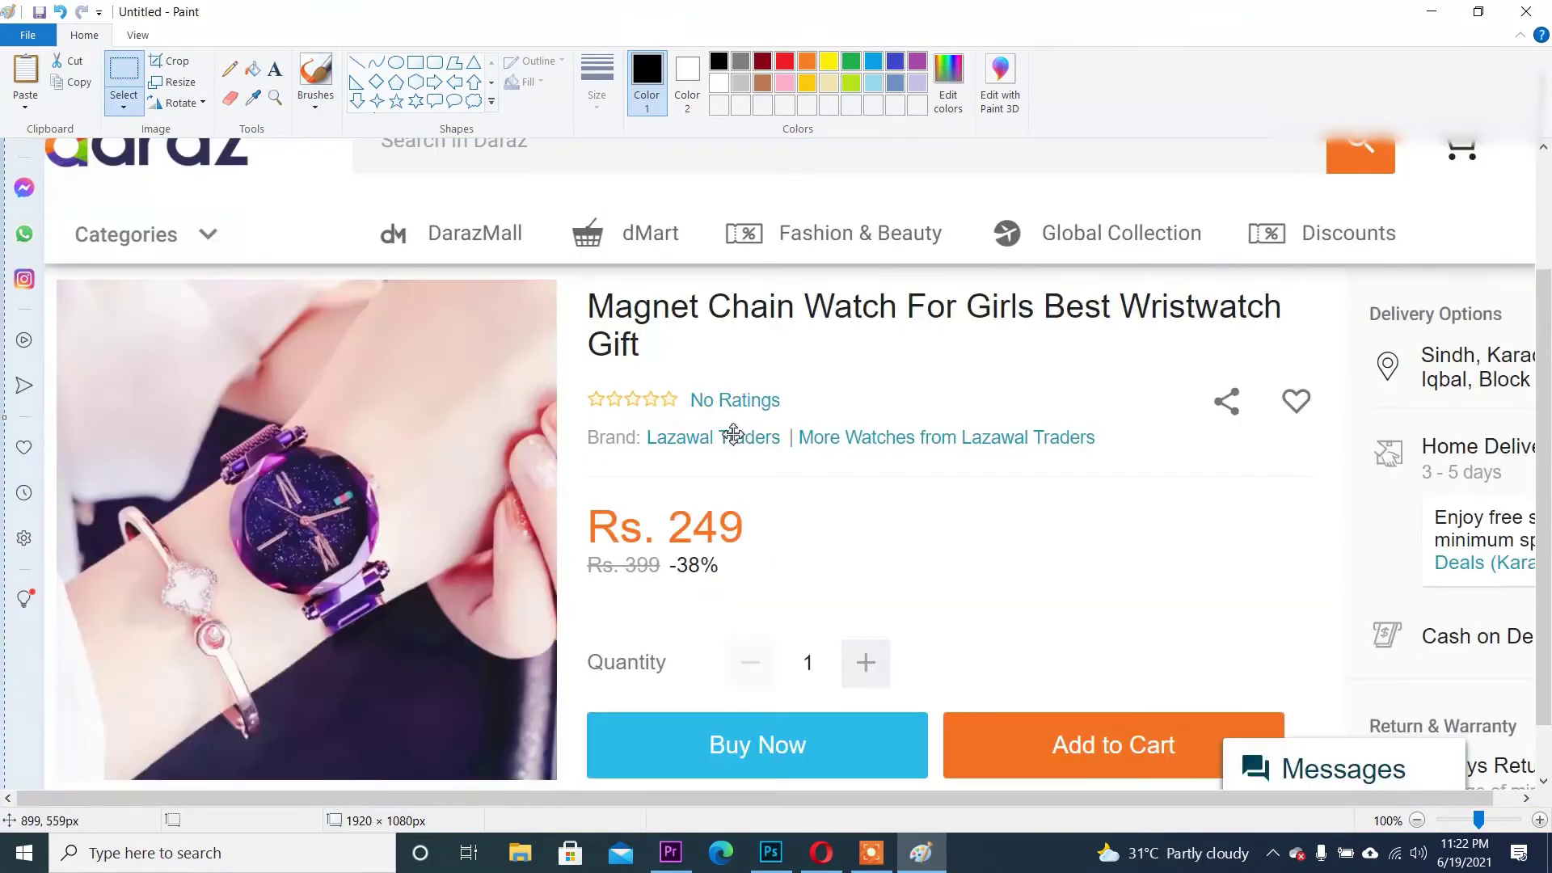
pyautogui.scroll(-1, 733, 434)
pyautogui.moveTo(51, 209); pyautogui.dragTo(563, 714)
pyautogui.rightClick(325, 317)
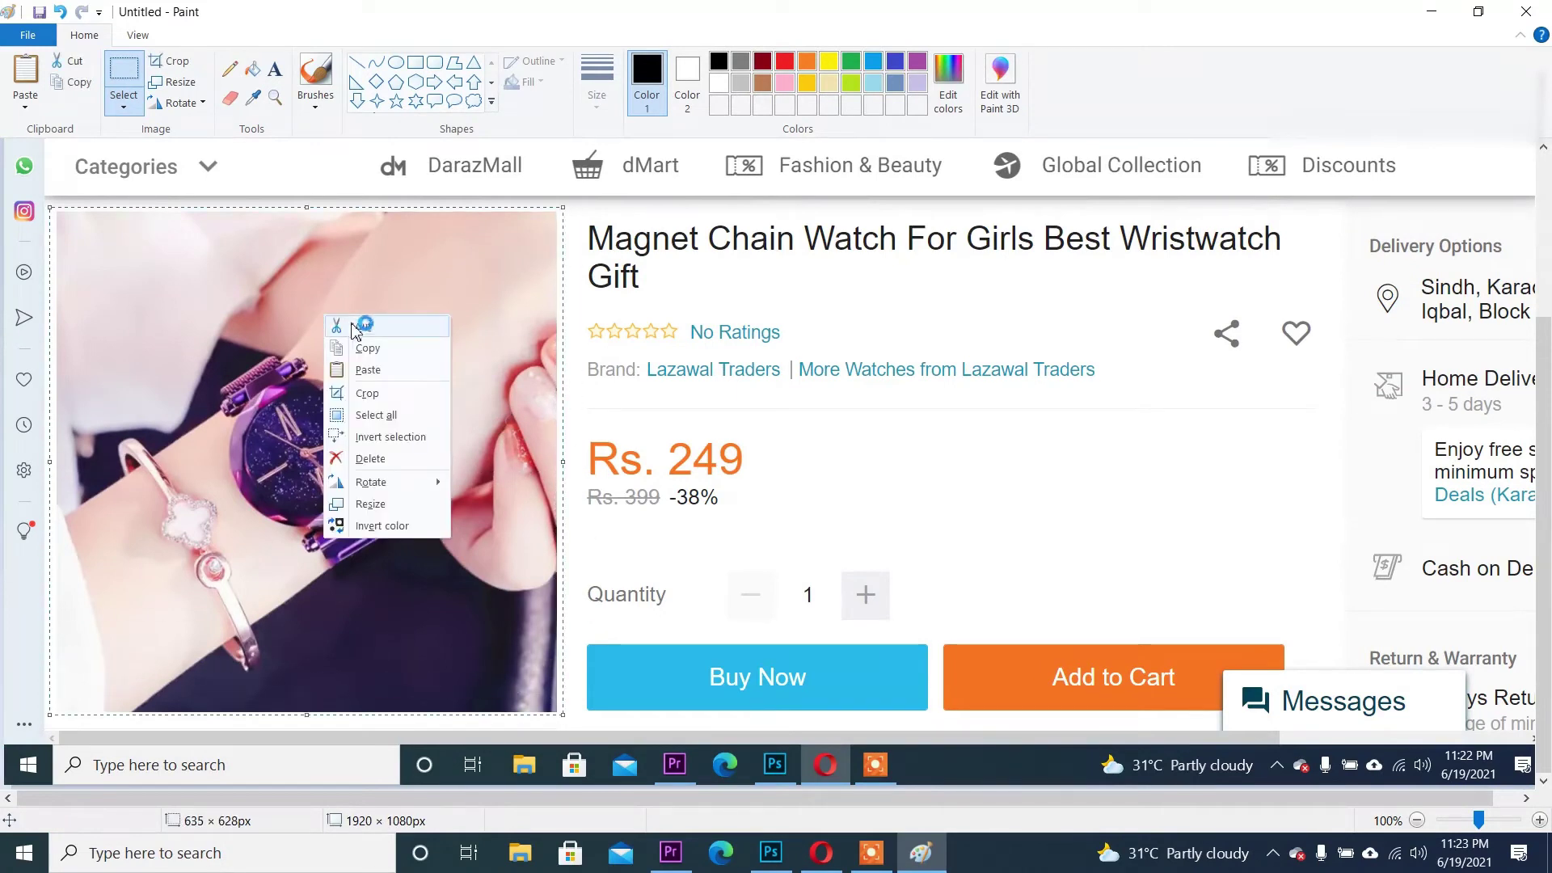
pyautogui.click(356, 328)
pyautogui.hotkey('ctrl', 'a')
pyautogui.press('Delete')
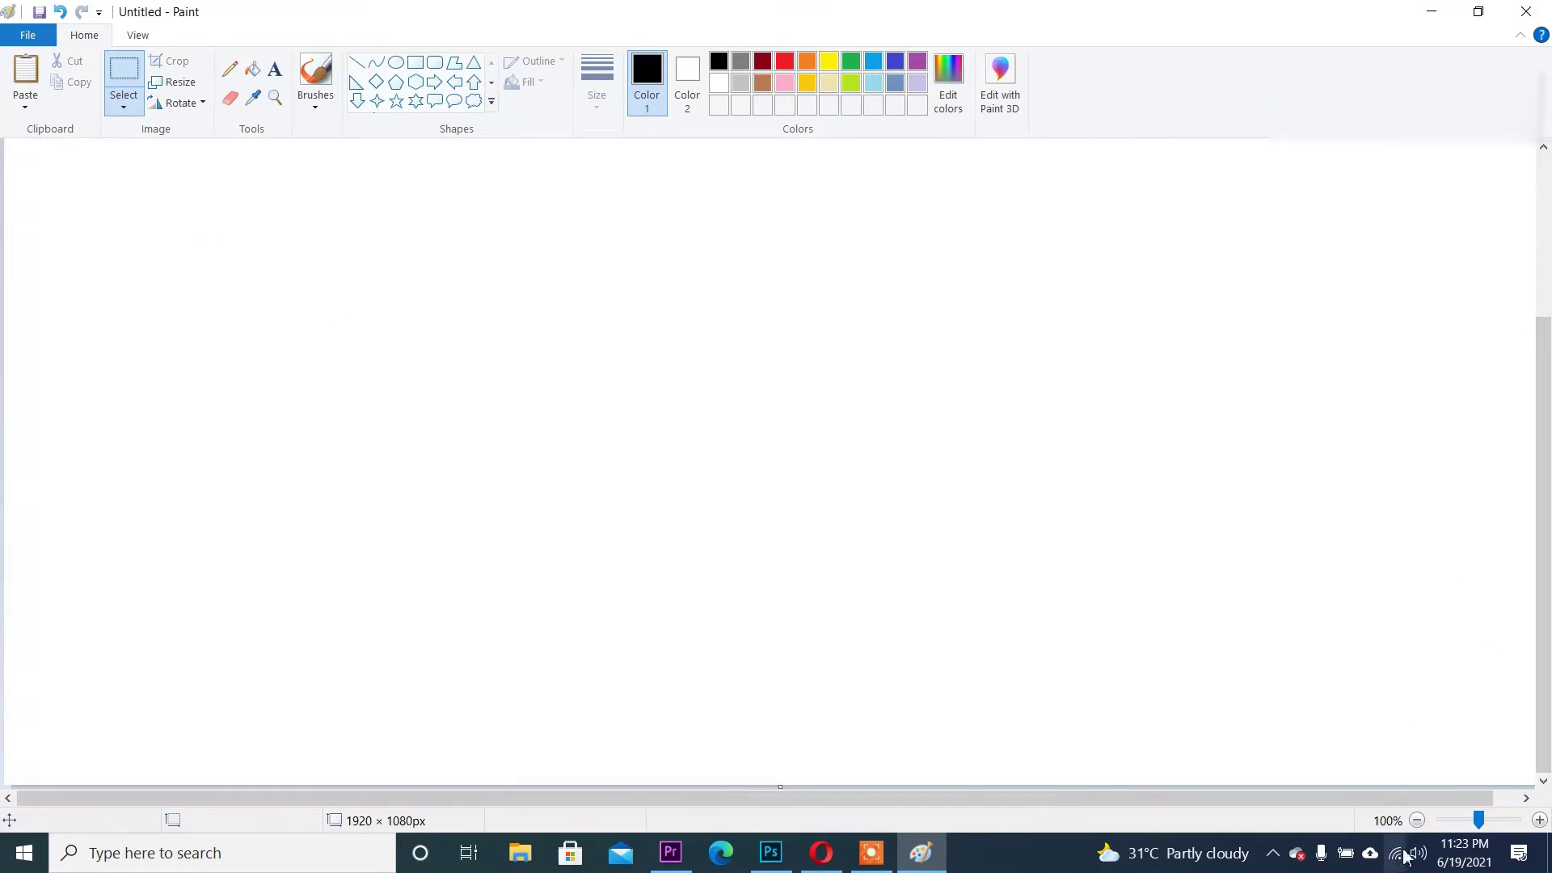
# Paste the cut watch picture onto the empty canvas and narrow the canvas to about 636 px, matching the picture's width
pyautogui.click(1417, 820)
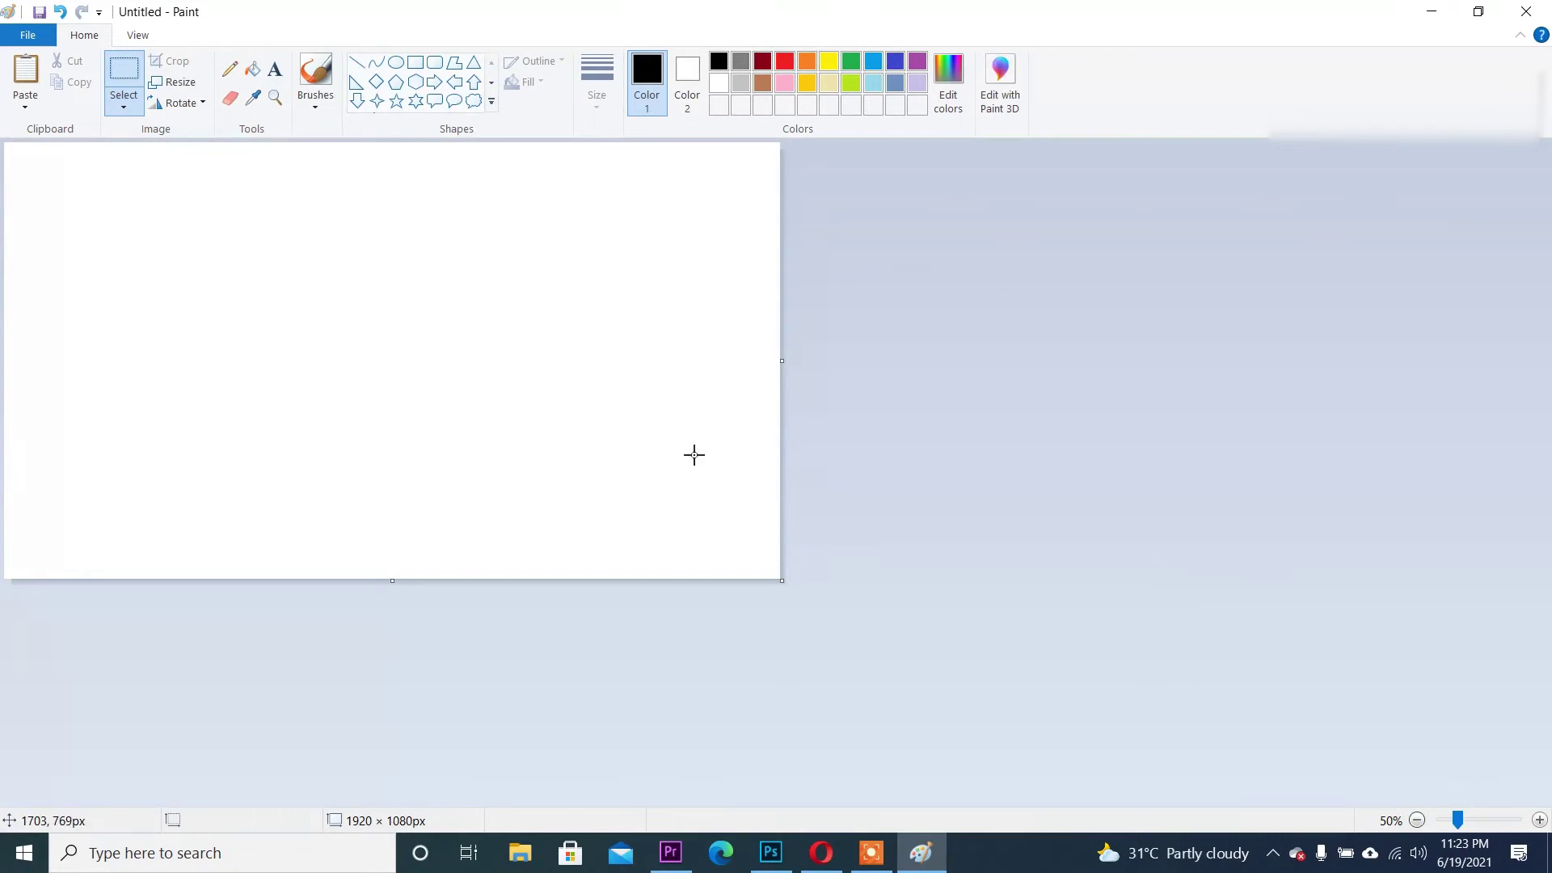
pyautogui.hotkey('ctrl', 'v')
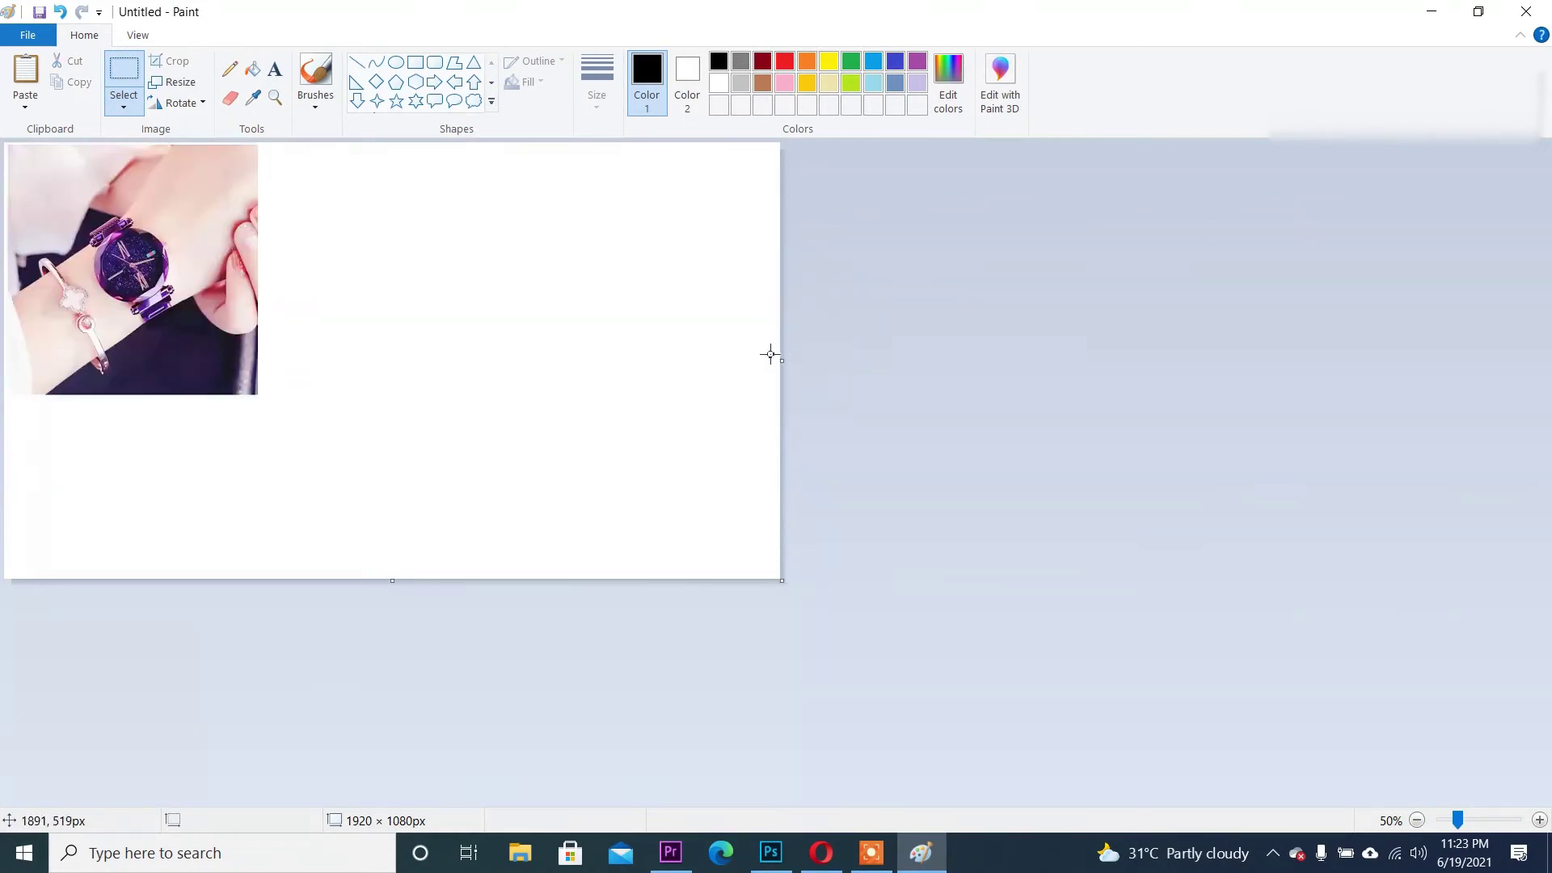
pyautogui.moveTo(782, 363); pyautogui.dragTo(265, 304)
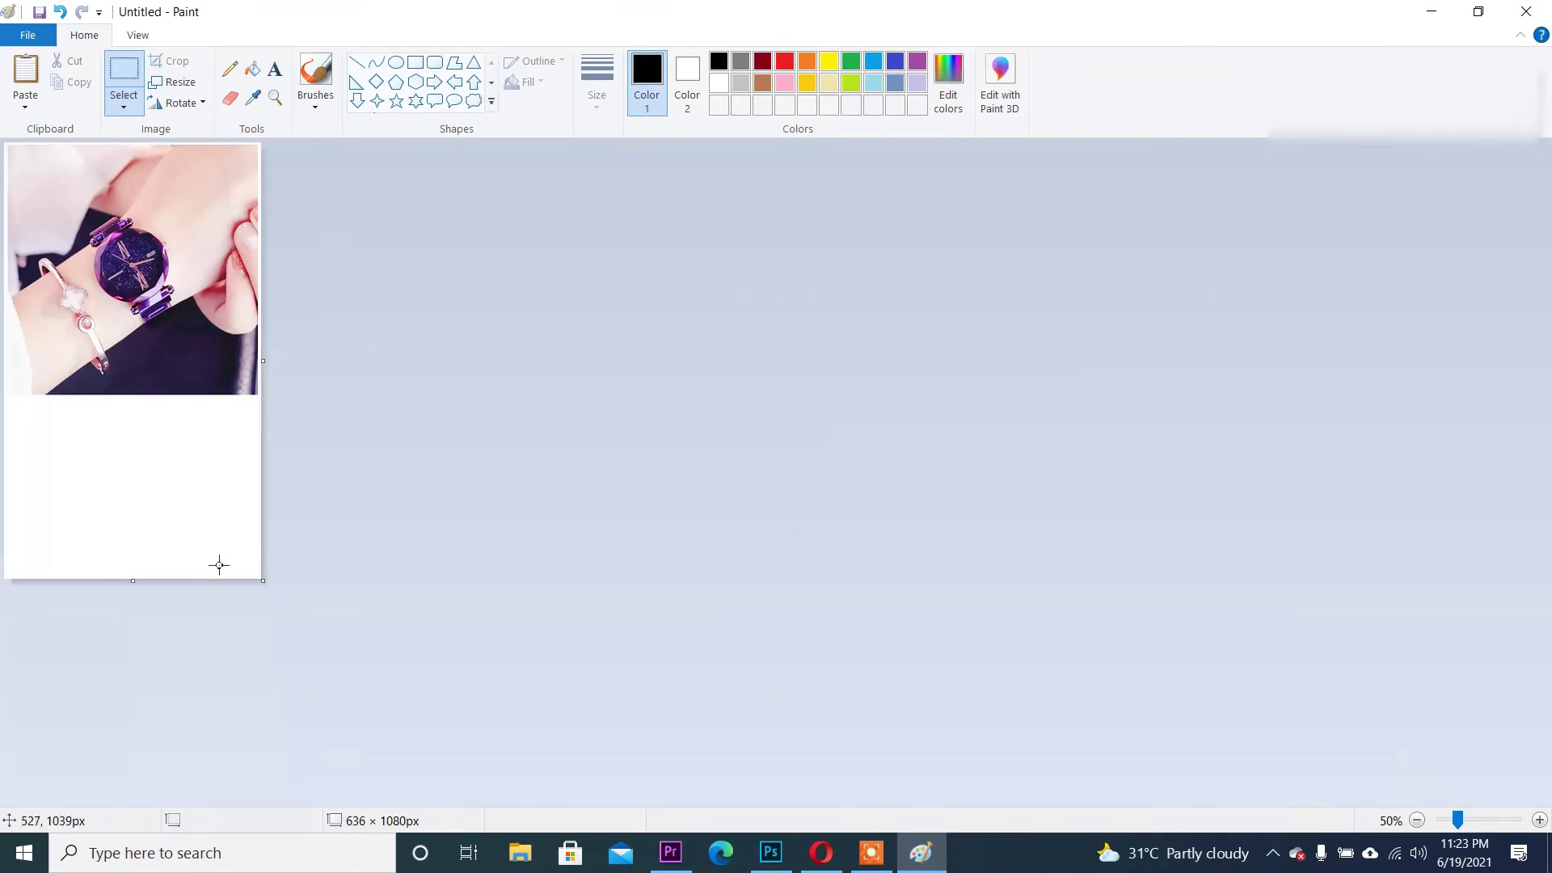
# Trim the canvas to 628 × 626 px so no blank area remains below or beside the watch picture
pyautogui.moveTo(124, 579); pyautogui.dragTo(141, 408)
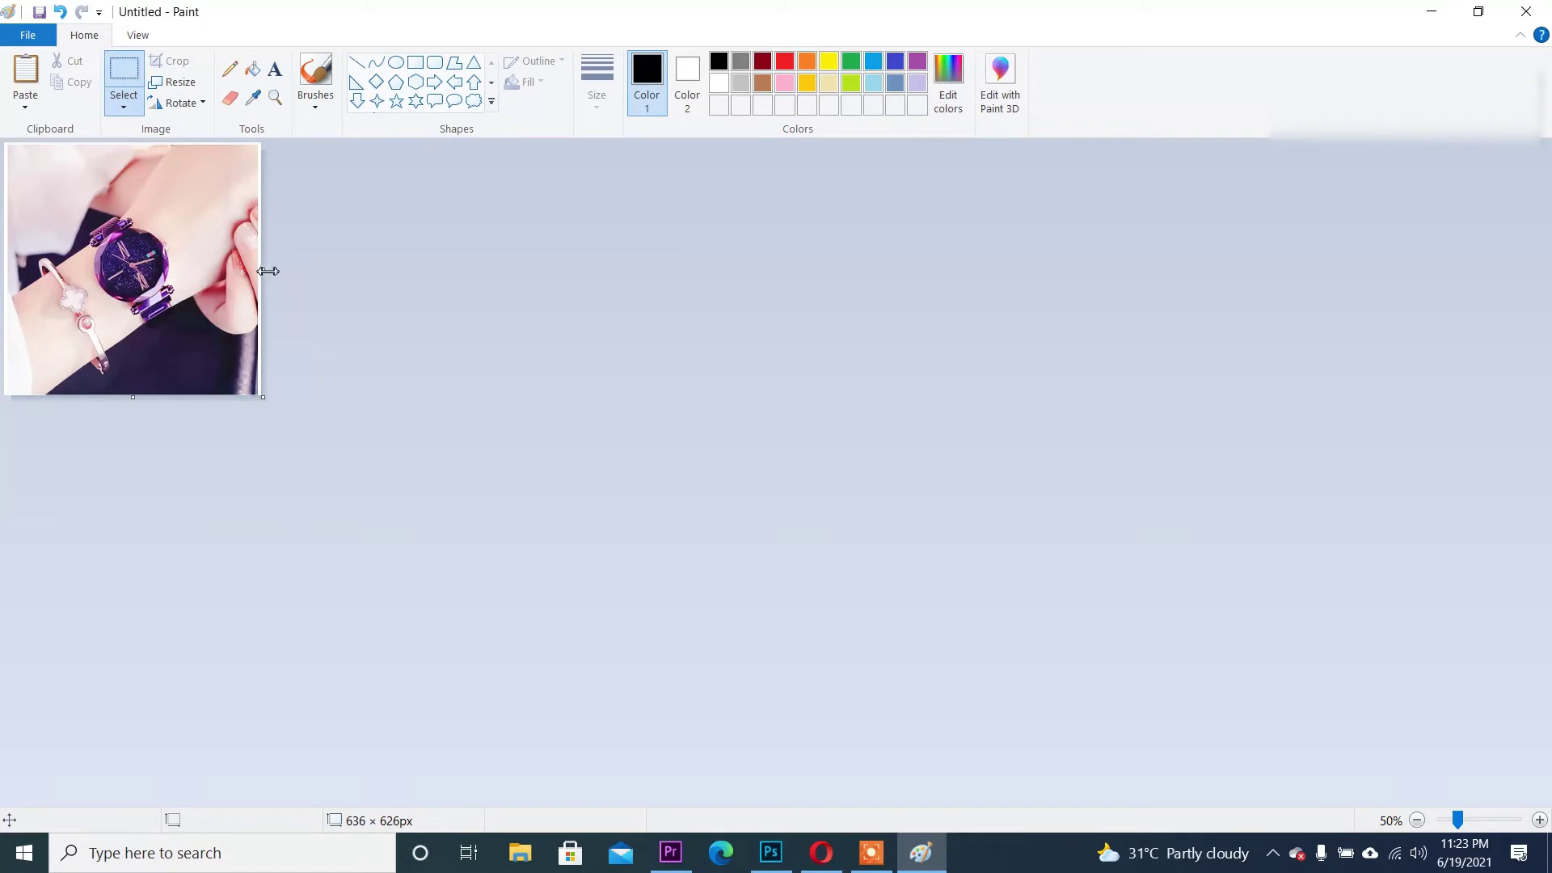
pyautogui.moveTo(266, 271); pyautogui.dragTo(260, 270)
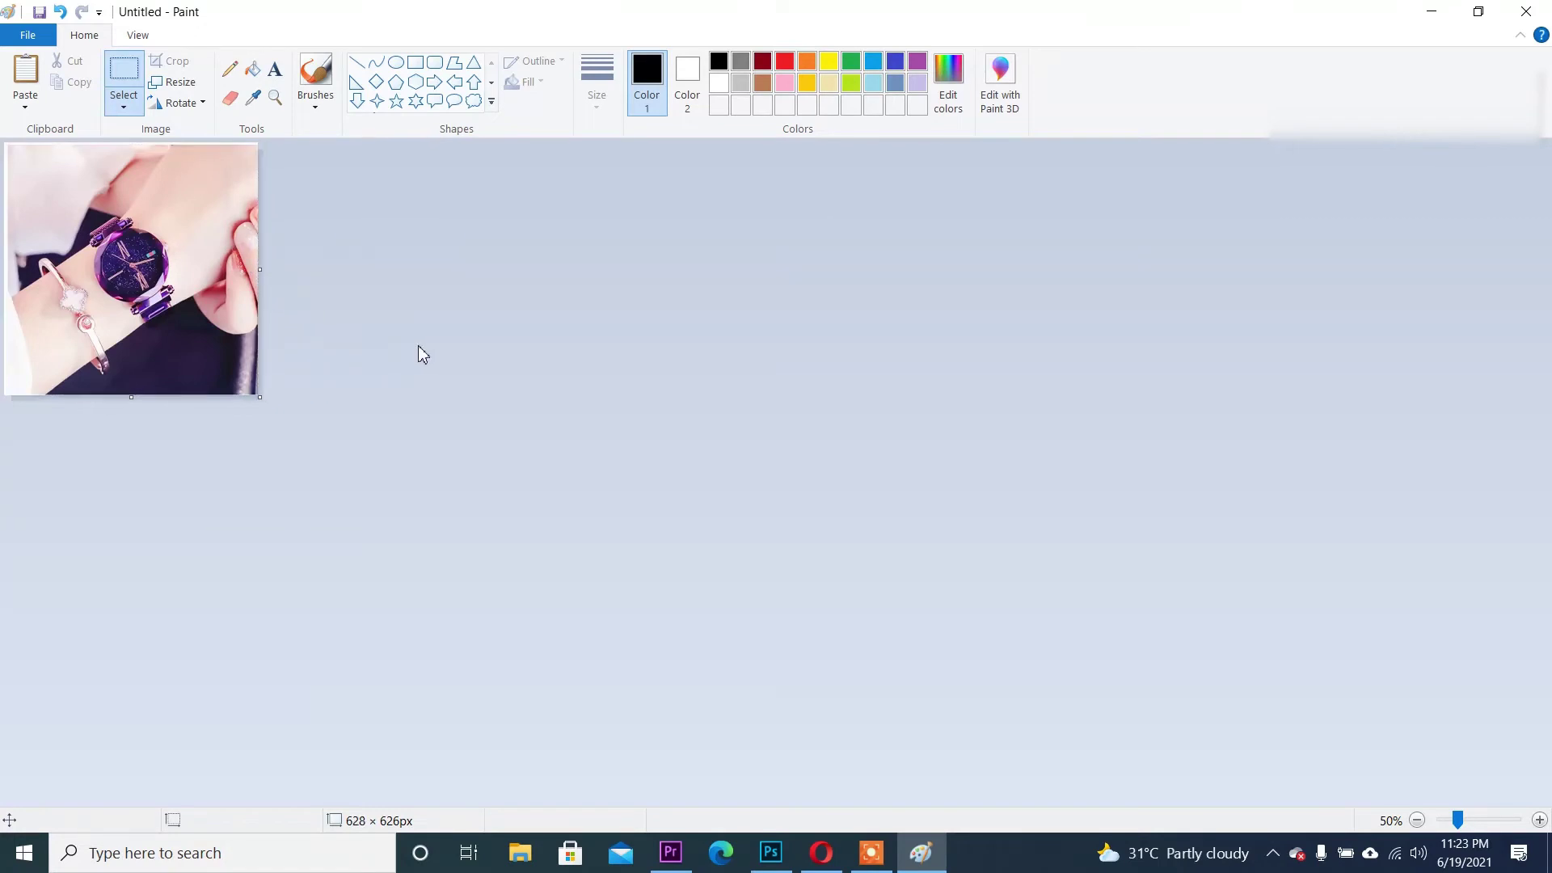
# Save the picture as a PNG named "daraz pic" on Local Disk (E:) and close Paint
pyautogui.click(40, 15)
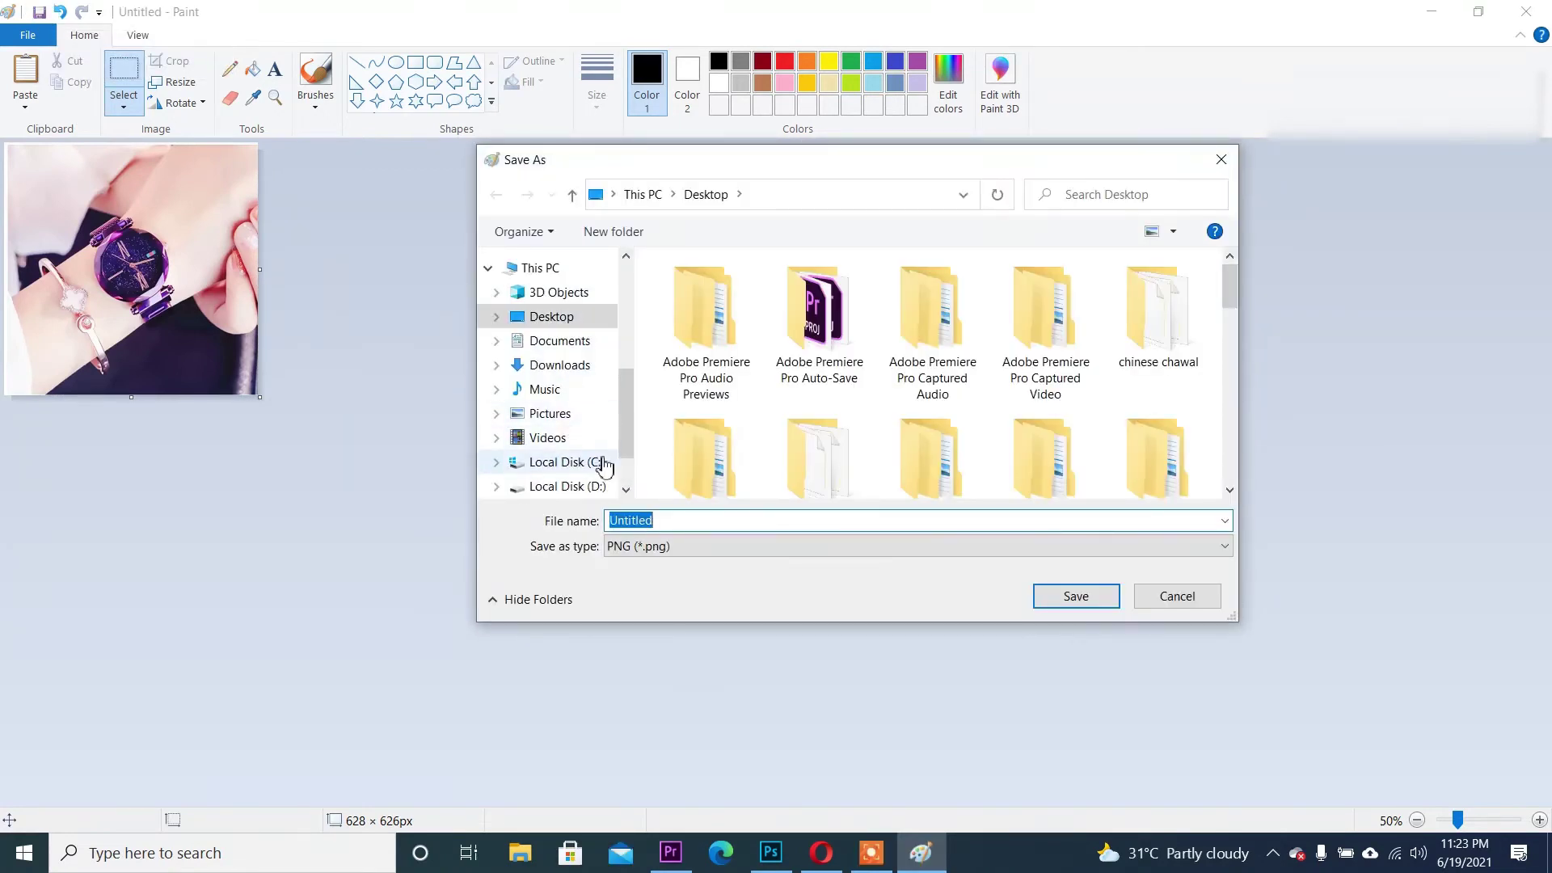
pyautogui.click(573, 489)
pyautogui.scroll(-1, 582, 440)
pyautogui.click(570, 480)
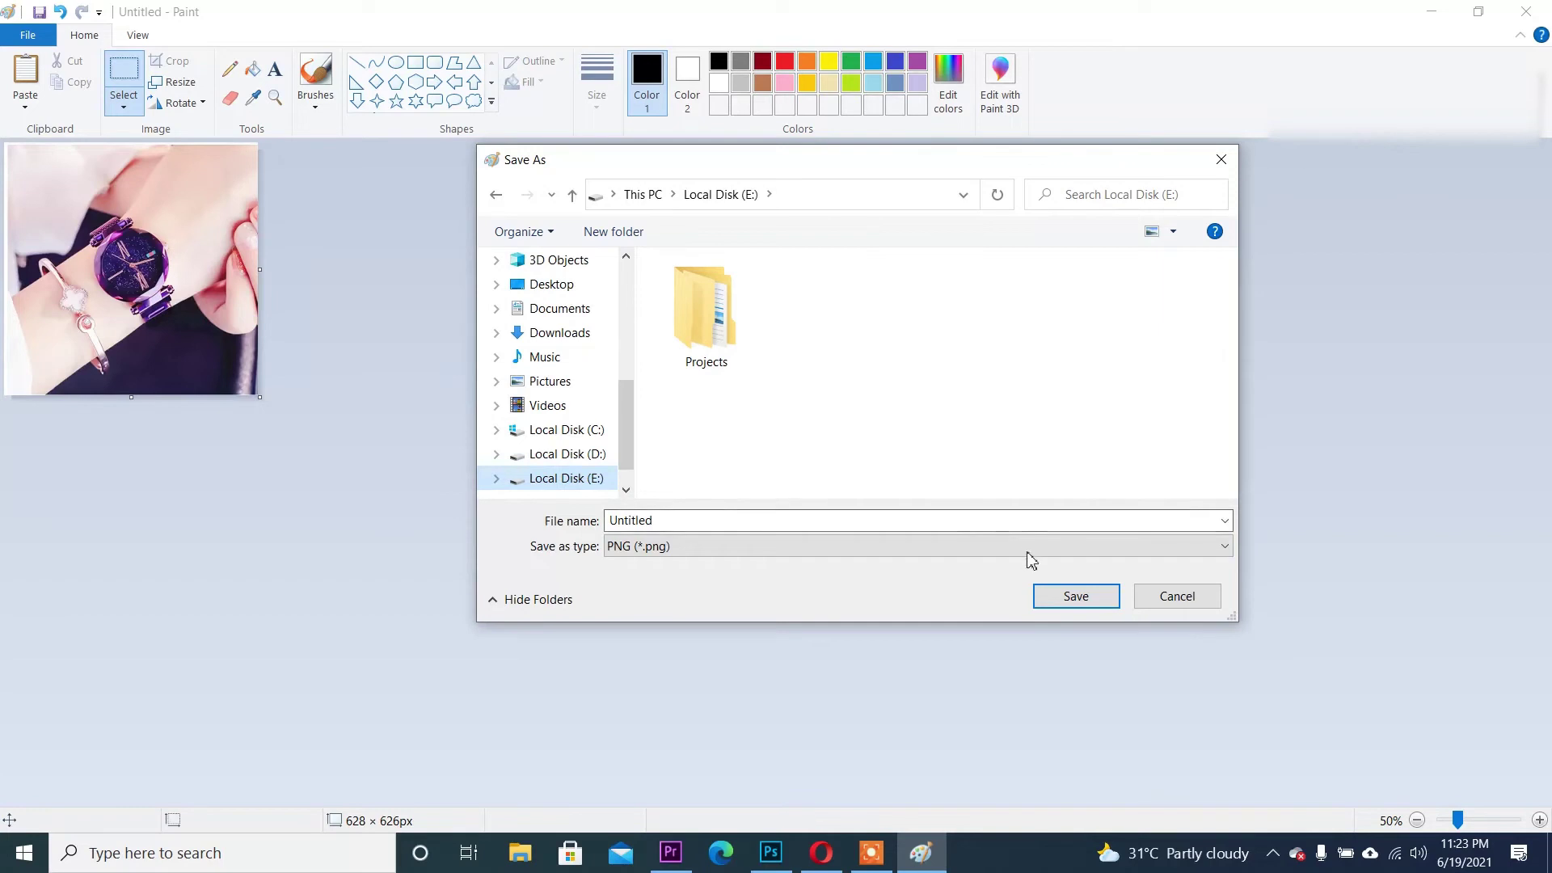
pyautogui.click(693, 521)
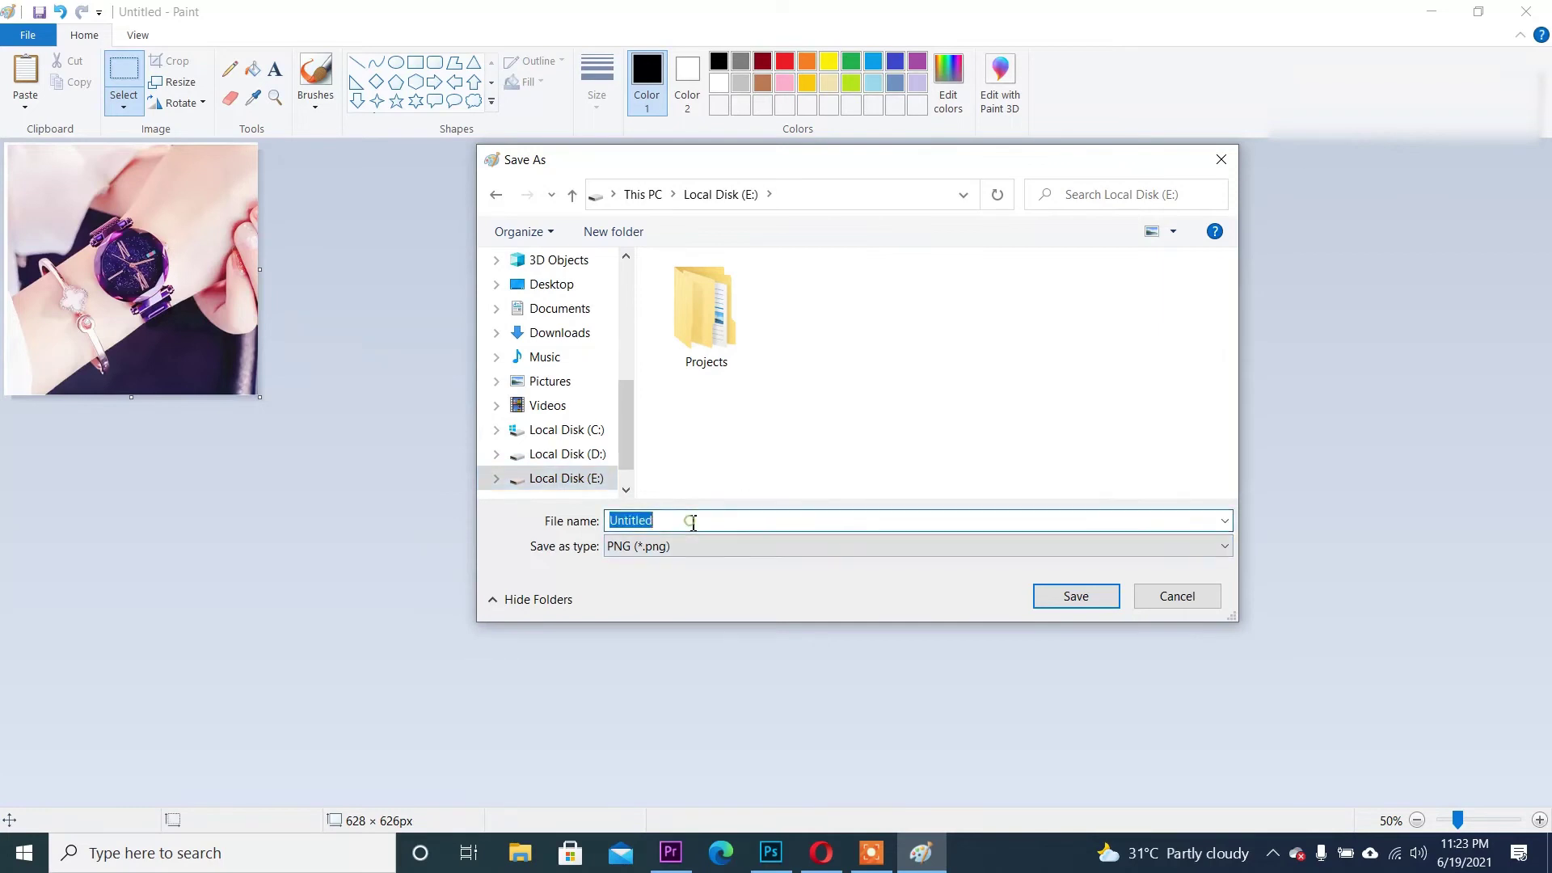
pyautogui.write('daraz pic')
pyautogui.click(1063, 602)
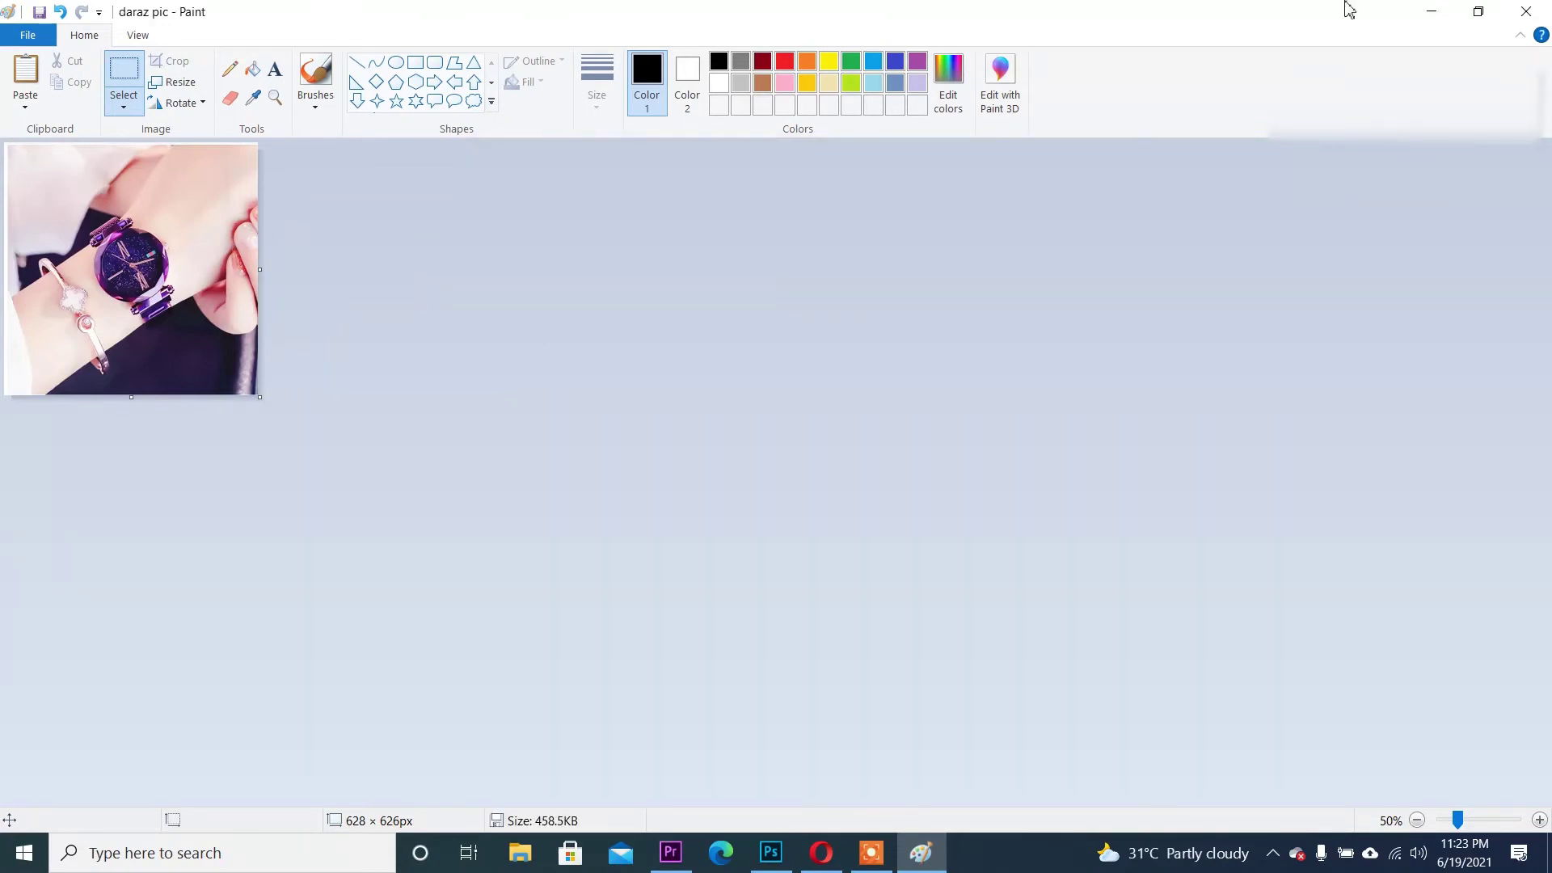
pyautogui.click(1526, 12)
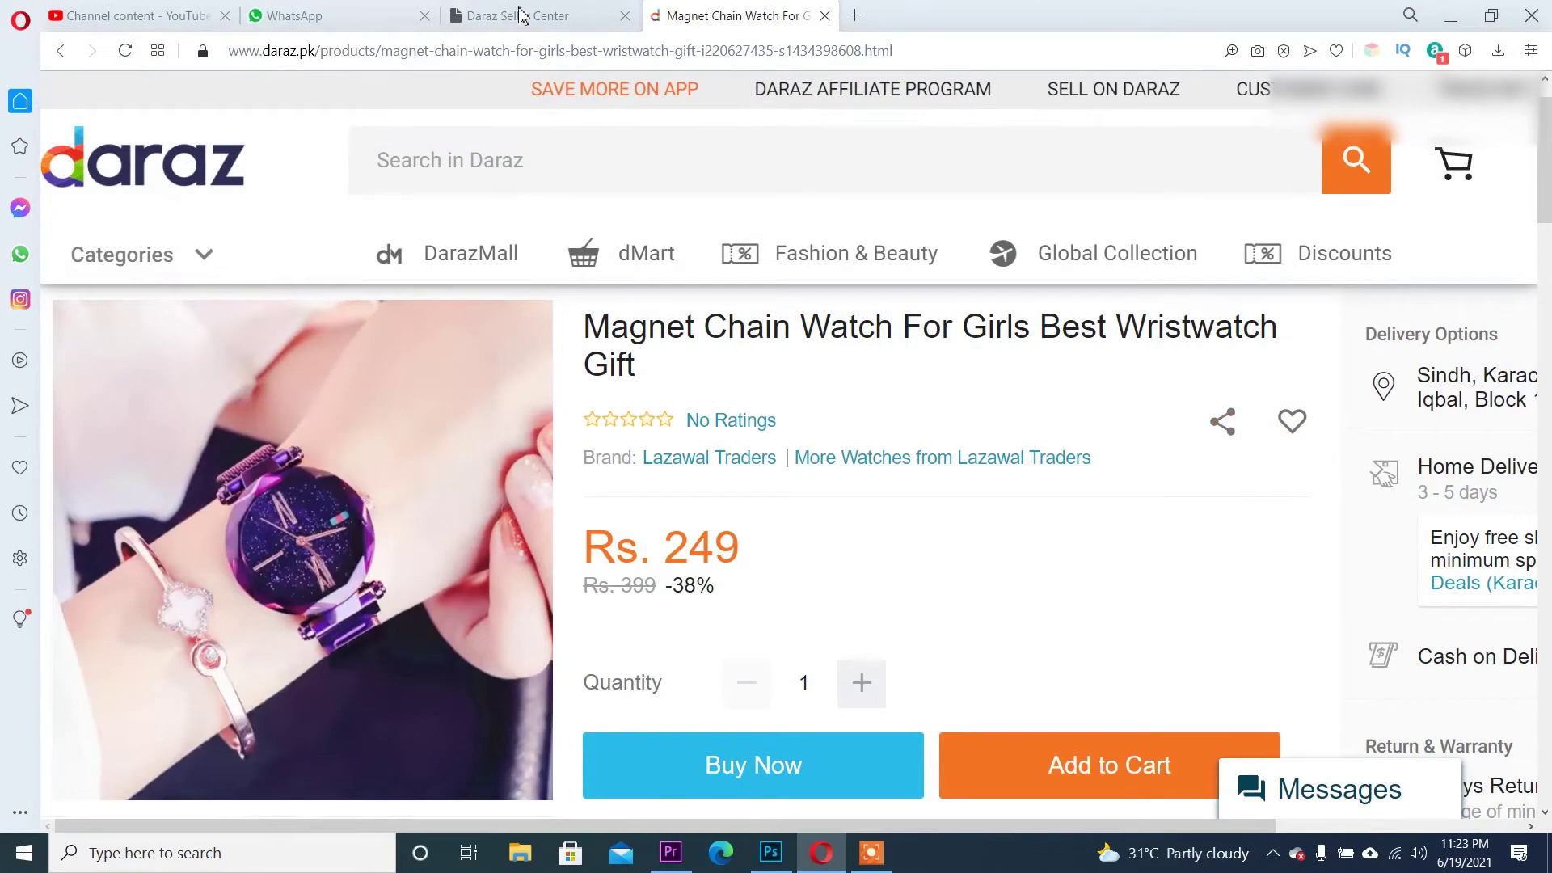
# Reduce the watch listing page's zoom to 100%
pyautogui.click(21, 20)
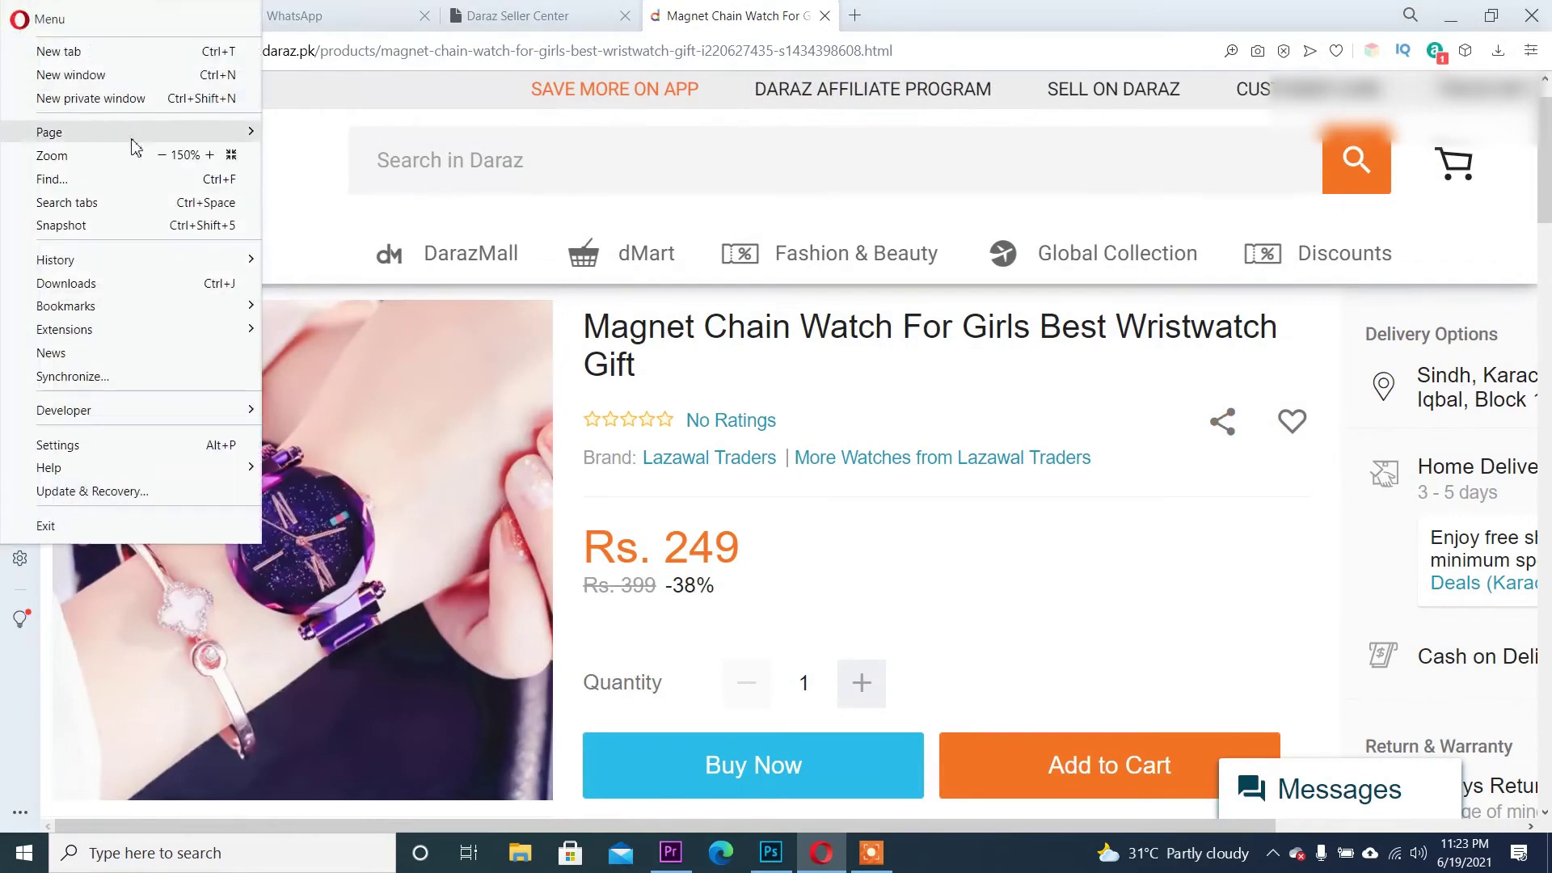
pyautogui.click(162, 155)
pyautogui.click(163, 155)
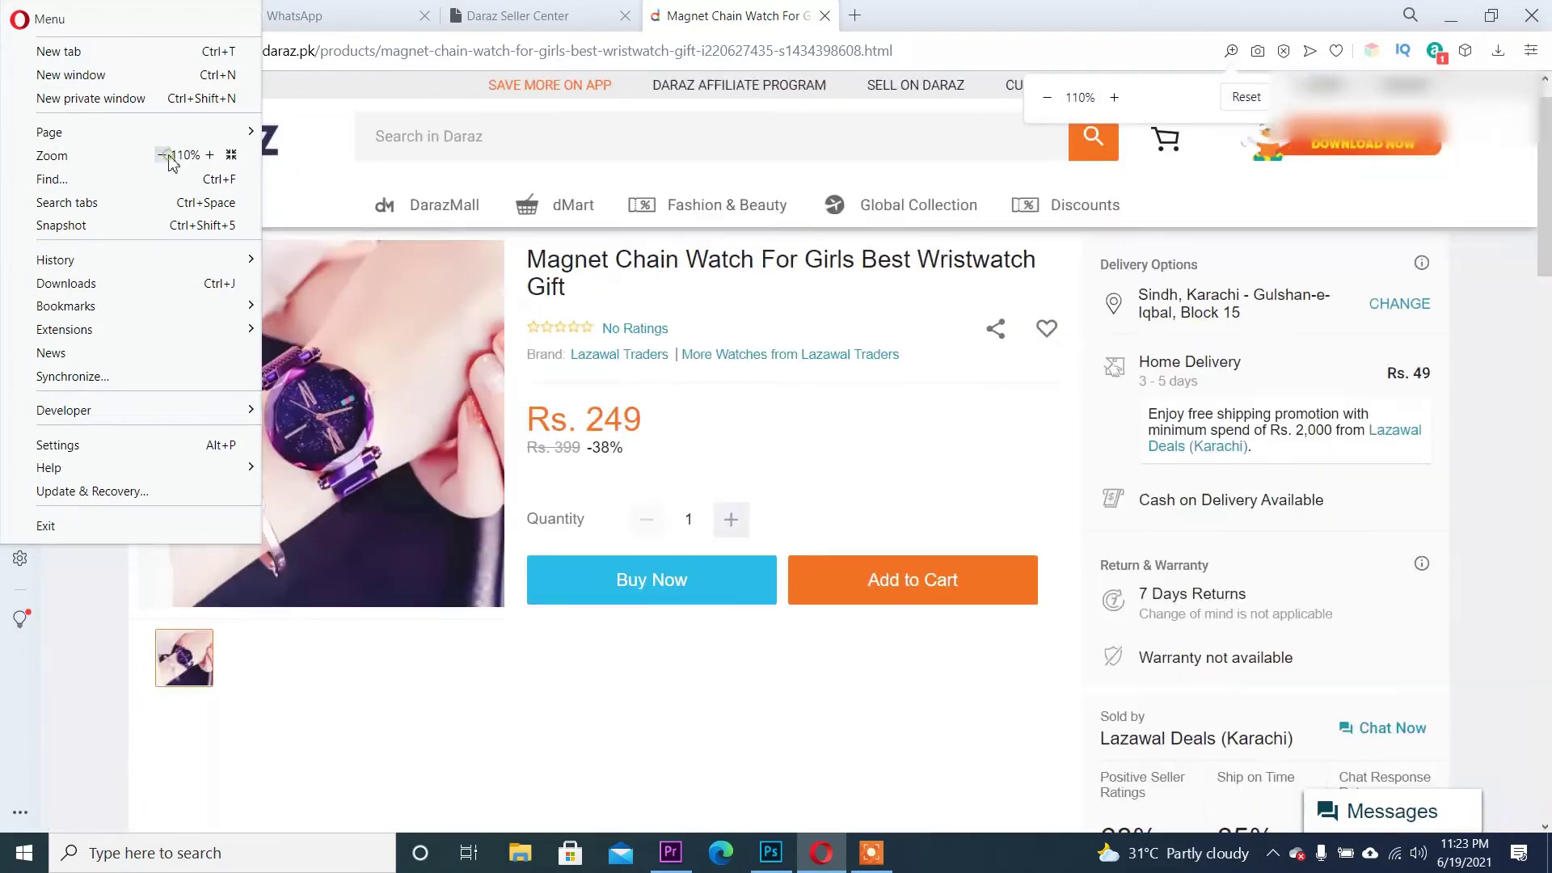
pyautogui.click(162, 155)
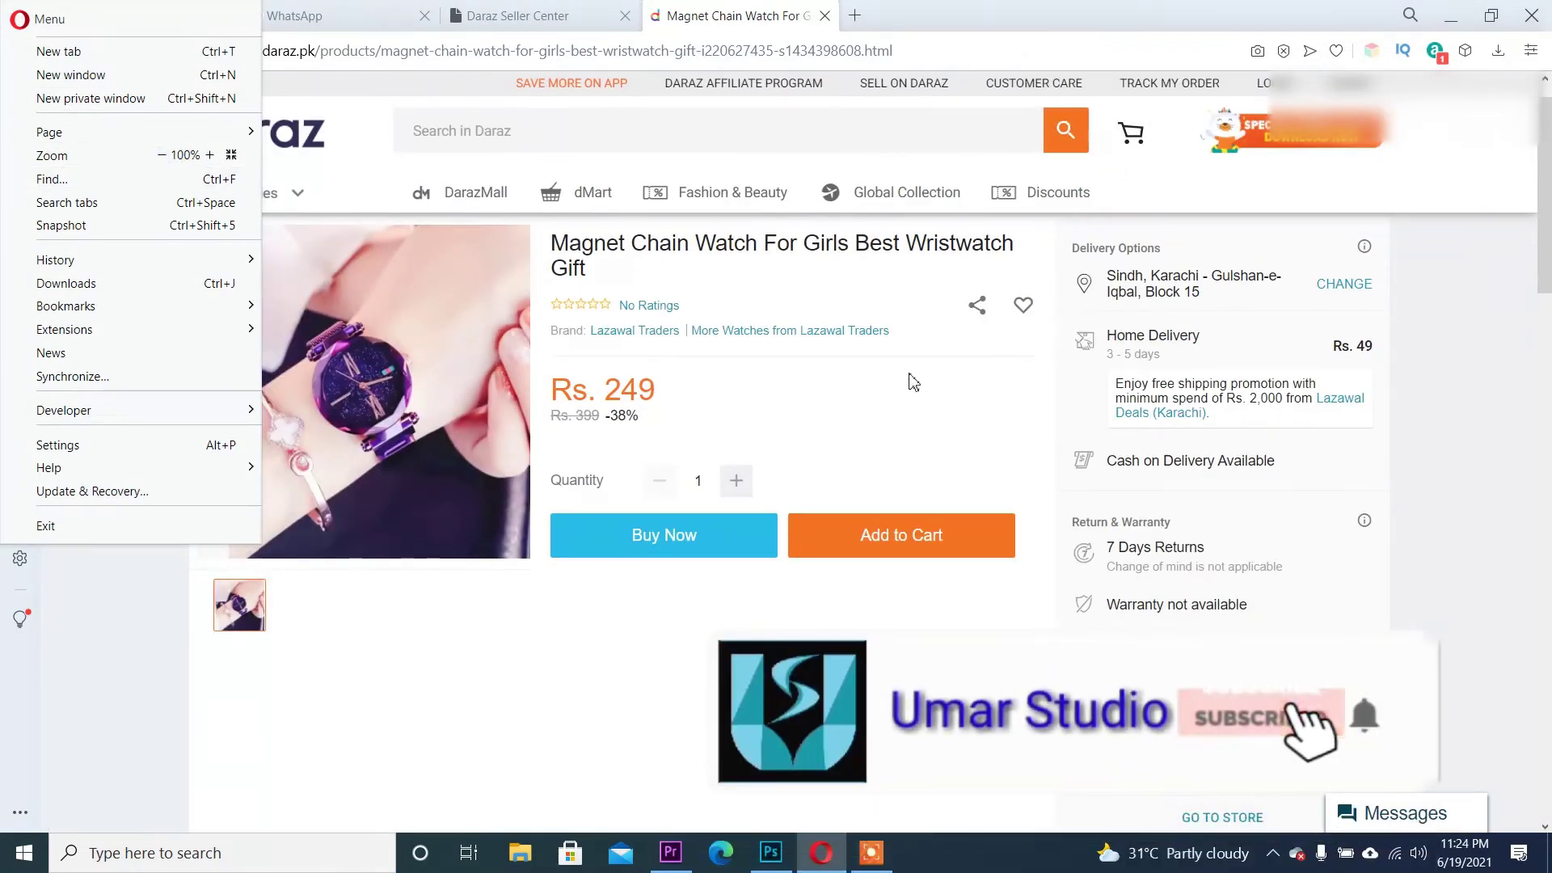
pyautogui.click(935, 348)
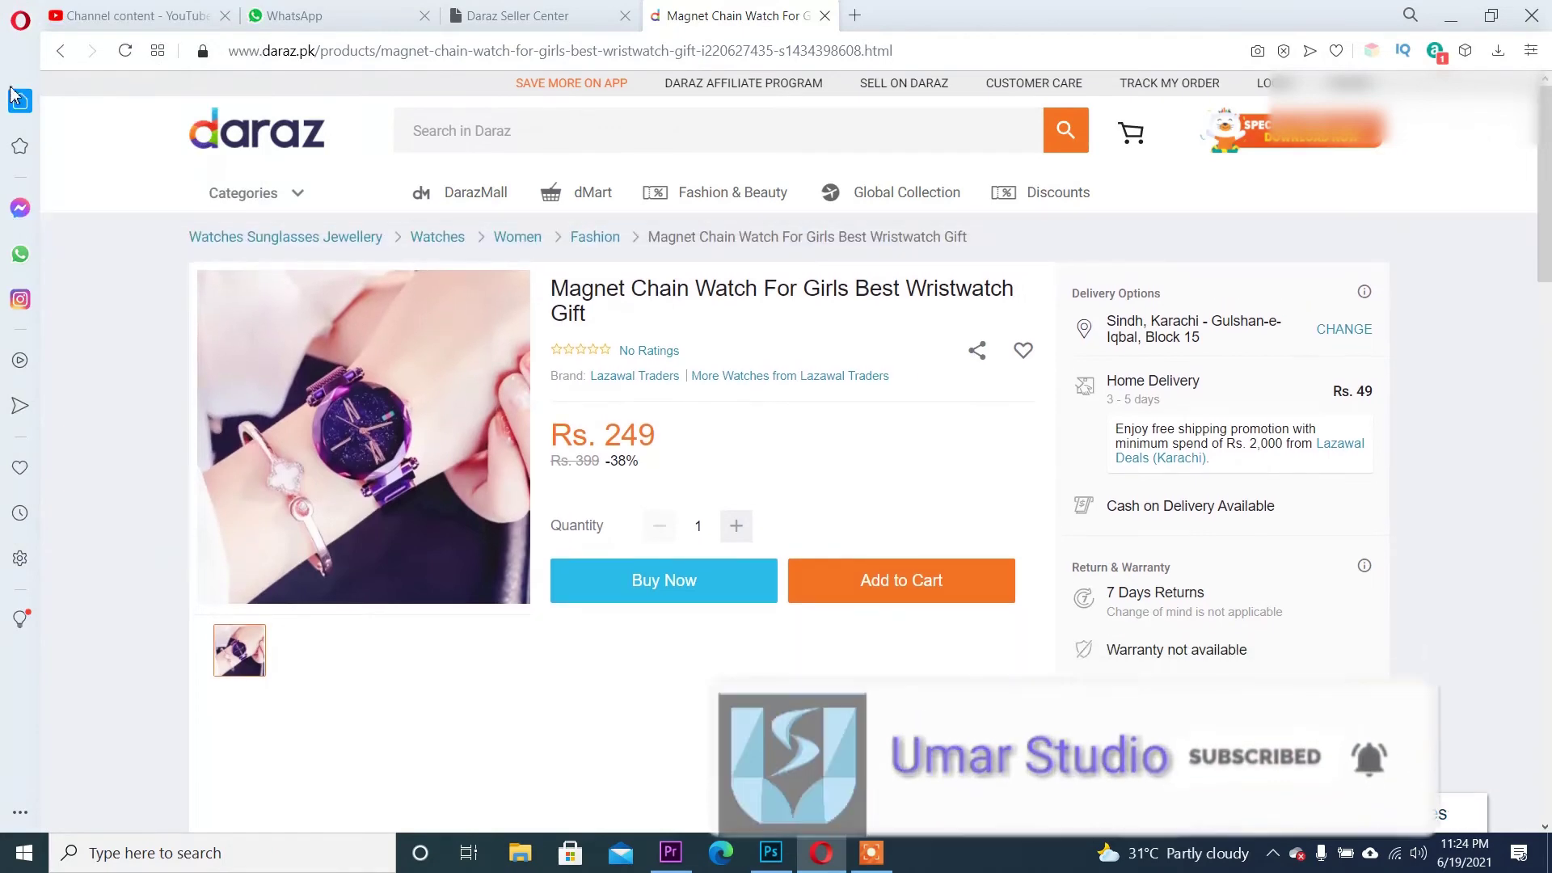
# Look through the listing, return to the search results and open the top-reviewed Magnet Chain Watch listing priced at Rs. 230
pyautogui.scroll(-8, 866, 426)
pyautogui.scroll(-5, 831, 585)
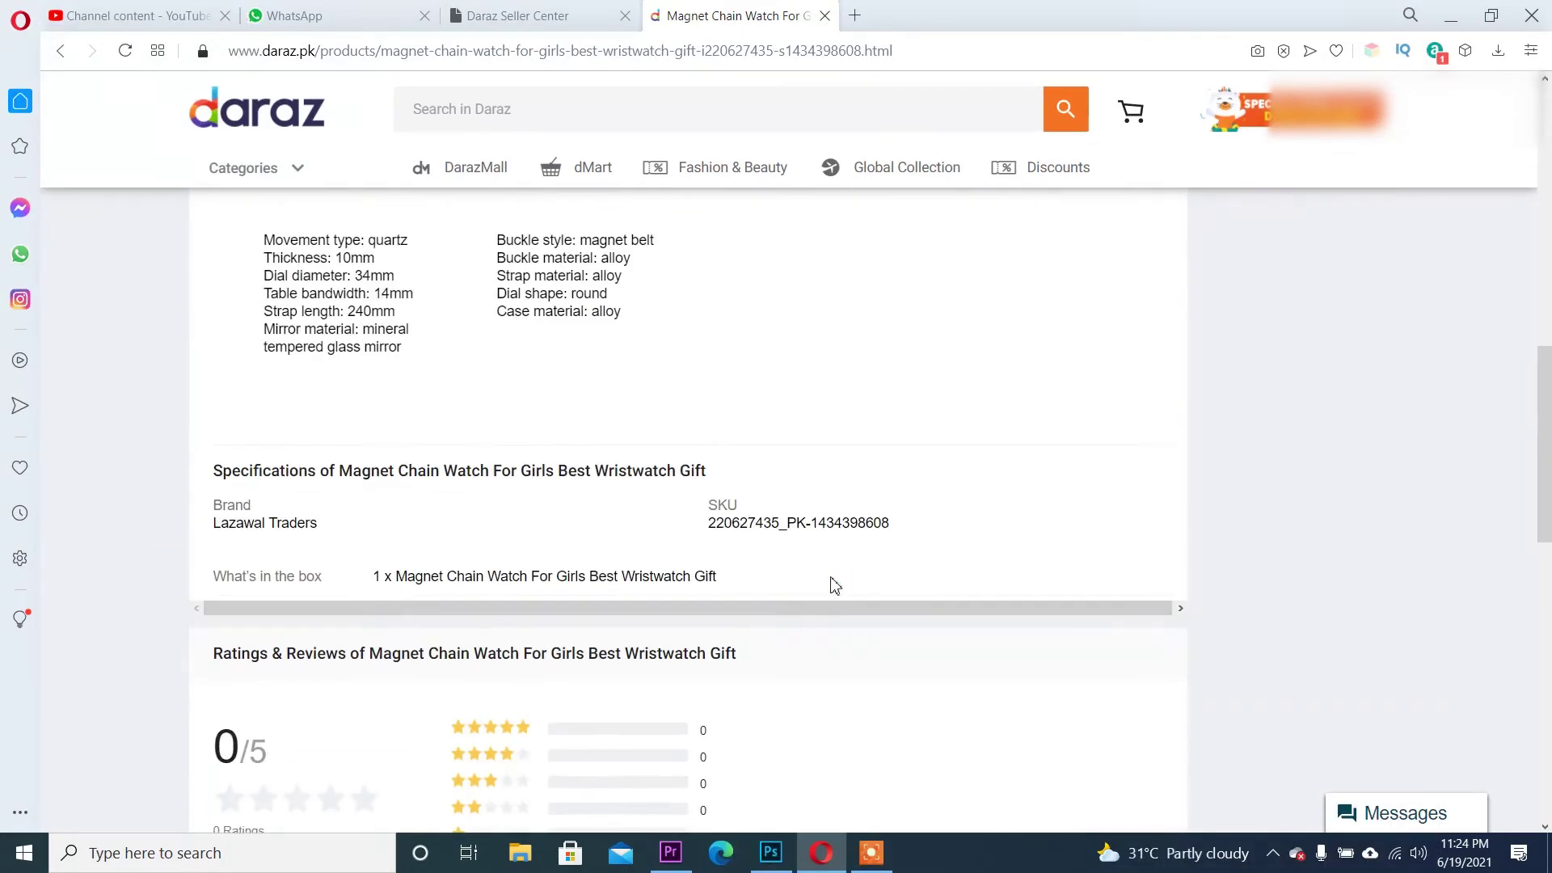
pyautogui.scroll(15, 821, 460)
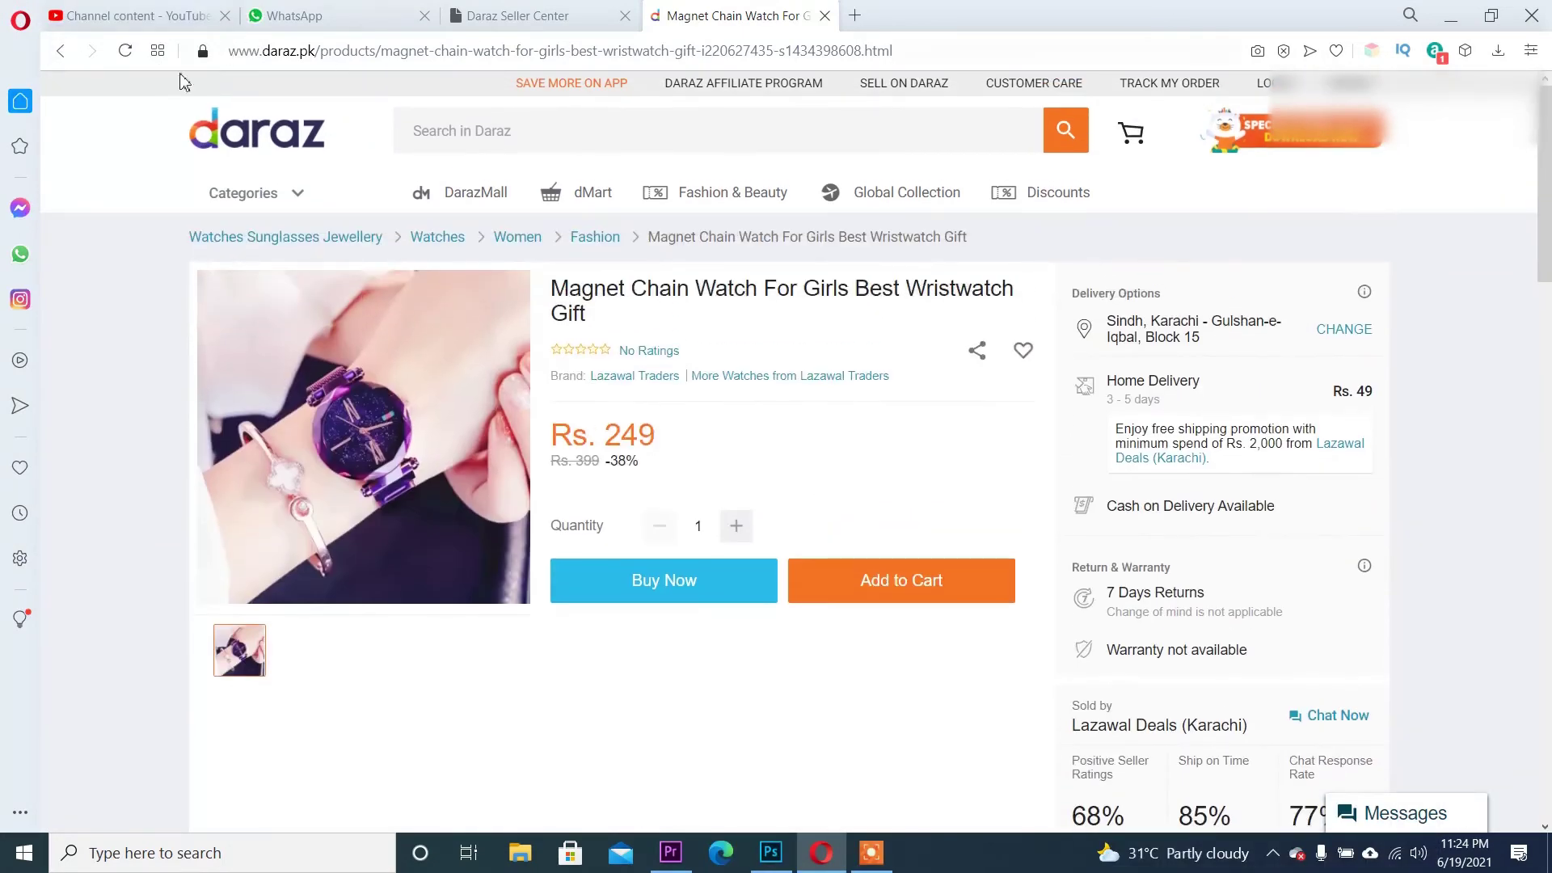
pyautogui.click(62, 53)
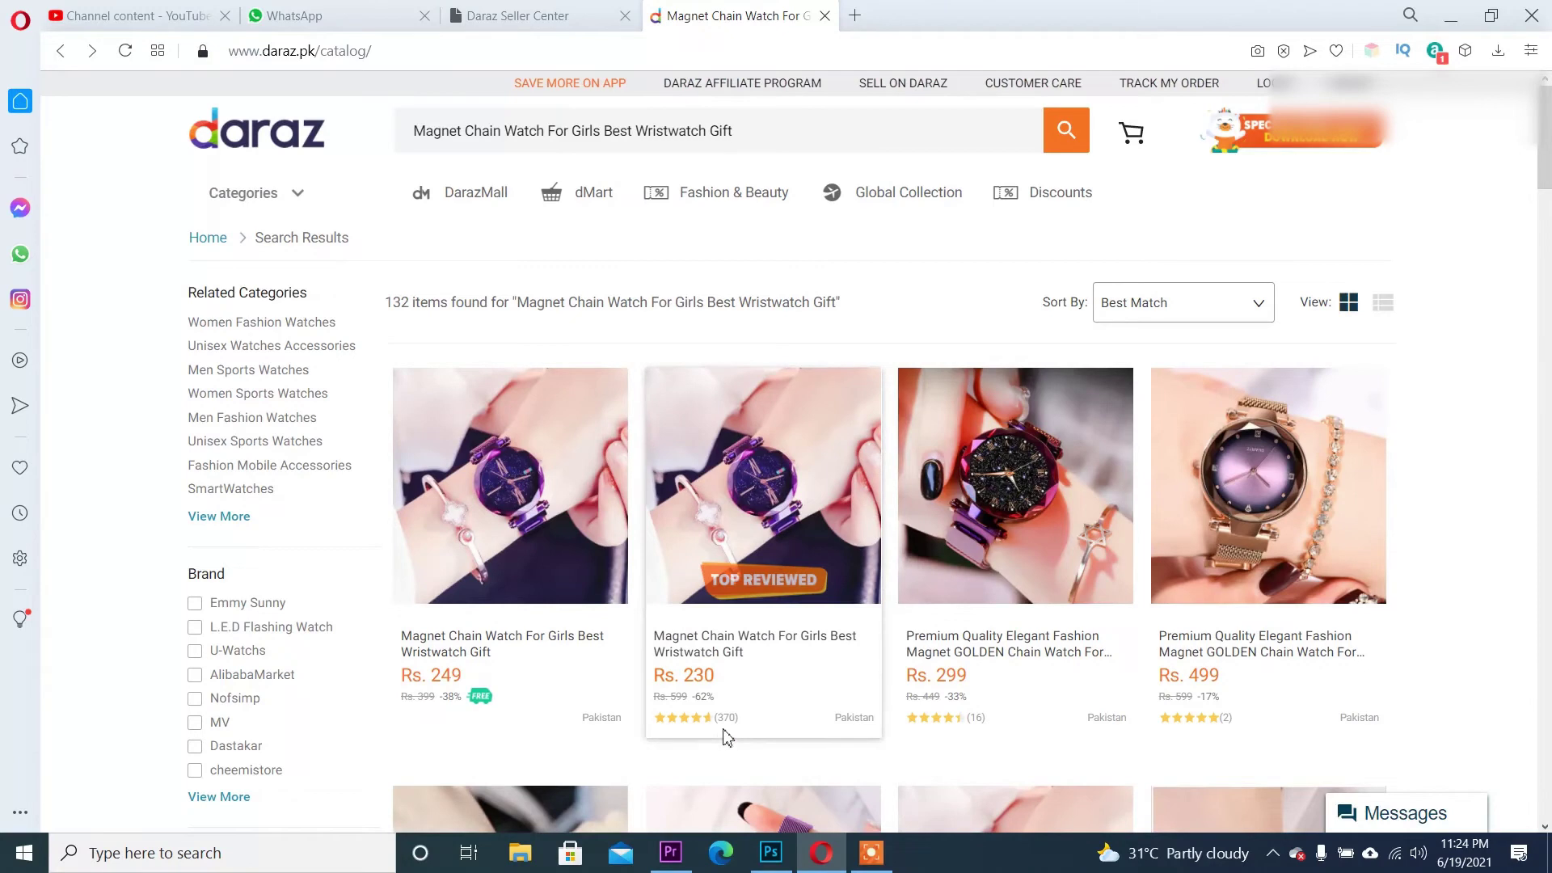
pyautogui.click(758, 527)
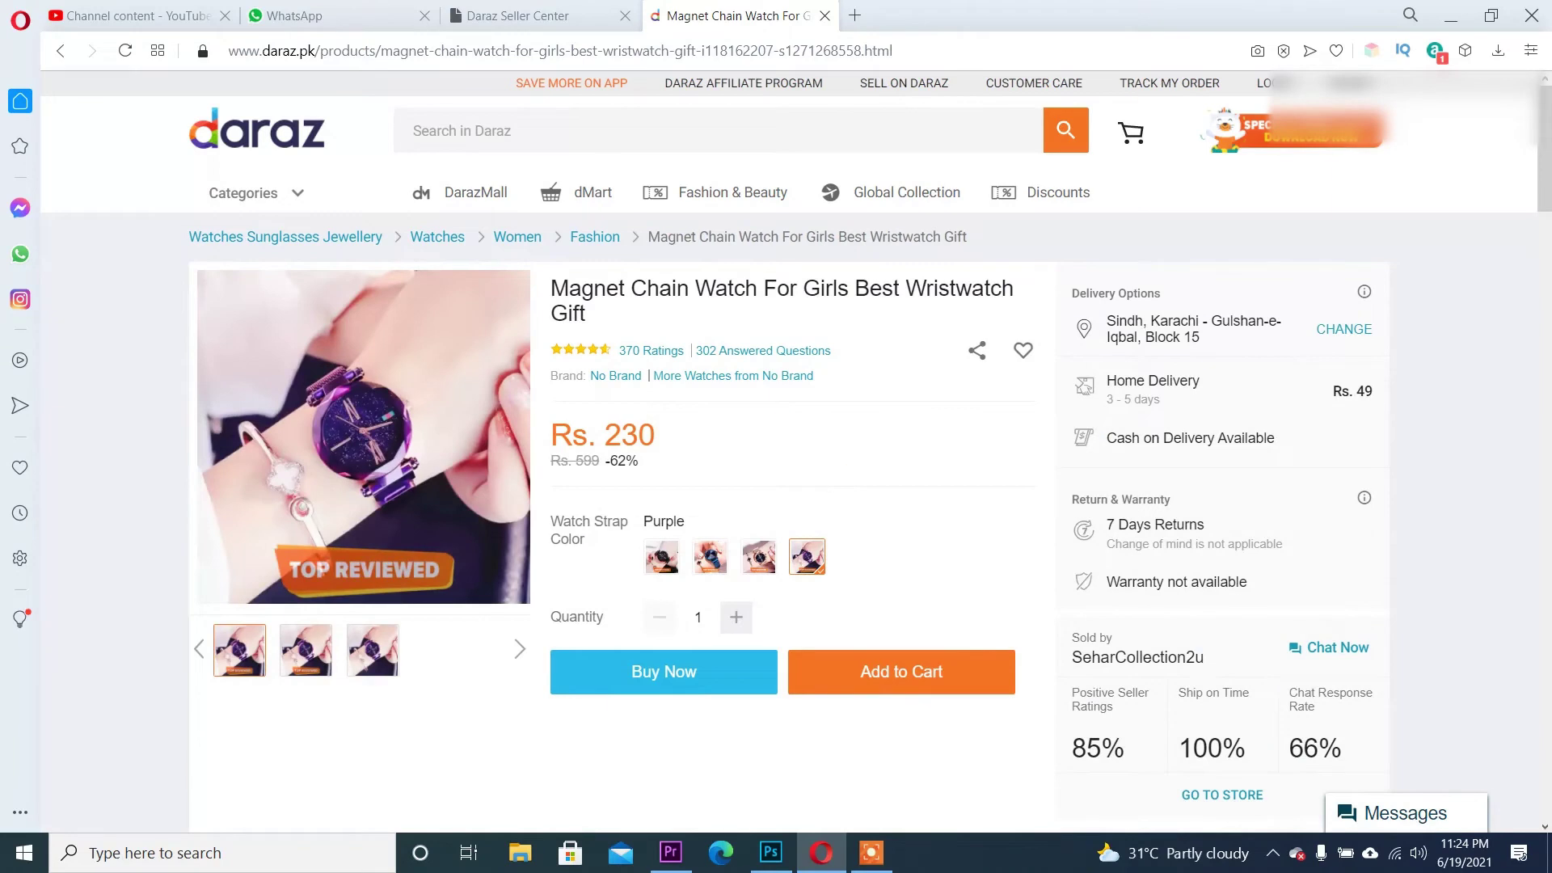
# Select the listing's title and open the form for adding a product in Daraz Seller Center
pyautogui.tripleClick(638, 285)
pyautogui.click(581, 251)
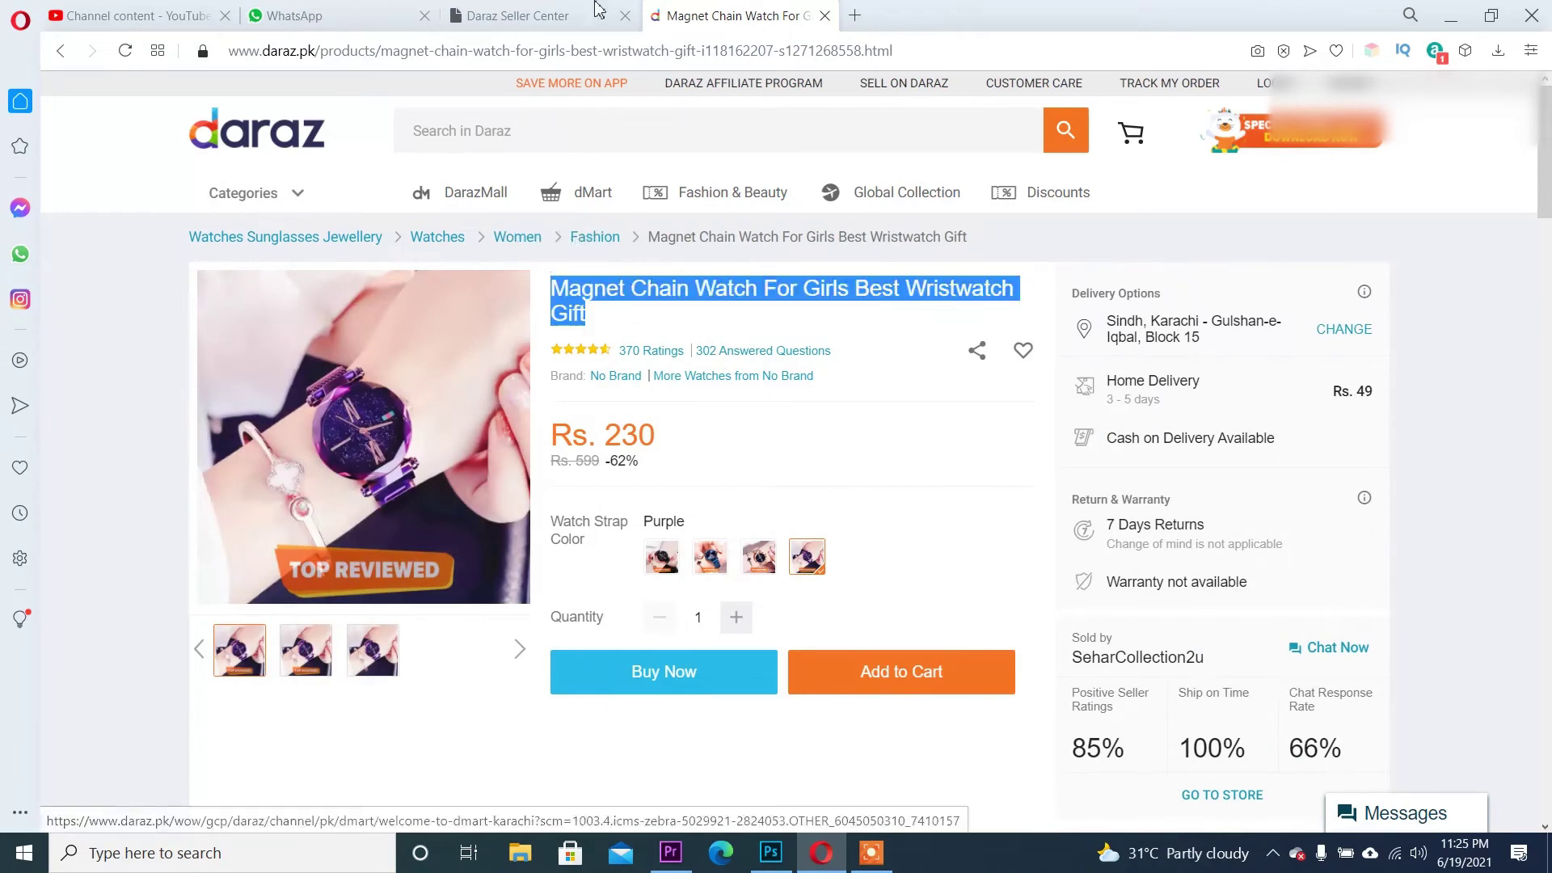
pyautogui.click(519, 16)
pyautogui.moveTo(116, 151)
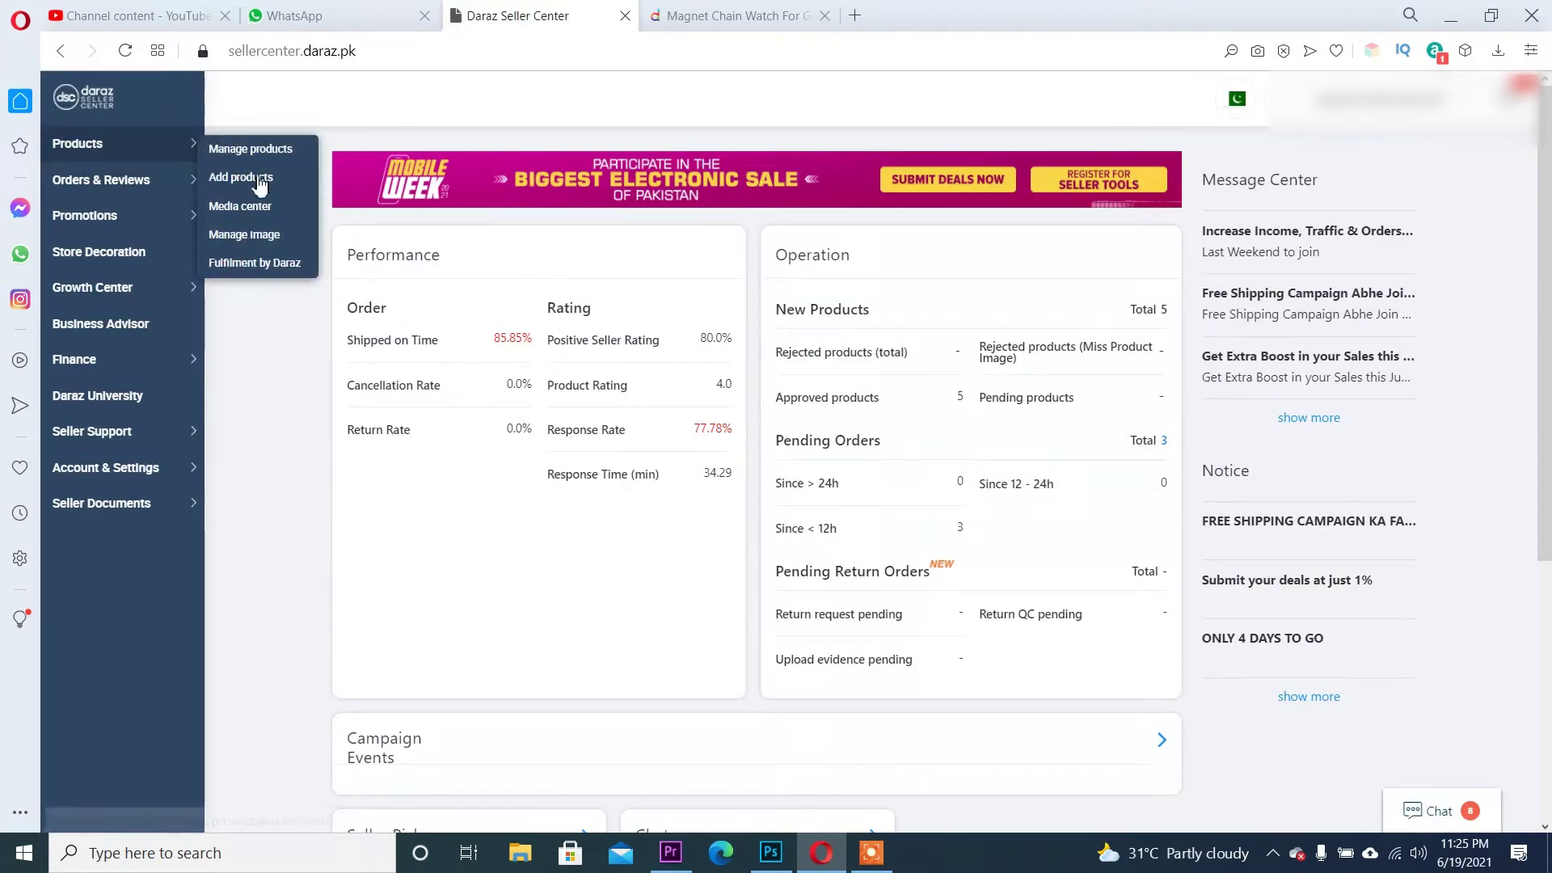
pyautogui.click(259, 186)
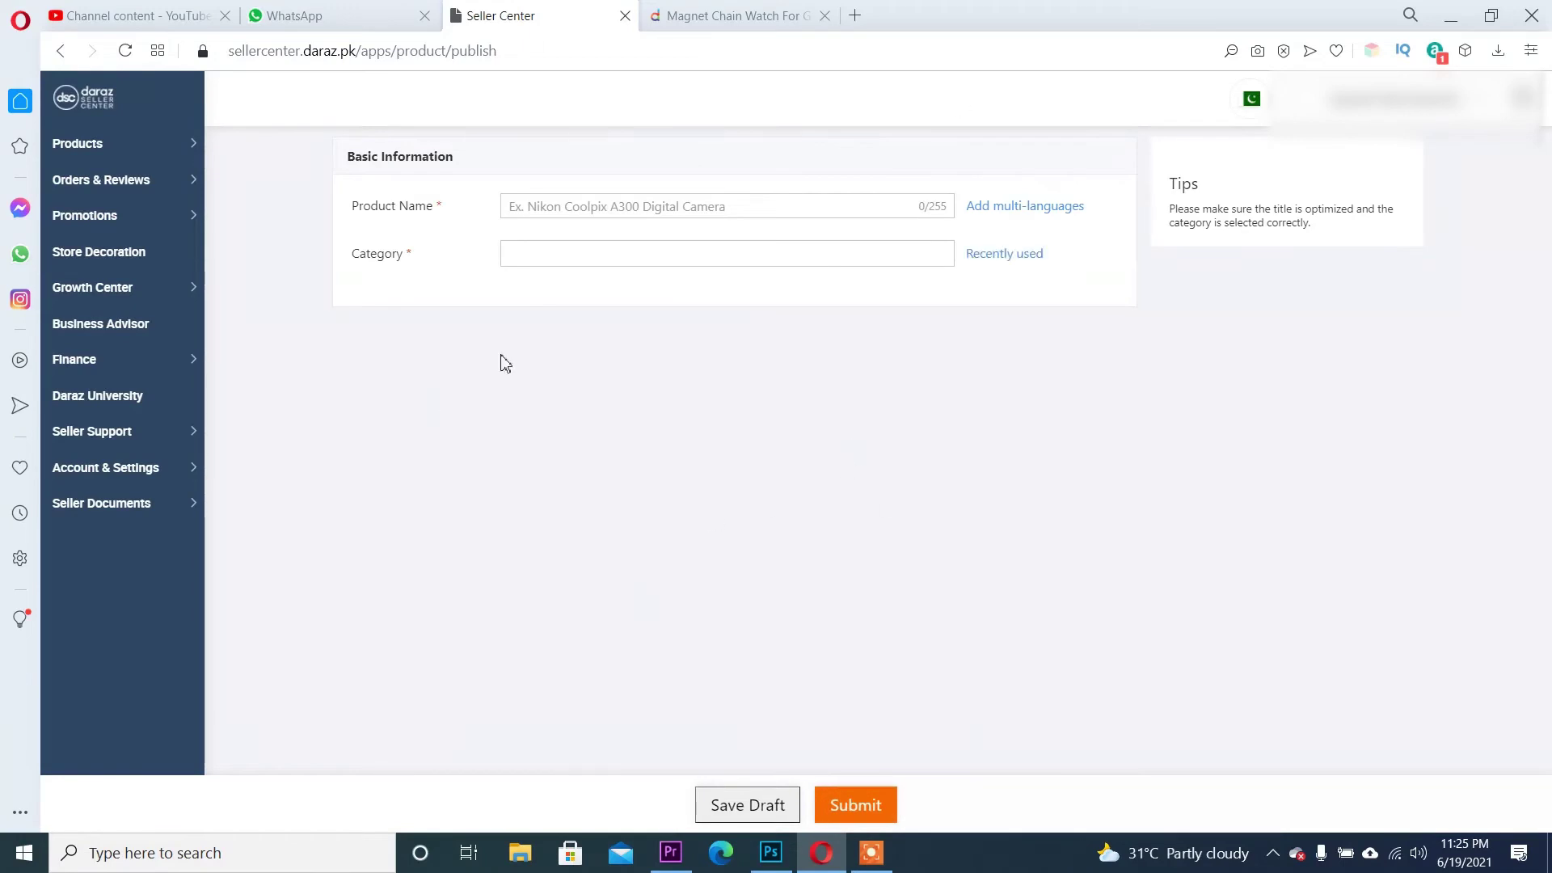
# Copy the listing title "Magnet Chain Watch For Girls Best Wristwatch Gift" into the new product's name
pyautogui.click(575, 203)
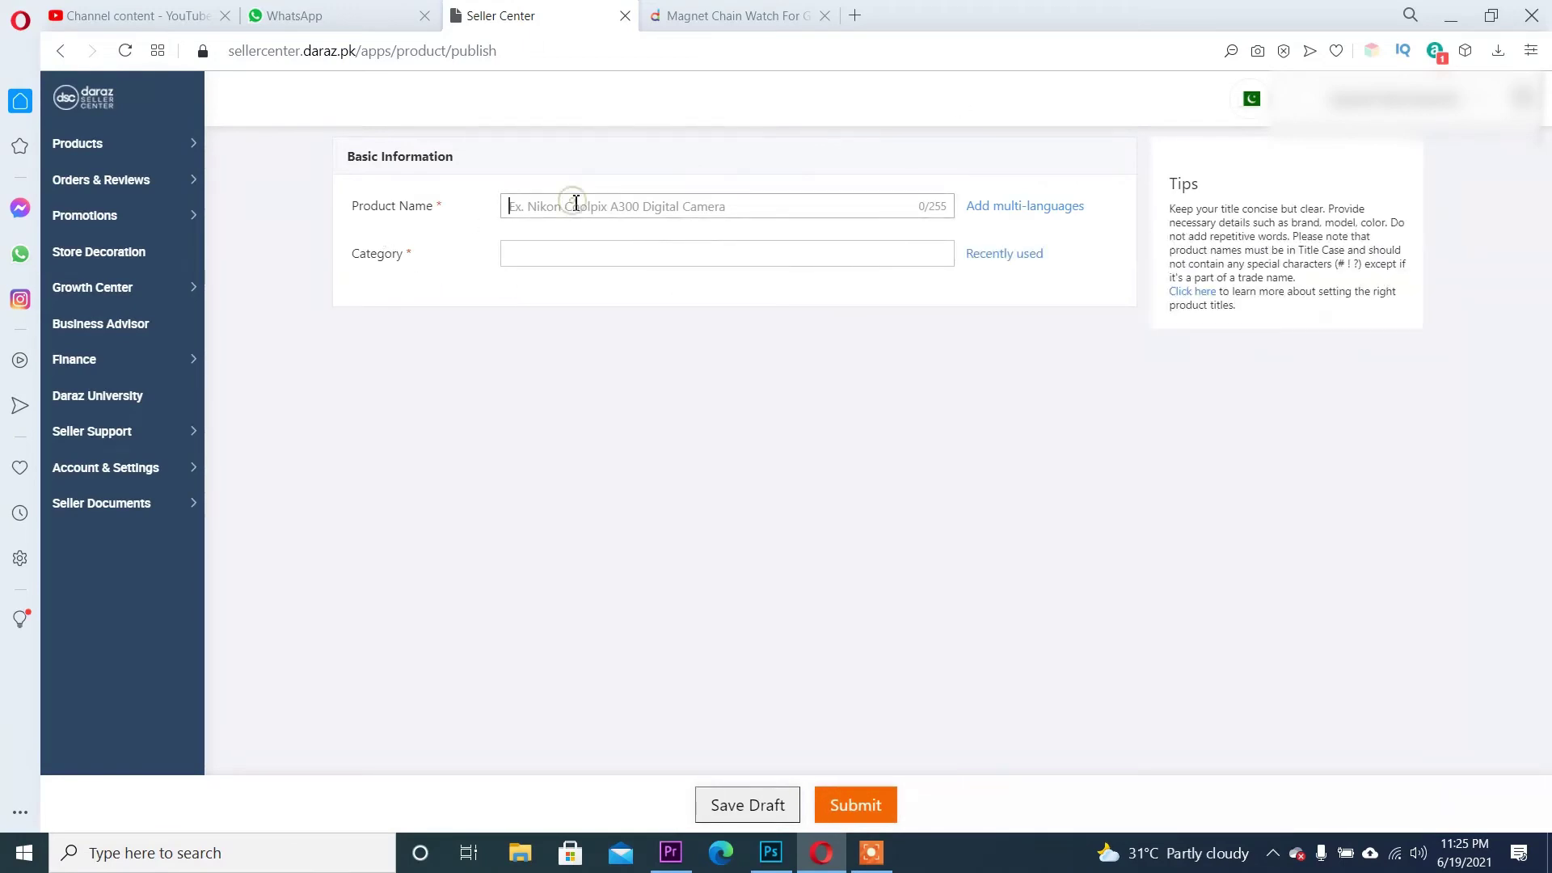
pyautogui.click(757, 17)
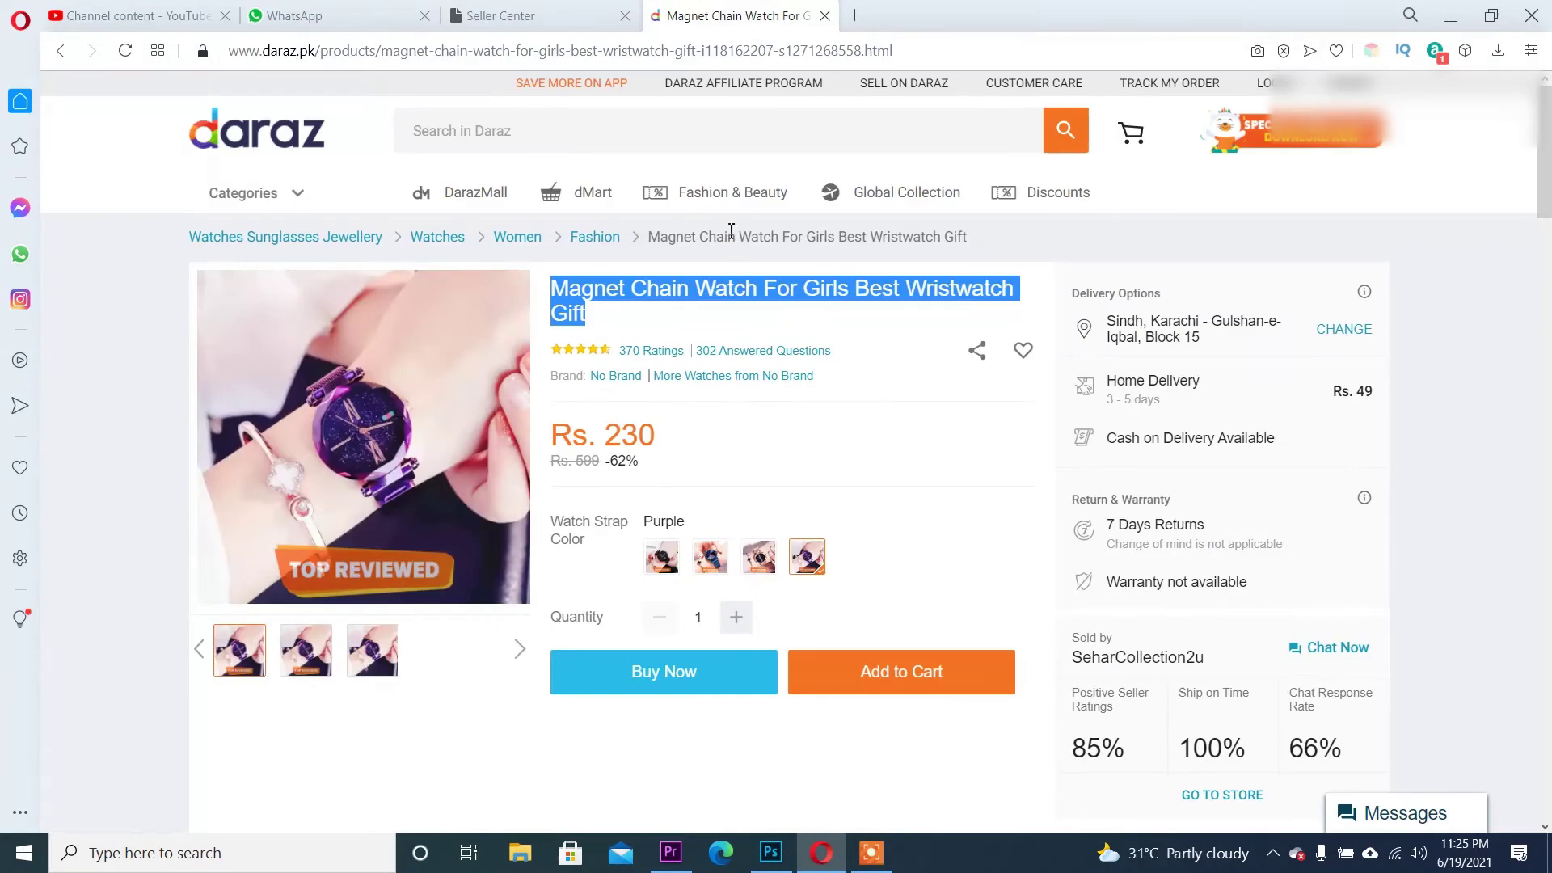
pyautogui.rightClick(715, 284)
pyautogui.click(760, 357)
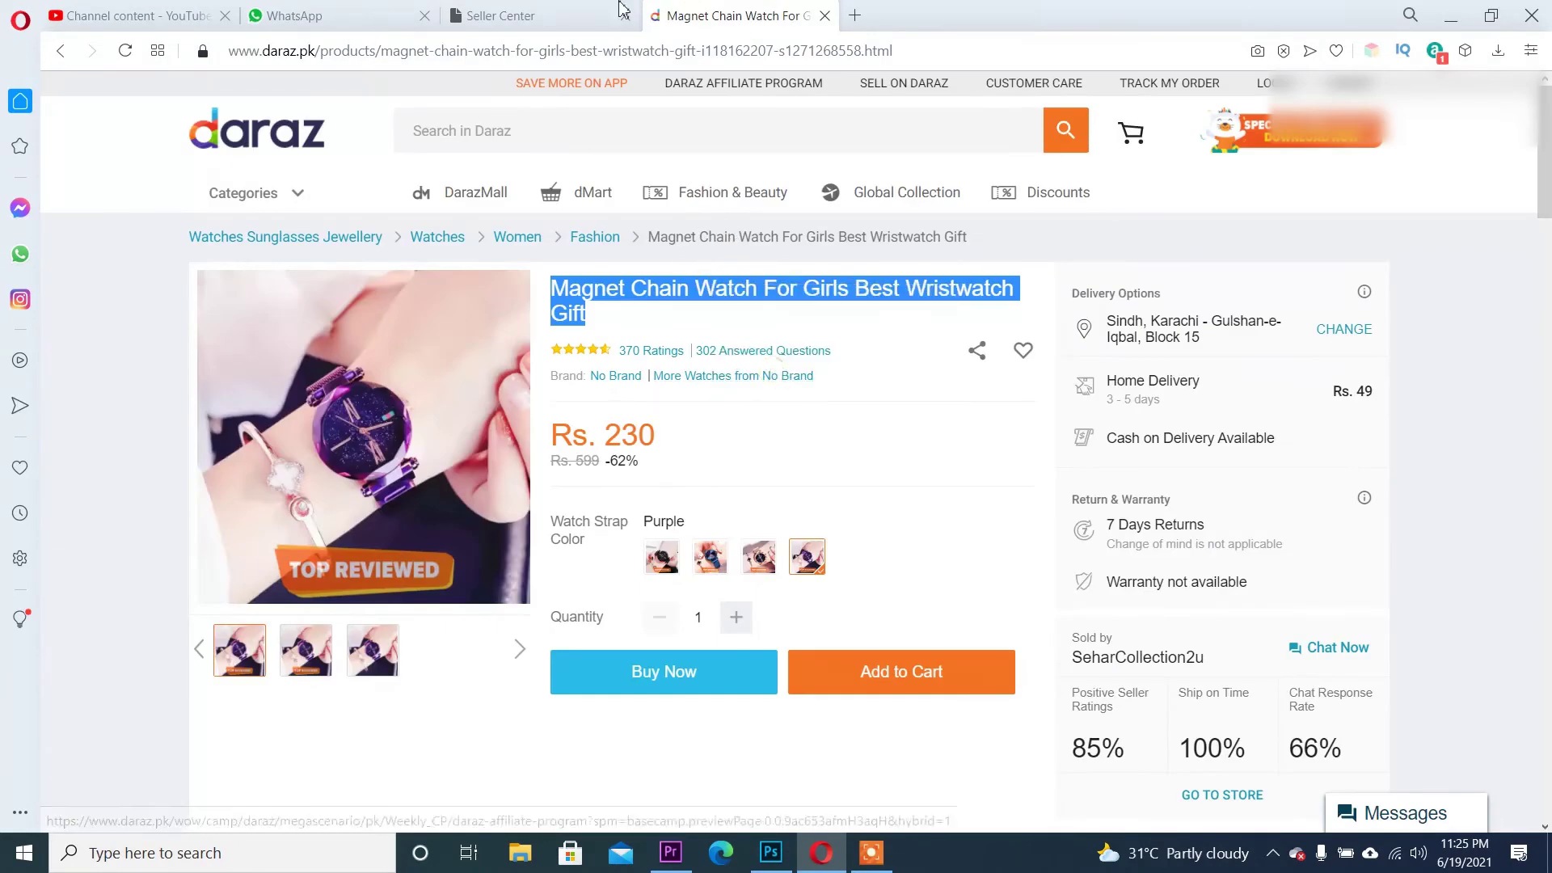
pyautogui.click(511, 17)
pyautogui.click(604, 205)
pyautogui.hotkey('ctrl', 'v')
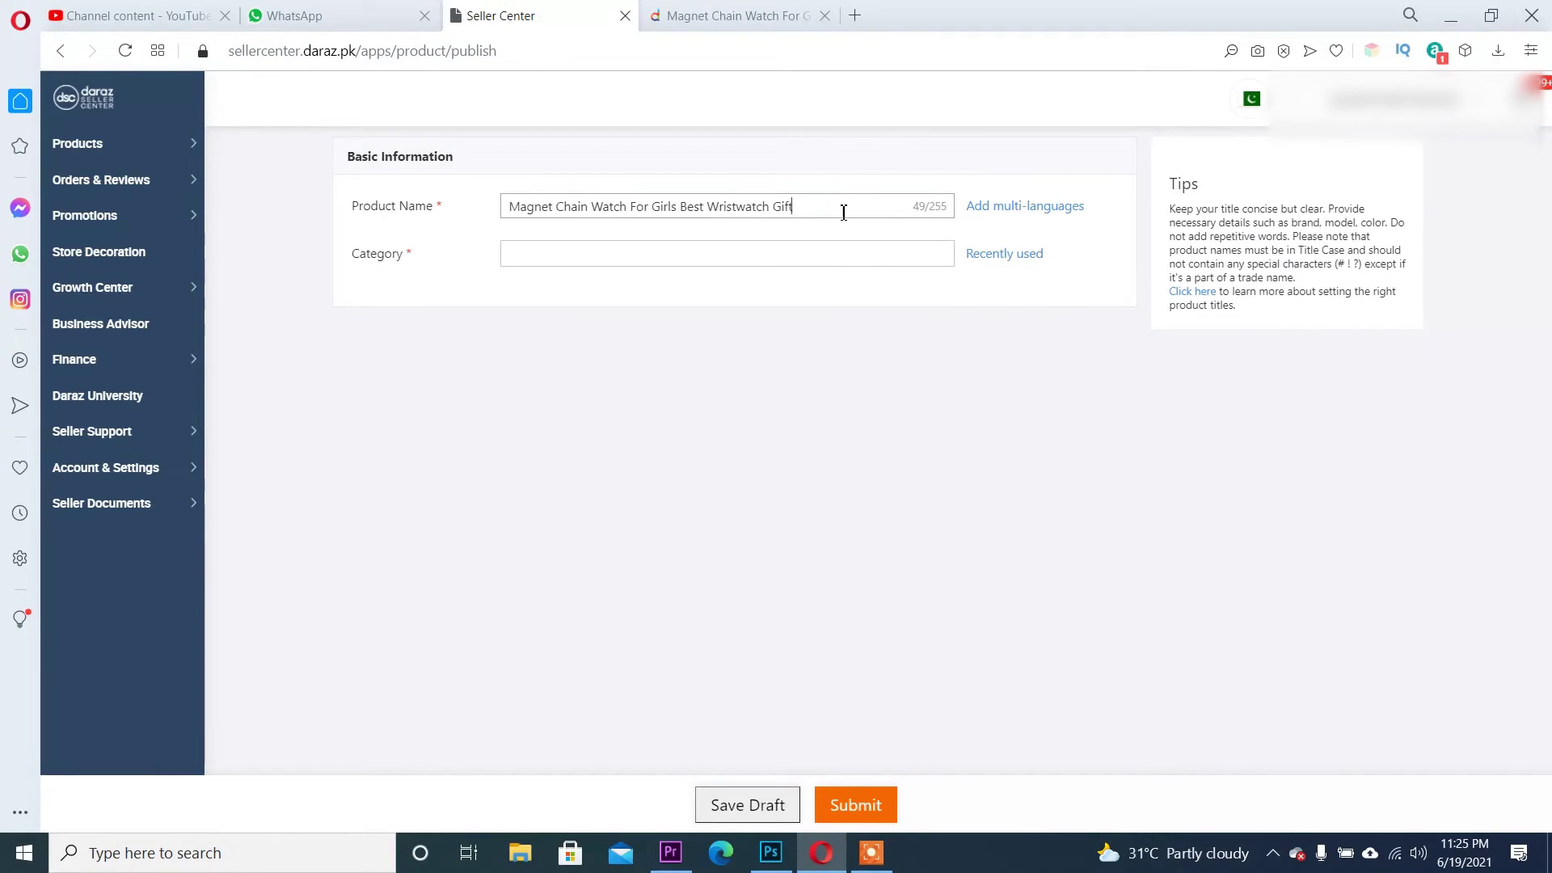
# Start choosing the new product's category and check the category path on the reference watch listing
pyautogui.click(648, 253)
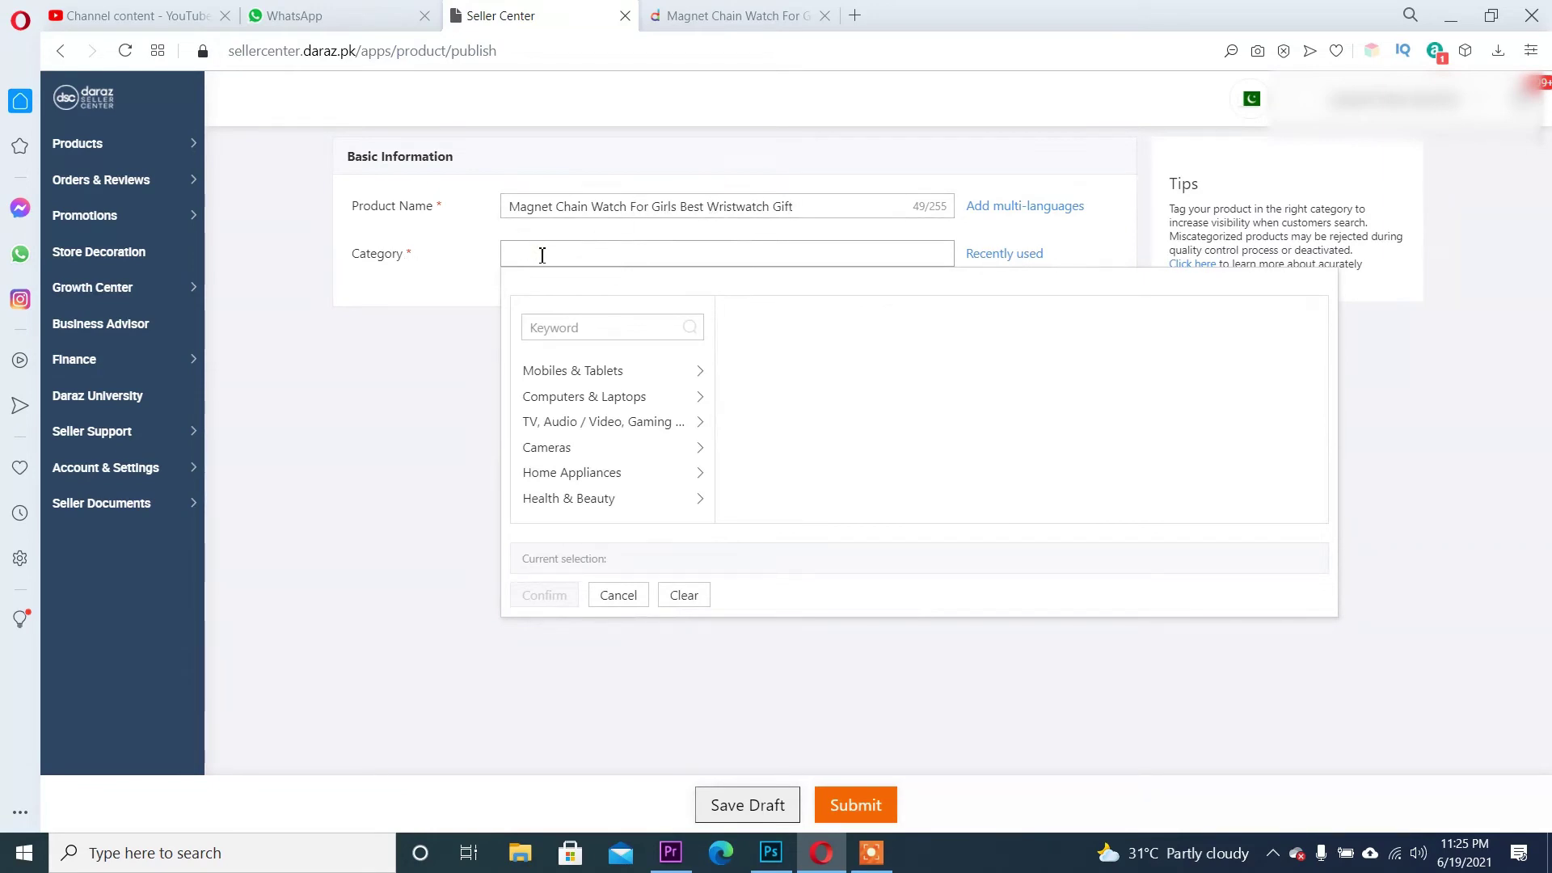
pyautogui.click(716, 25)
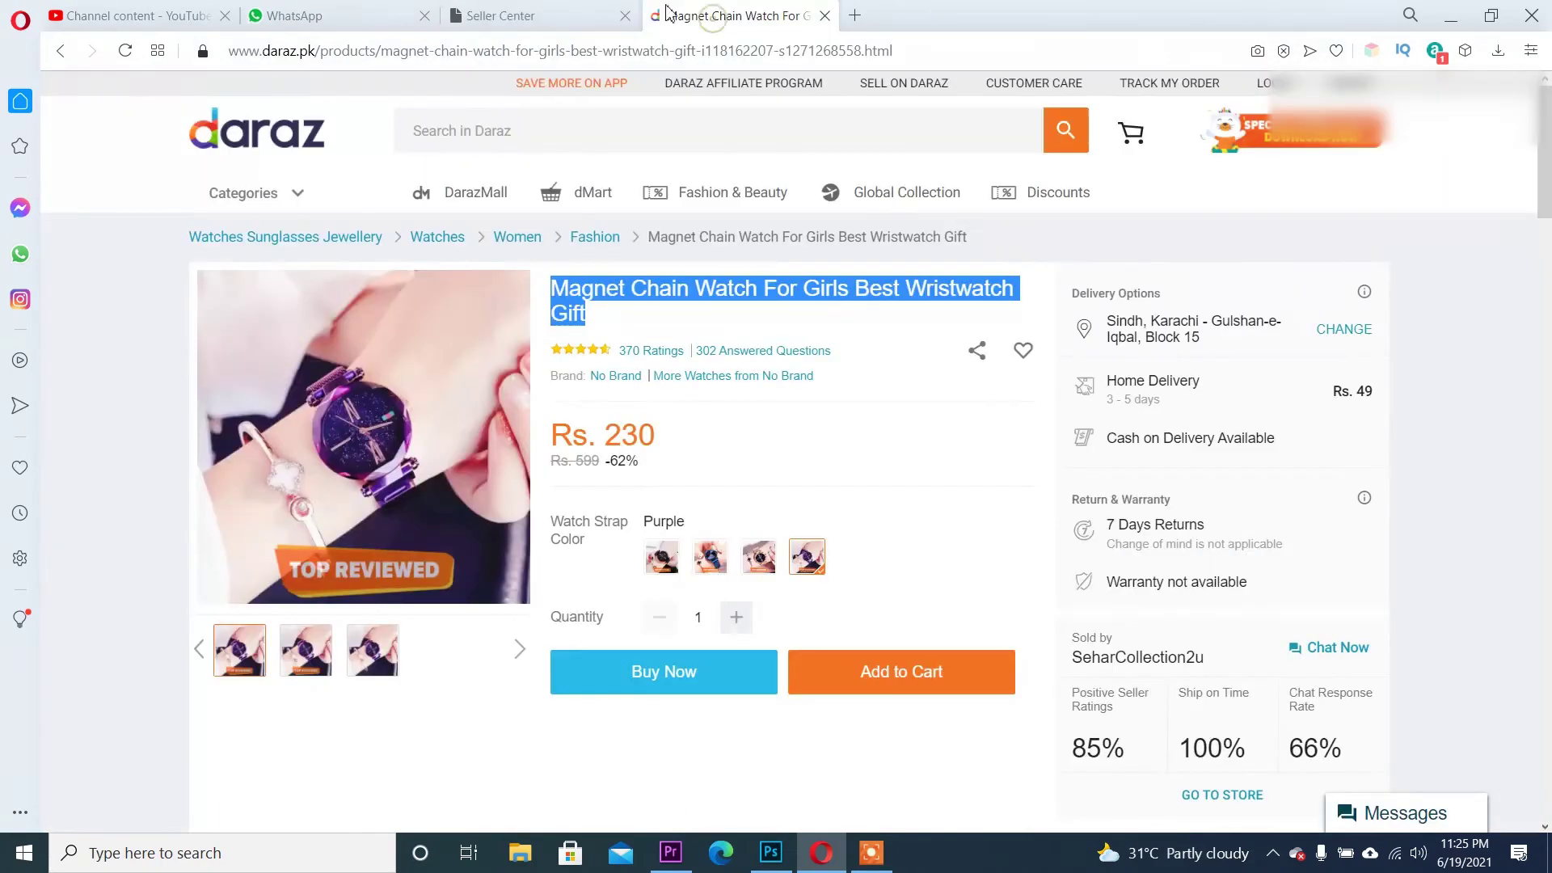
pyautogui.click(95, 446)
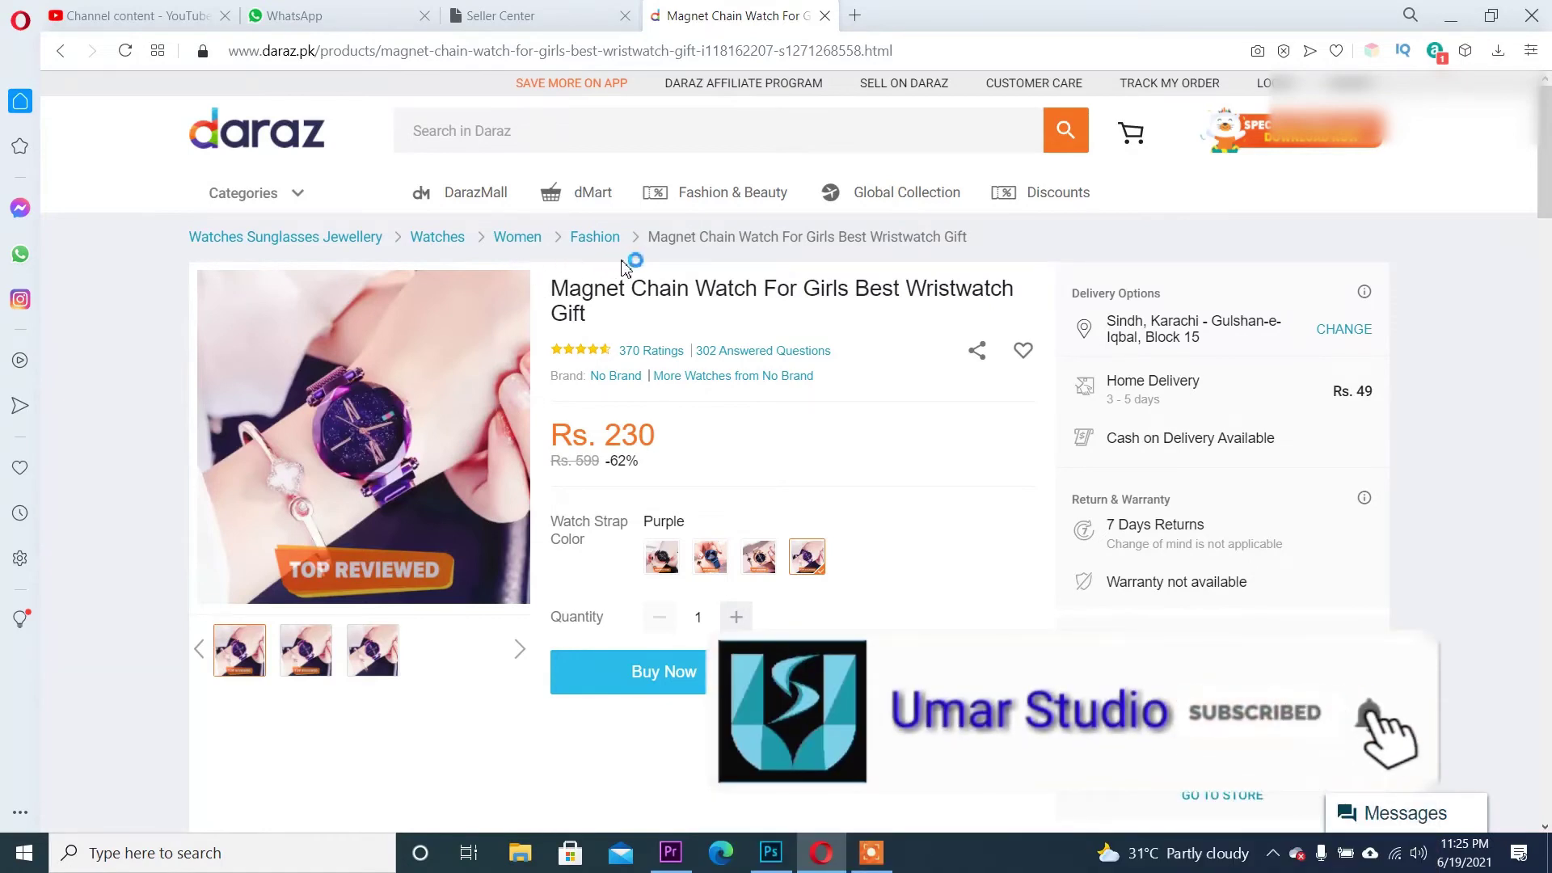
# Set the product category to Watches Sunglasses Jewellery / Watches / Women / Fashion and compare it with the reference listing's category path
pyautogui.click(517, 19)
pyautogui.scroll(-1, 667, 416)
pyautogui.scroll(-7, 668, 416)
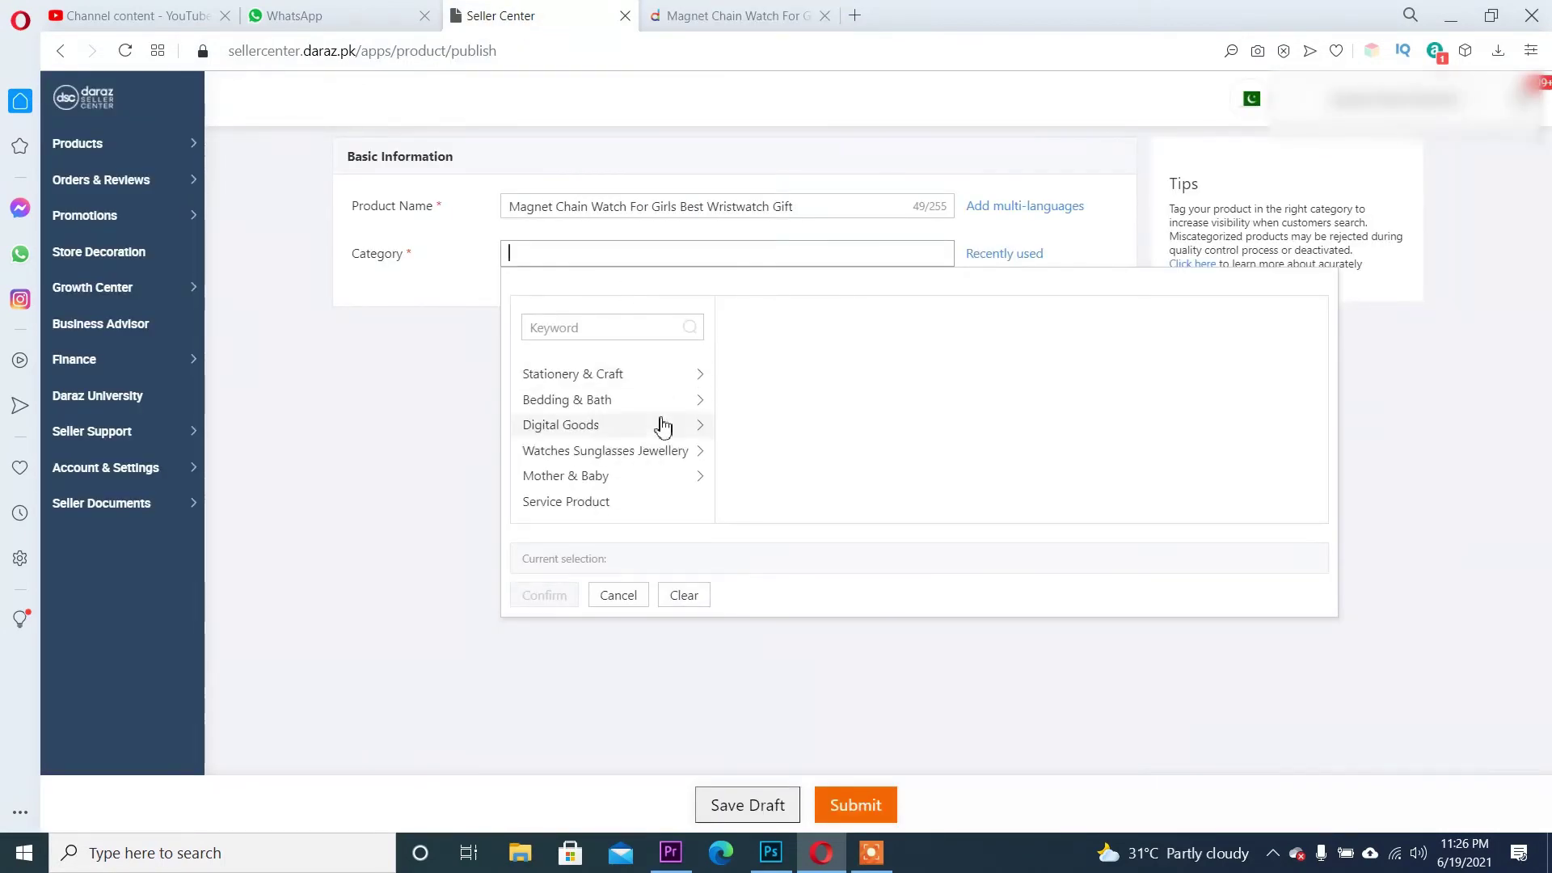
pyautogui.scroll(1, 661, 426)
pyautogui.click(643, 451)
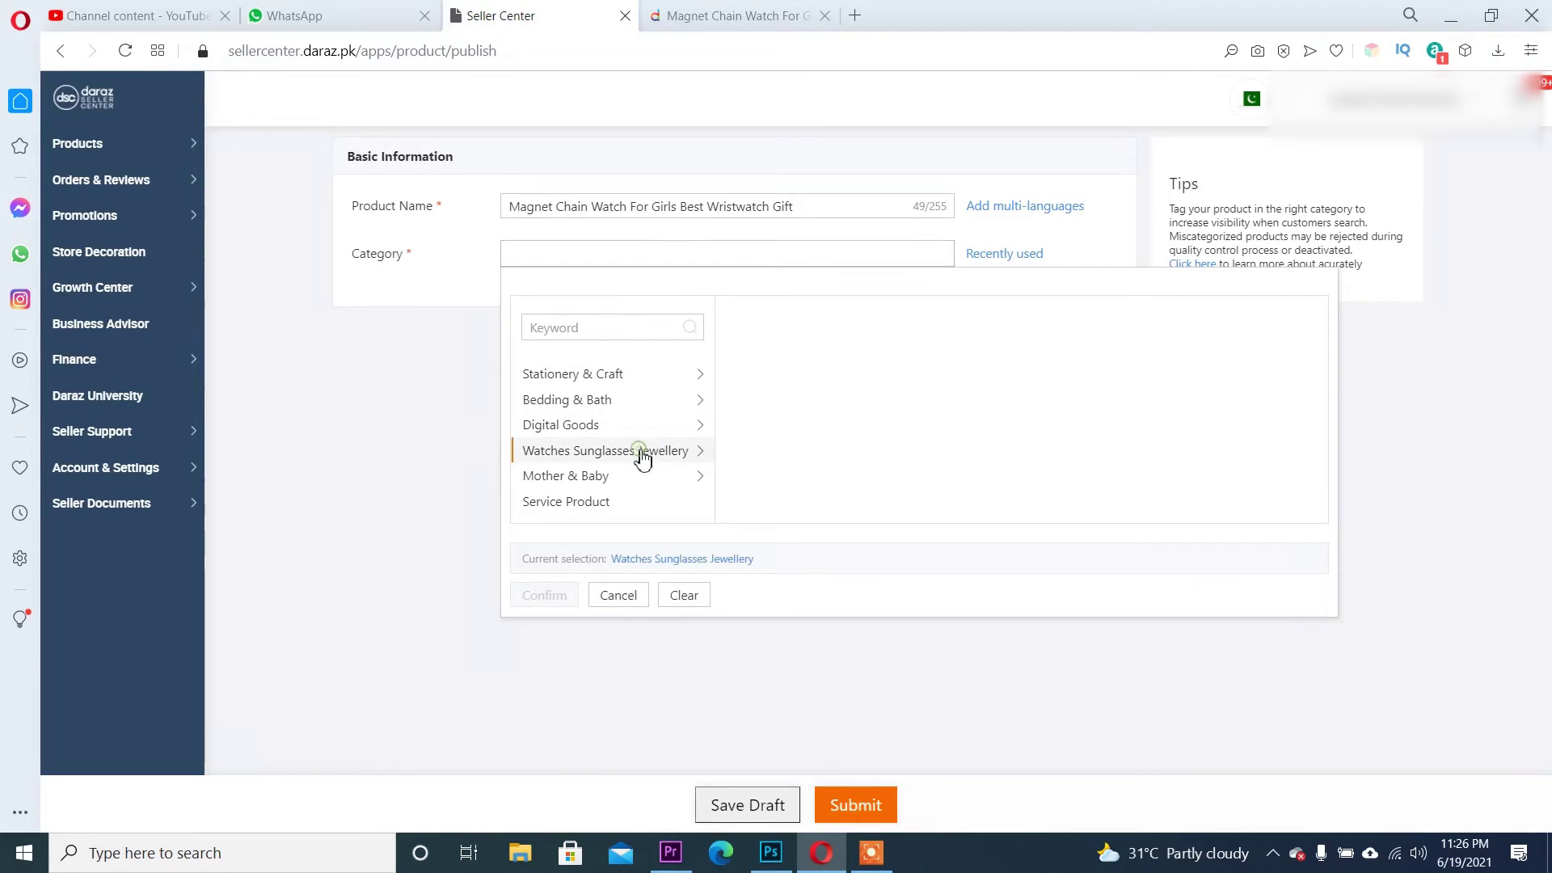
pyautogui.click(859, 424)
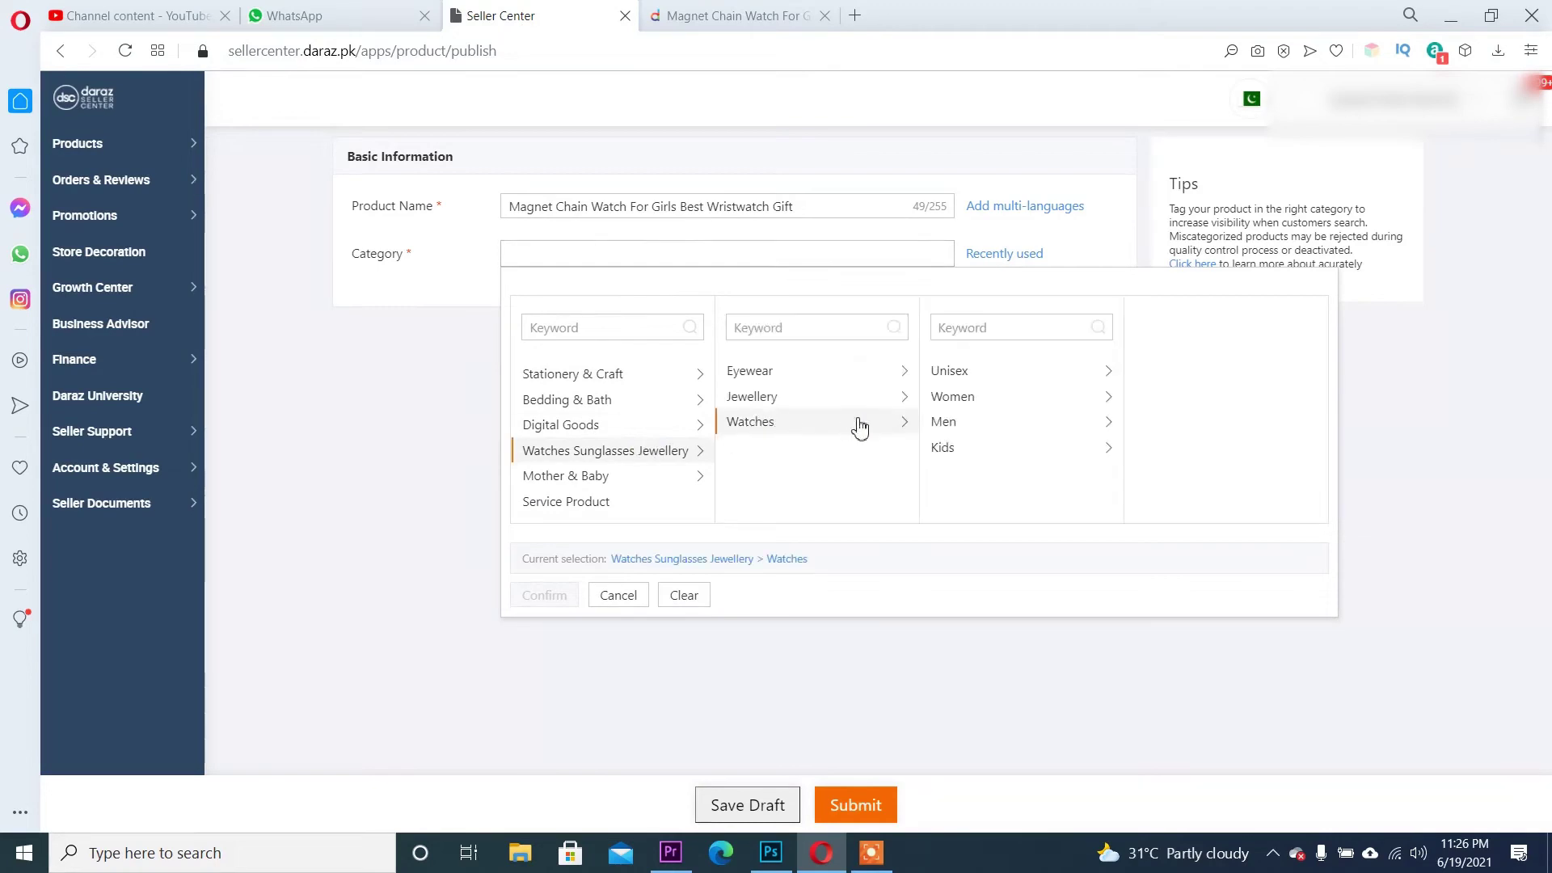
pyautogui.click(938, 400)
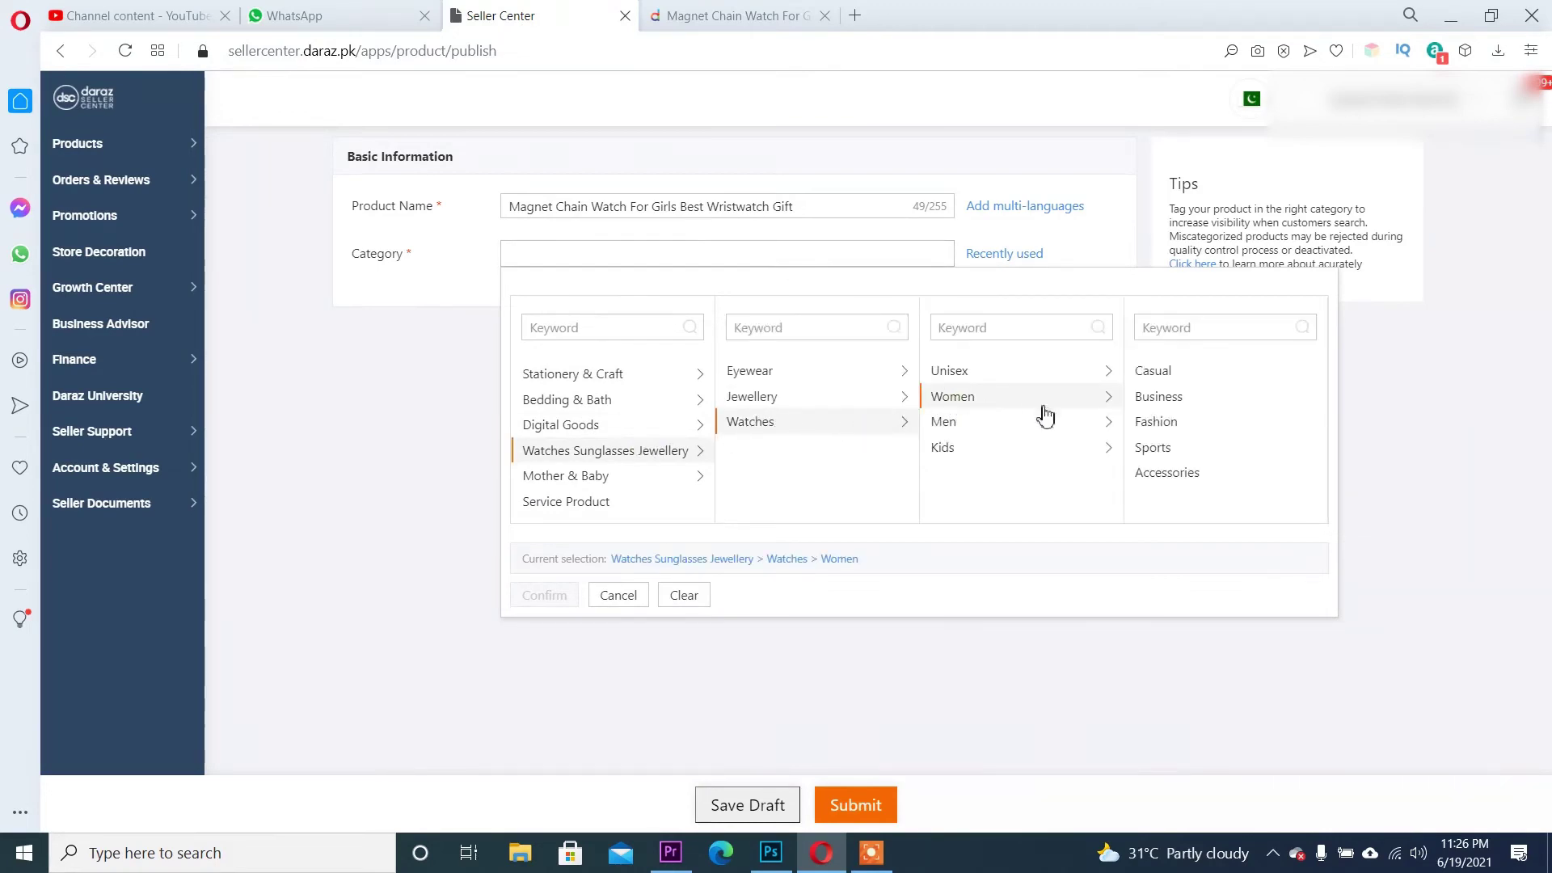
pyautogui.click(1164, 434)
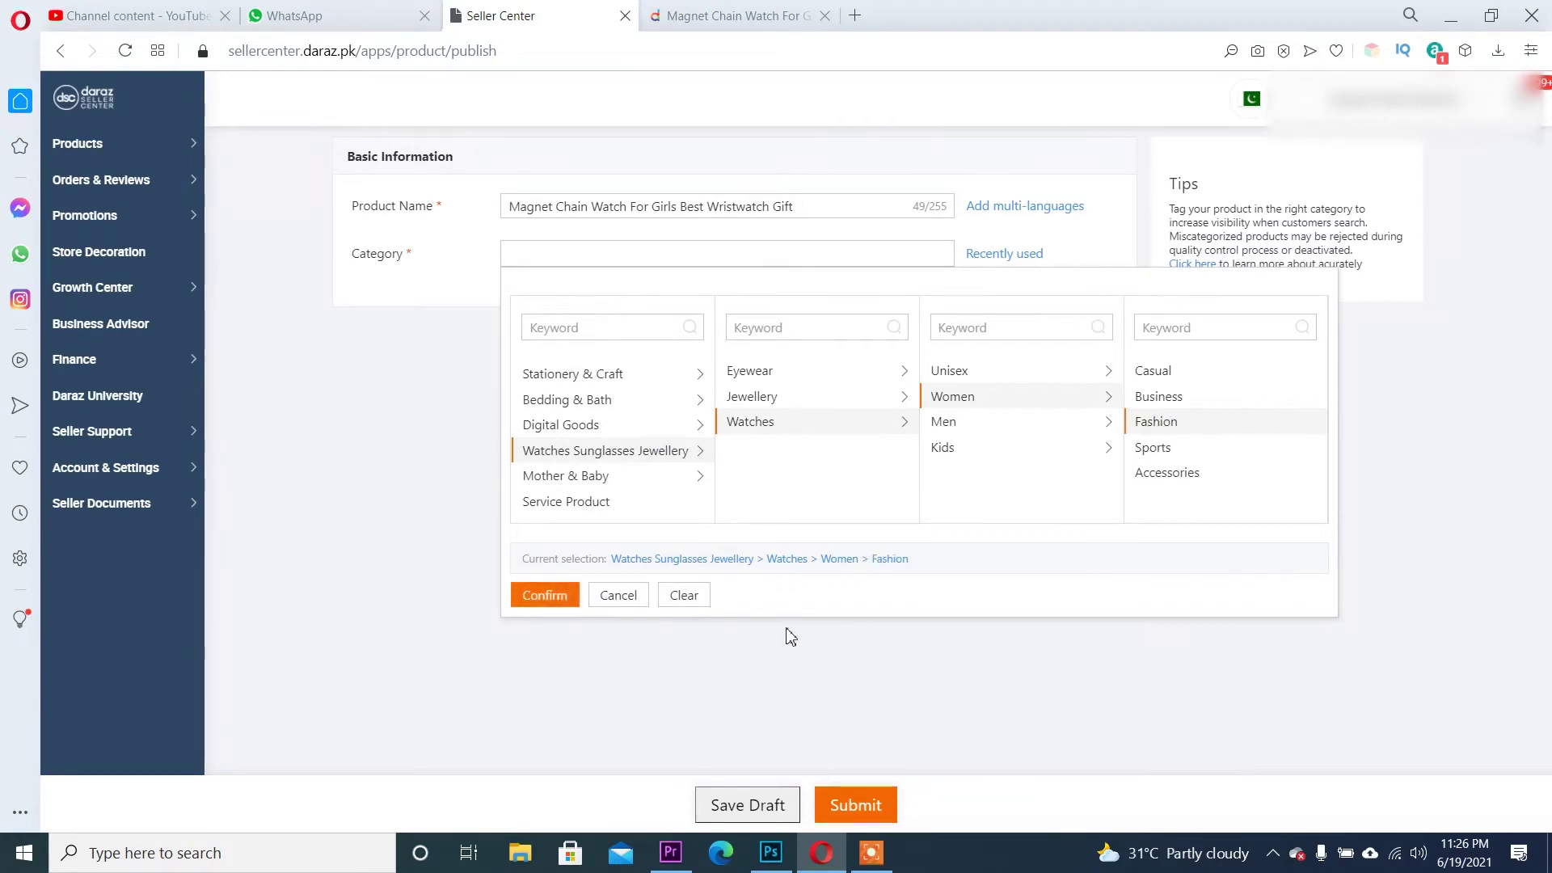
pyautogui.click(564, 603)
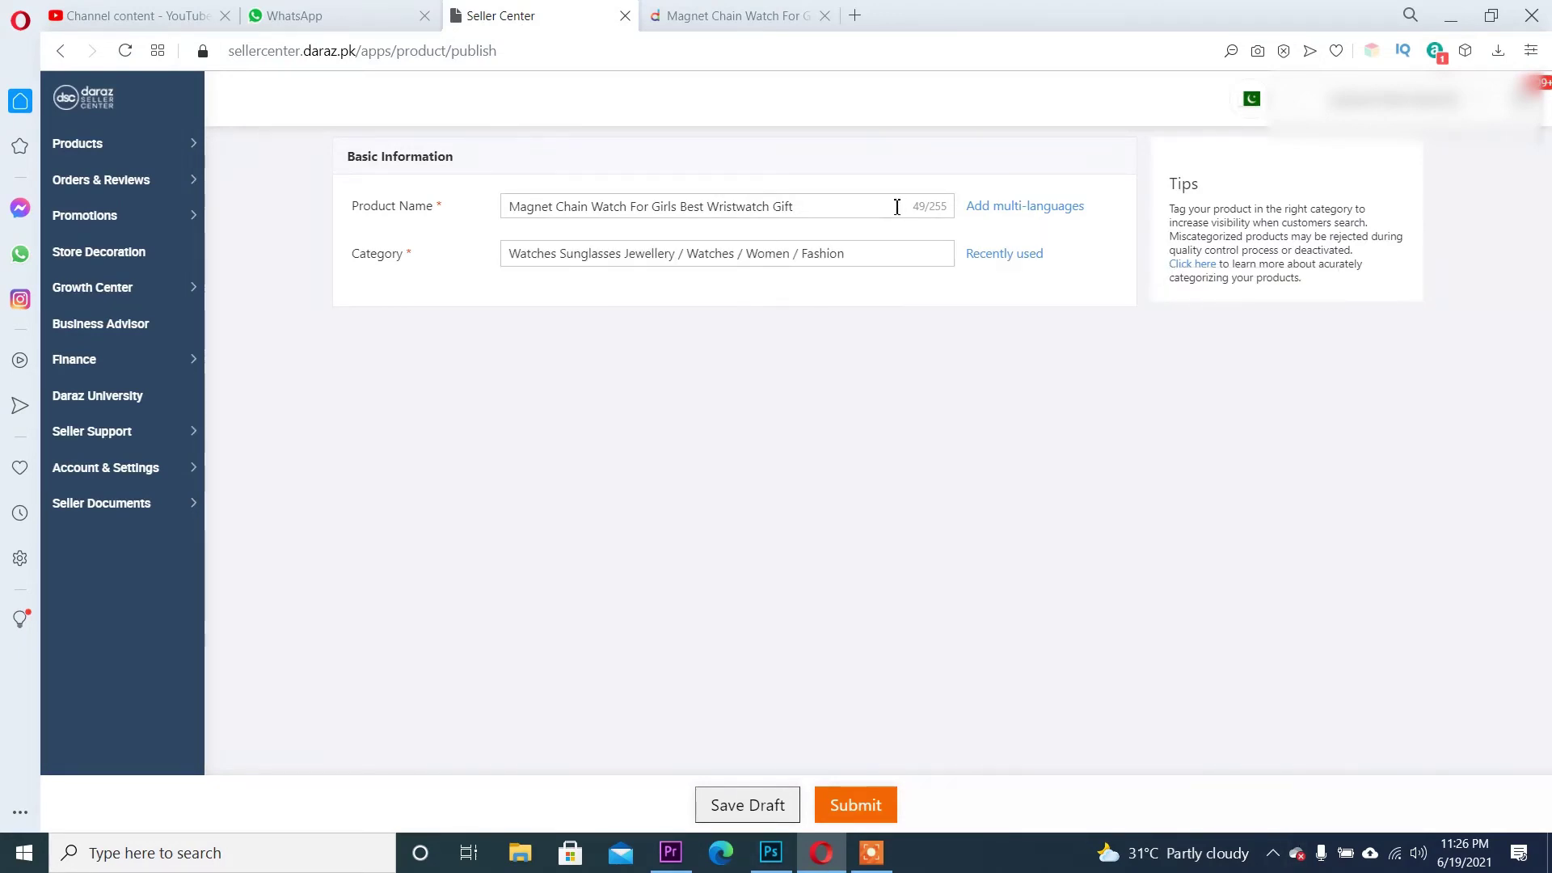
pyautogui.click(739, 18)
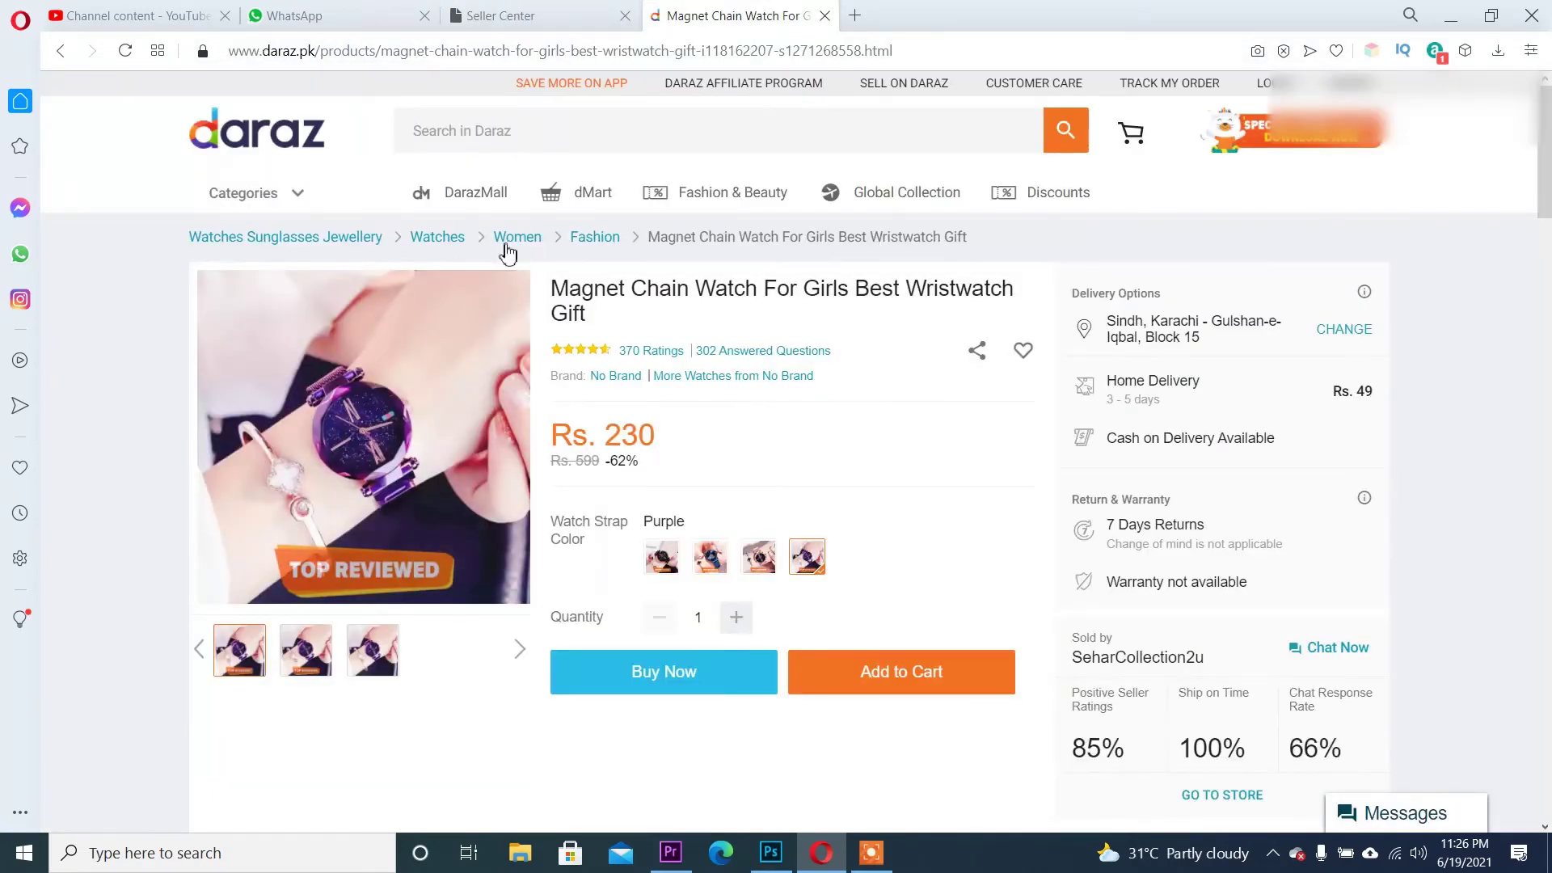
pyautogui.click(555, 21)
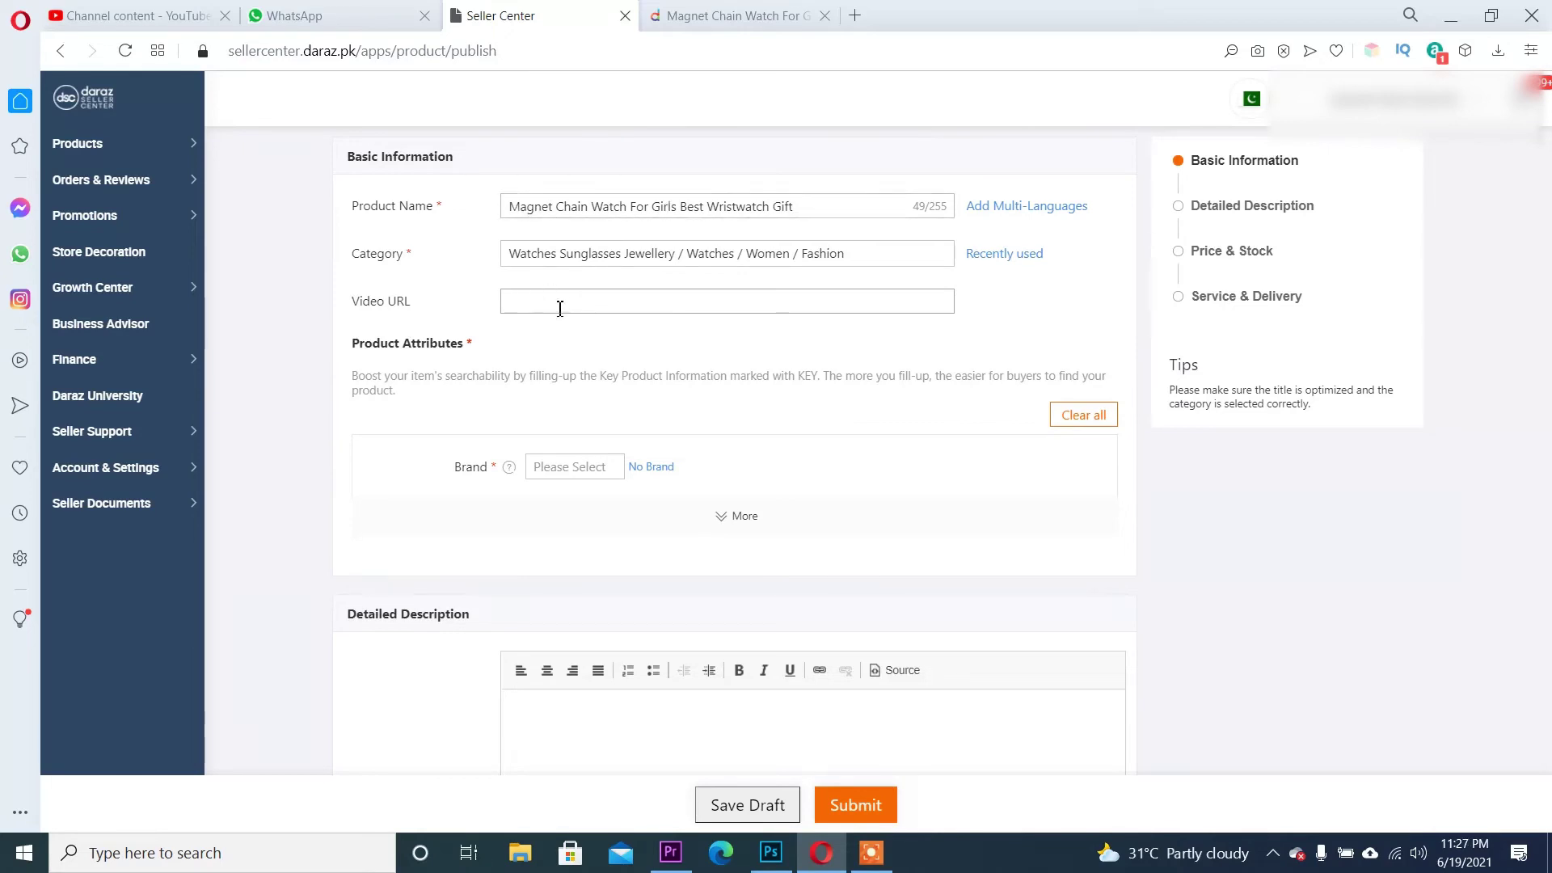
# Copy the product name and search YouTube for "Magnet Chain Watch For Girls Best Wristwatch Gift" in a new browser tab
pyautogui.tripleClick(629, 205)
pyautogui.rightClick(628, 207)
pyautogui.click(700, 283)
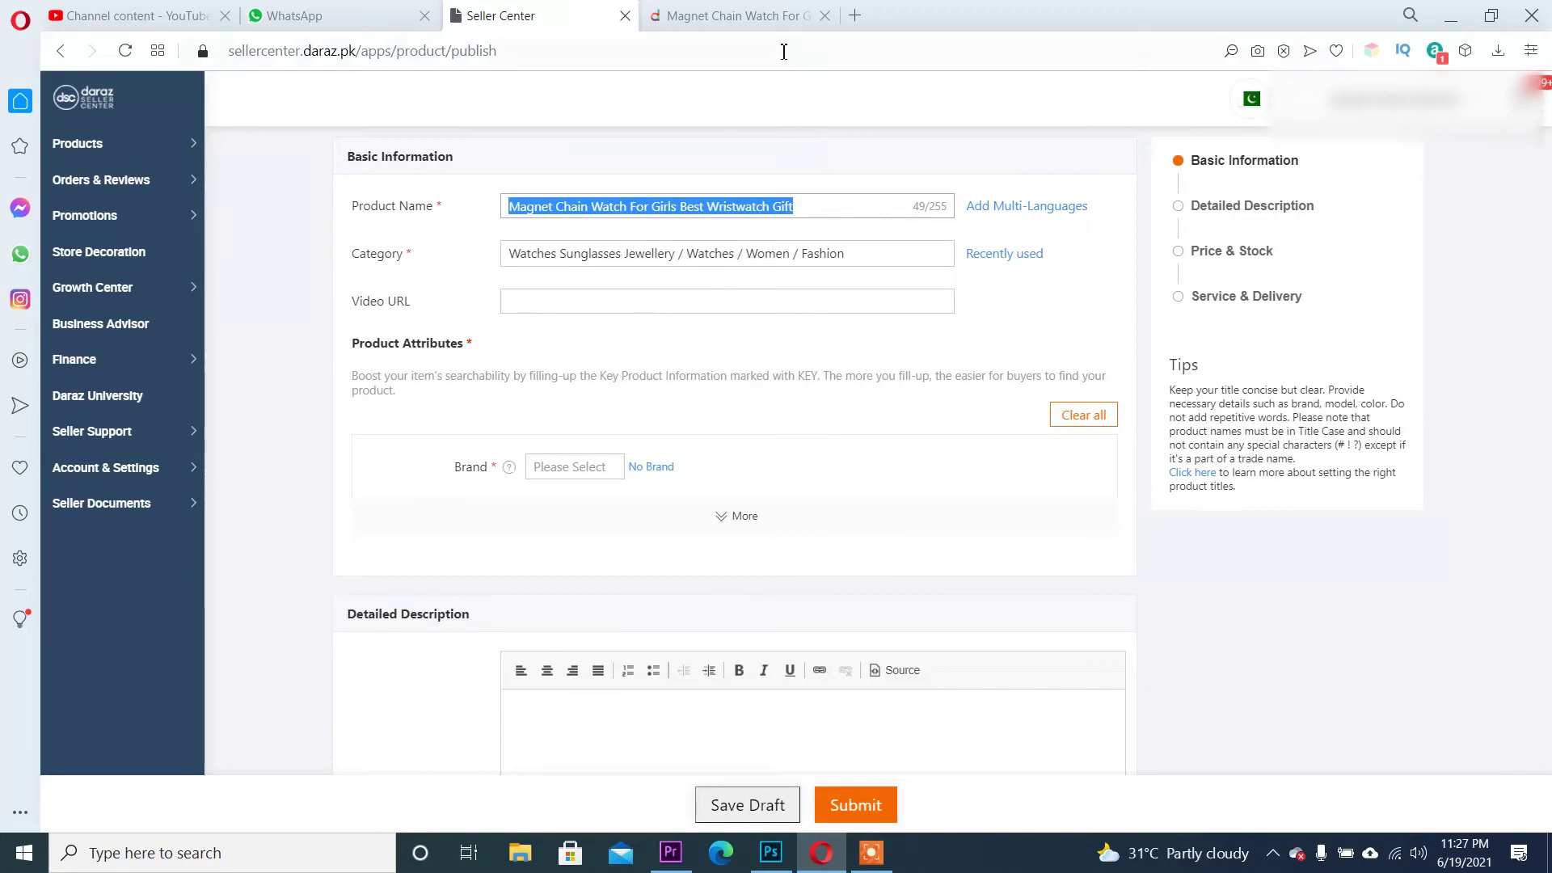
pyautogui.click(854, 16)
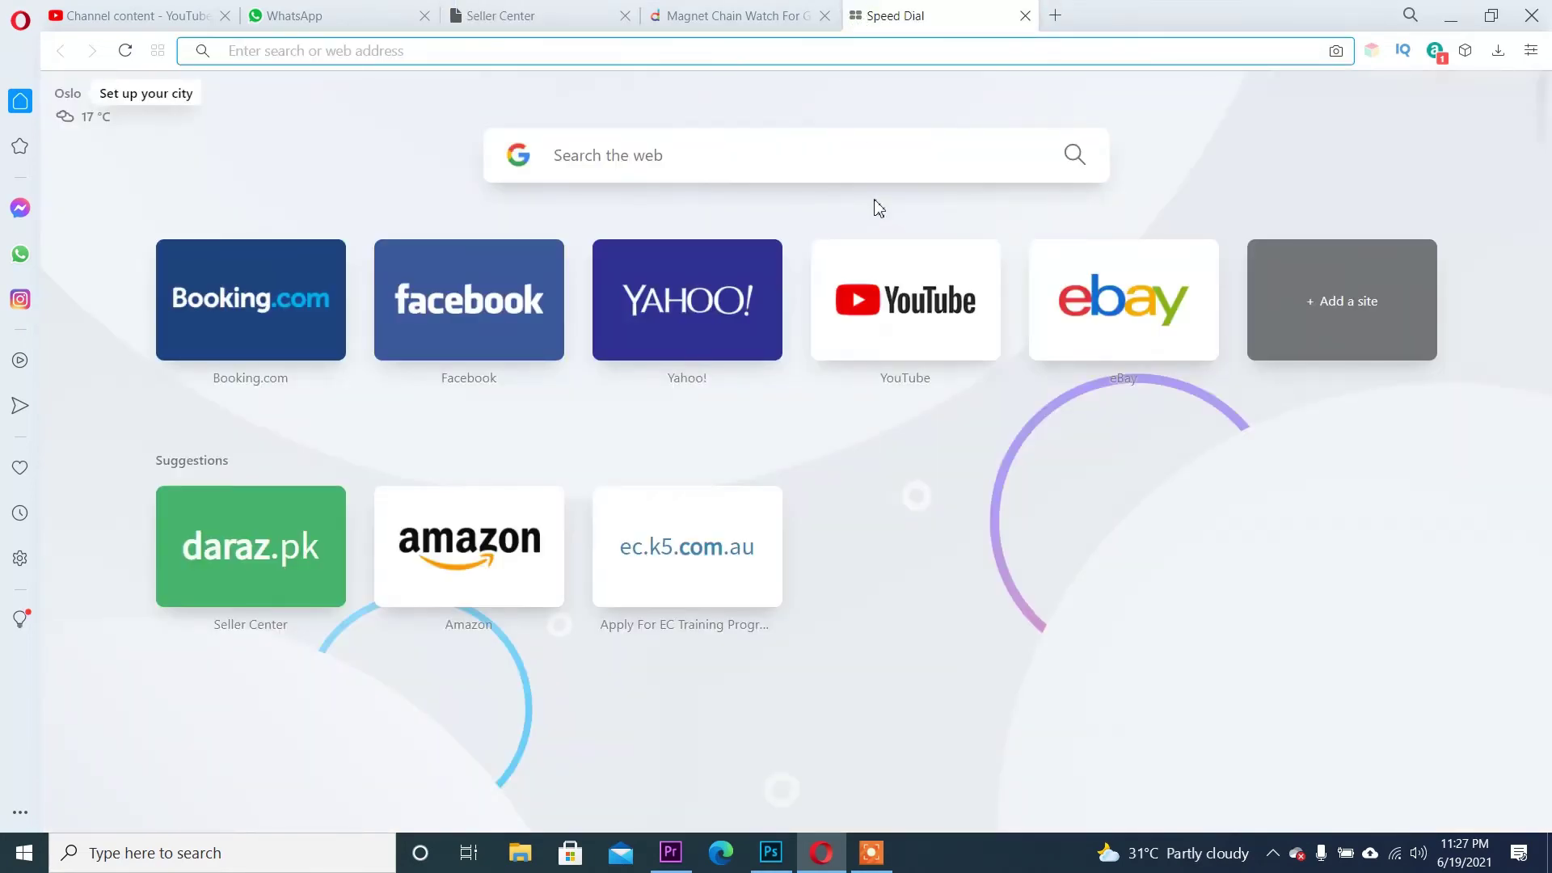
pyautogui.click(883, 285)
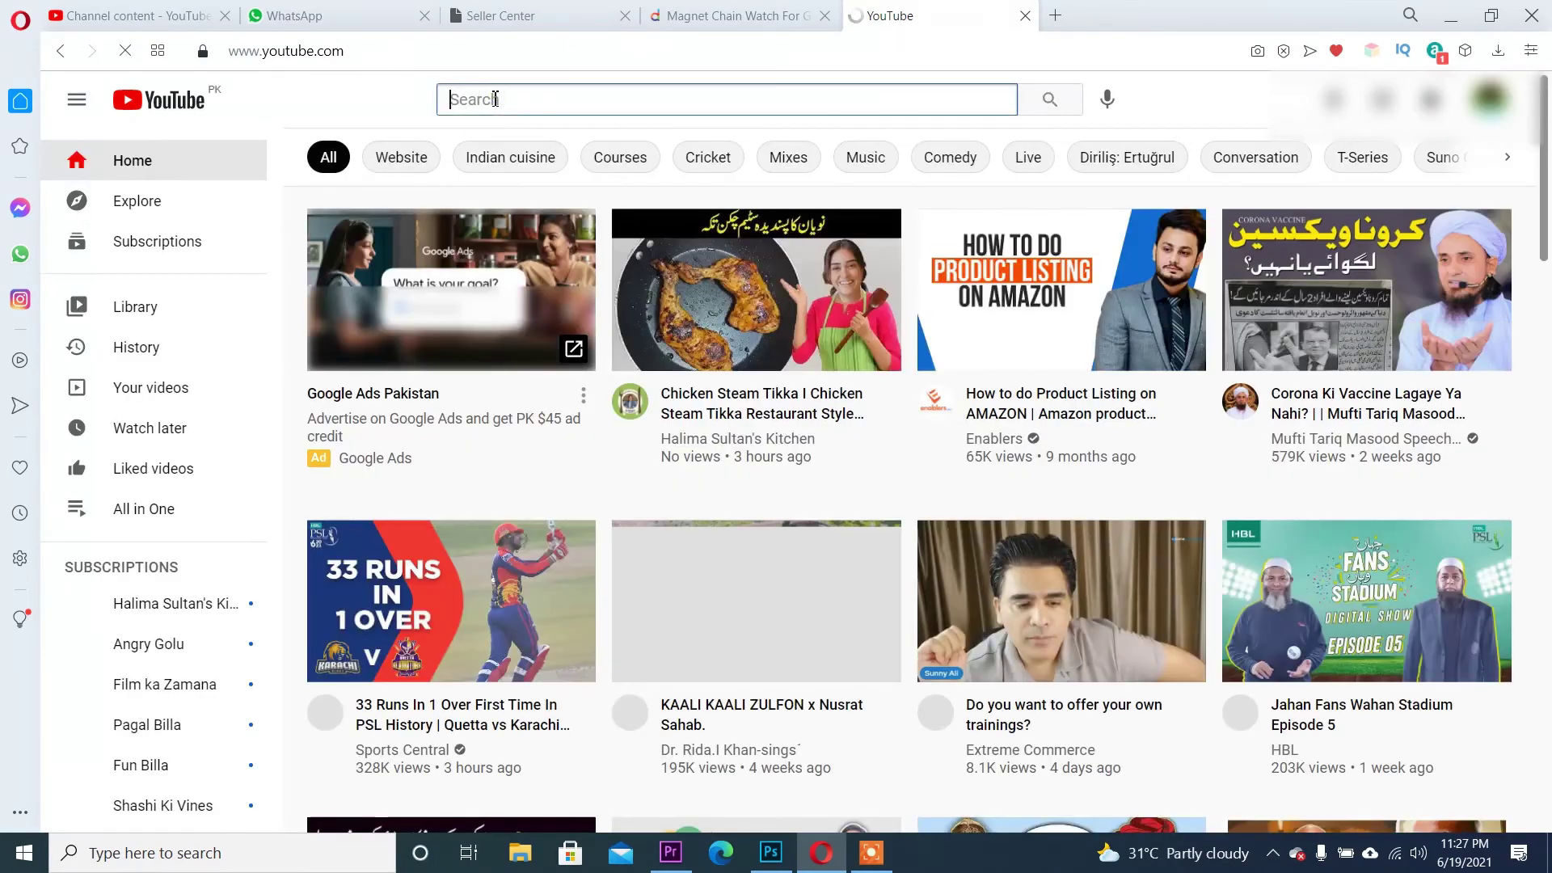
pyautogui.click(495, 101)
pyautogui.hotkey('ctrl', 'v')
pyautogui.press('Return')
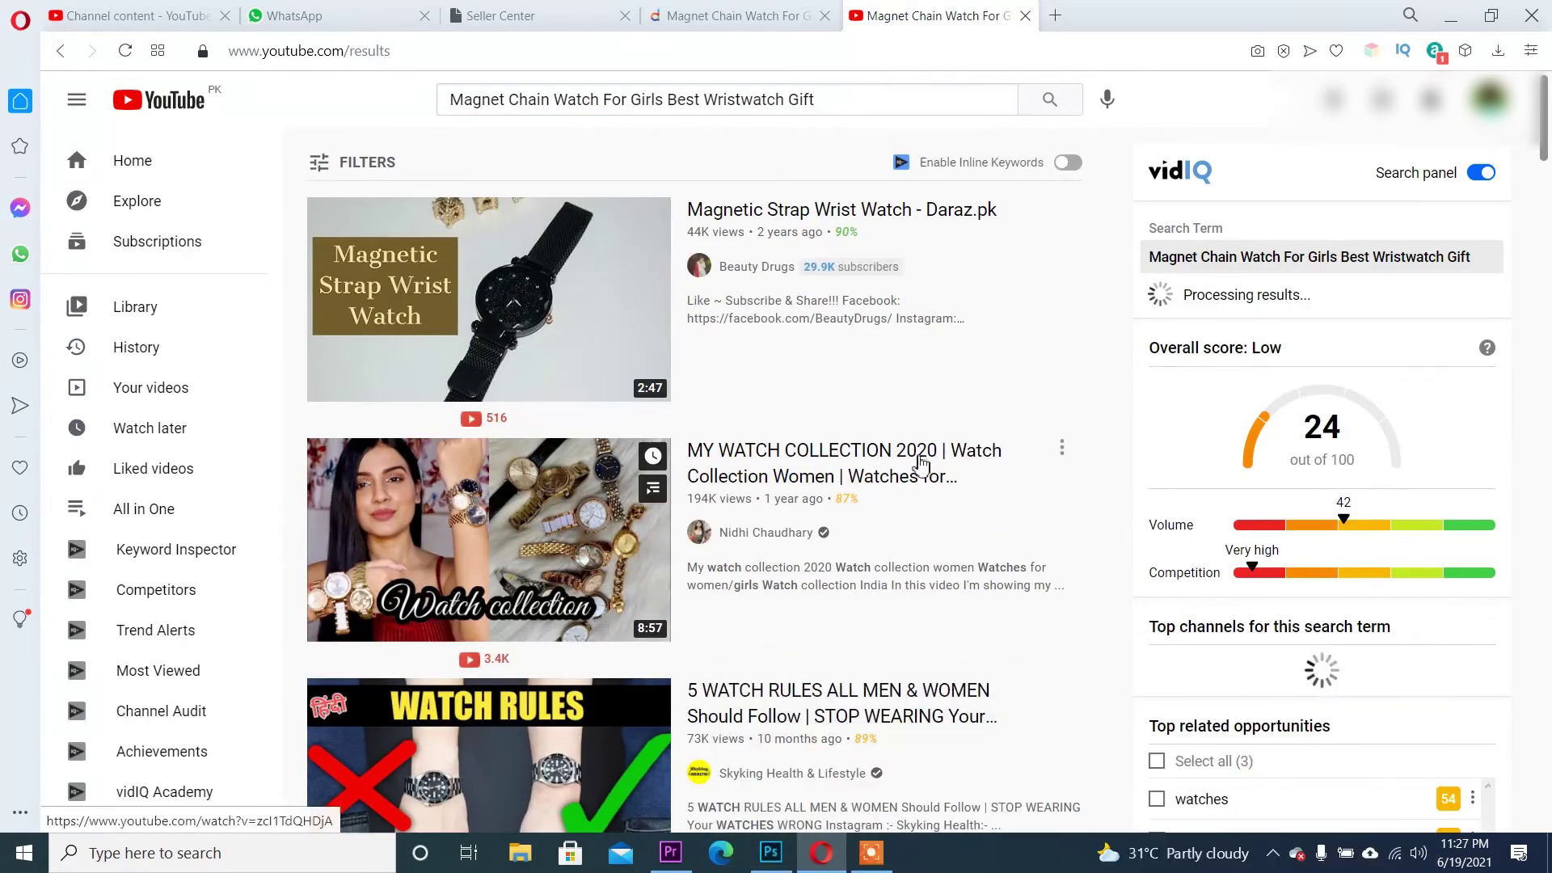
# Look through the YouTube search results for a video that suits the watch listing
pyautogui.scroll(-2, 922, 466)
pyautogui.scroll(-6, 921, 465)
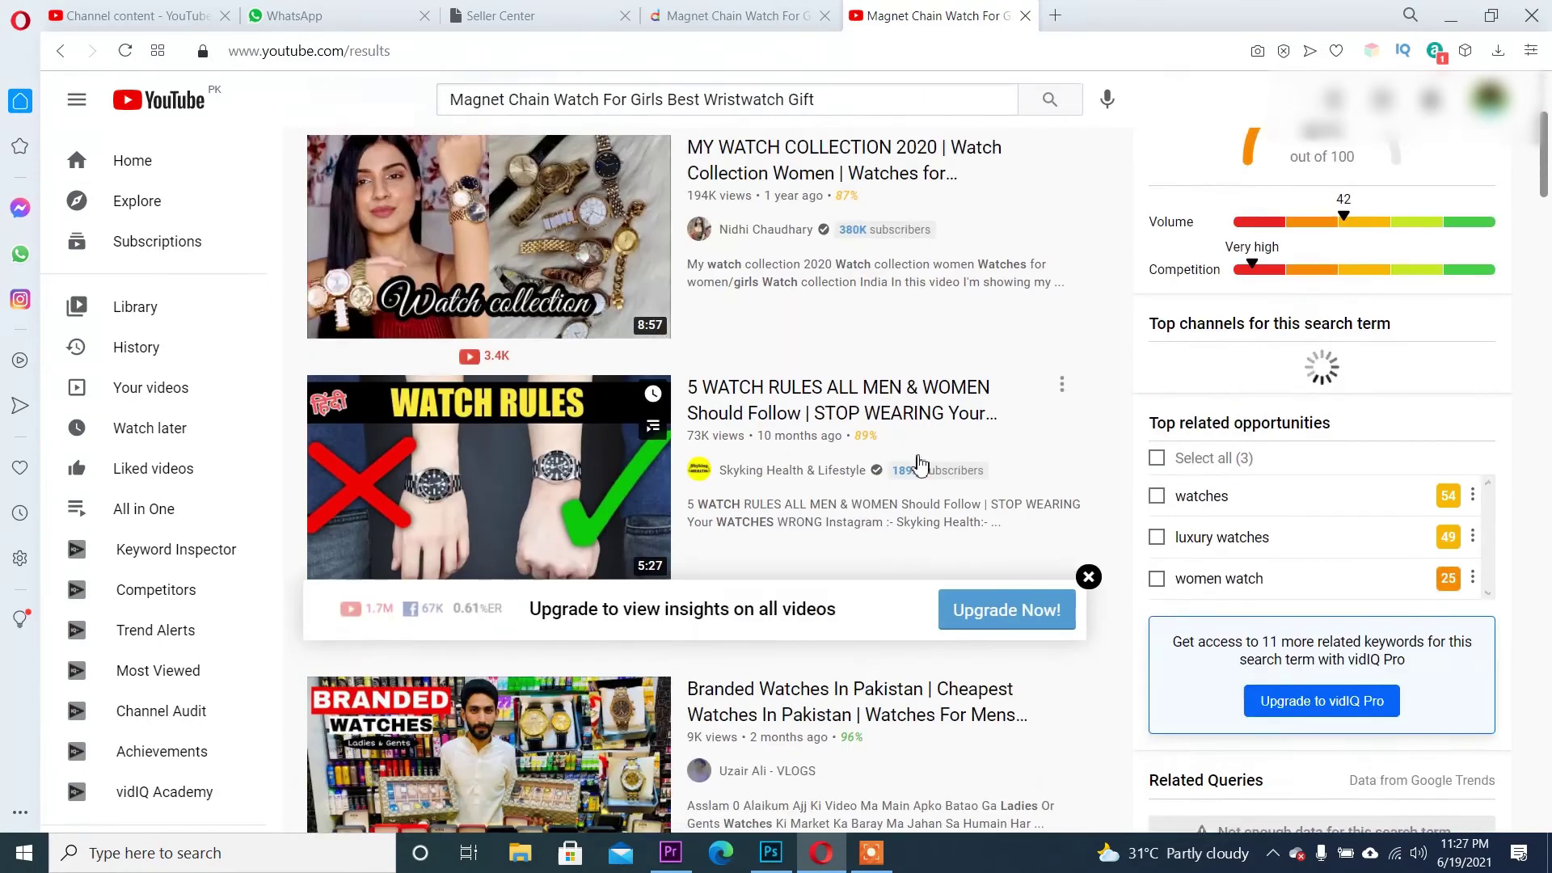
pyautogui.scroll(-5, 921, 466)
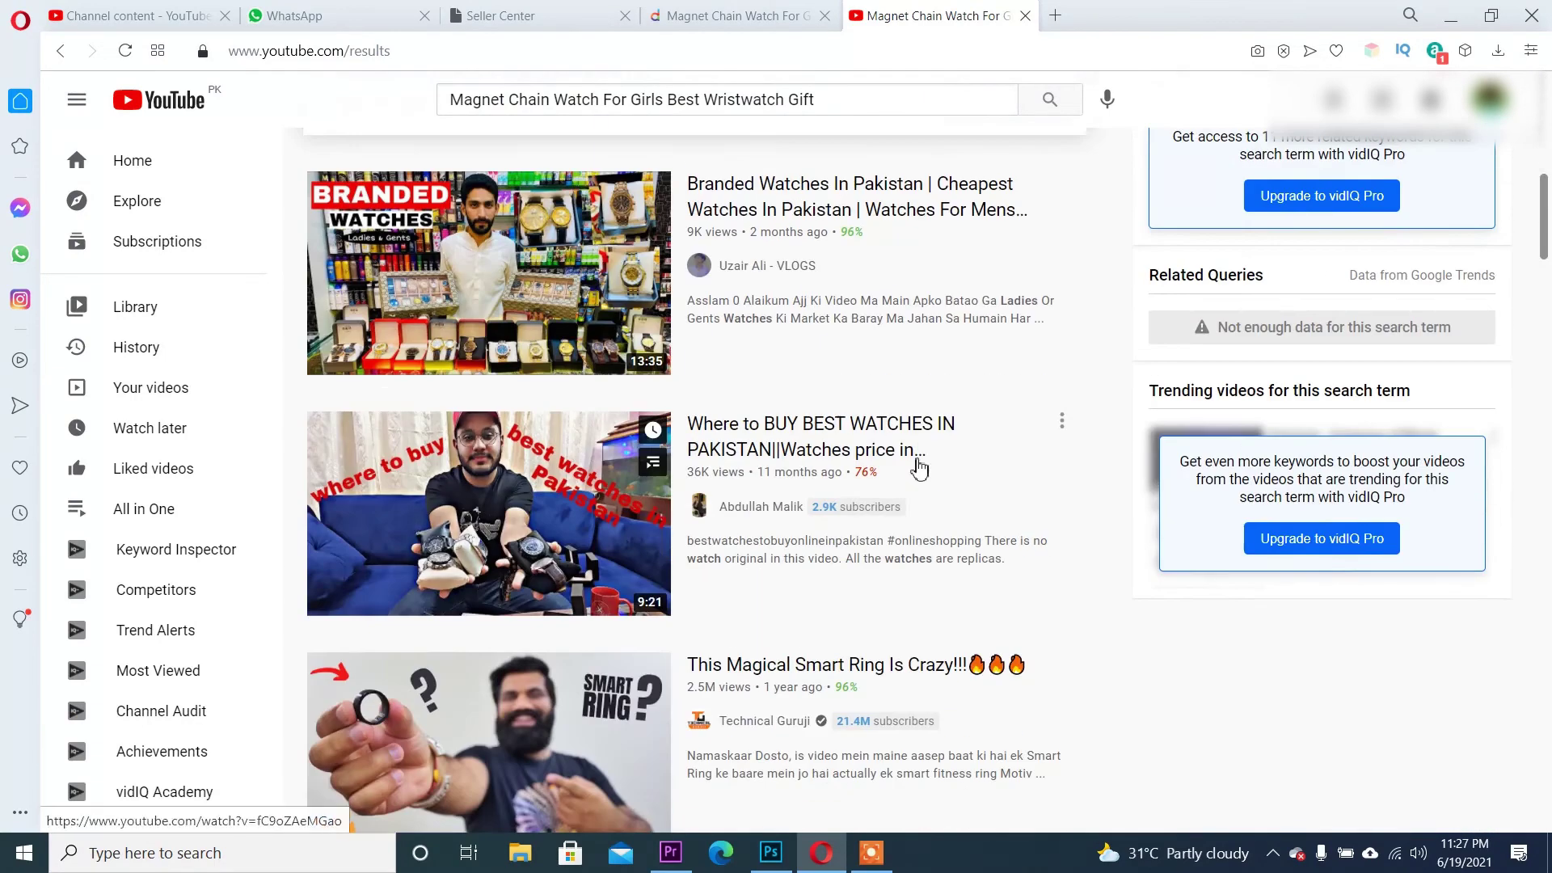
pyautogui.scroll(-6, 918, 465)
pyautogui.scroll(-1, 918, 477)
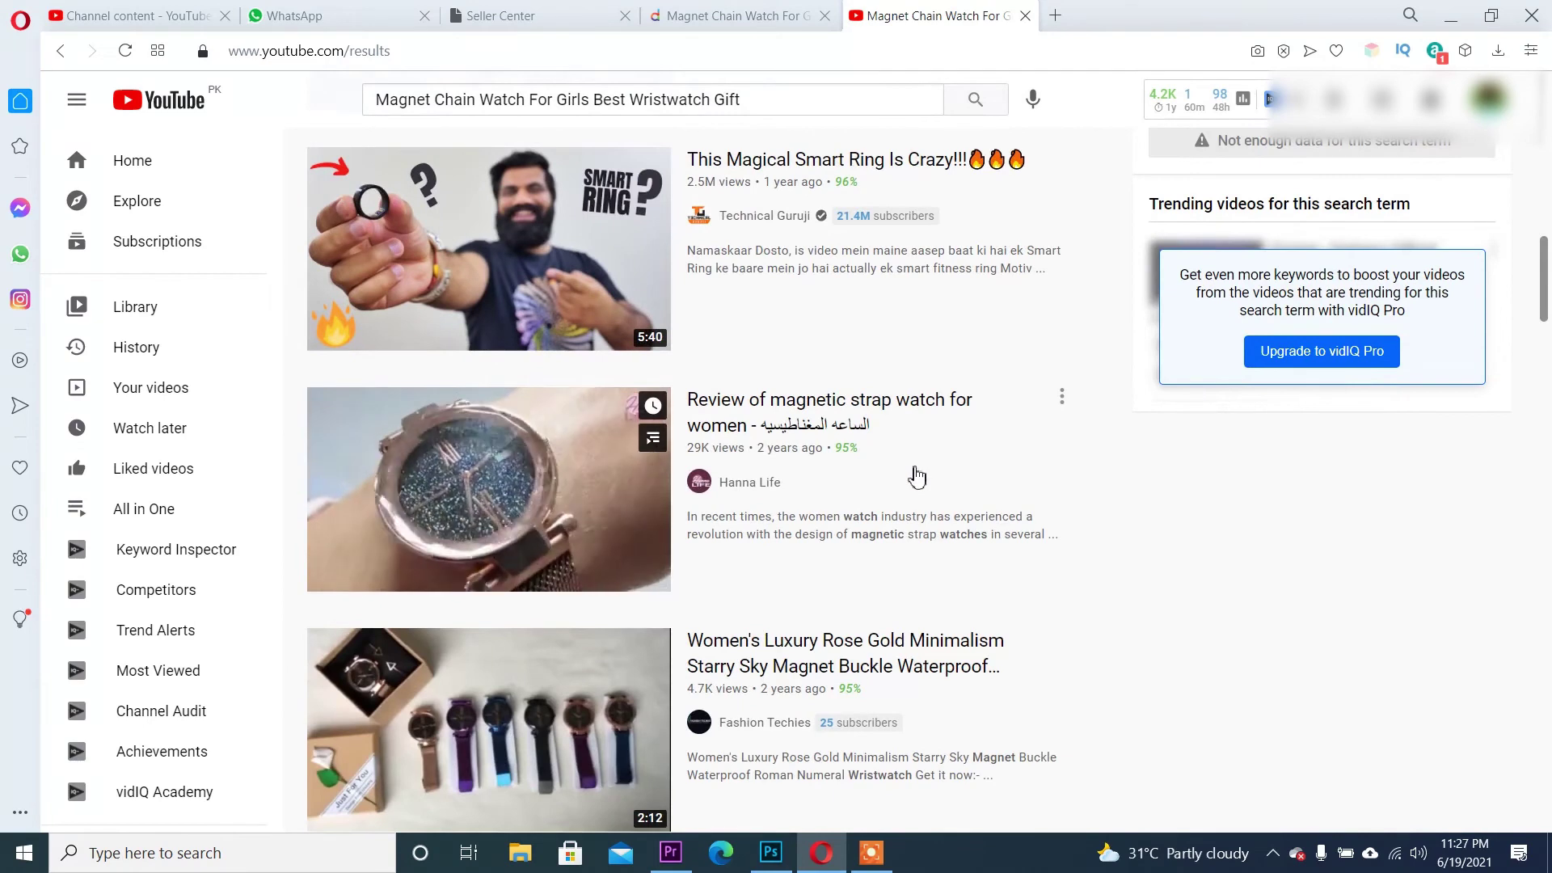
pyautogui.scroll(-20, 911, 485)
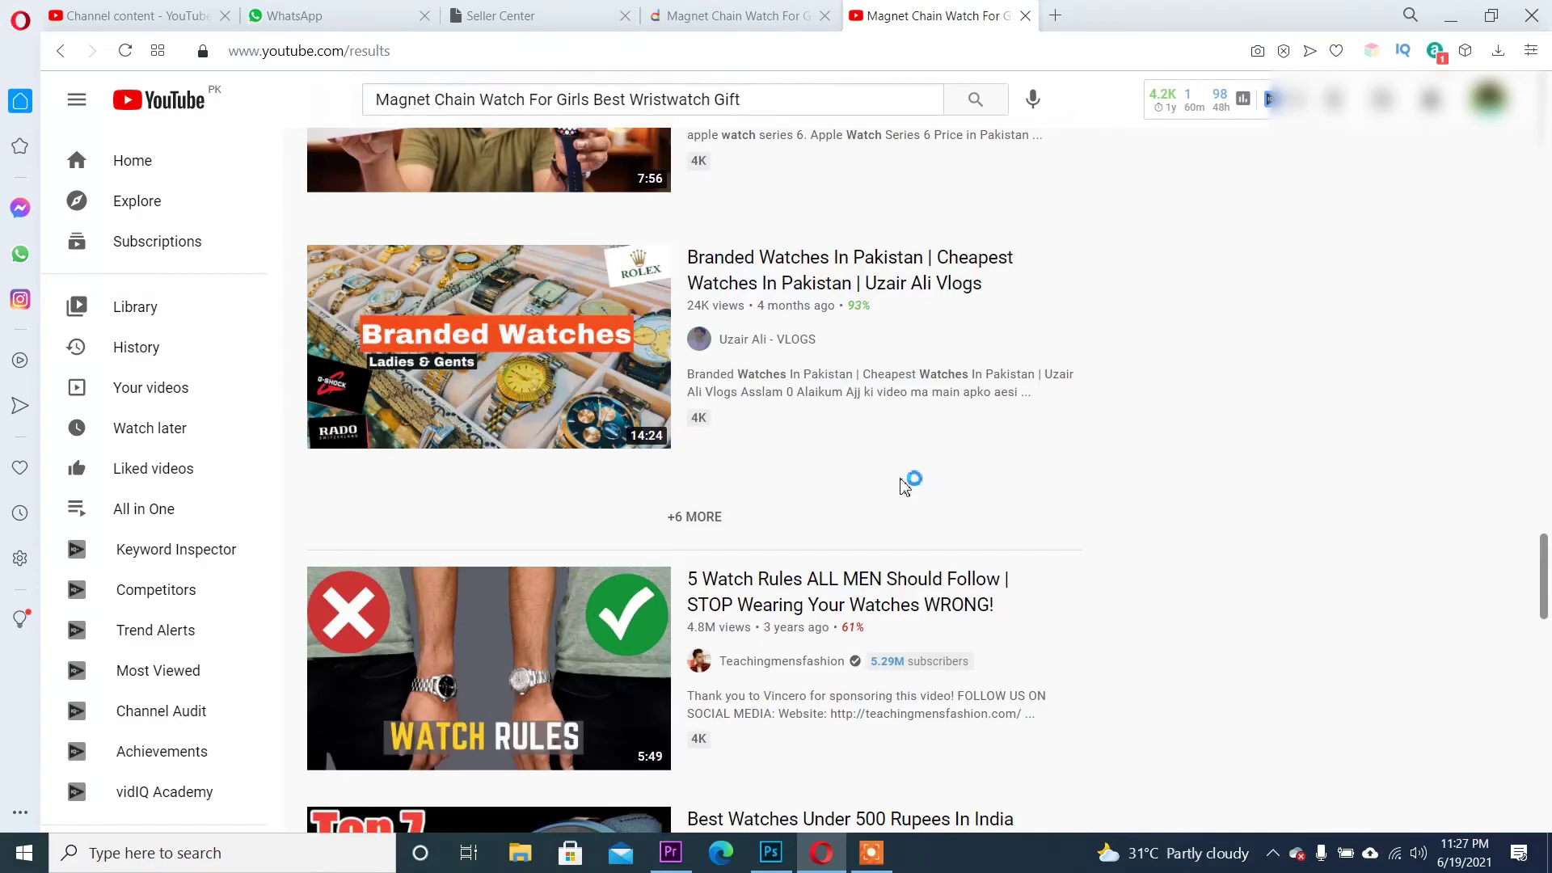
pyautogui.scroll(20, 980, 406)
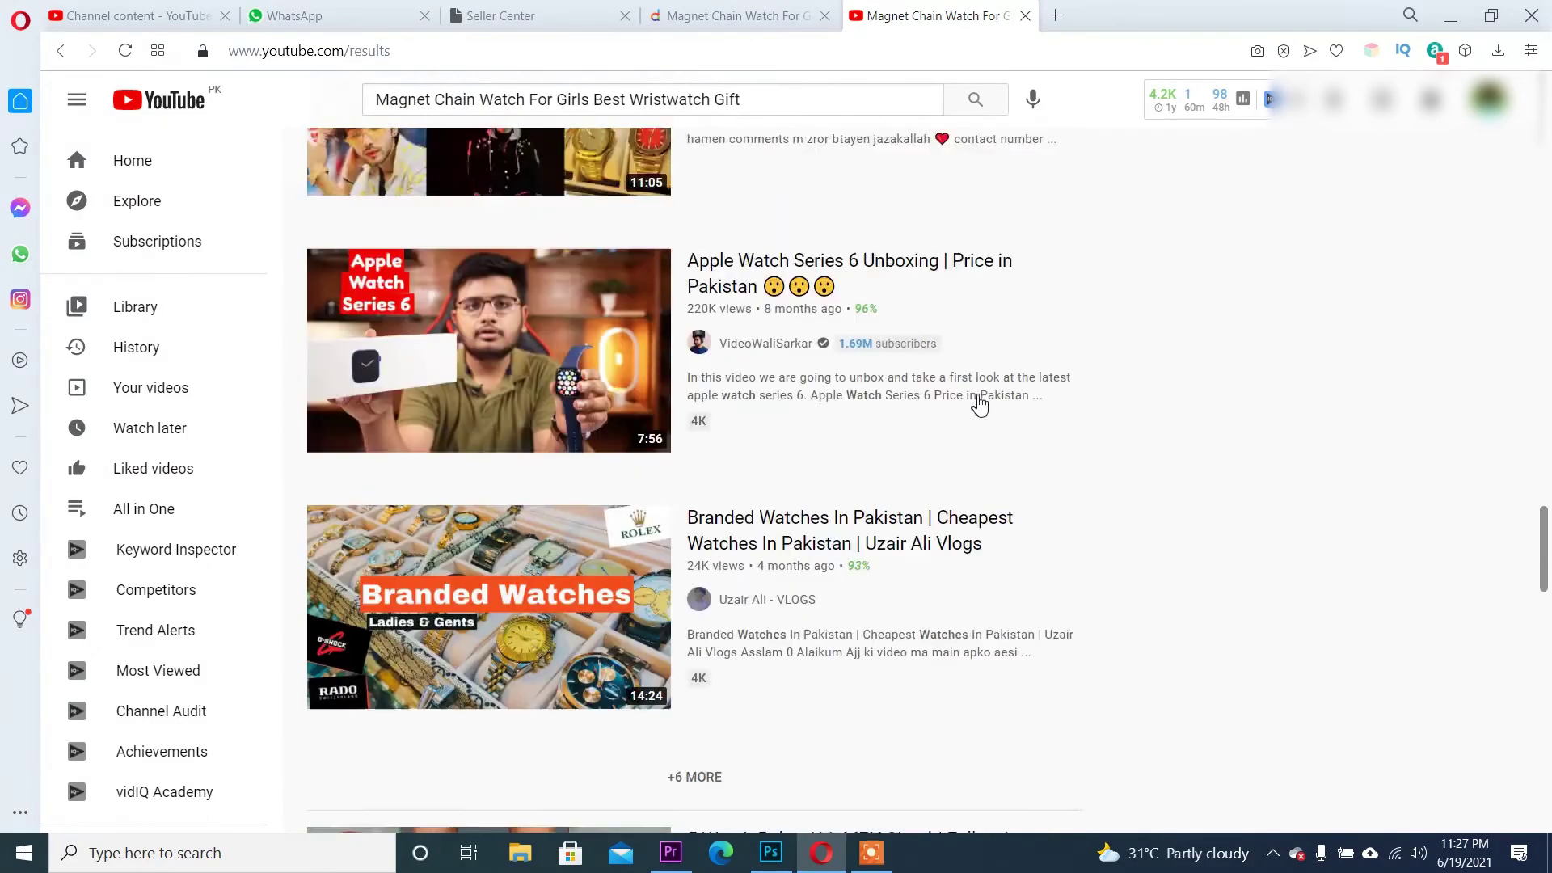
pyautogui.scroll(10, 981, 402)
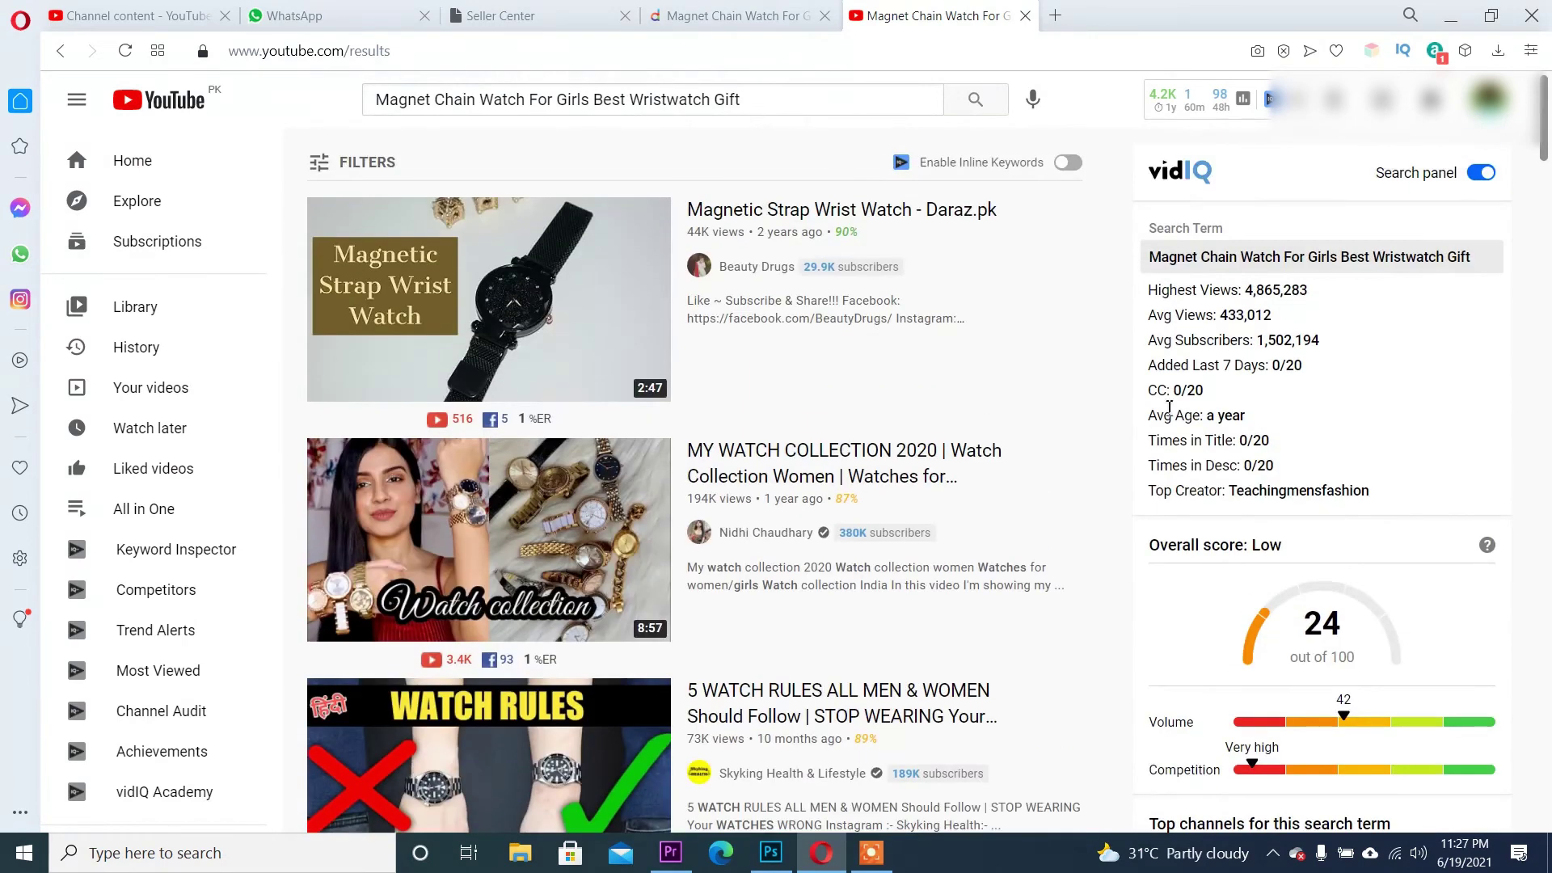
# Open the video "MY WATCH COLLECTION 2020", pause it and copy its address into the new product's Video URL in Seller Center
pyautogui.click(478, 517)
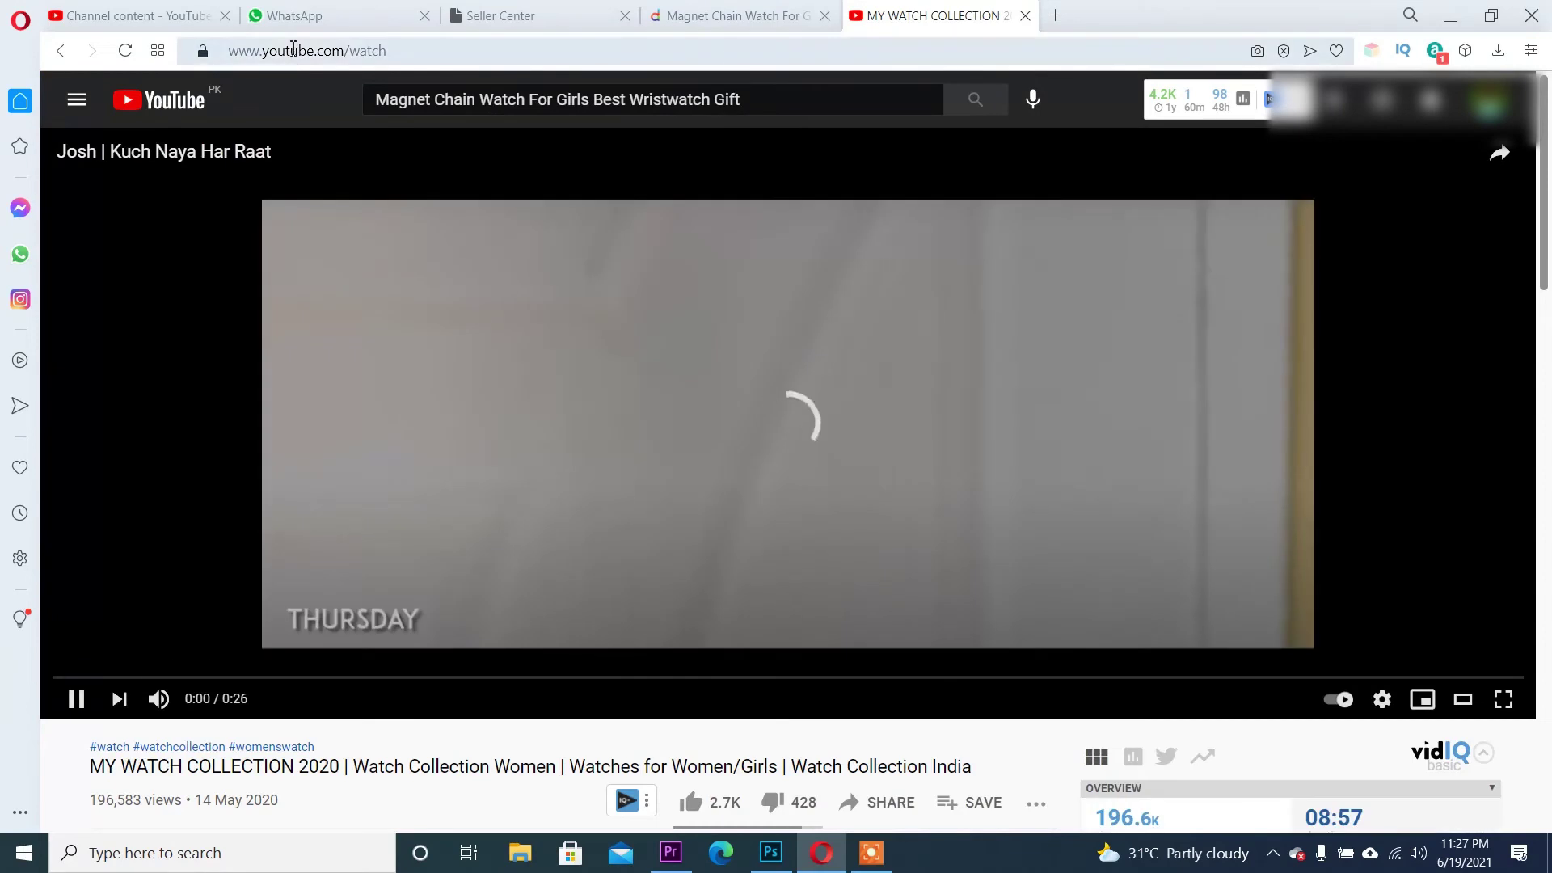
pyautogui.click(293, 50)
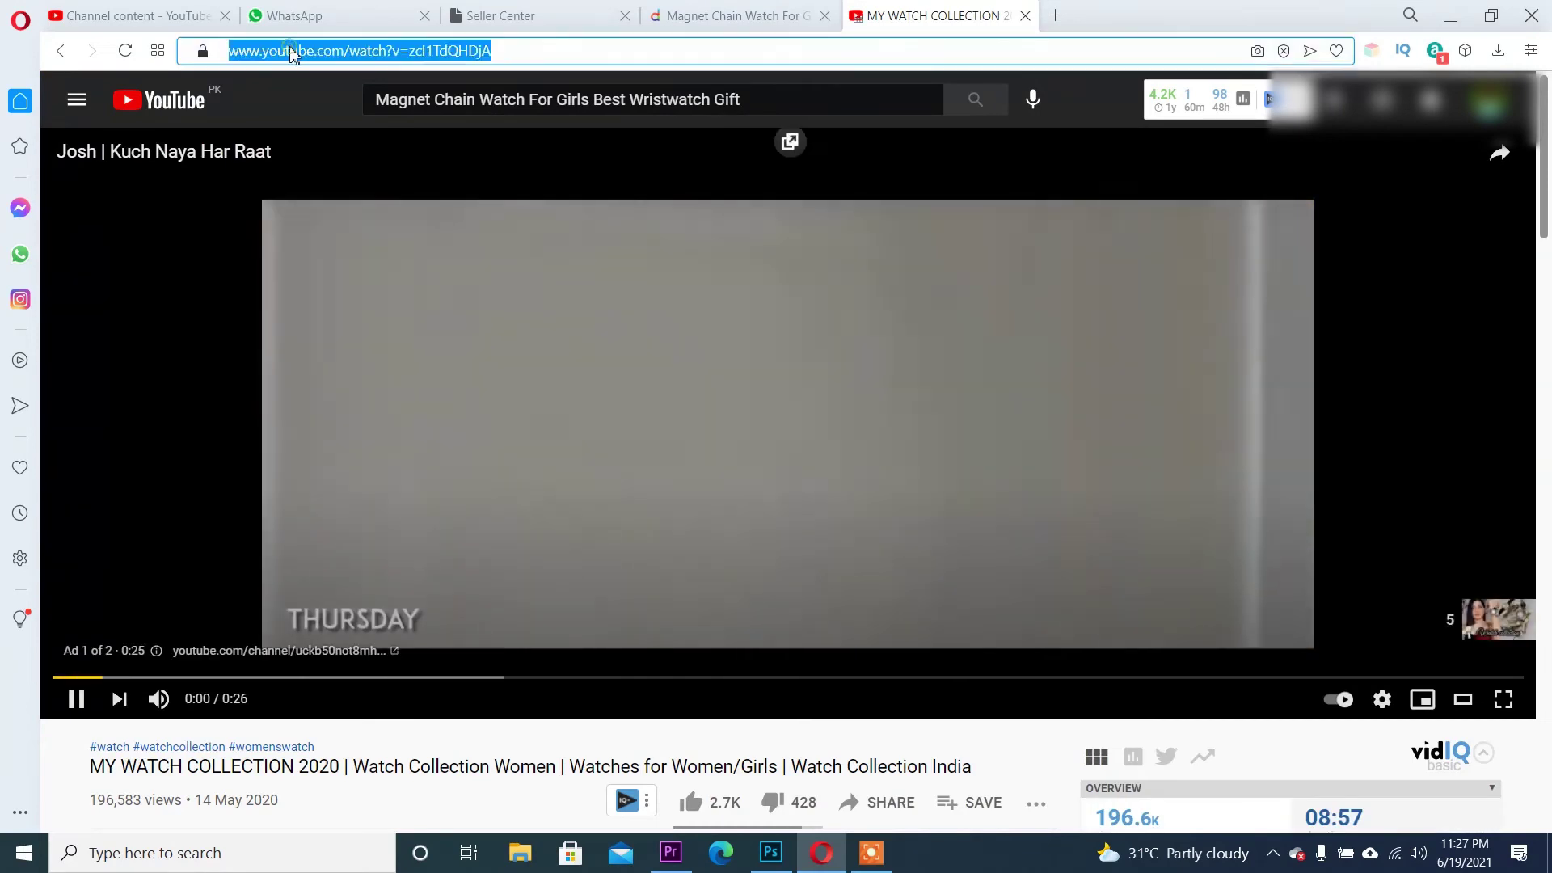
pyautogui.rightClick(297, 55)
pyautogui.click(335, 126)
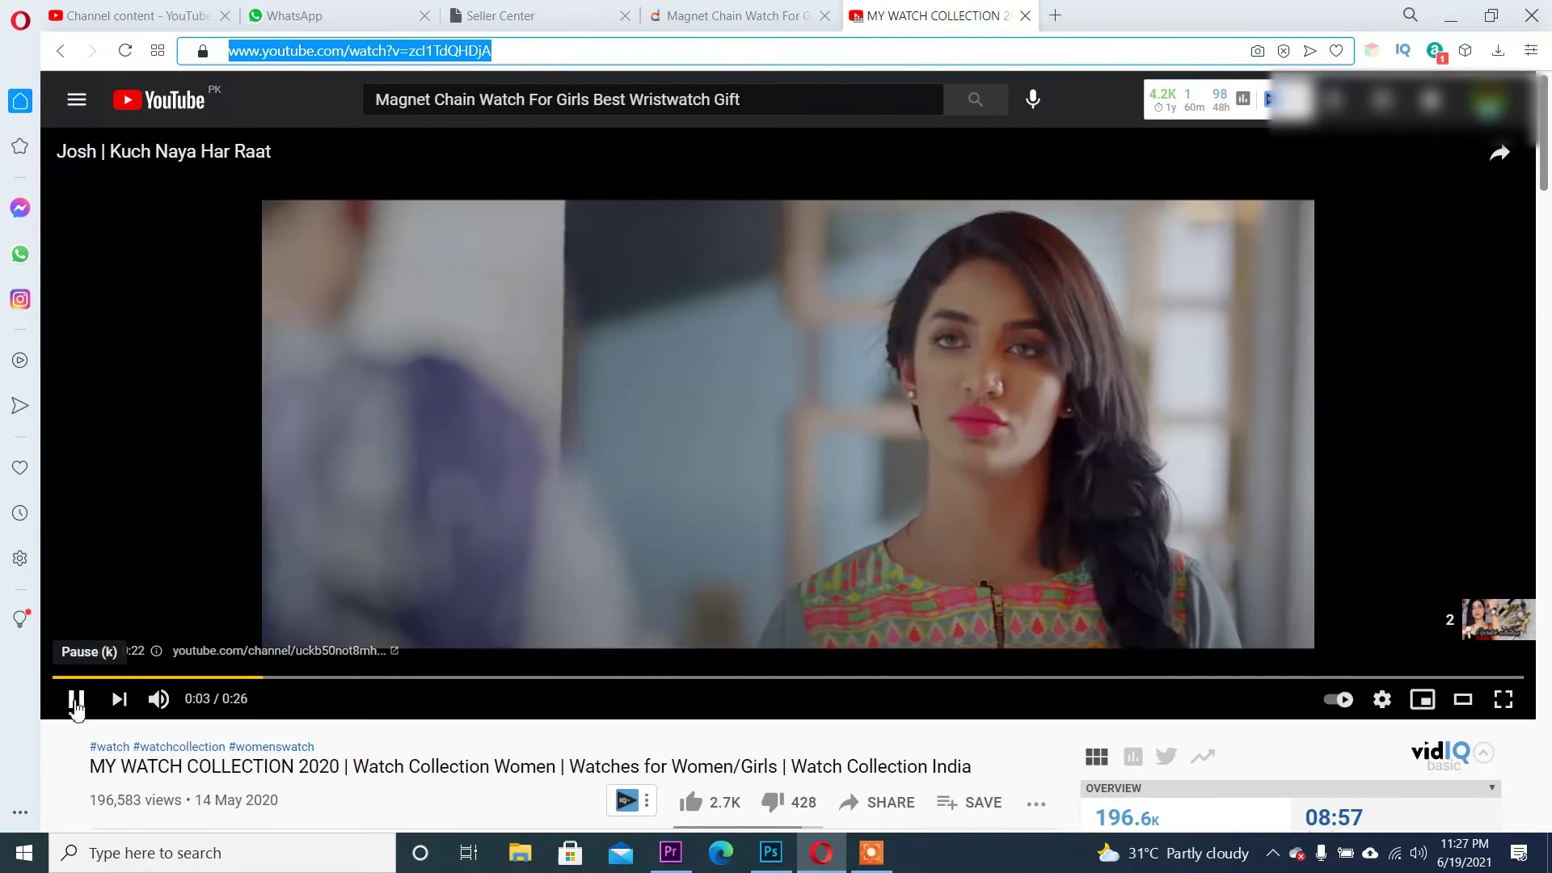
pyautogui.click(76, 700)
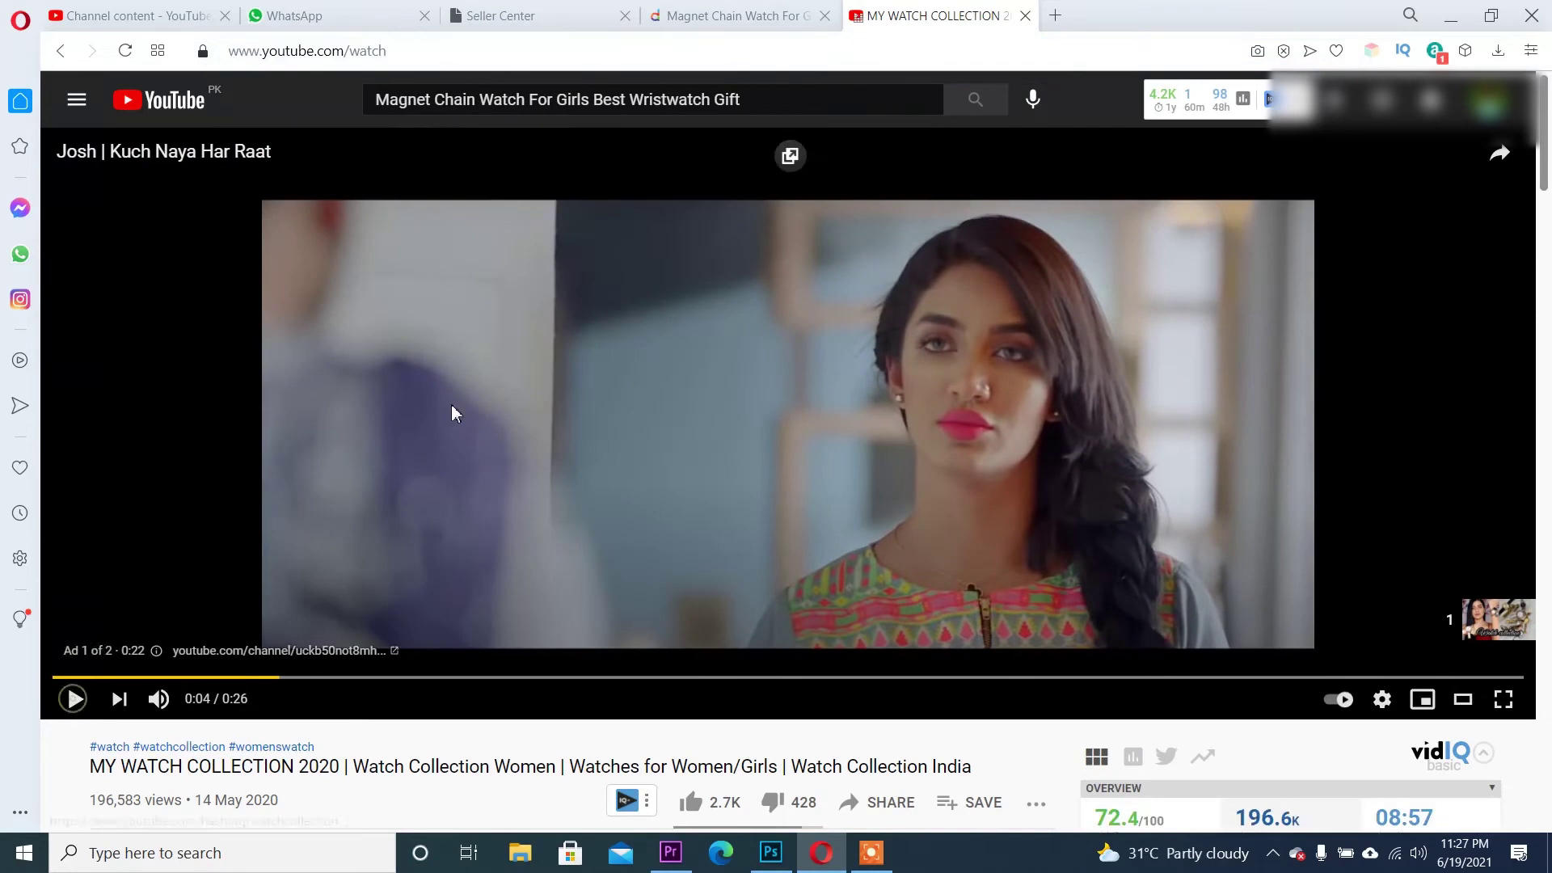
pyautogui.click(546, 17)
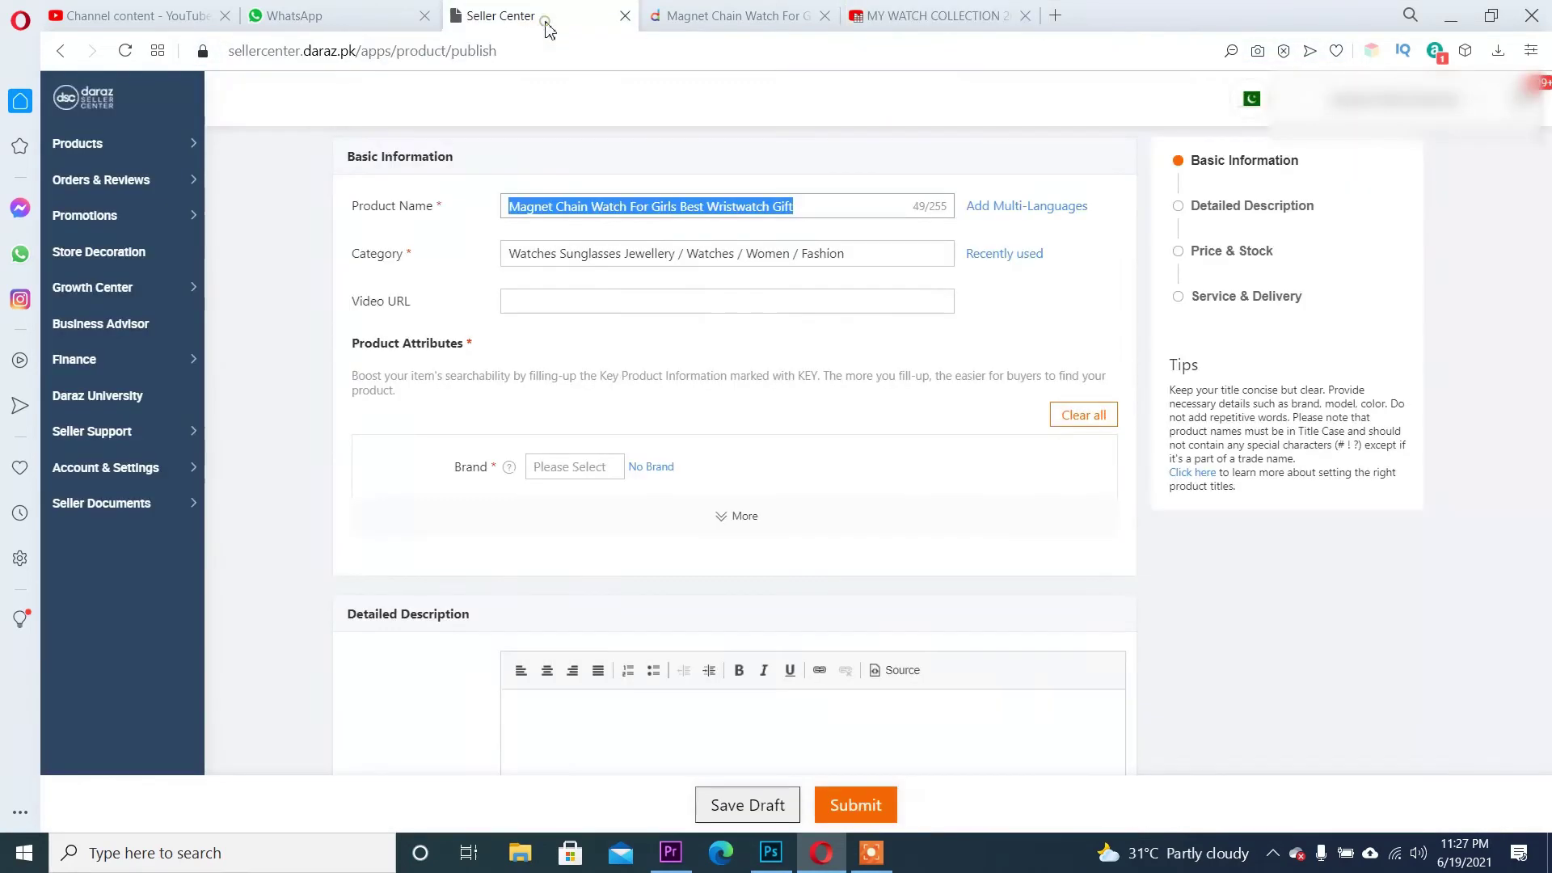
pyautogui.click(555, 301)
pyautogui.hotkey('ctrl', 'v')
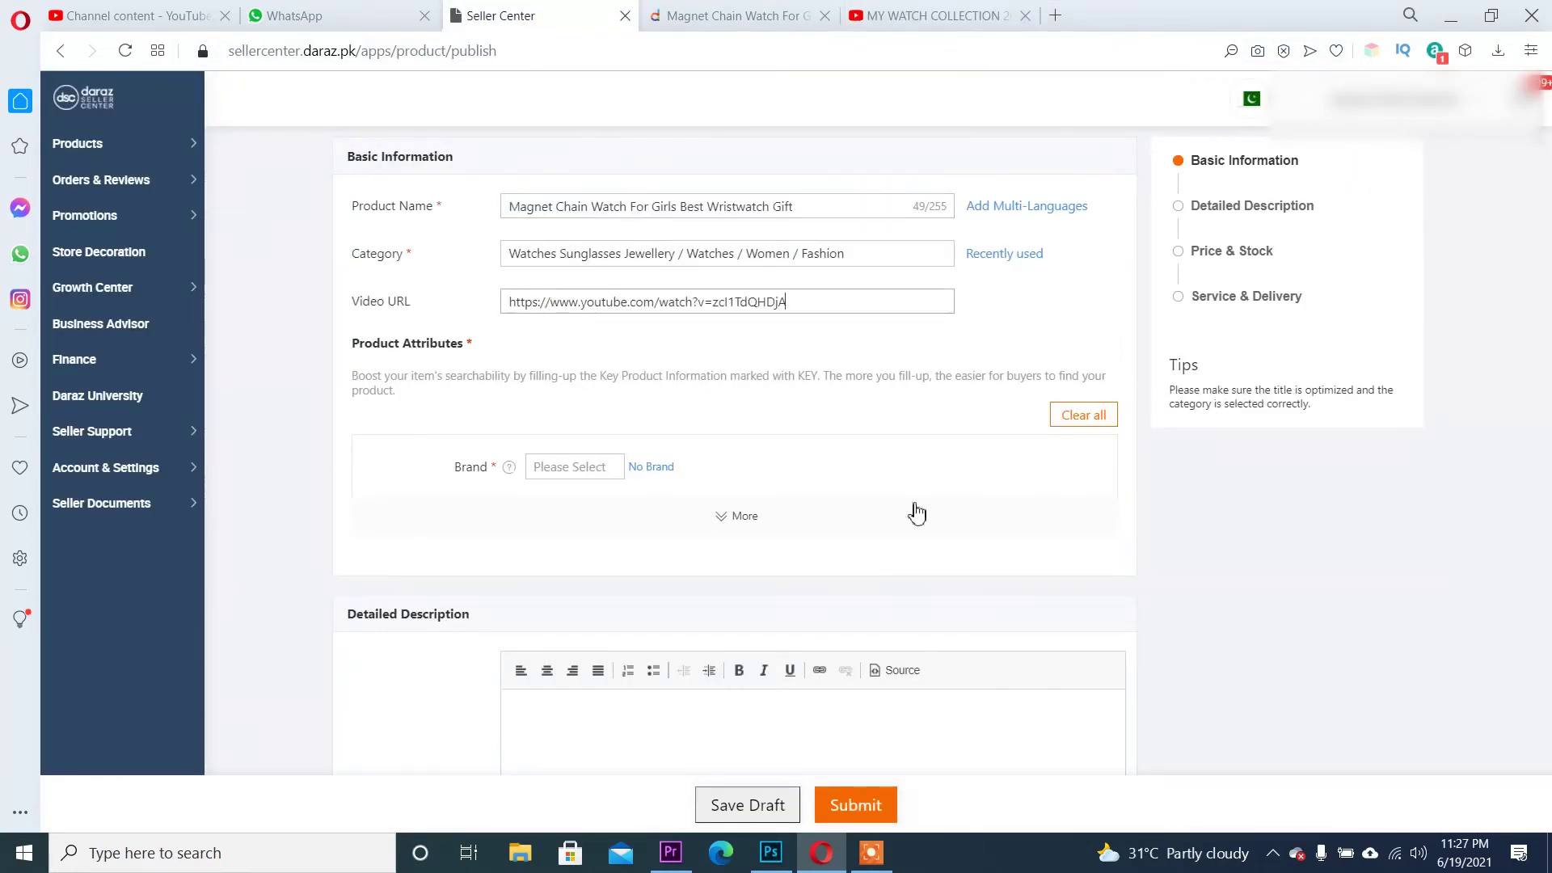
# Set the product's brand to Lazawal Traders
pyautogui.scroll(-1, 802, 484)
pyautogui.click(555, 368)
pyautogui.write('lazwal')
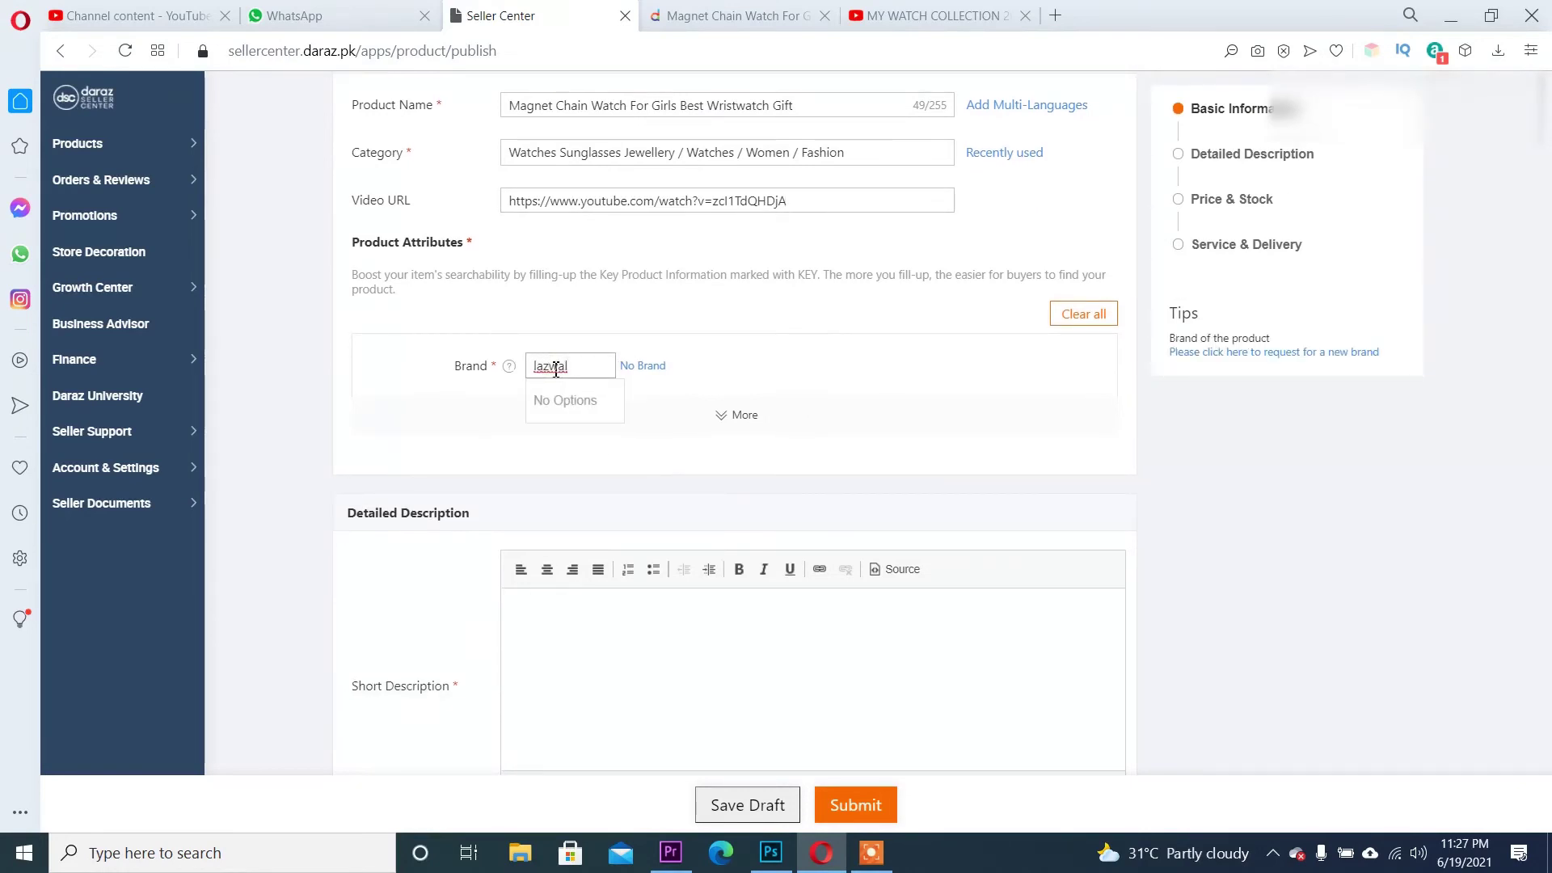
pyautogui.press('BackSpace')
pyautogui.press('BackSpace')
pyautogui.press('BackSpace')
pyautogui.write('awal')
pyautogui.click(578, 403)
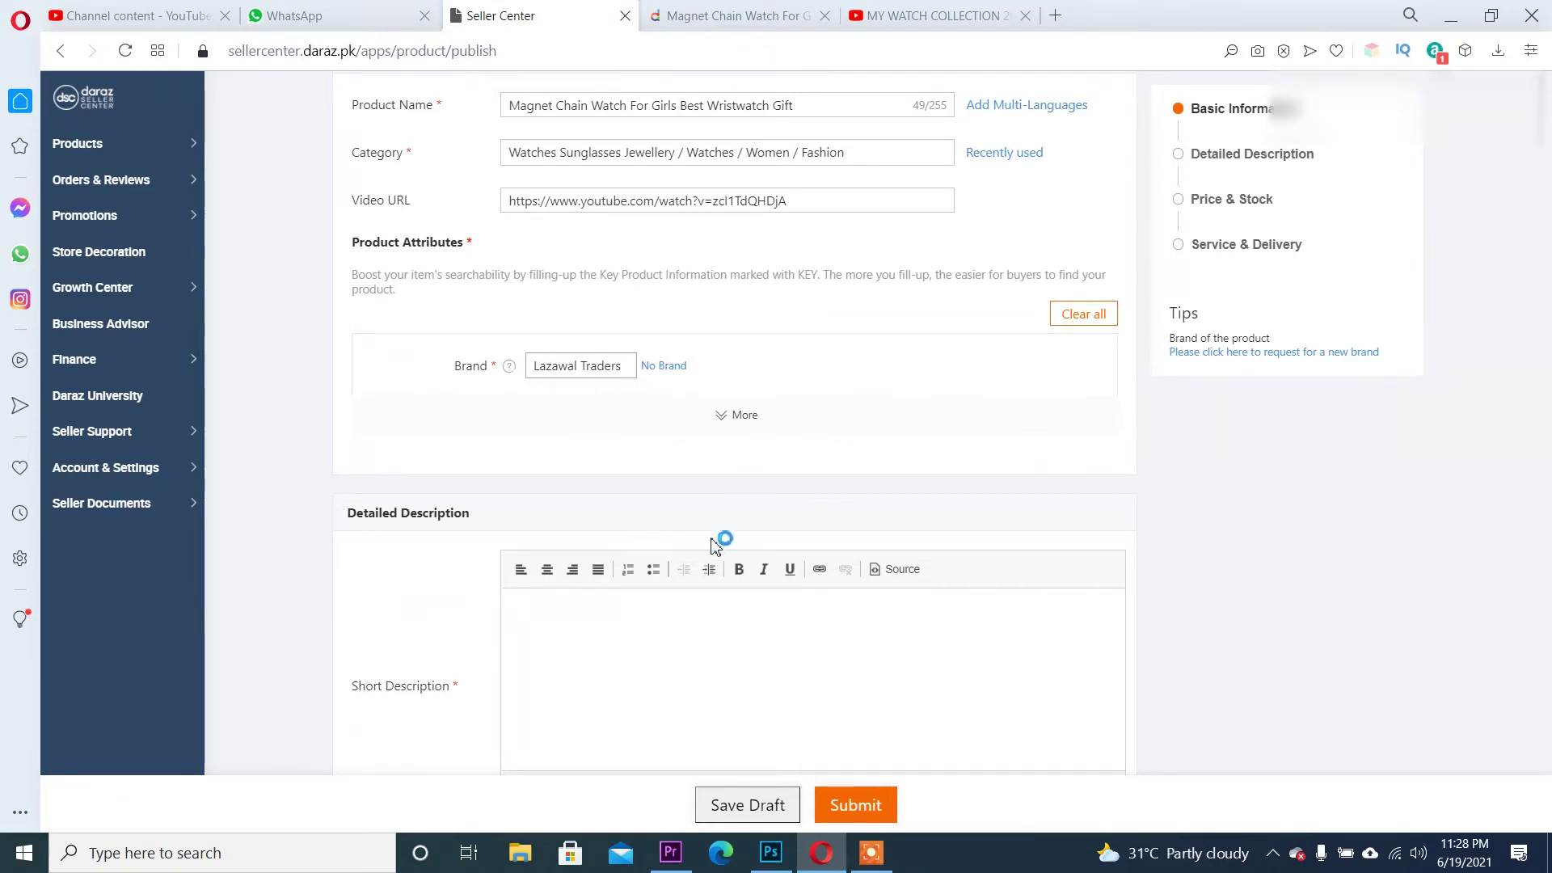
# Copy the bulleted product details from the reference watch listing into the new product's short description
pyautogui.scroll(2, 929, 419)
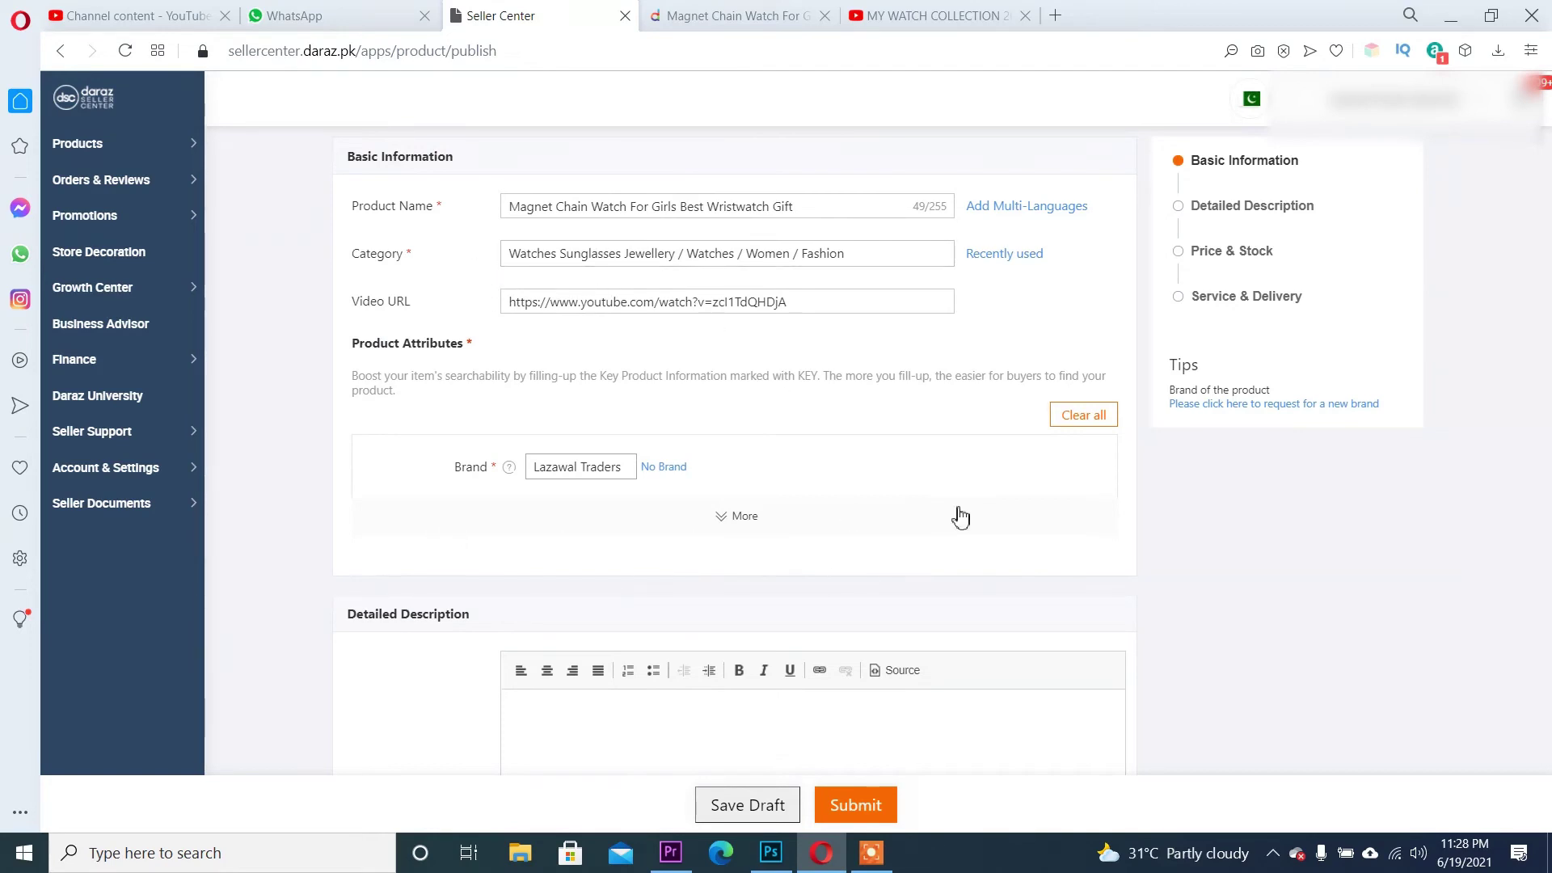
pyautogui.scroll(-3, 1025, 517)
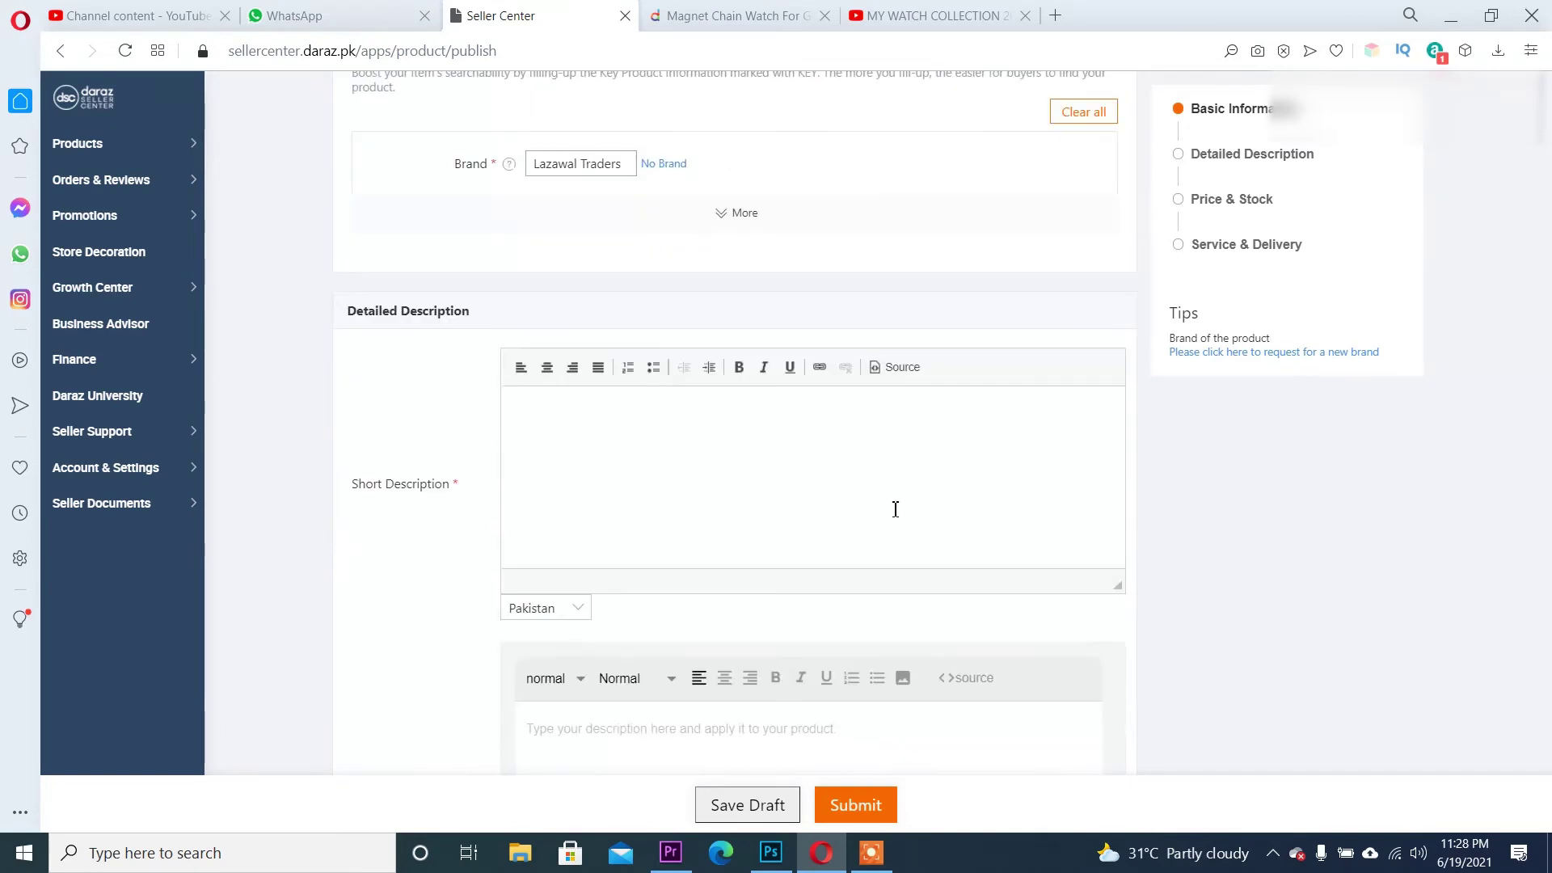
pyautogui.click(549, 500)
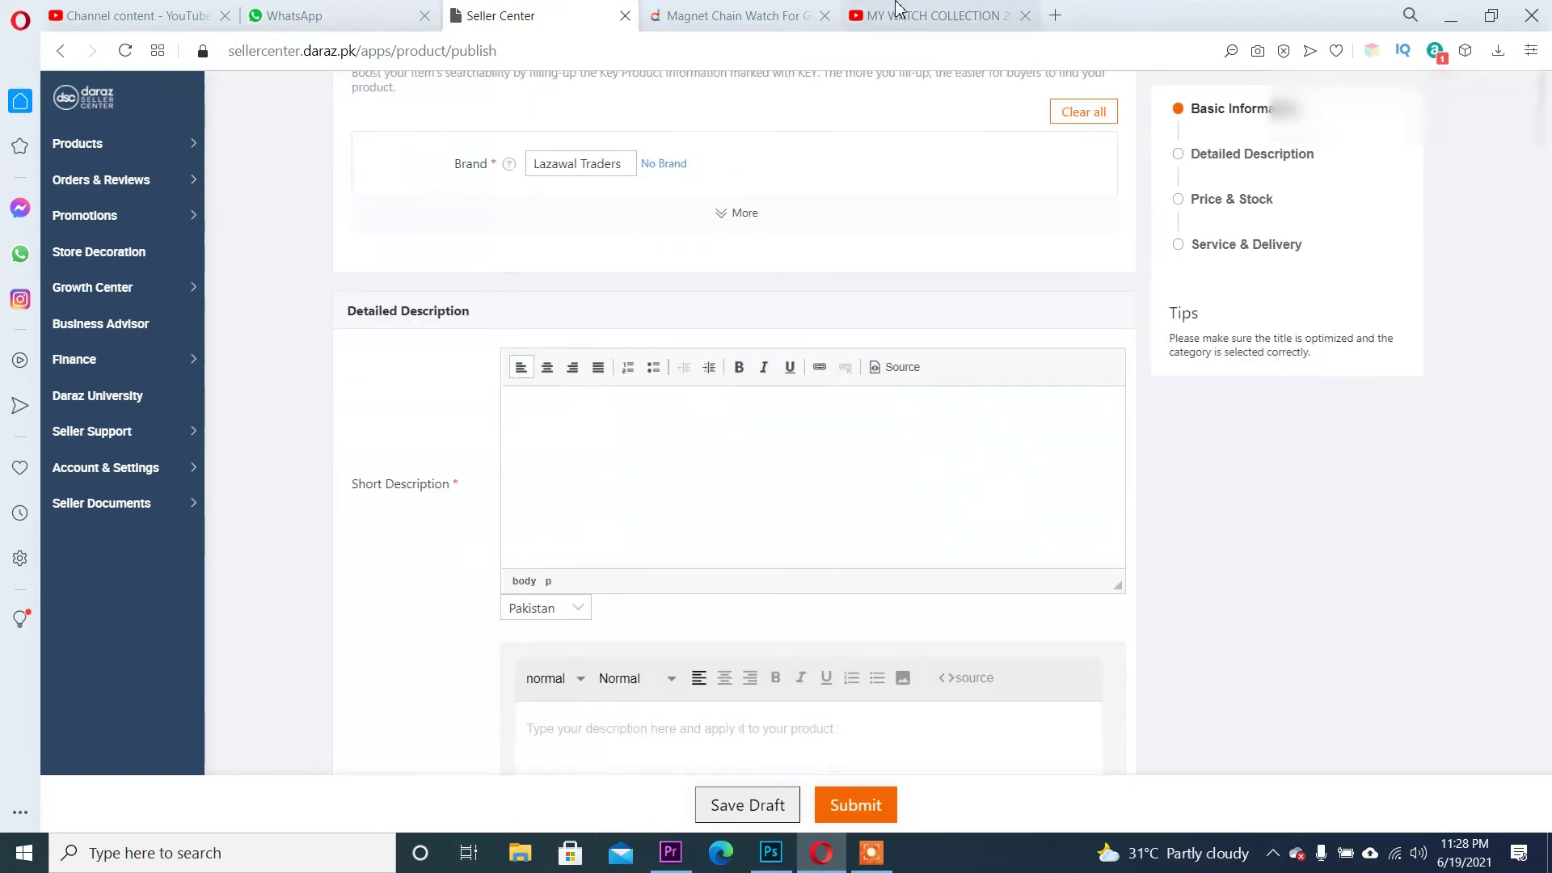
pyautogui.click(755, 15)
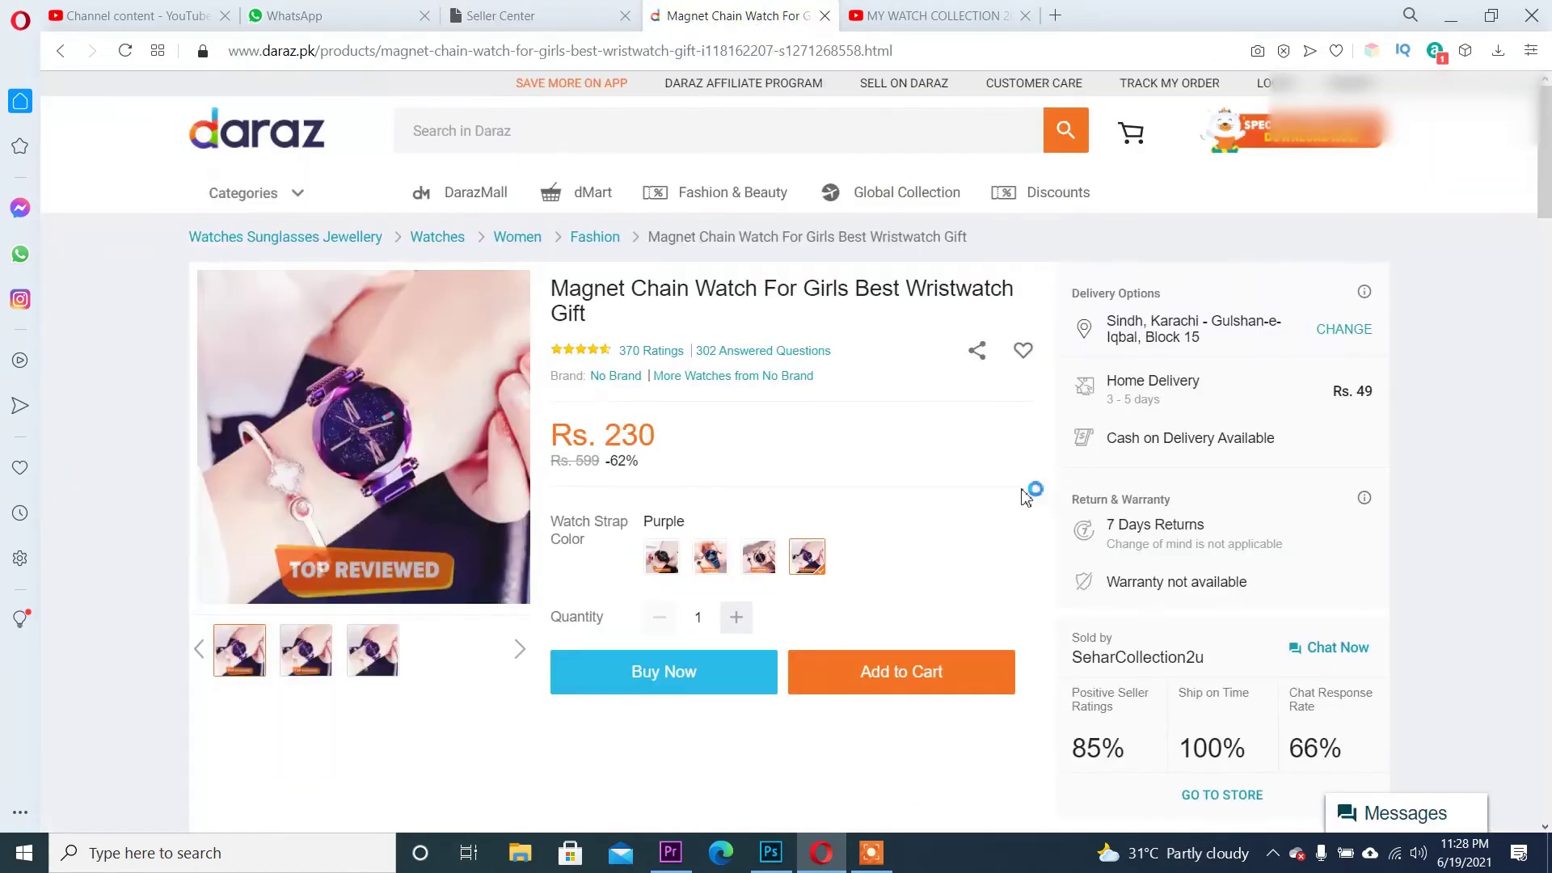
pyautogui.scroll(-5, 1008, 453)
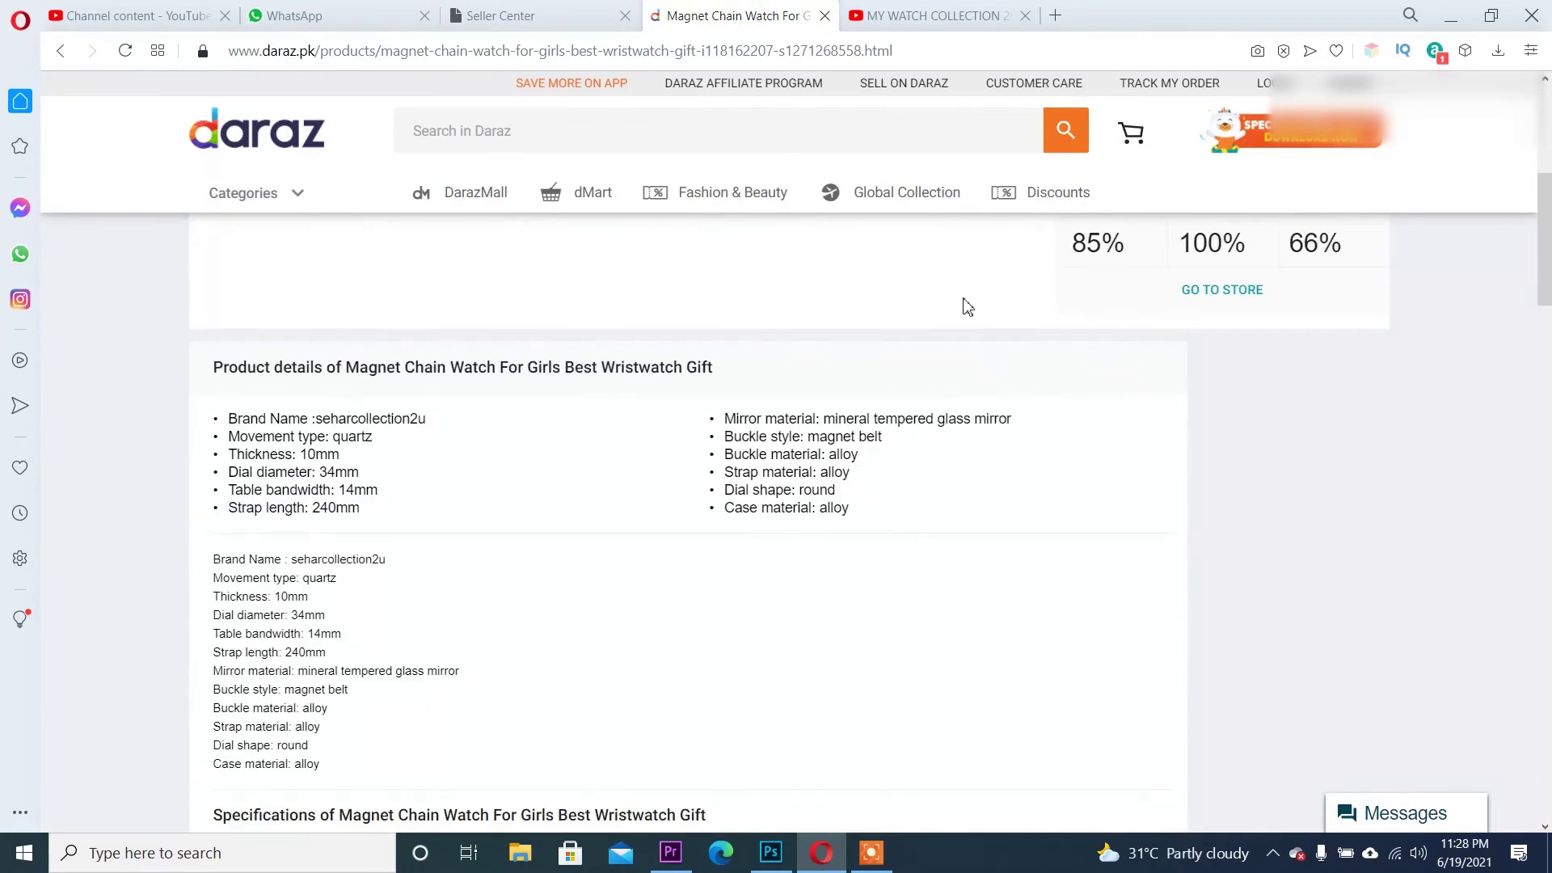
pyautogui.scroll(-1, 567, 576)
pyautogui.scroll(1, 569, 576)
pyautogui.moveTo(851, 509); pyautogui.dragTo(284, 420)
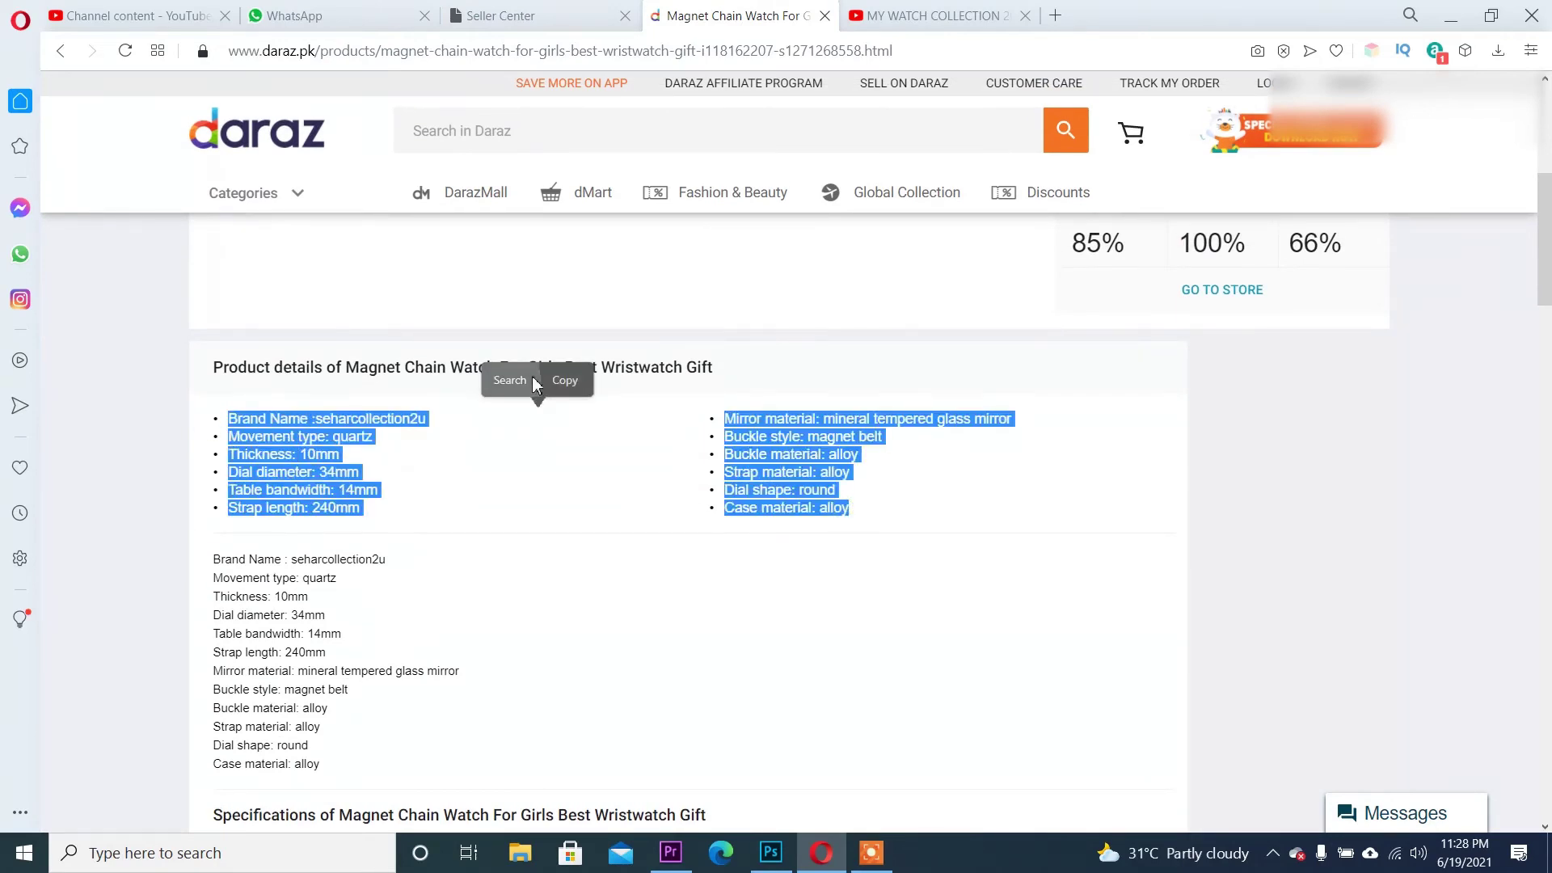
pyautogui.click(565, 380)
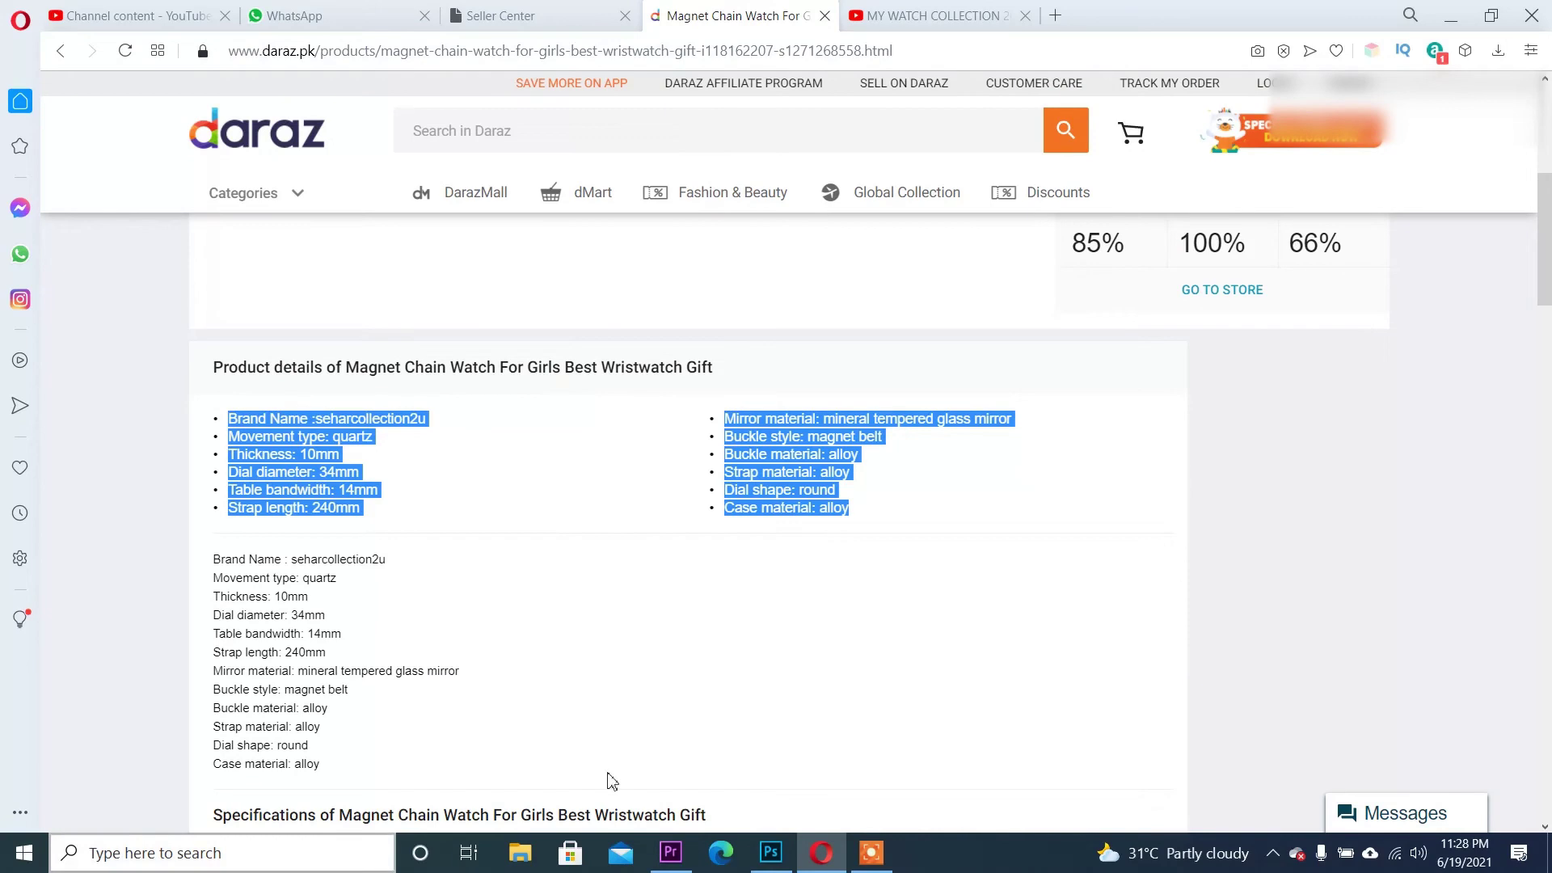
pyautogui.click(511, 20)
pyautogui.hotkey('ctrl', 'v')
pyautogui.scroll(3, 646, 449)
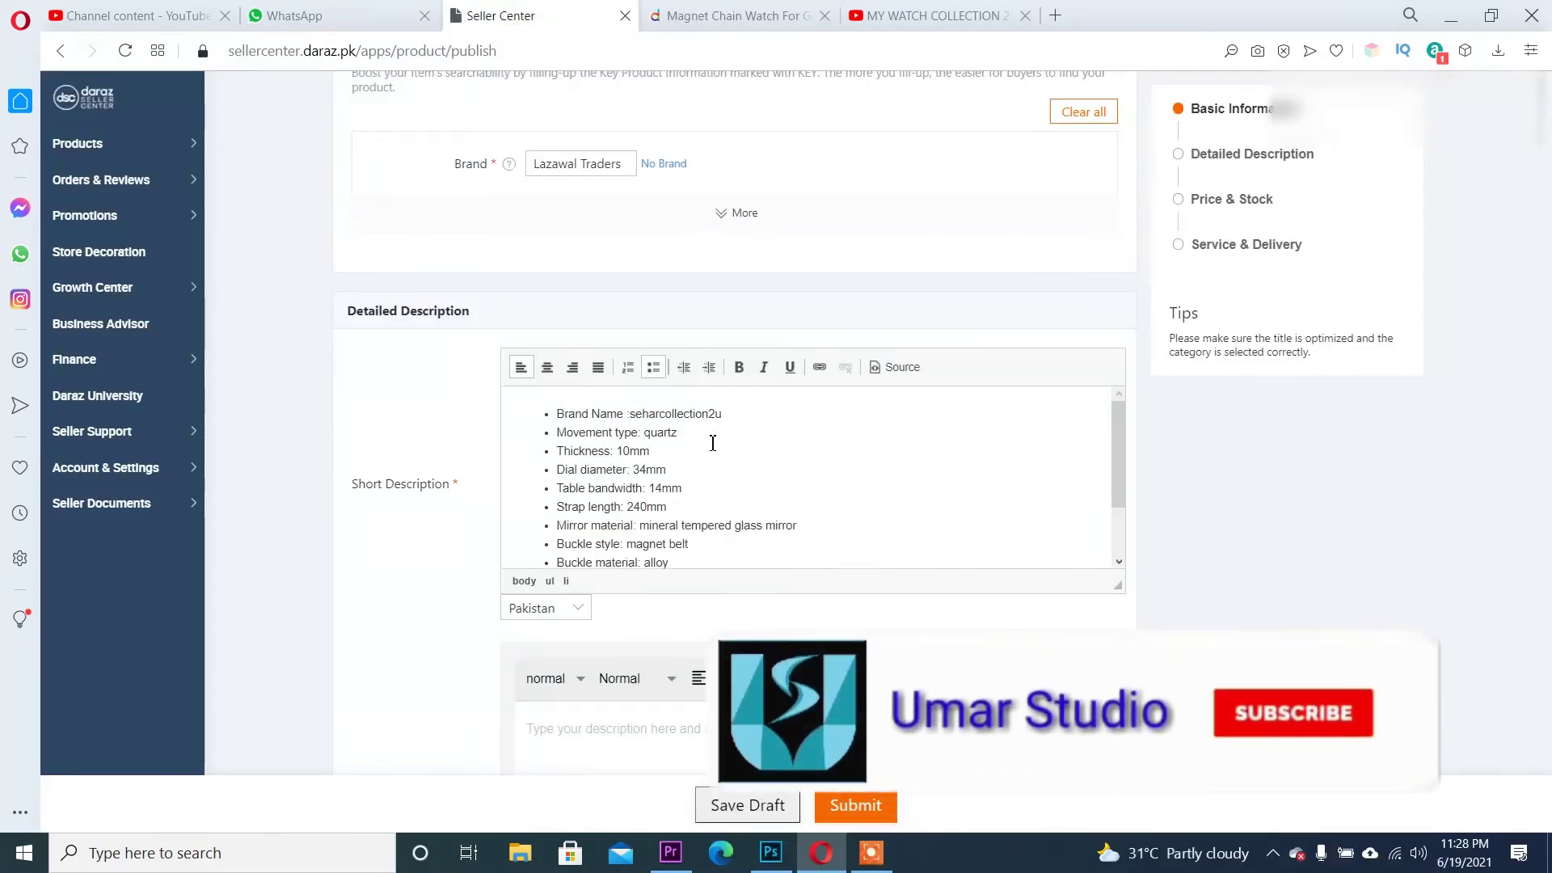
# Insert the product name at the start of the short description's first line and remove that line's bullet
pyautogui.click(540, 415)
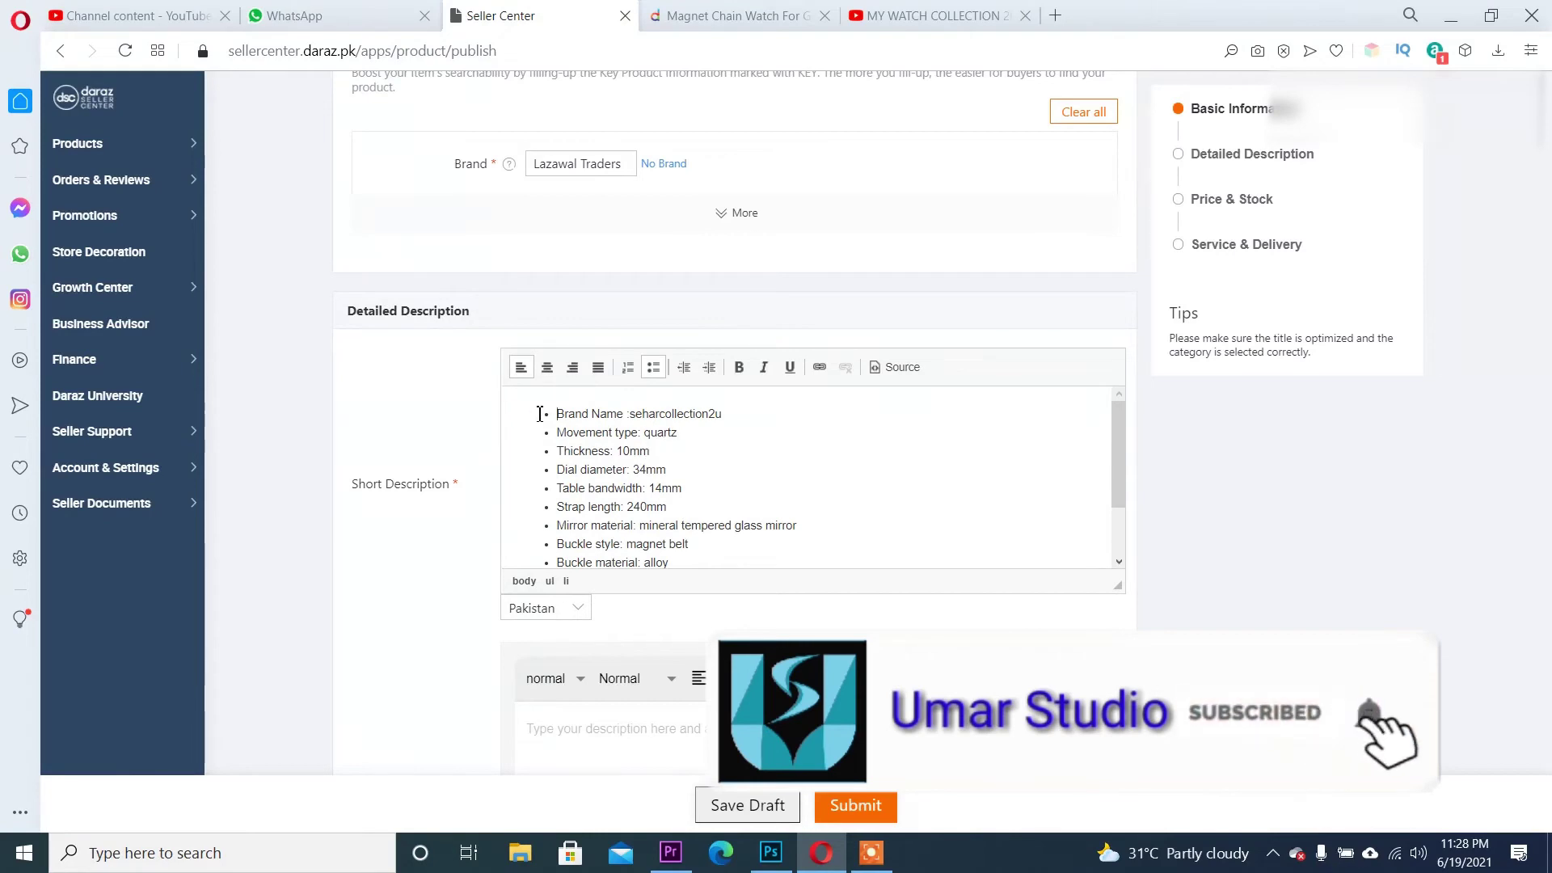
pyautogui.press('Return')
pyautogui.scroll(4, 634, 414)
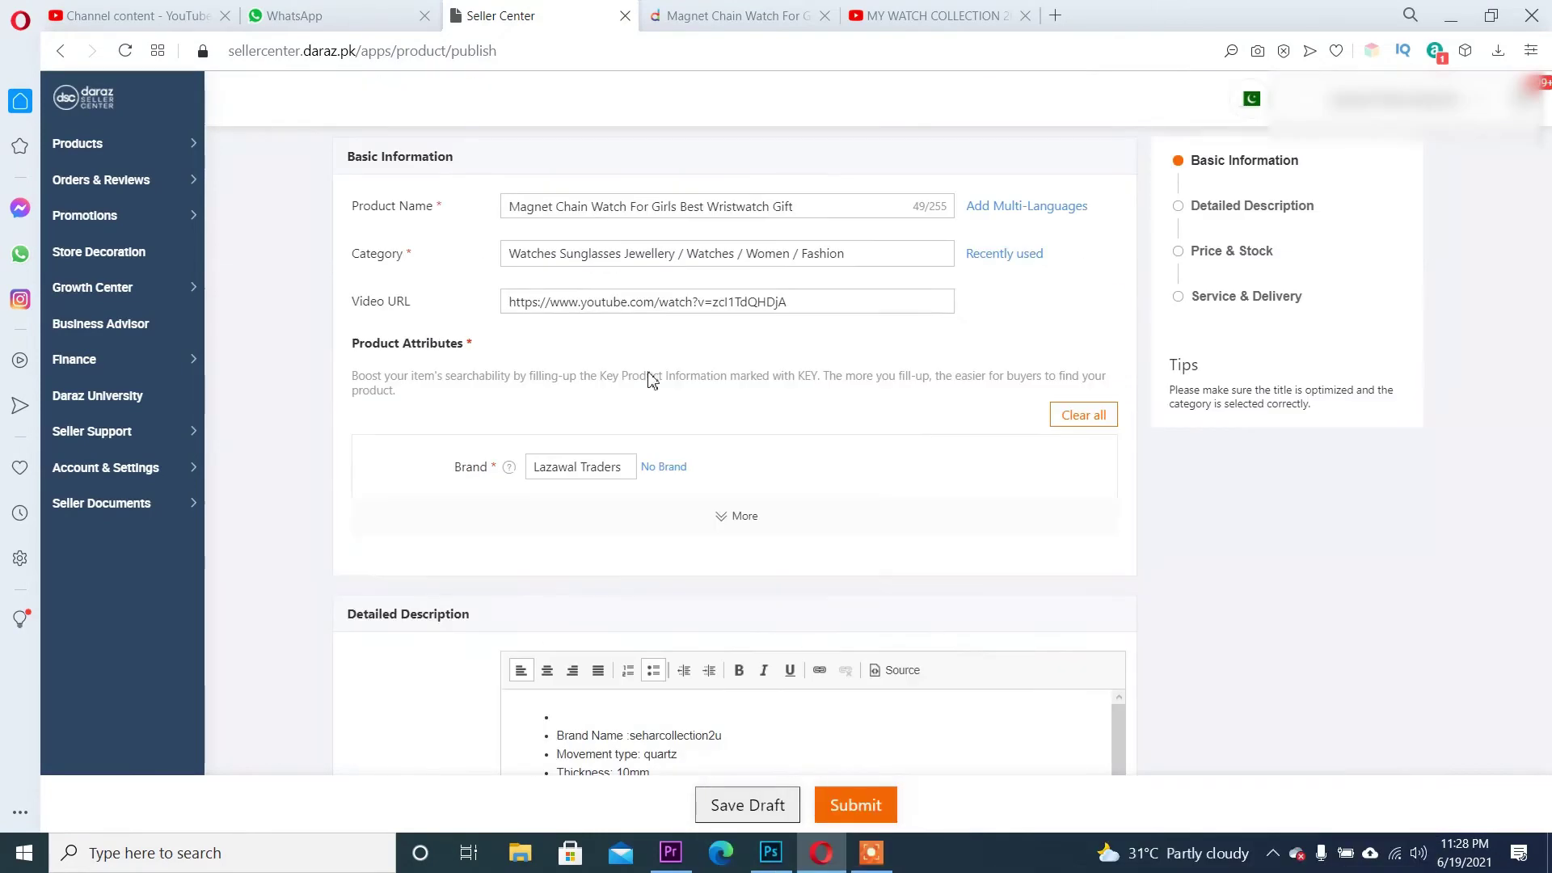
pyautogui.tripleClick(634, 207)
pyautogui.rightClick(634, 209)
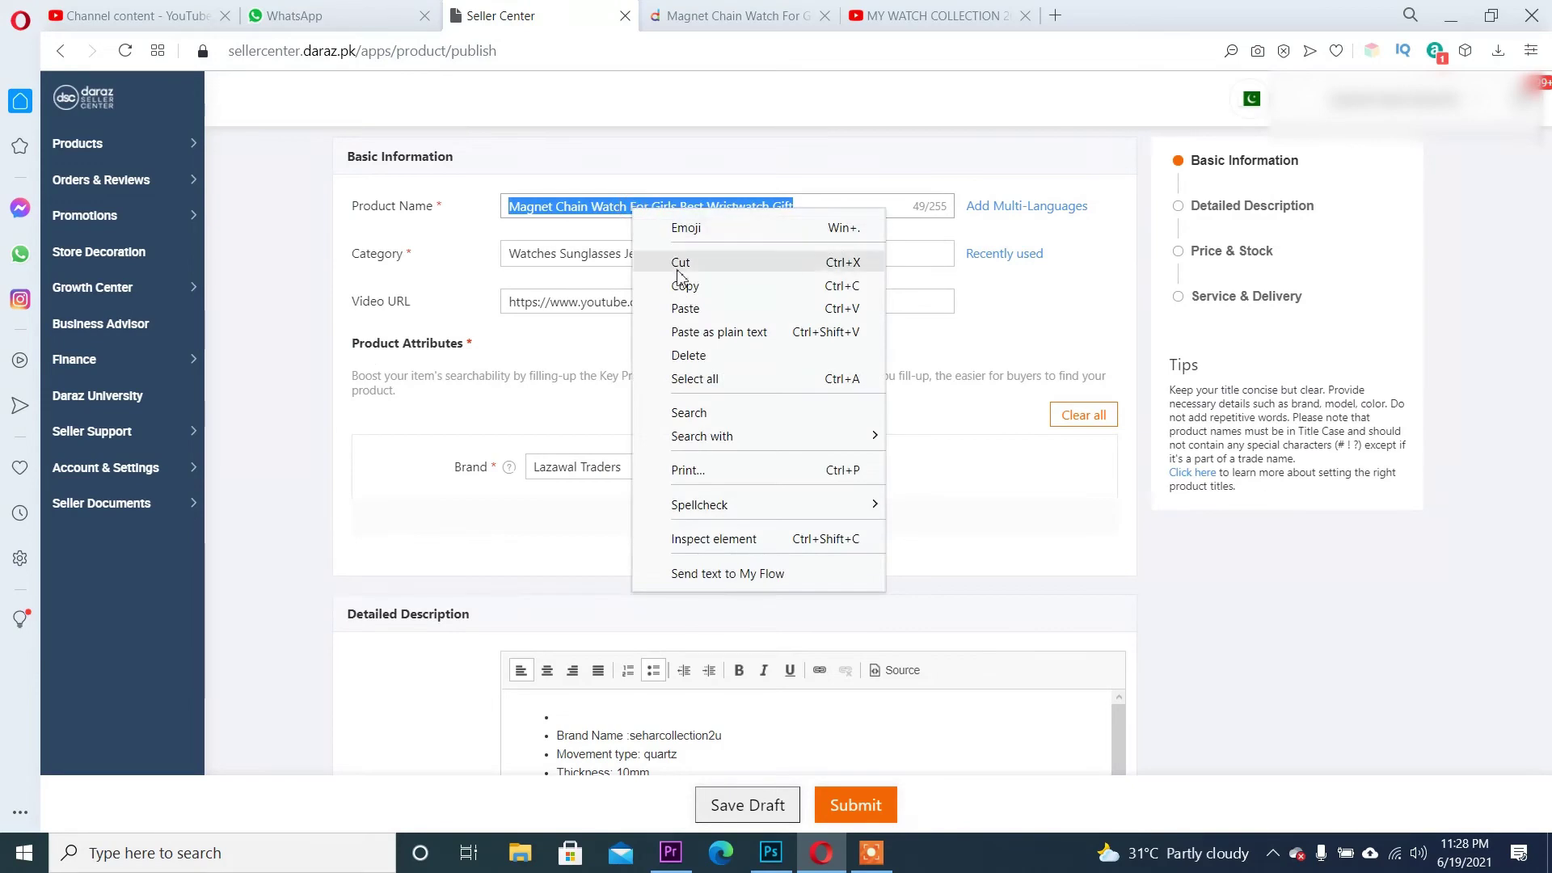
pyautogui.click(843, 285)
pyautogui.scroll(-6, 935, 638)
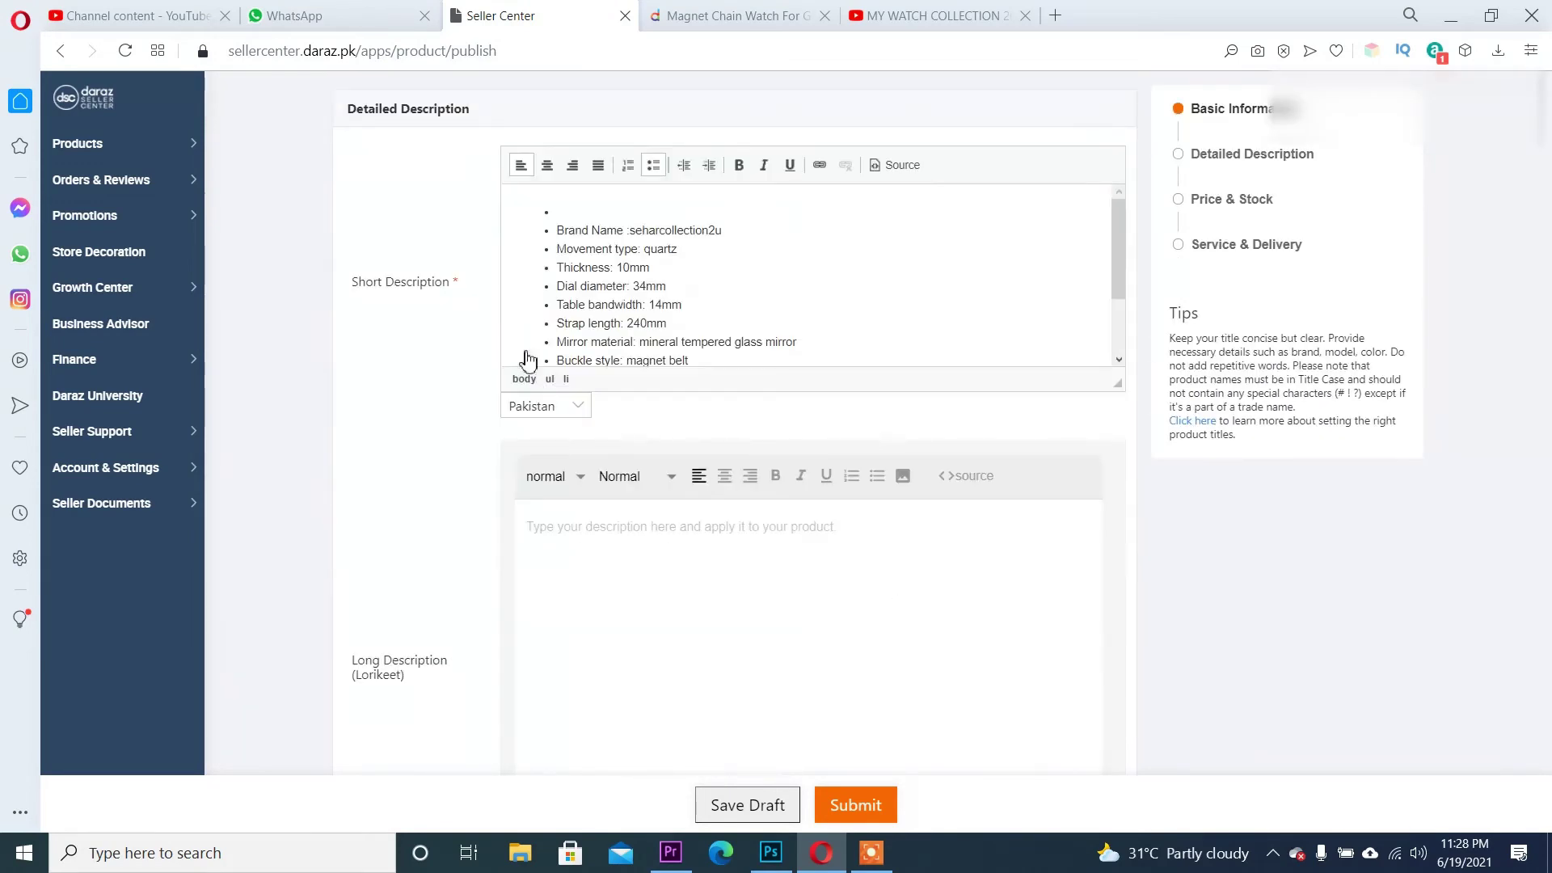
pyautogui.click(587, 206)
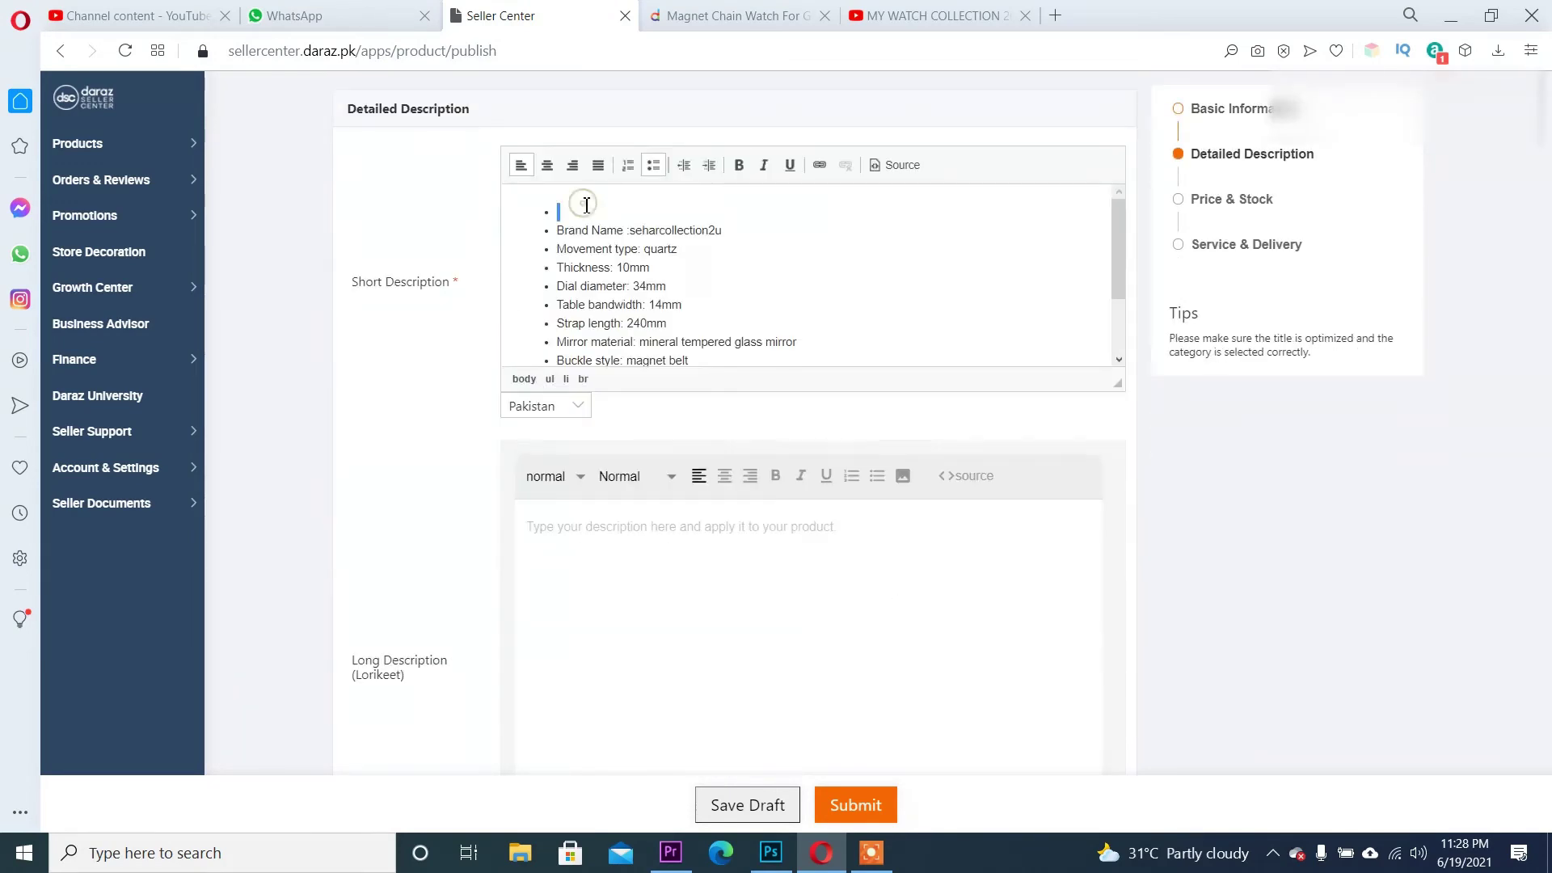
pyautogui.hotkey('ctrl', 'v')
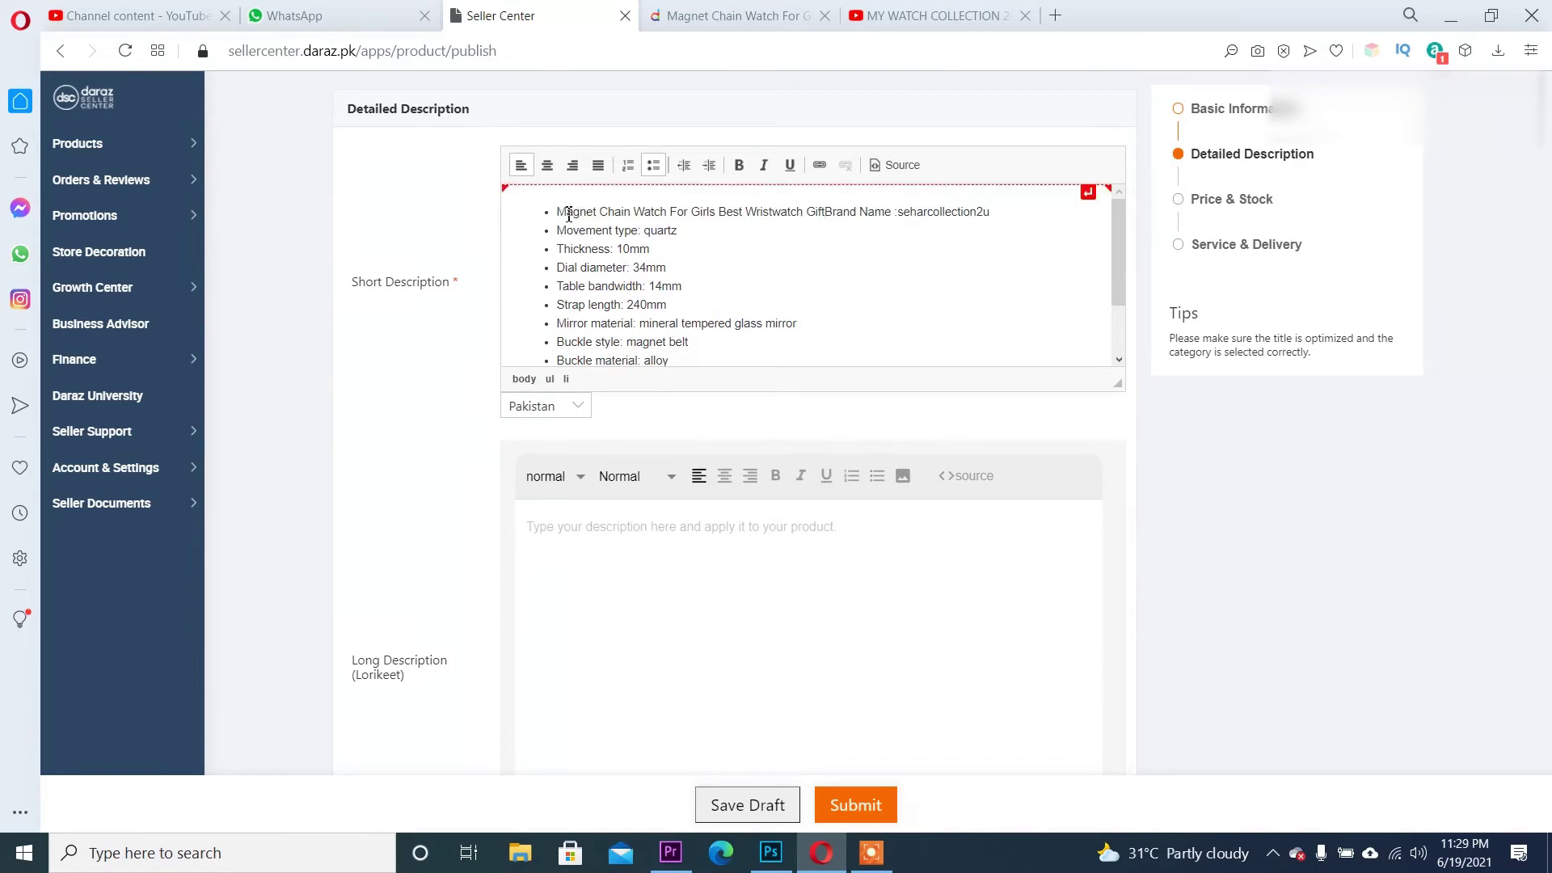
pyautogui.click(557, 211)
pyautogui.press('BackSpace')
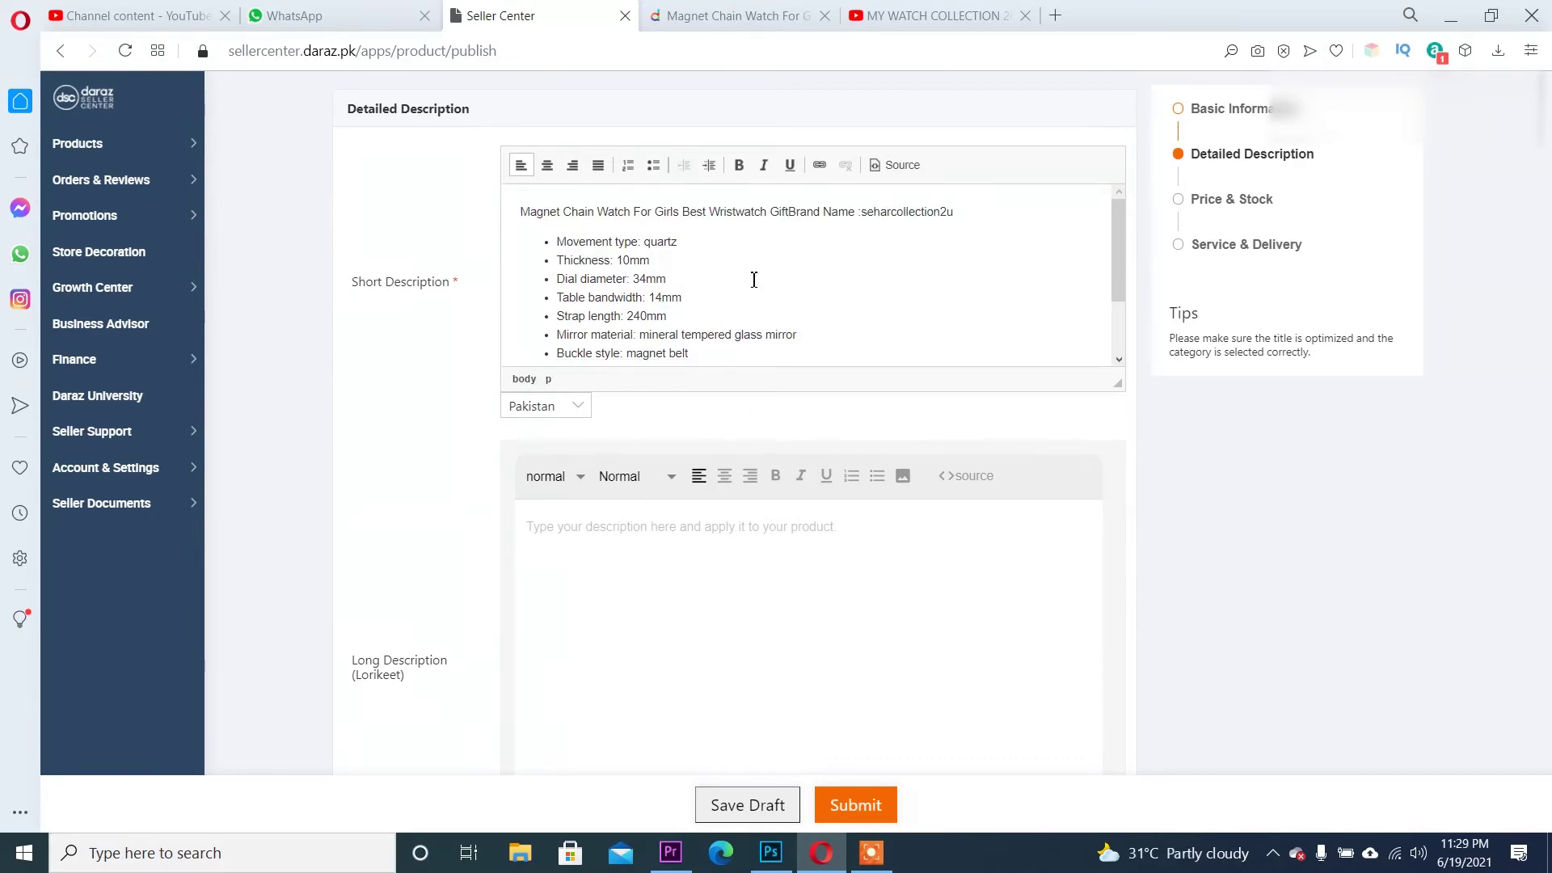
# Copy the entire short description, including the product name line and bulleted details, into the Long Description (Lorikeet)
pyautogui.scroll(-5, 839, 267)
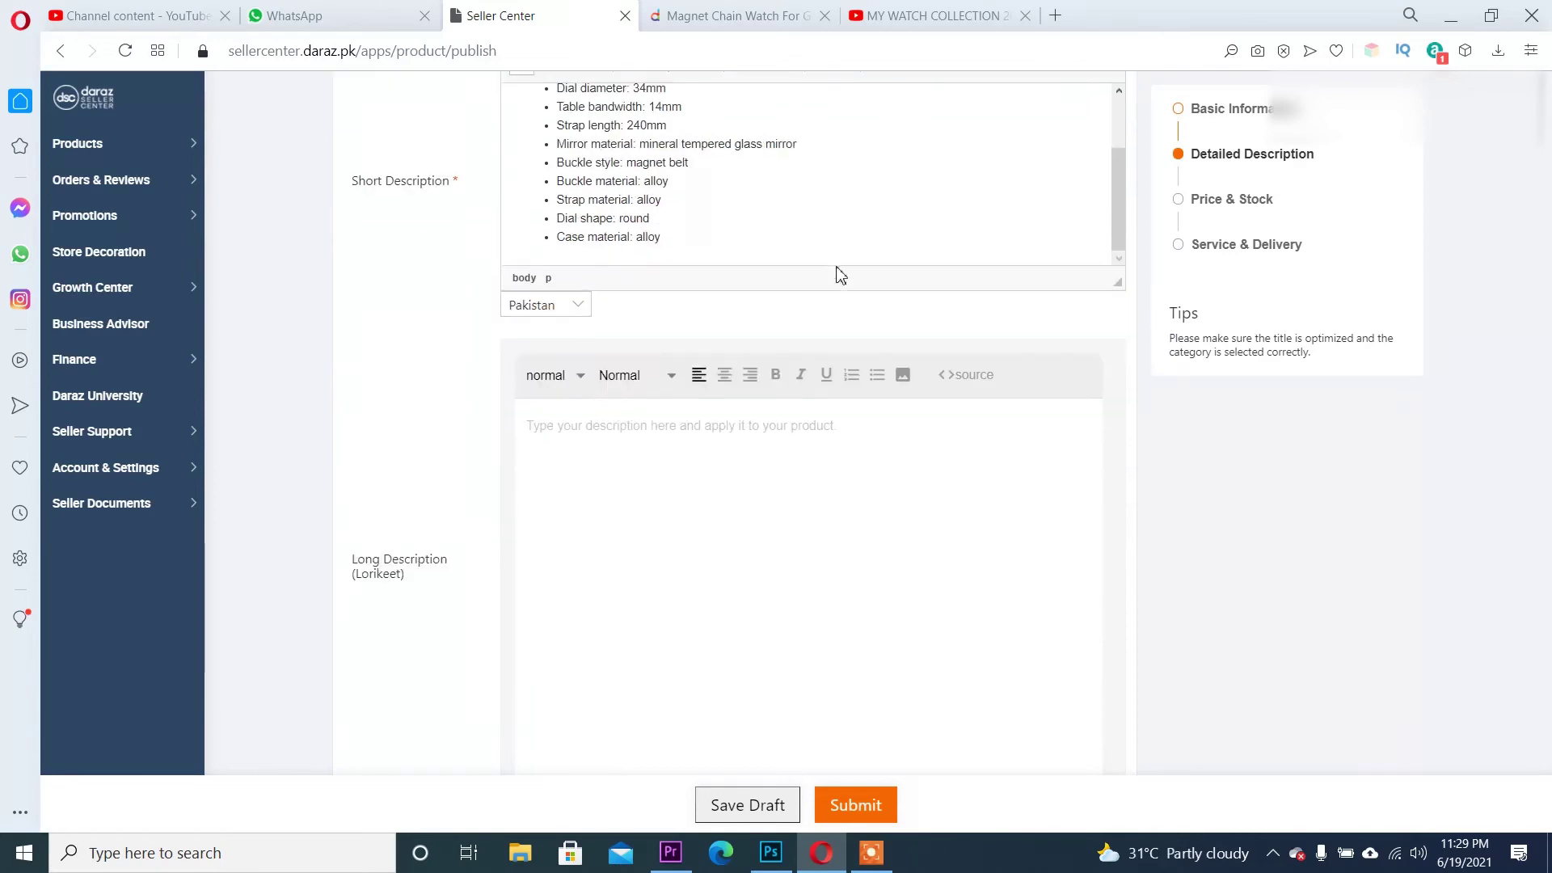
pyautogui.click(668, 513)
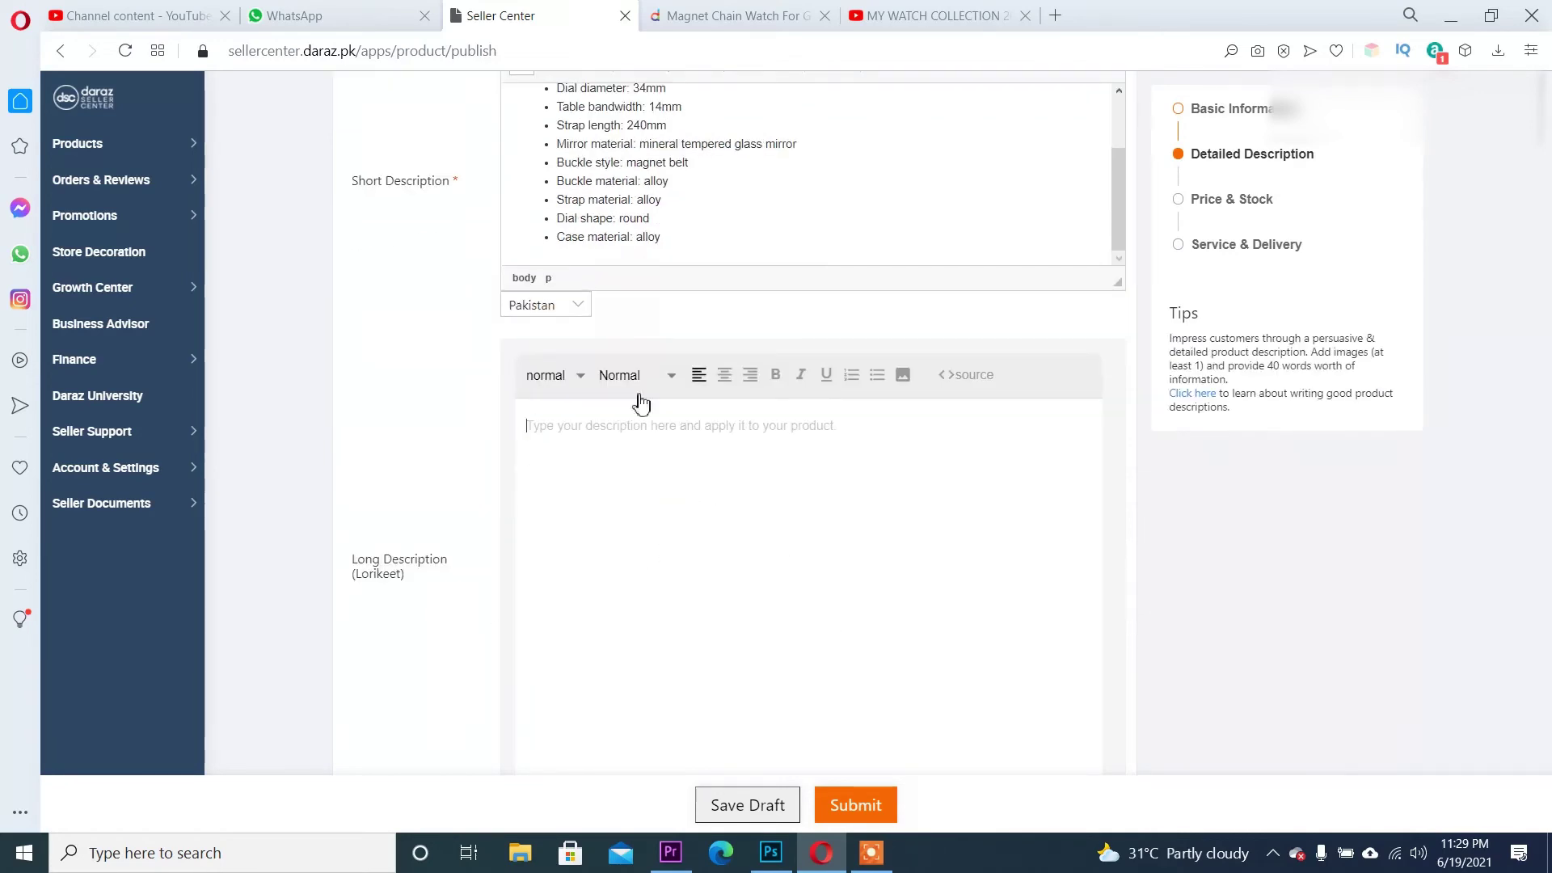
pyautogui.scroll(2, 700, 590)
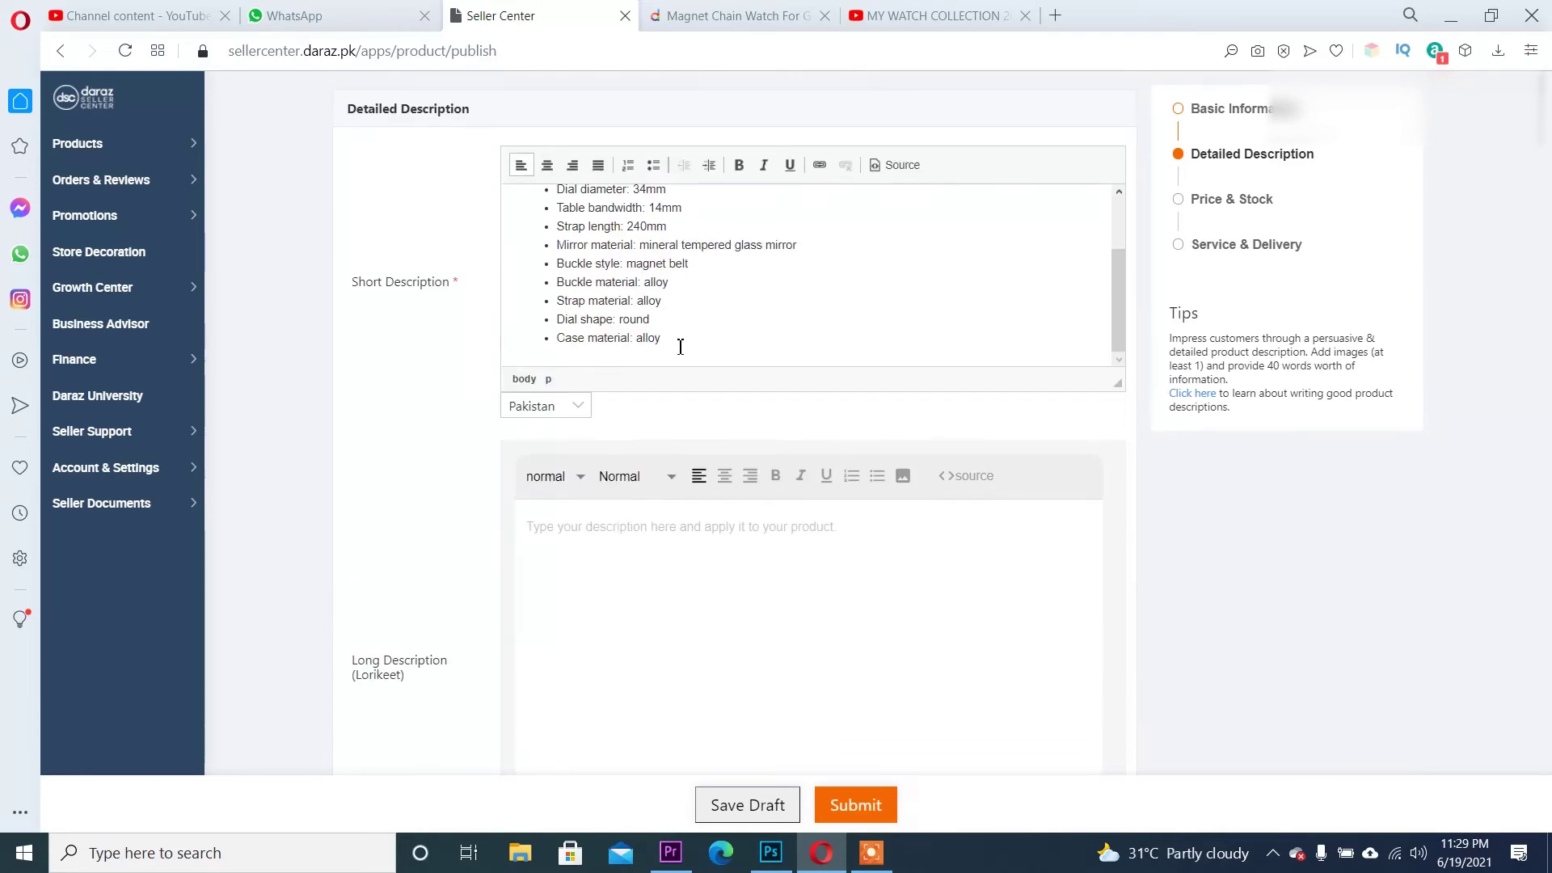
pyautogui.hotkey('ctrl', 'a')
pyautogui.scroll(1, 566, 323)
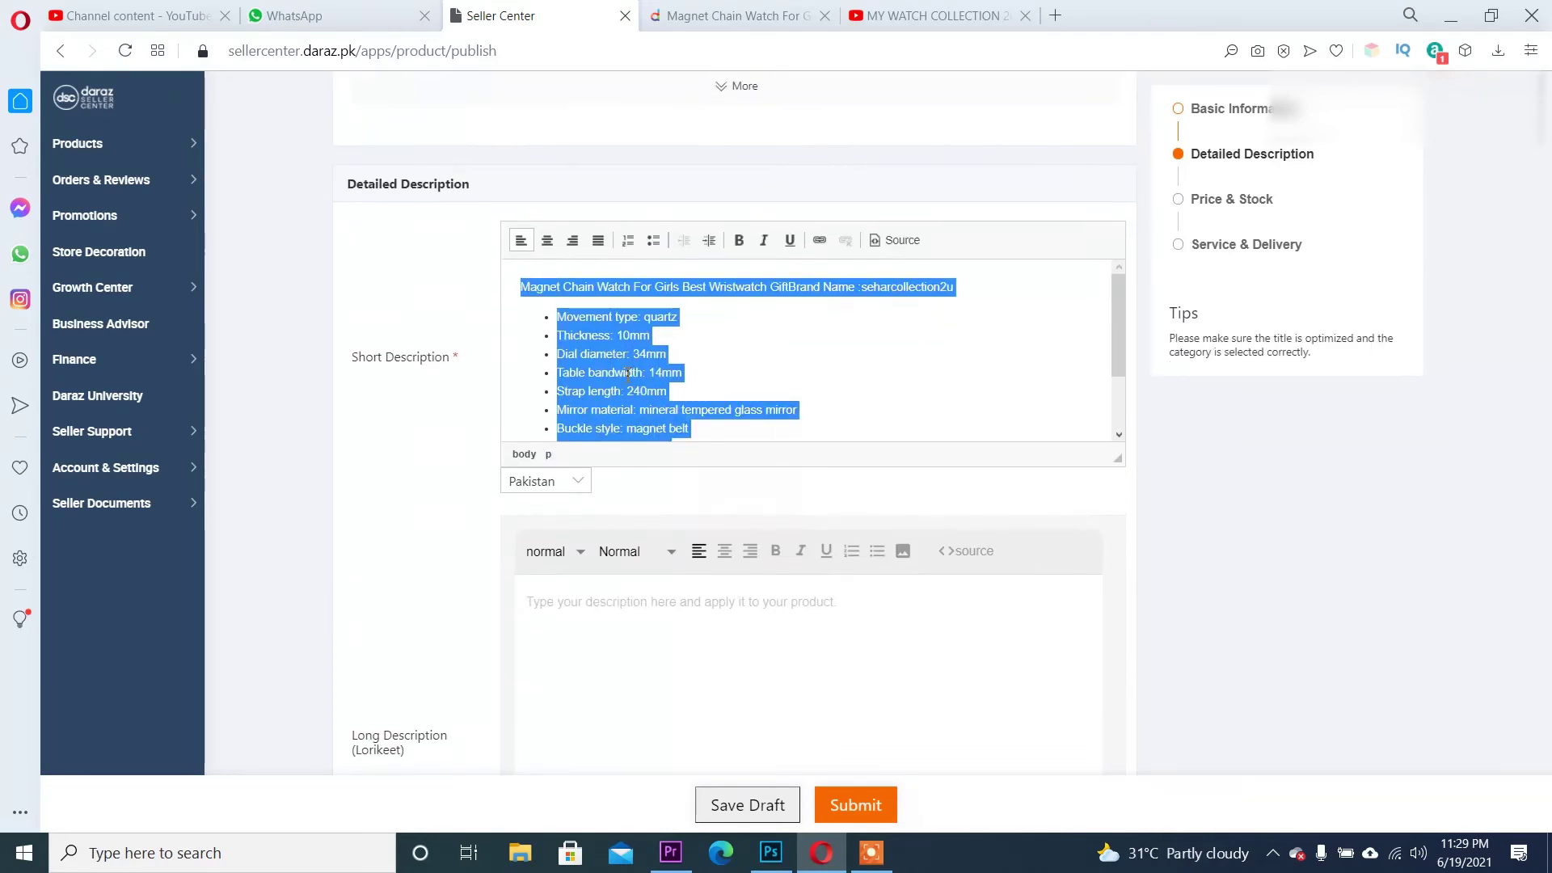
pyautogui.rightClick(628, 374)
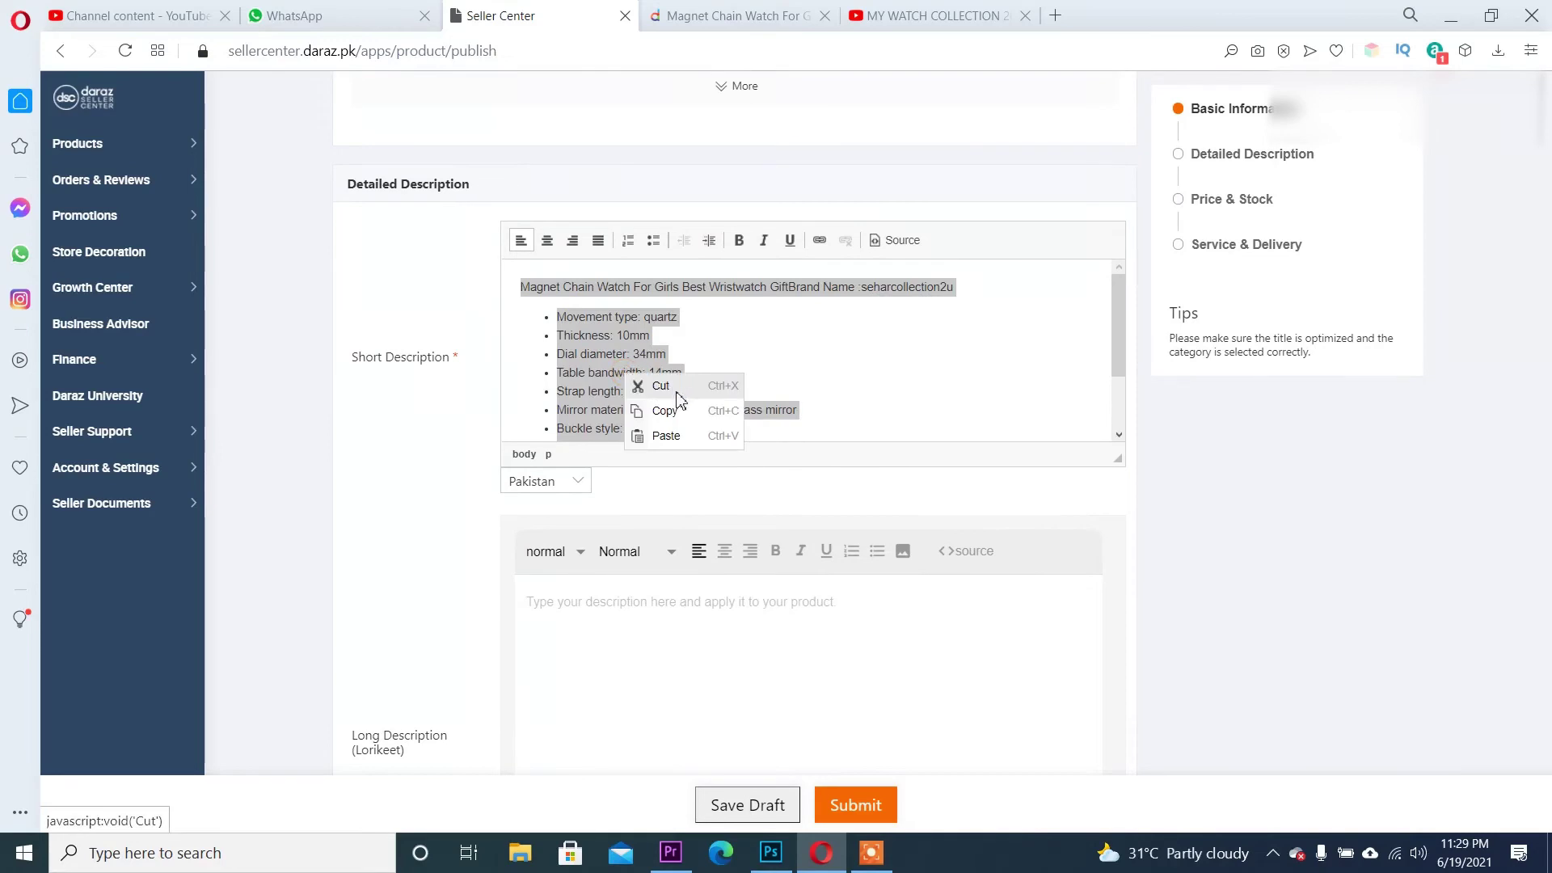
pyautogui.click(671, 411)
pyautogui.click(619, 639)
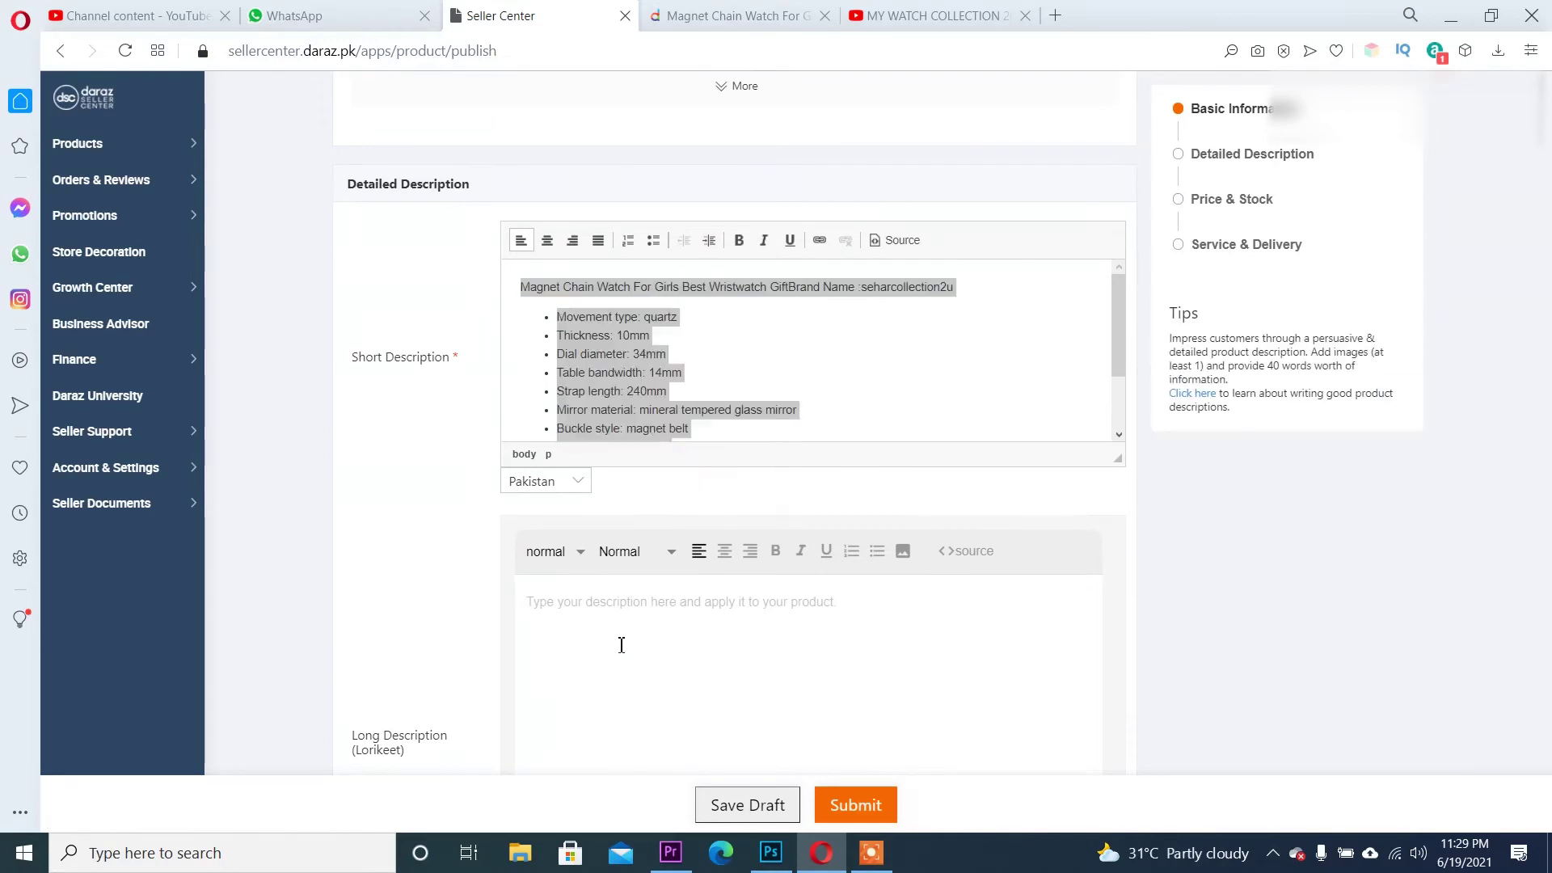
pyautogui.hotkey('ctrl', 'v')
# Paste the same copied product name and bulleted details into the English description
pyautogui.scroll(-5, 617, 623)
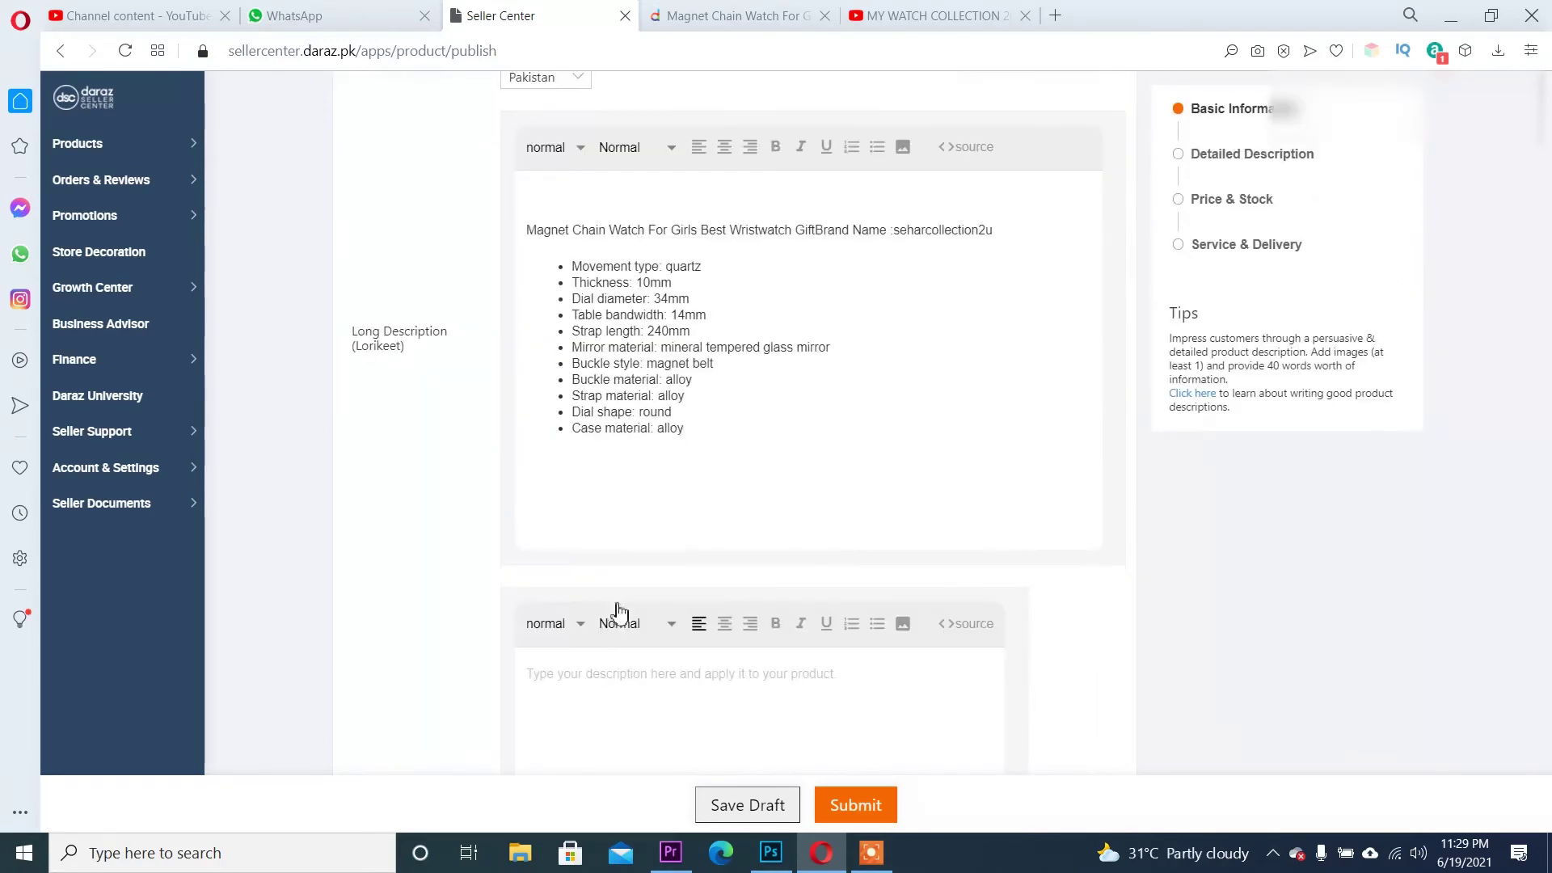
pyautogui.scroll(-5, 700, 450)
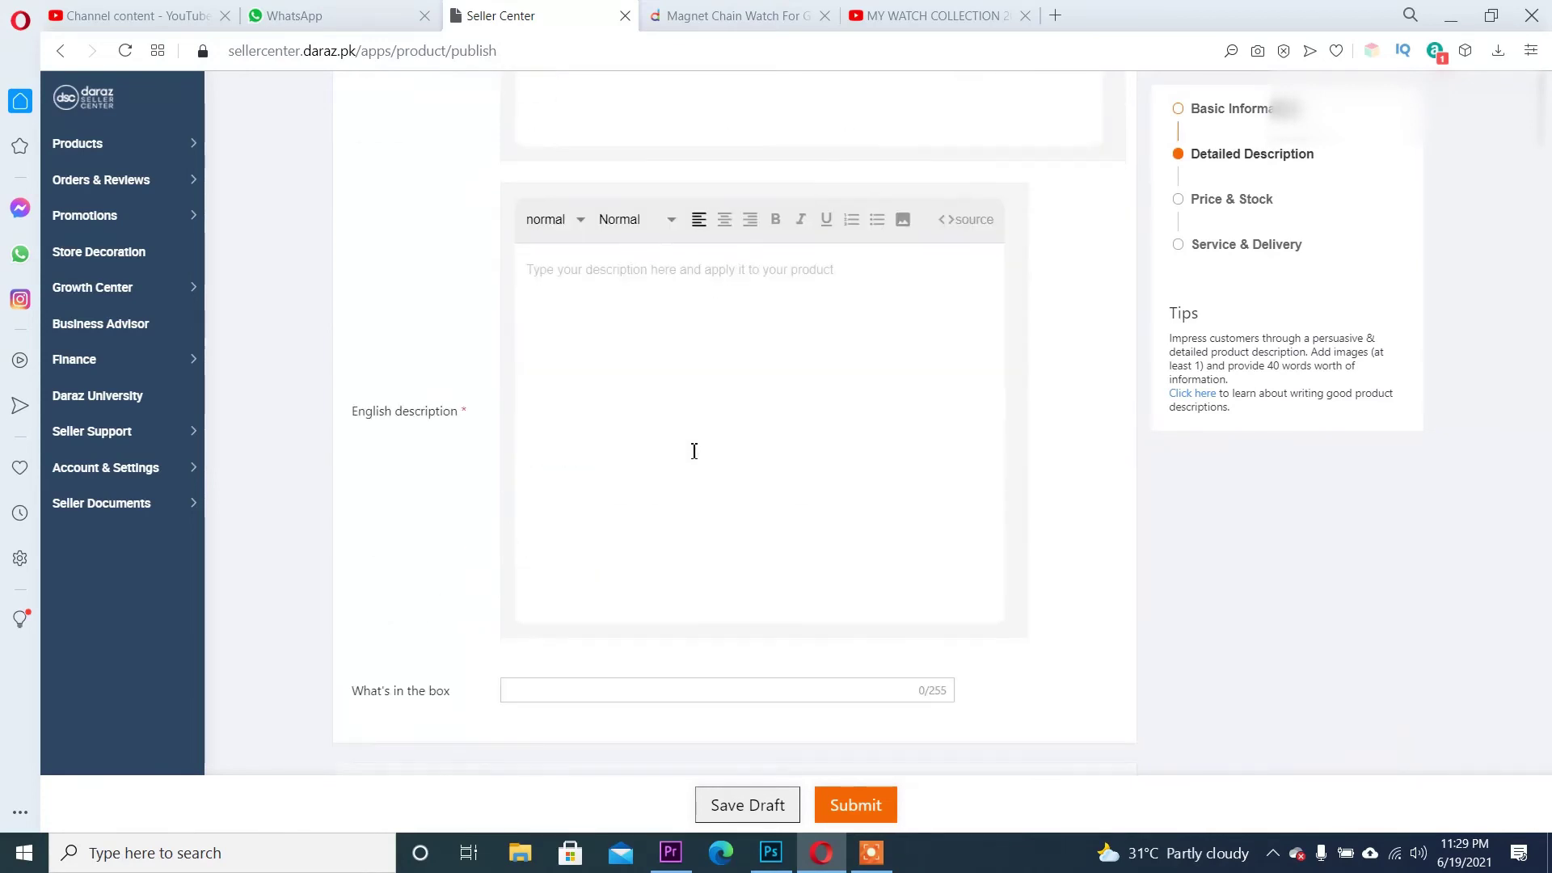
pyautogui.click(638, 361)
pyautogui.hotkey('ctrl', 'v')
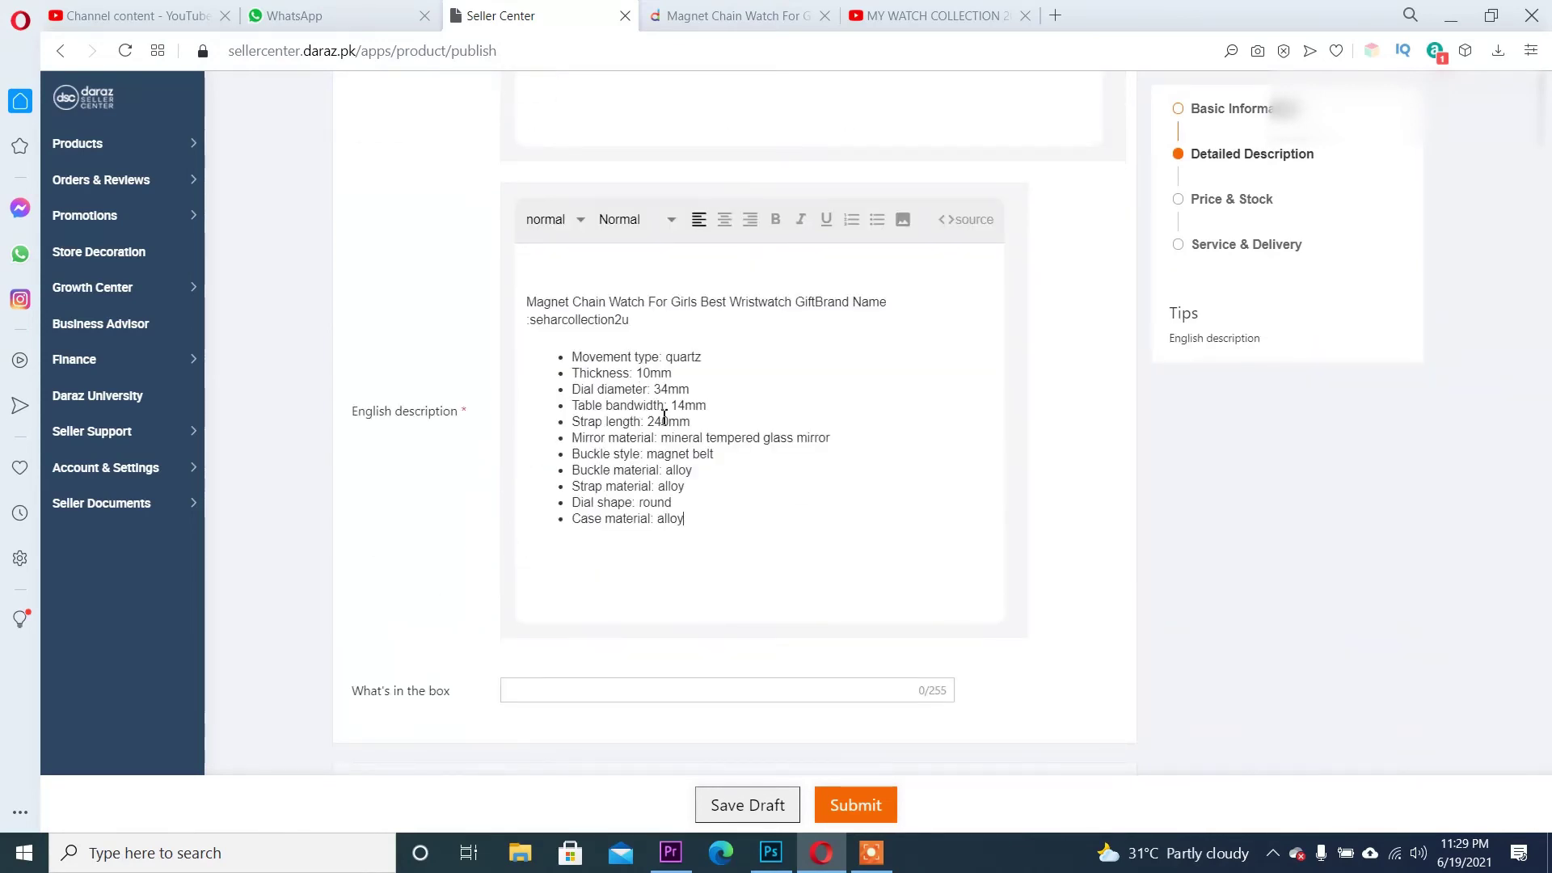
# Enter "1 x Watch" as the contents for What's in the box
pyautogui.scroll(-3, 665, 415)
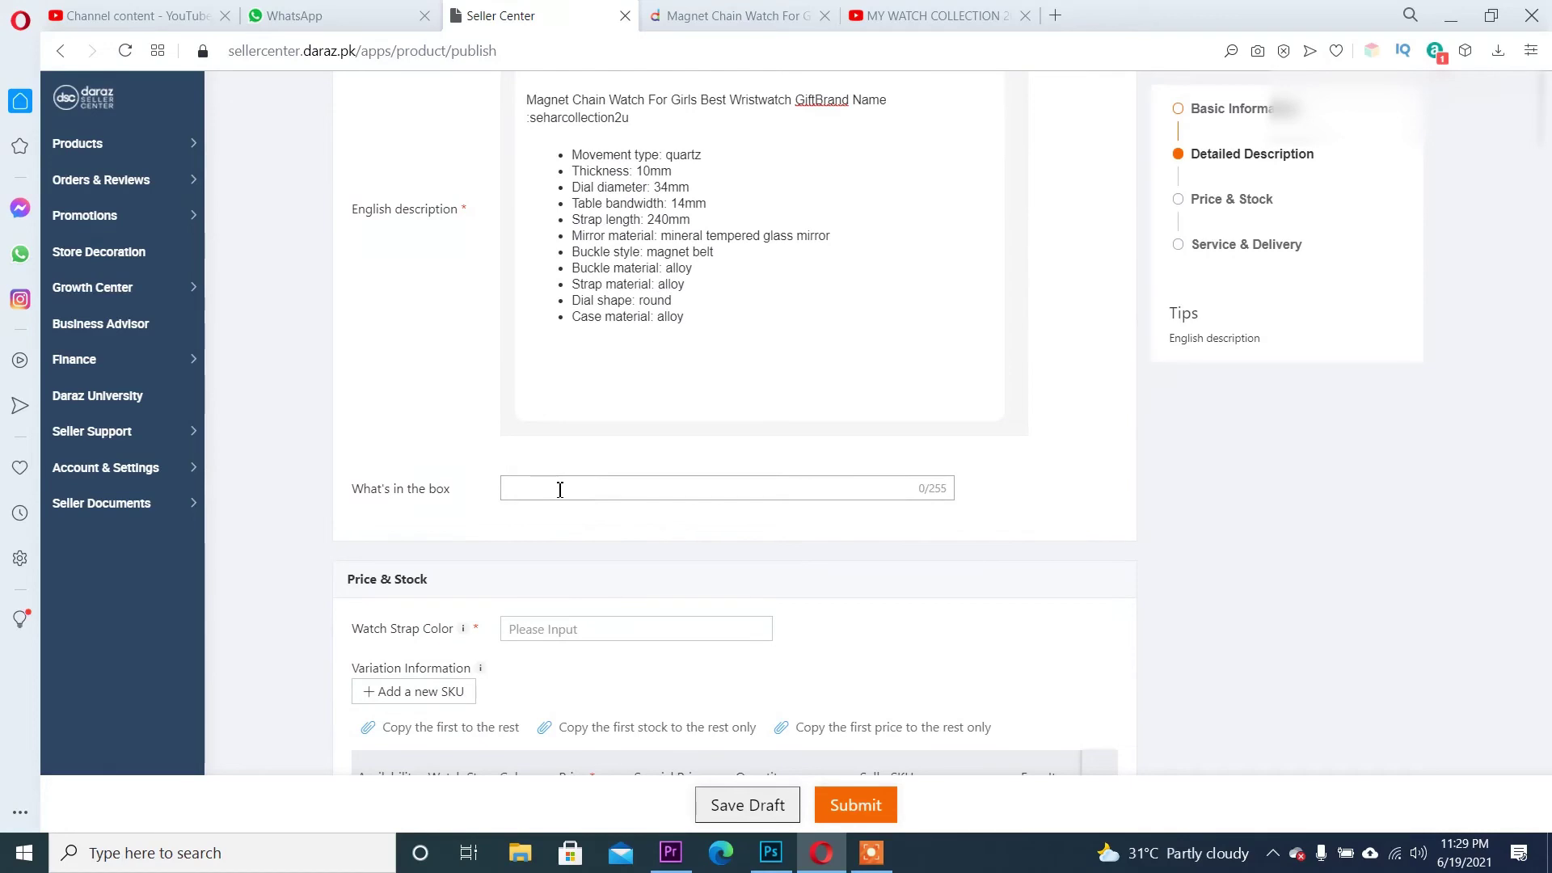
pyautogui.click(560, 490)
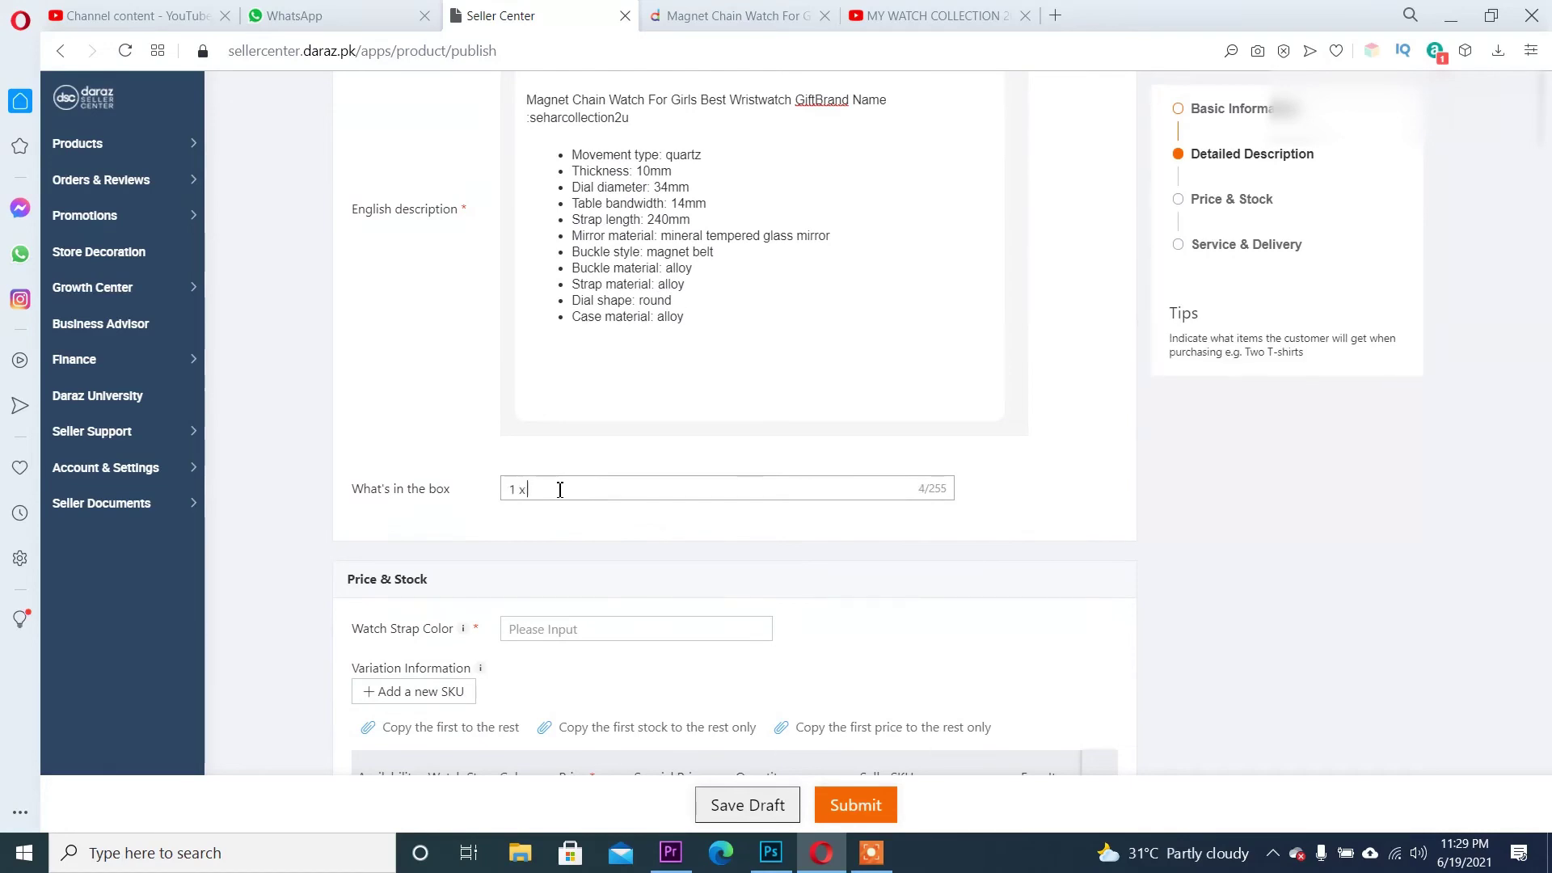
pyautogui.write('1 x Watch')
# Check the strap colours on the reference watch listing and set the new product's Watch Strap Color to Blue
pyautogui.scroll(-1, 584, 588)
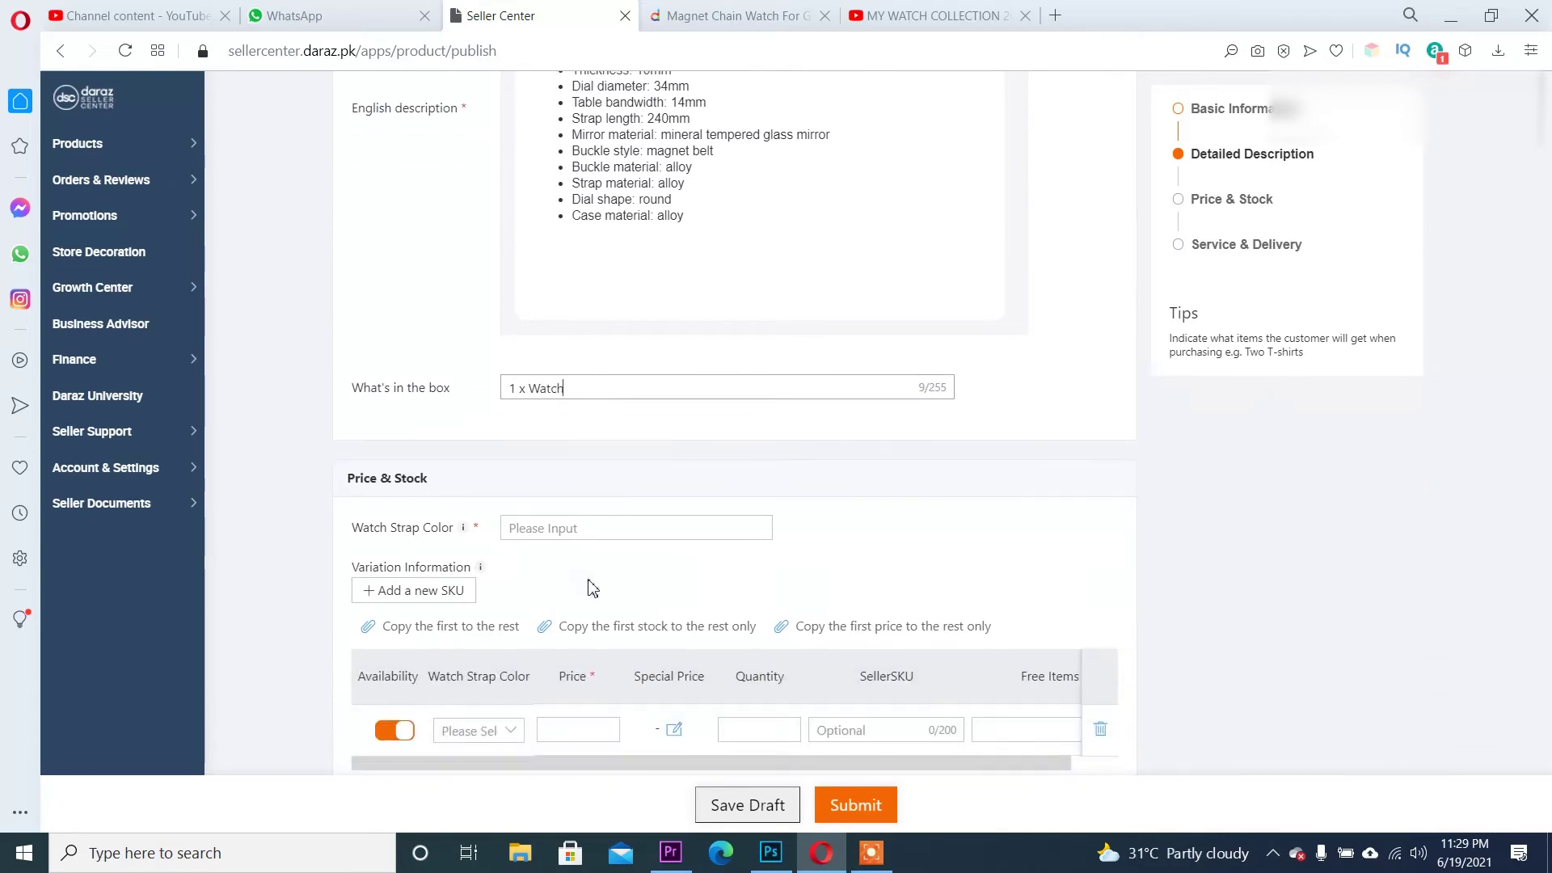
pyautogui.click(554, 527)
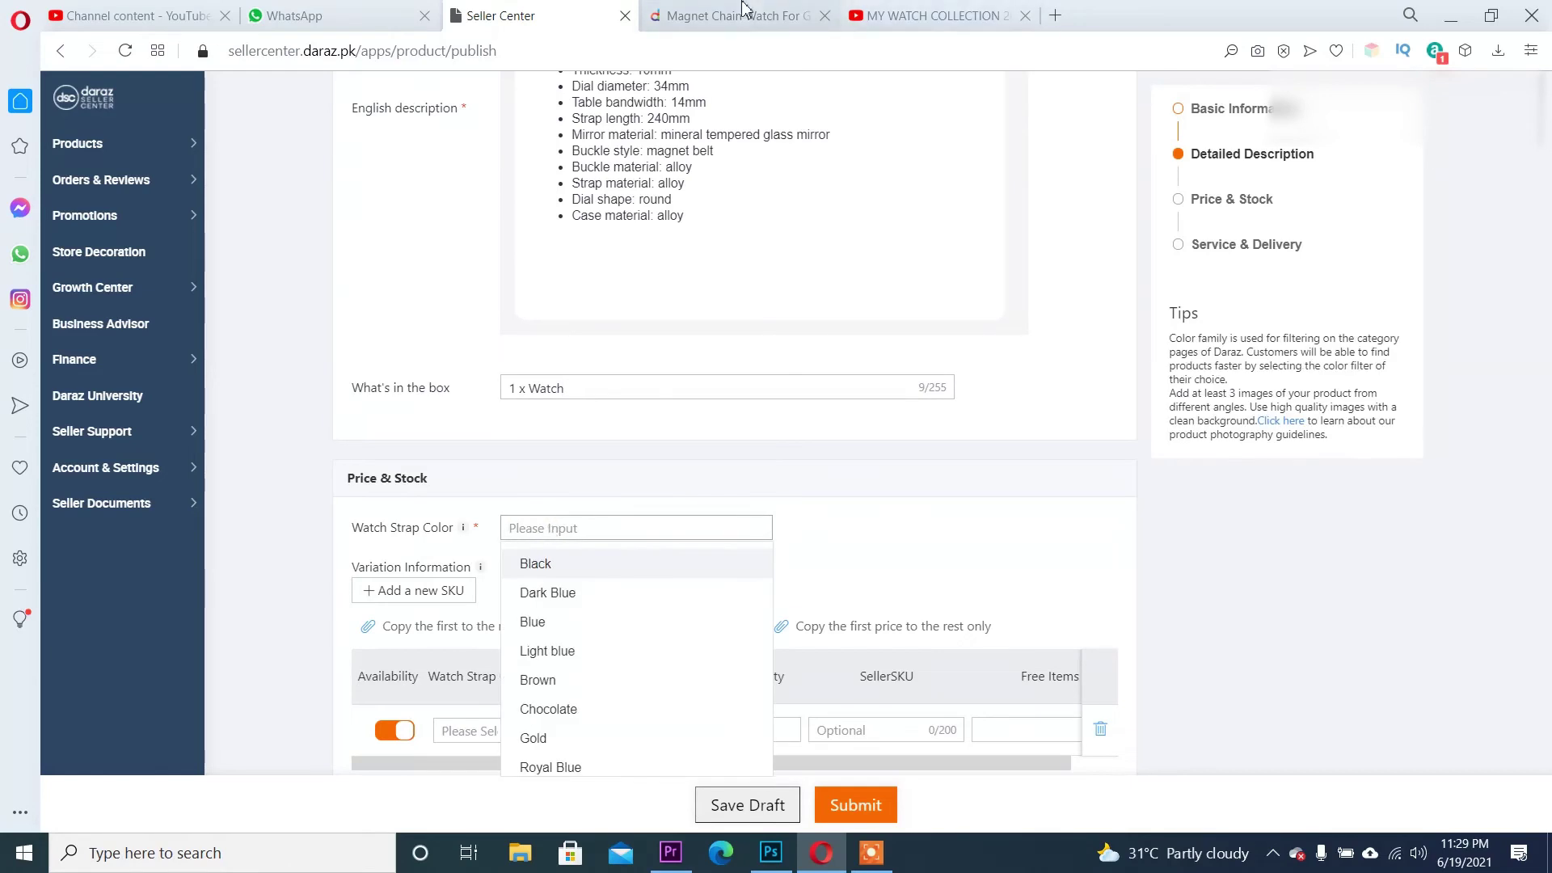
pyautogui.click(744, 20)
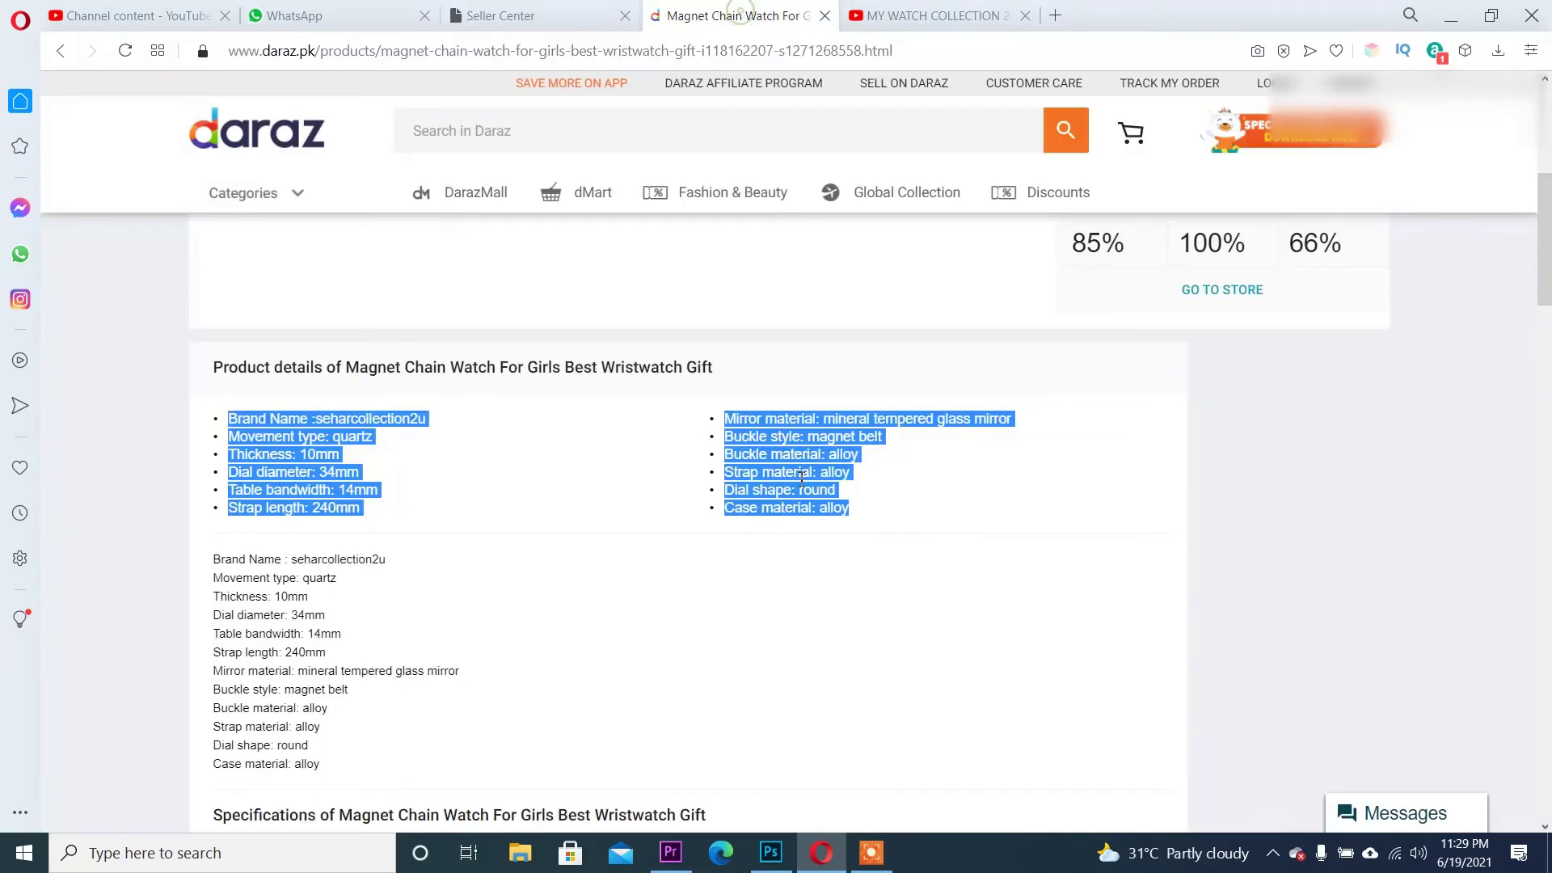
pyautogui.scroll(5, 810, 477)
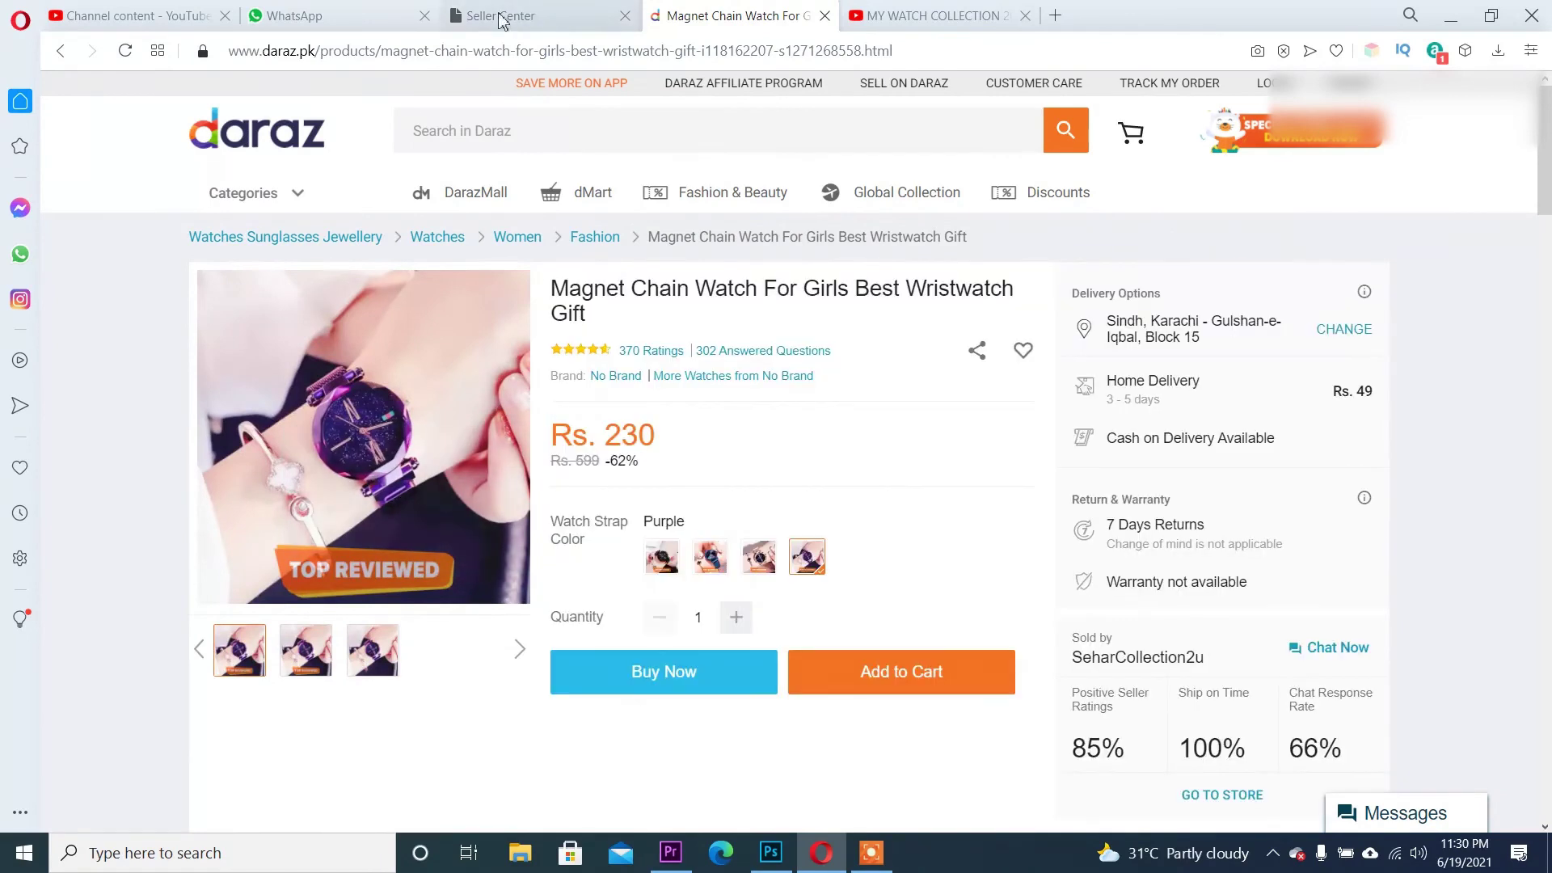
pyautogui.click(550, 25)
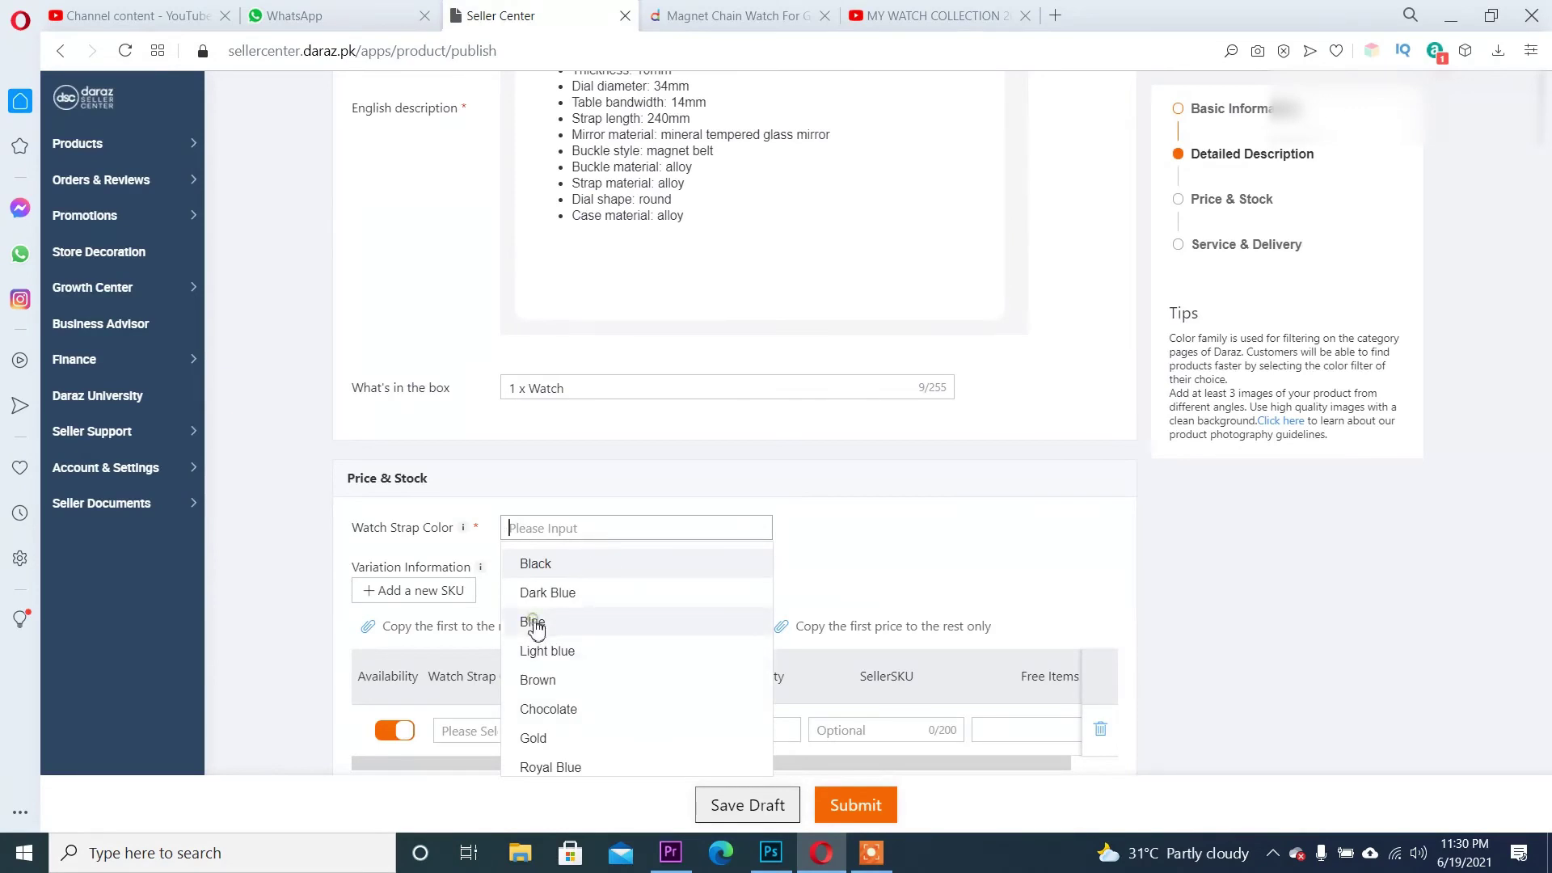
pyautogui.click(533, 622)
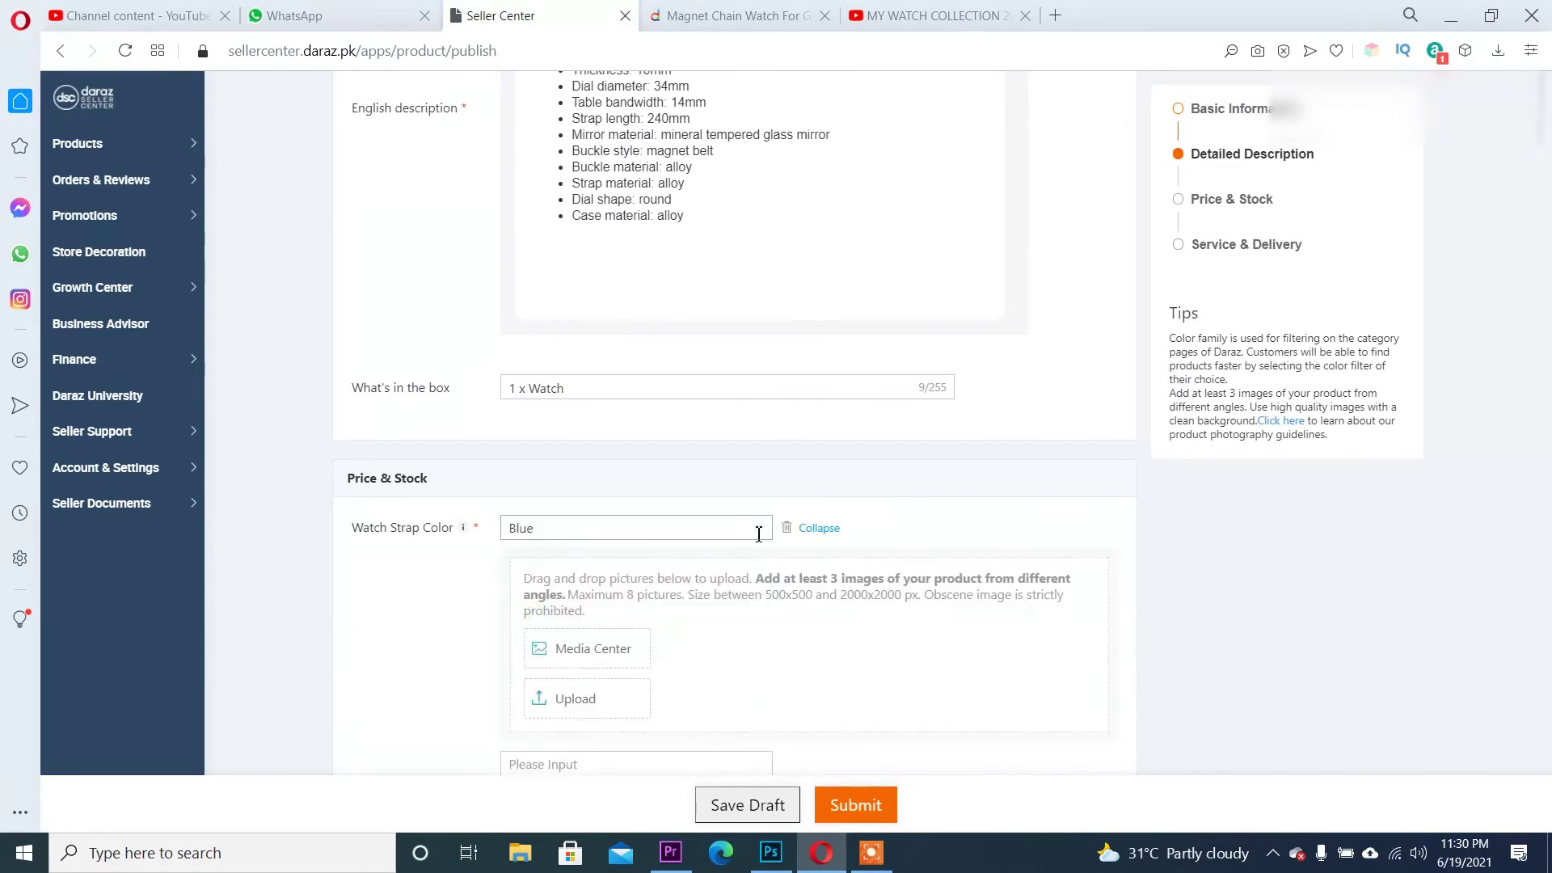
# Upload the image "daraz pic" from Local Disk (E:) as the picture for the Blue strap variation
pyautogui.scroll(-1, 897, 543)
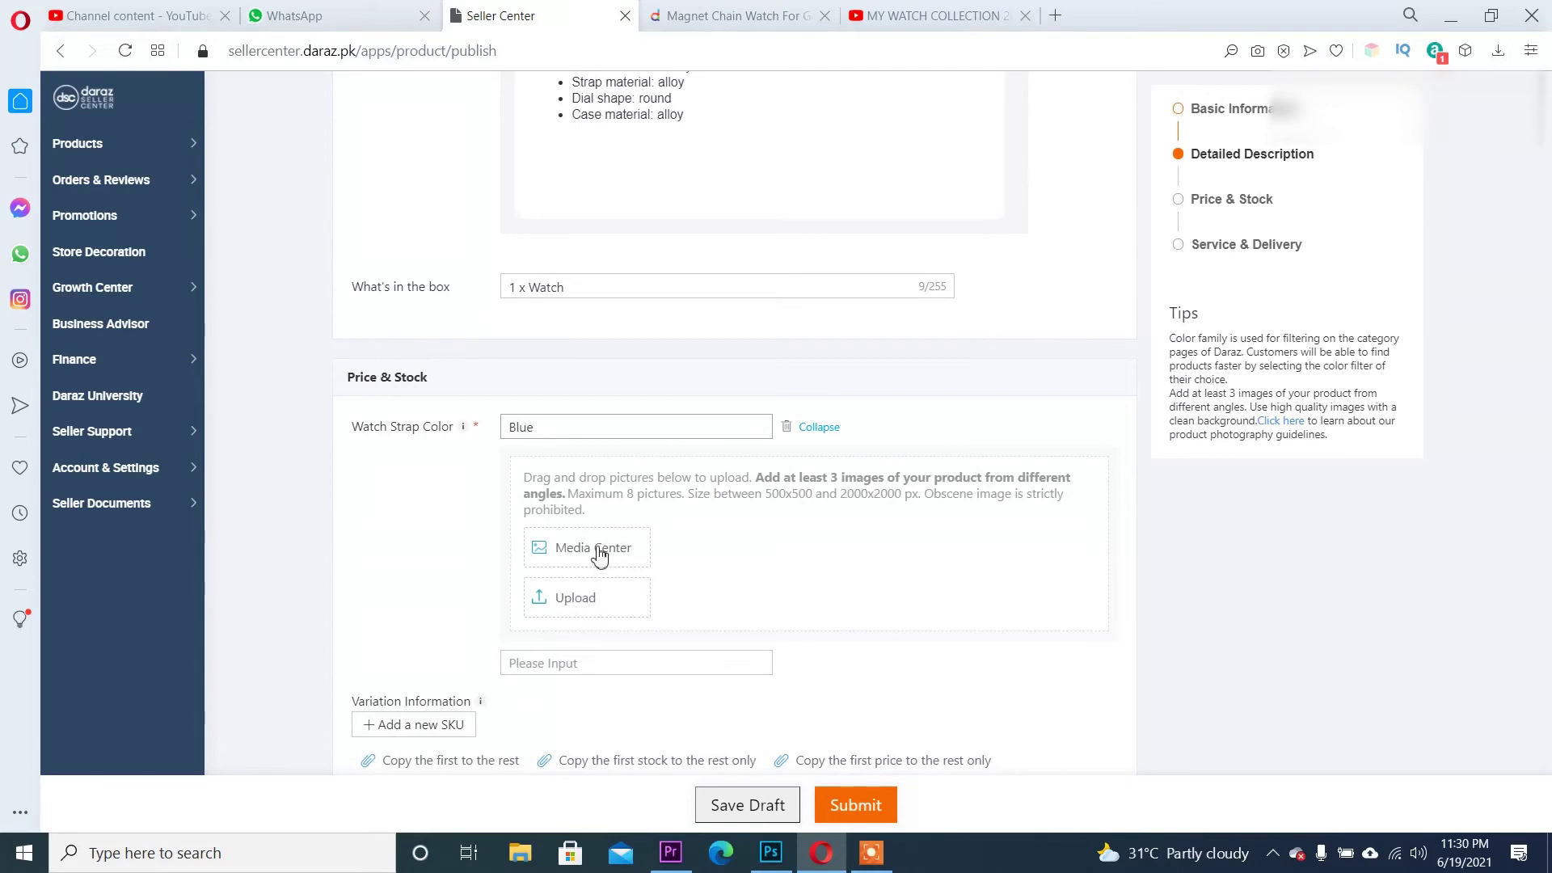
pyautogui.click(595, 605)
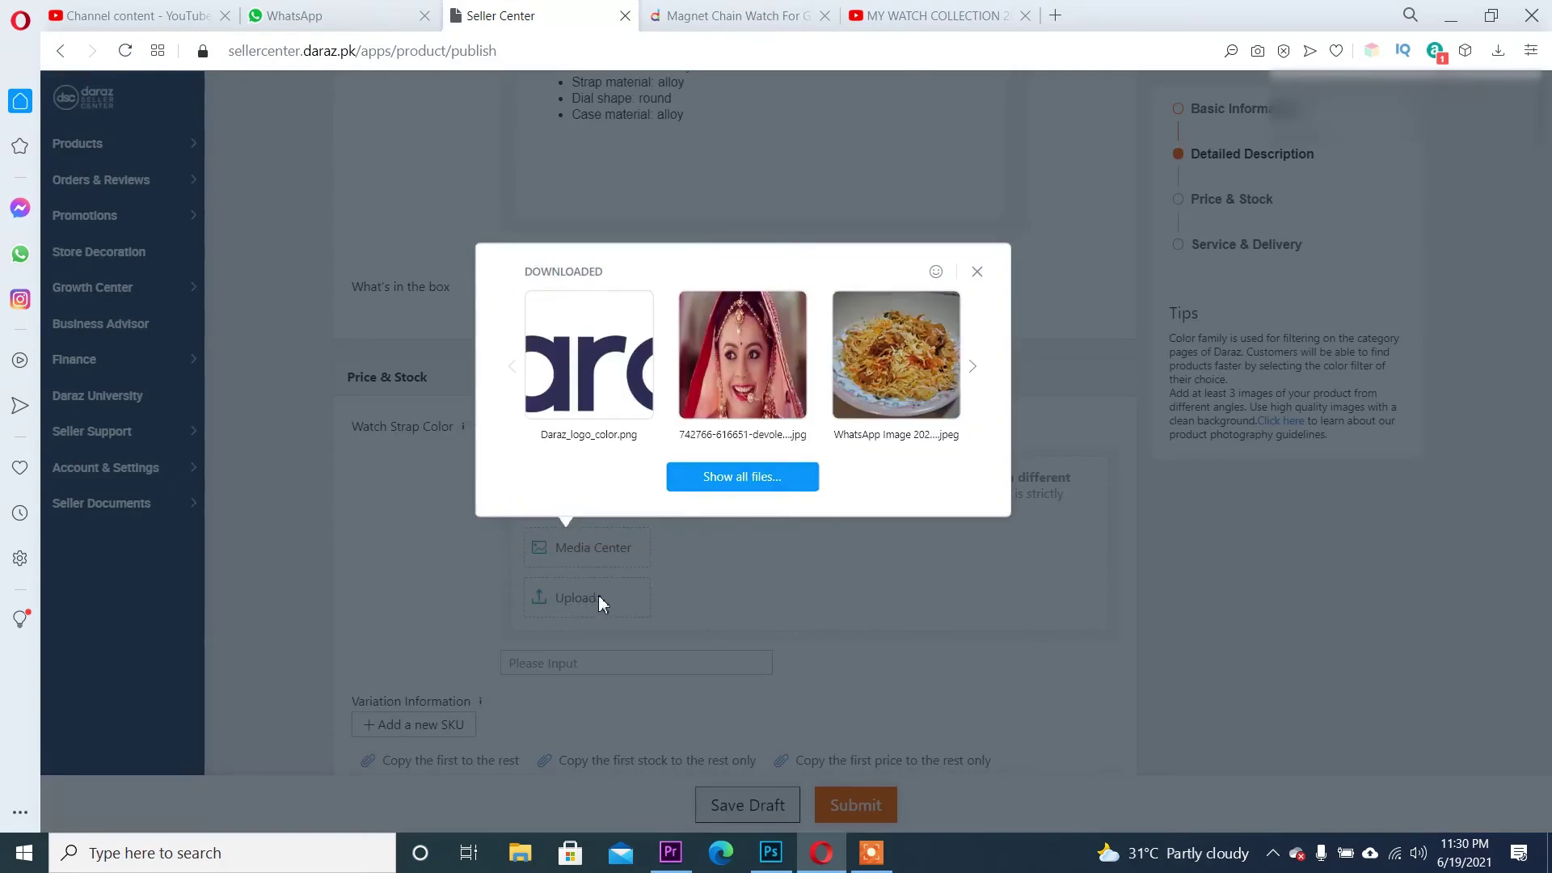
pyautogui.click(735, 477)
pyautogui.scroll(-1, 589, 627)
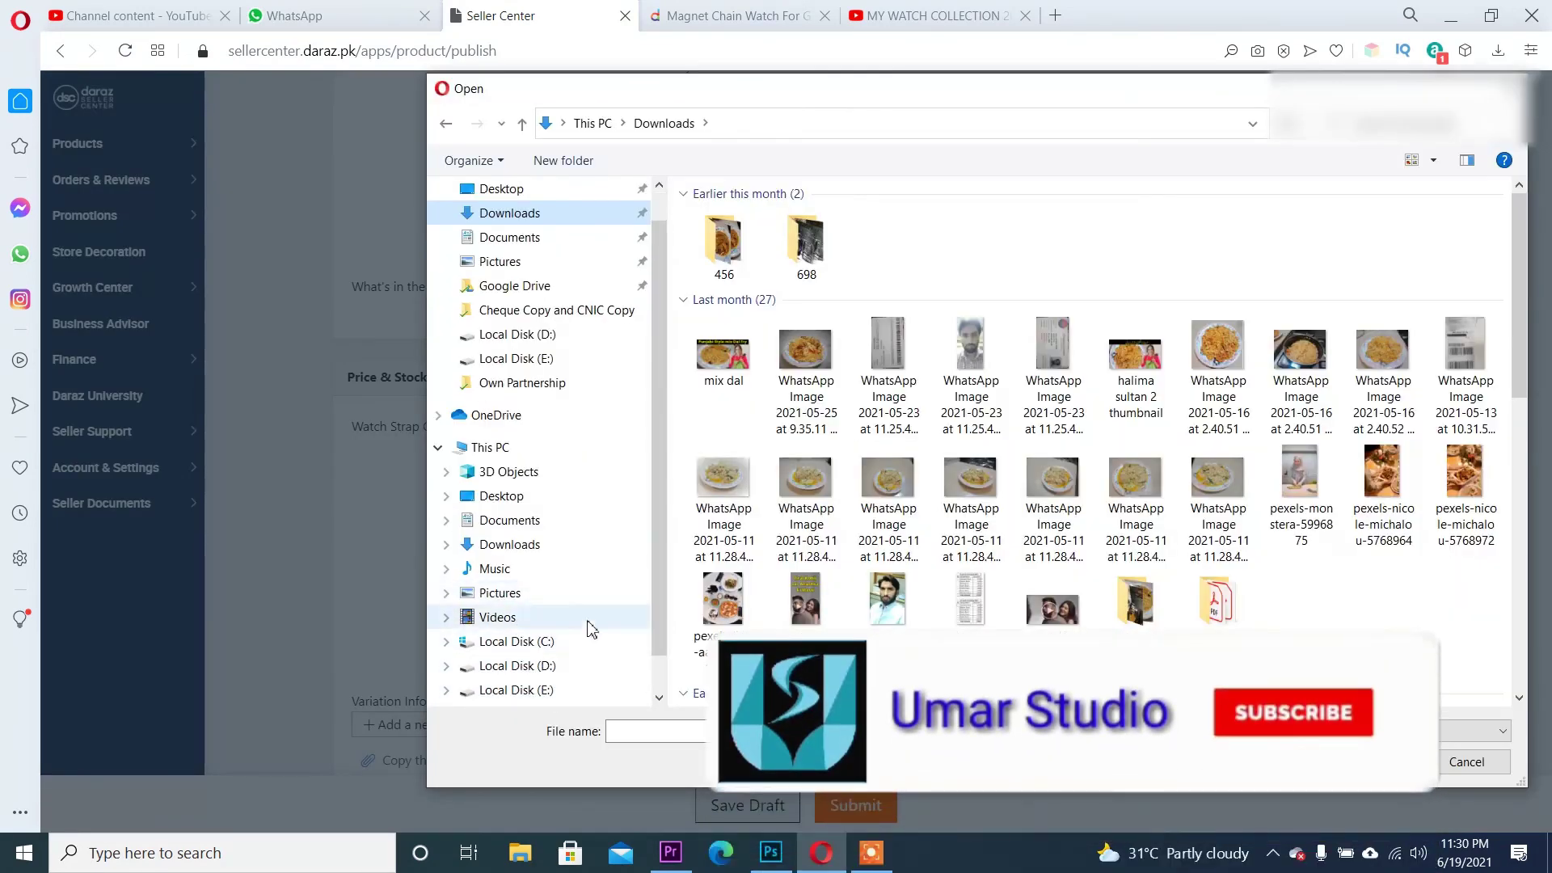
pyautogui.click(515, 668)
pyautogui.click(525, 690)
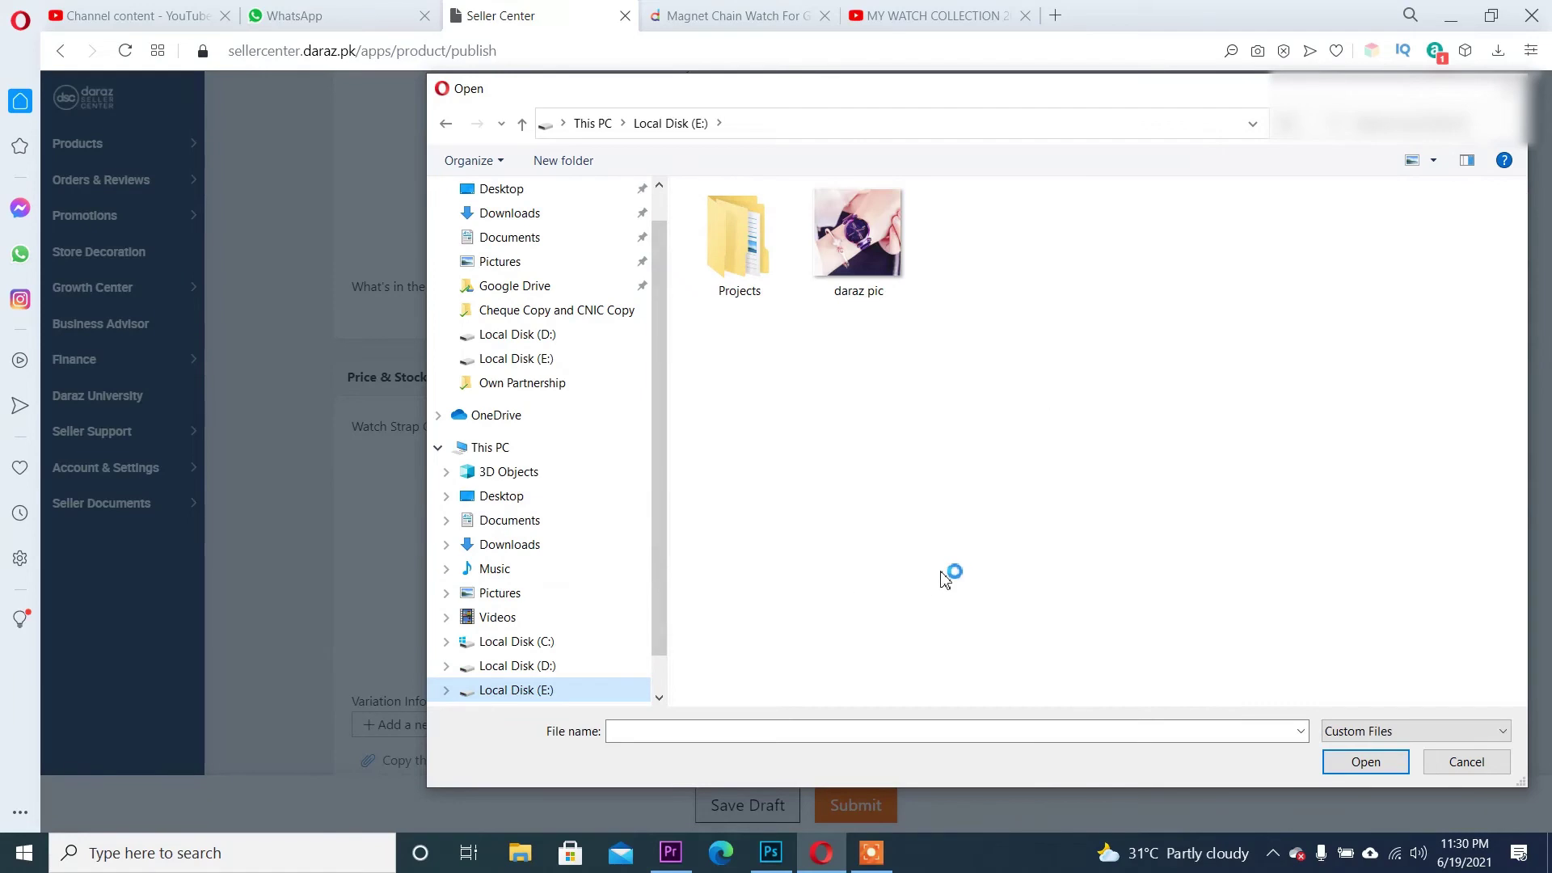
pyautogui.click(873, 243)
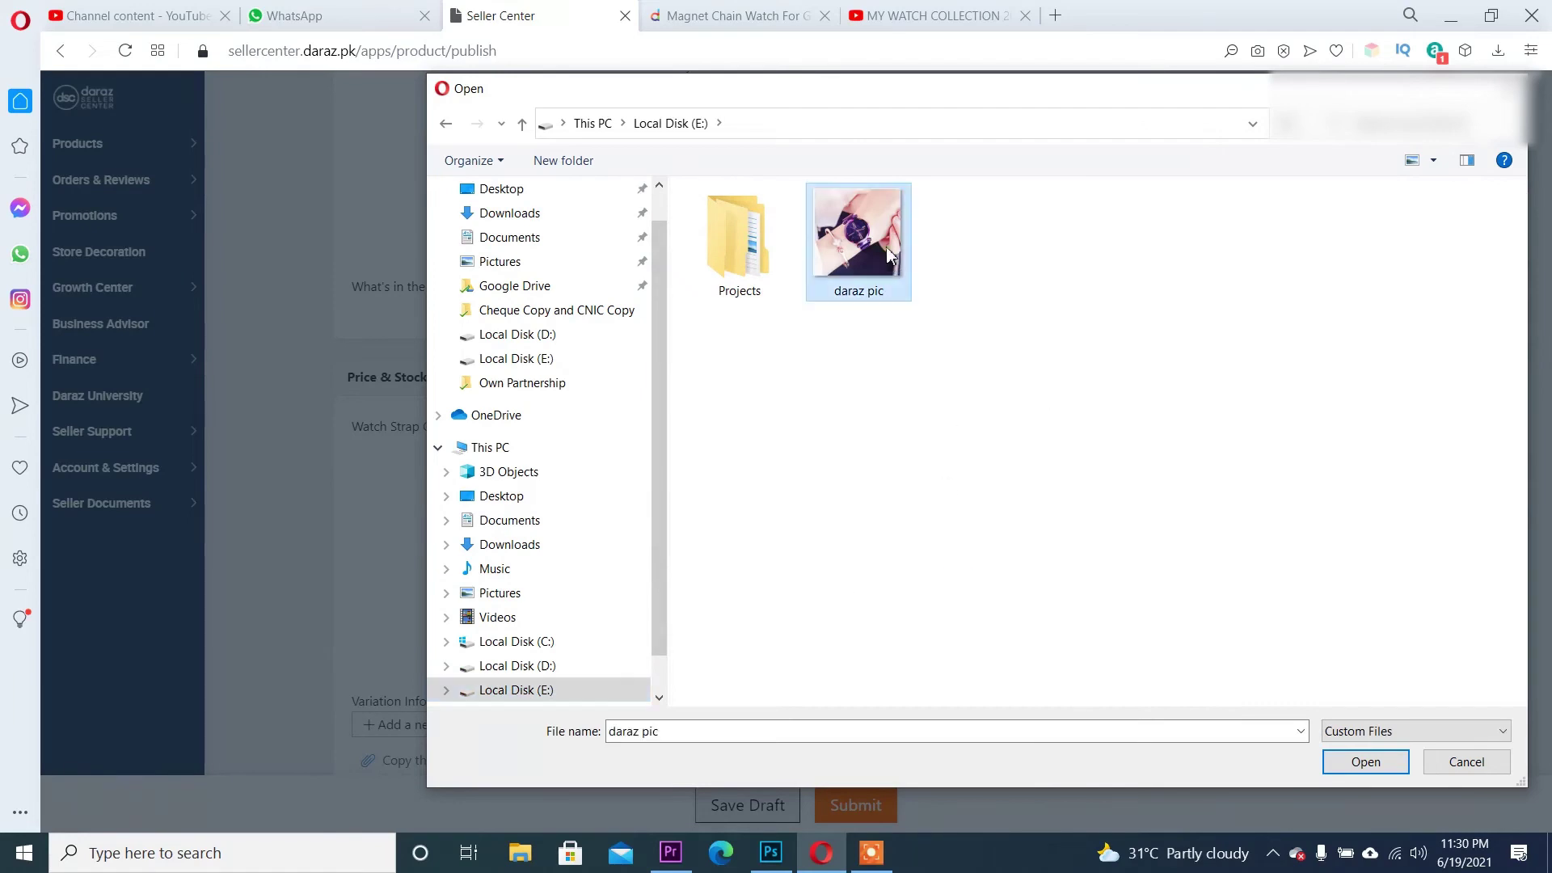
pyautogui.click(1367, 764)
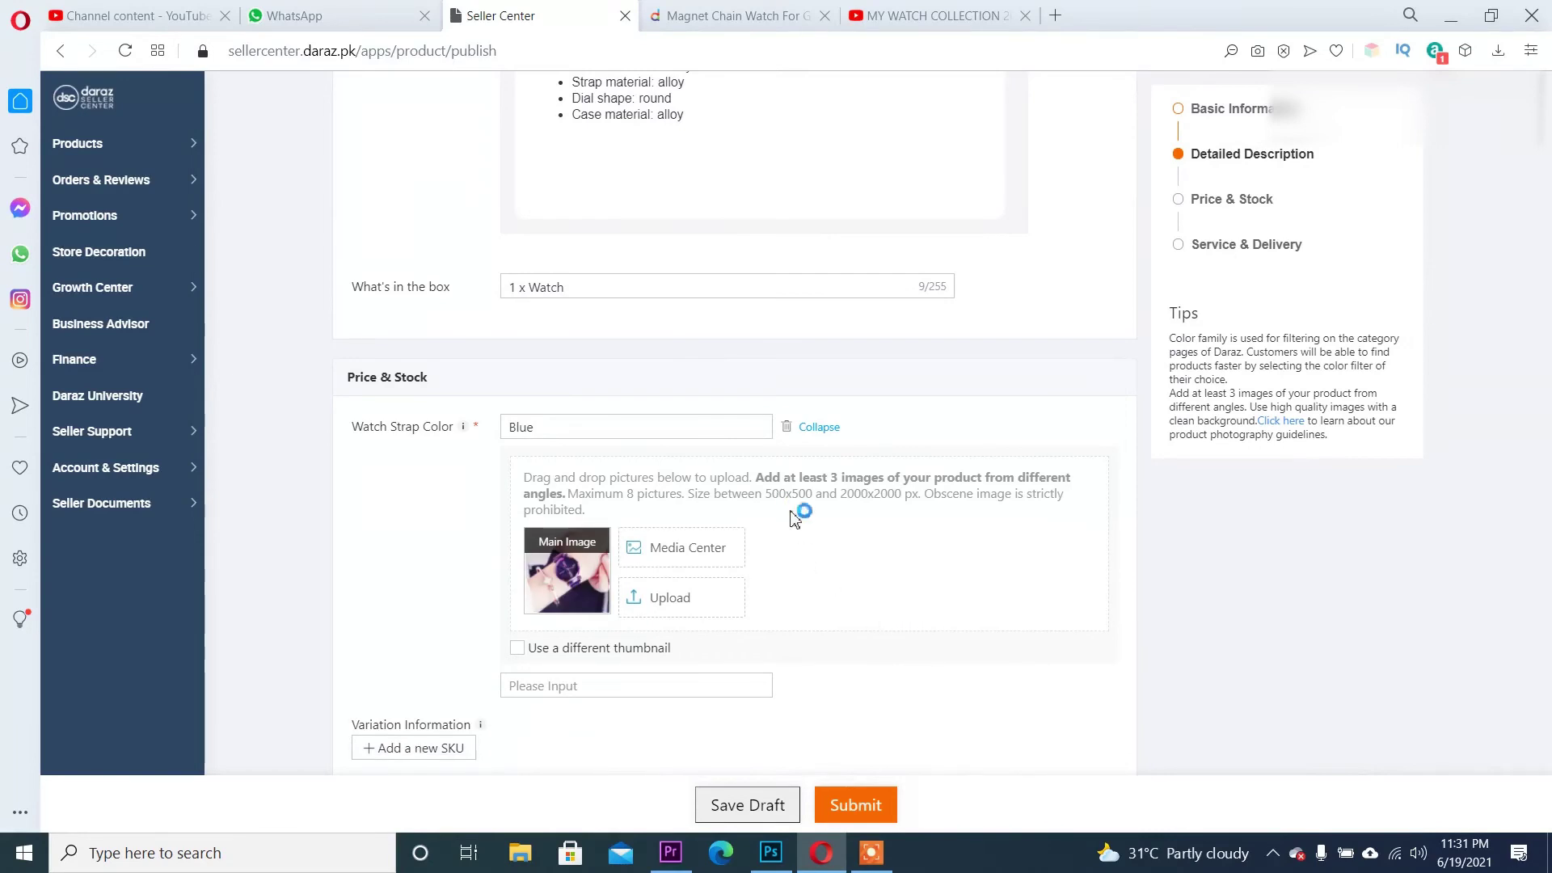
# Switch to File Explorer and open the "daraz pic" image from Local Disk (E:) in Paint
pyautogui.hotkey('alt', 'Tab')
pyautogui.click(338, 153)
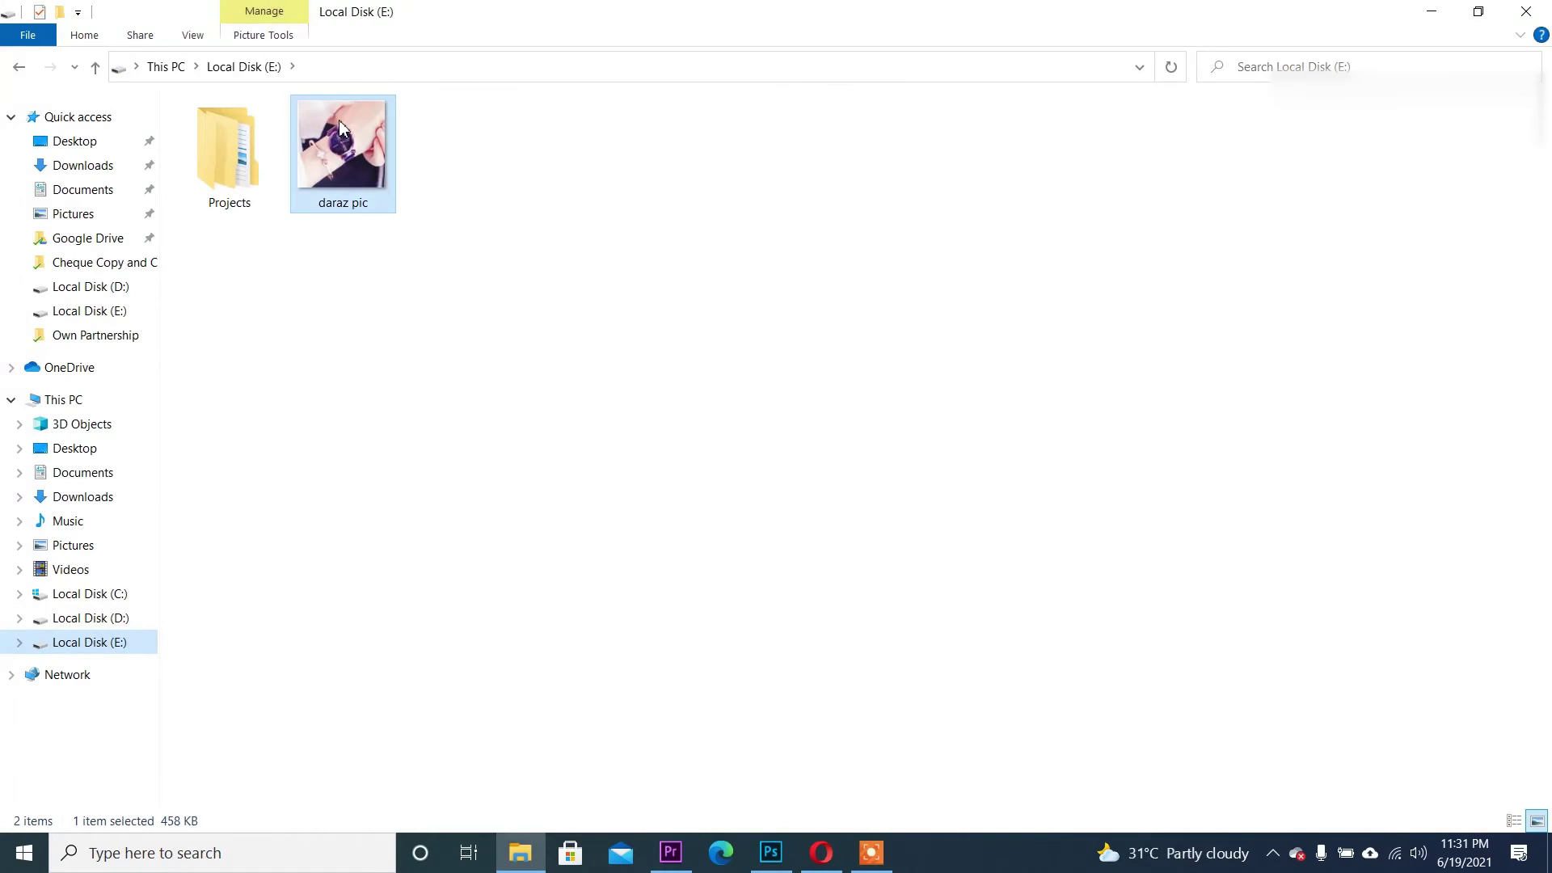
pyautogui.rightClick(339, 120)
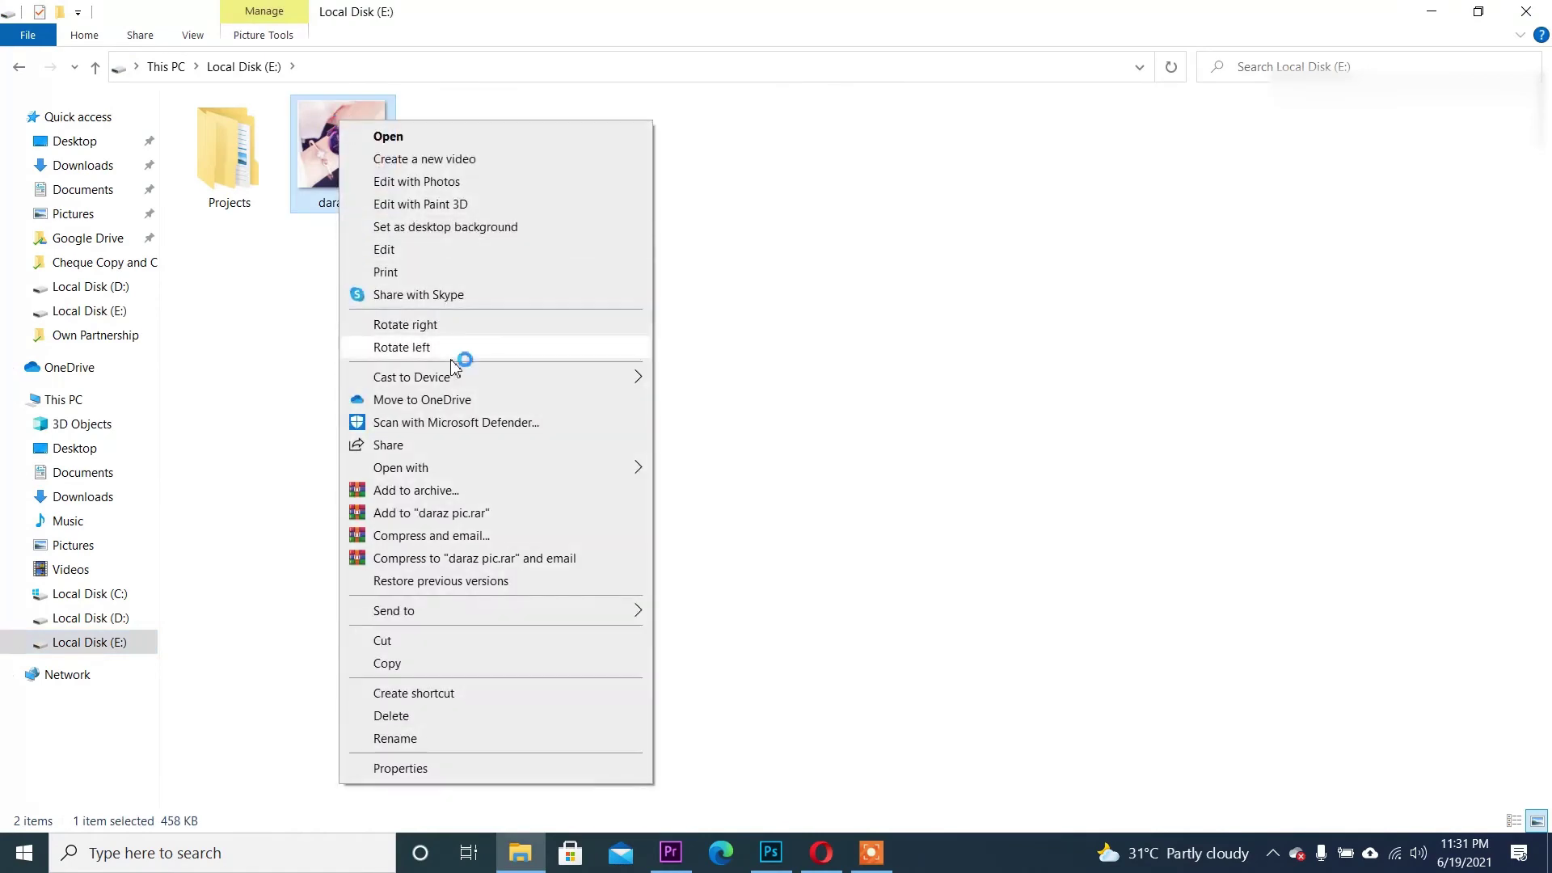
pyautogui.moveTo(462, 385)
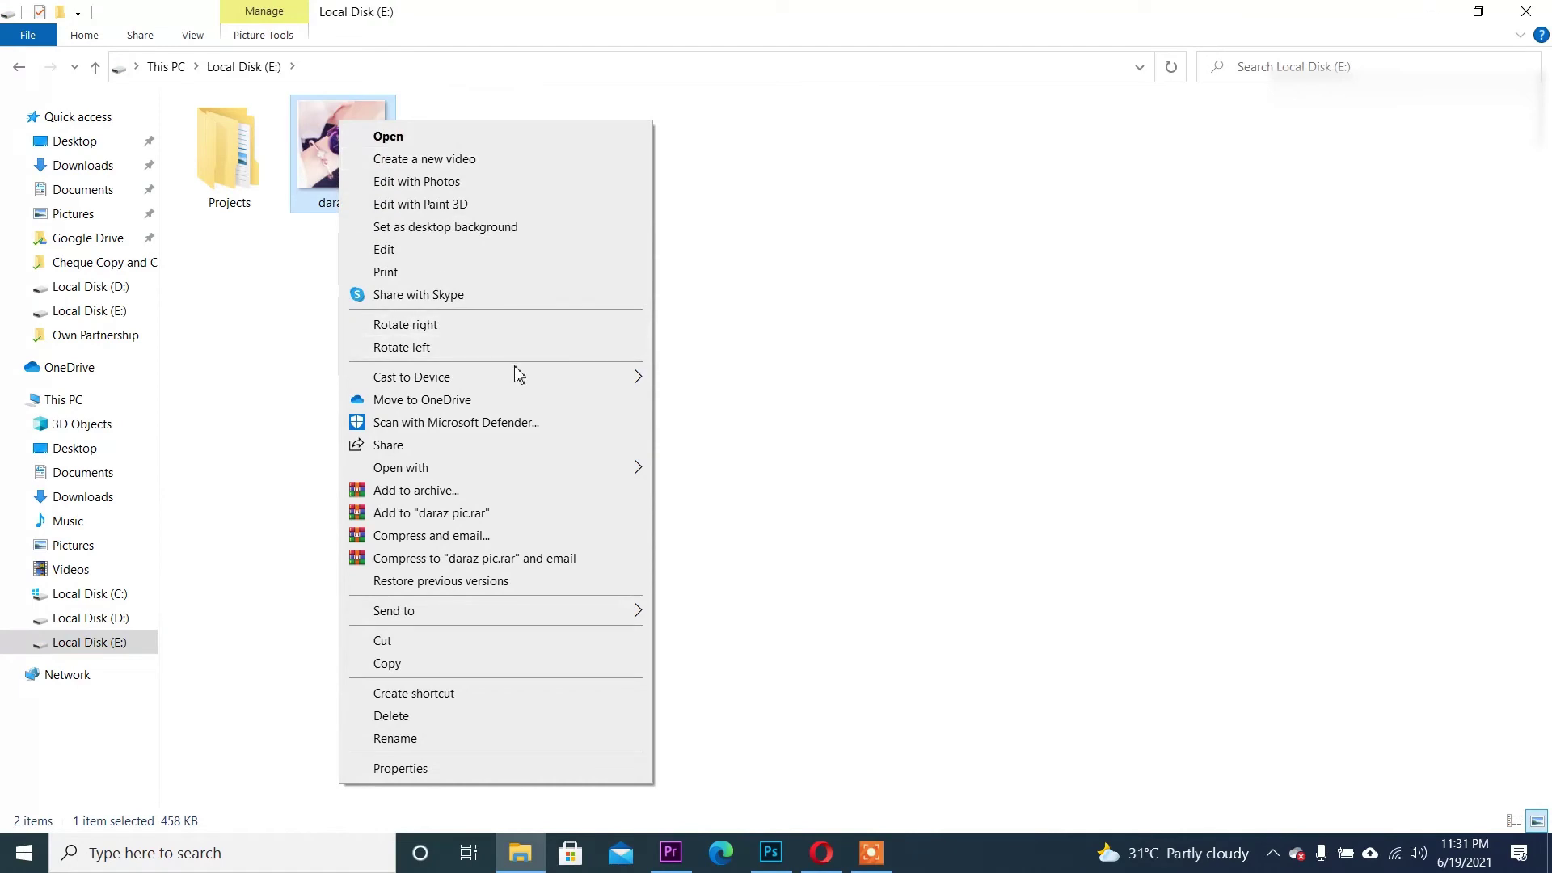
pyautogui.moveTo(639, 477)
pyautogui.click(706, 544)
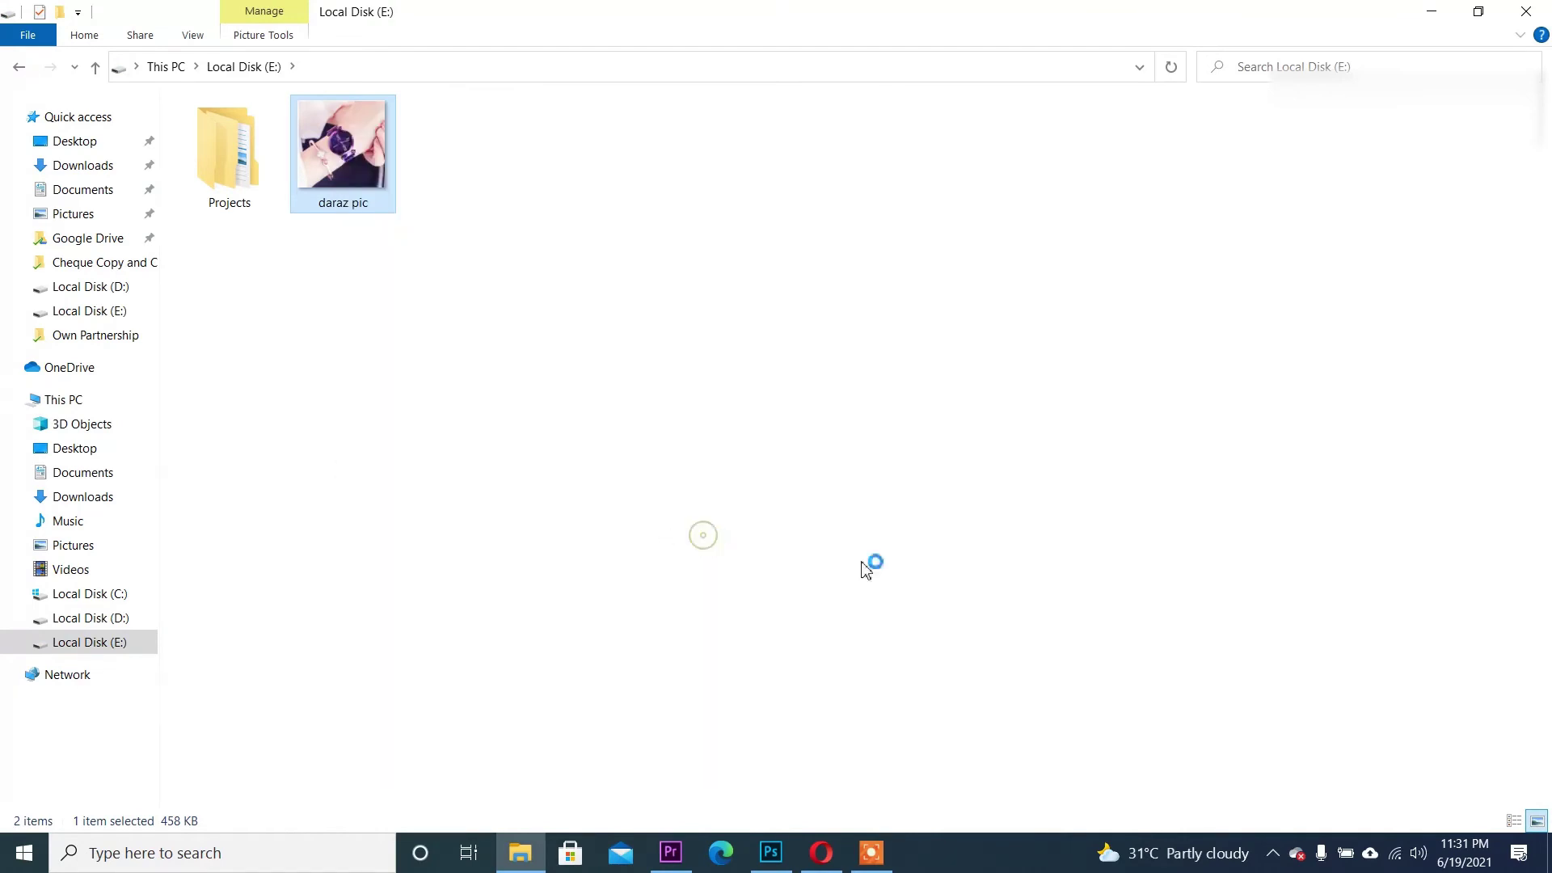
# Extend the canvas beyond the watch photo's edges to about 687 × 709 px
pyautogui.moveTo(526, 411); pyautogui.dragTo(689, 410)
pyautogui.moveTo(348, 653); pyautogui.dragTo(335, 718)
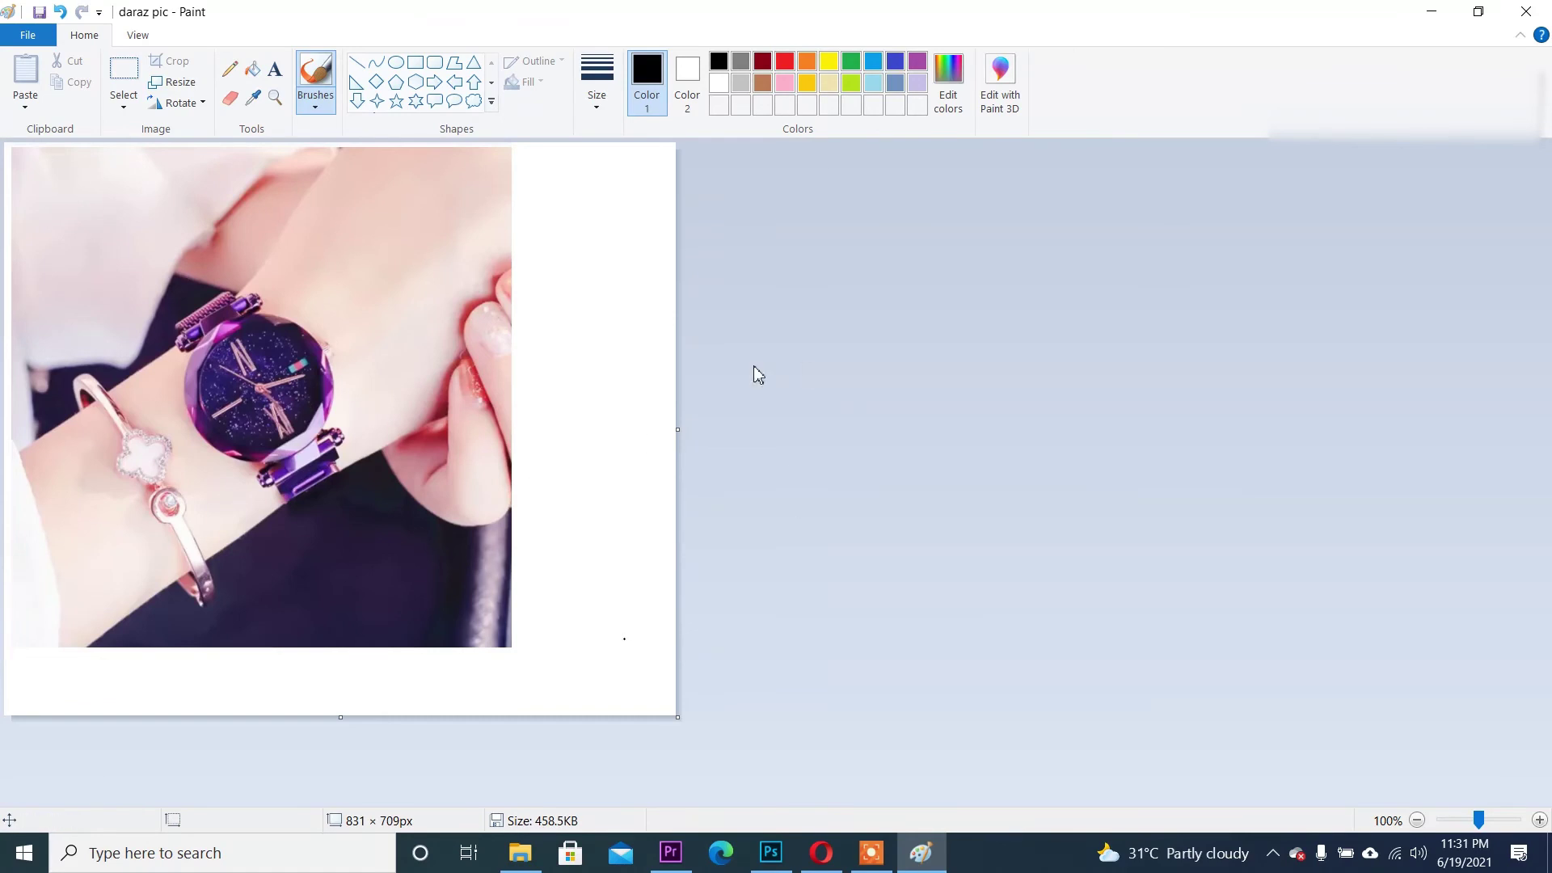
pyautogui.moveTo(679, 439); pyautogui.dragTo(562, 401)
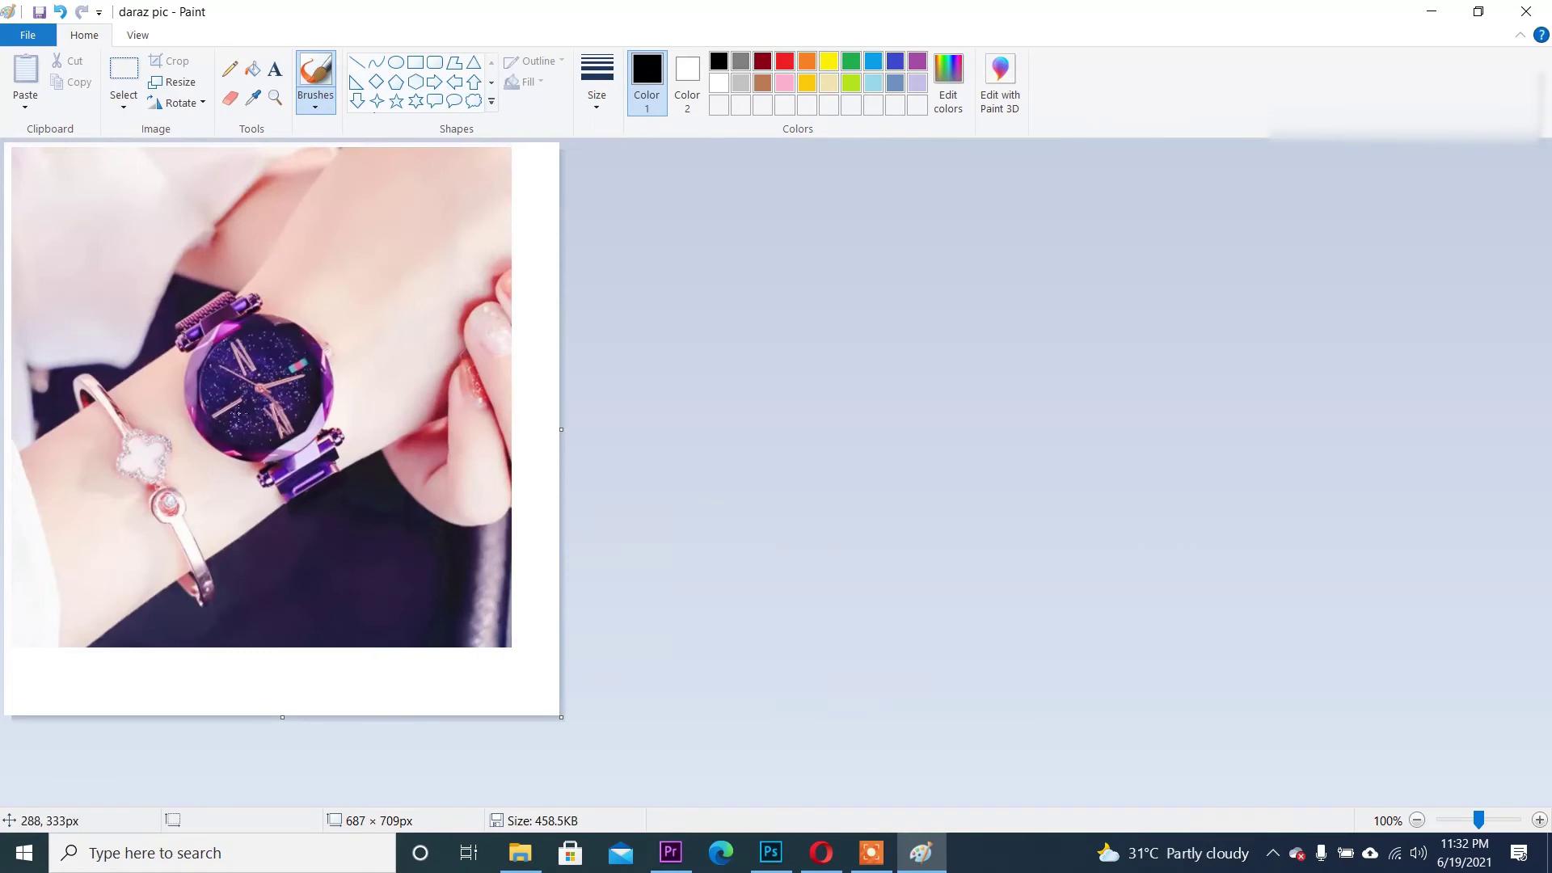
pyautogui.moveTo(508, 156)
pyautogui.mouseDown()
pyautogui.moveTo(520, 301)
pyautogui.moveTo(101, 591)
pyautogui.mouseUp()
pyautogui.click(124, 71)
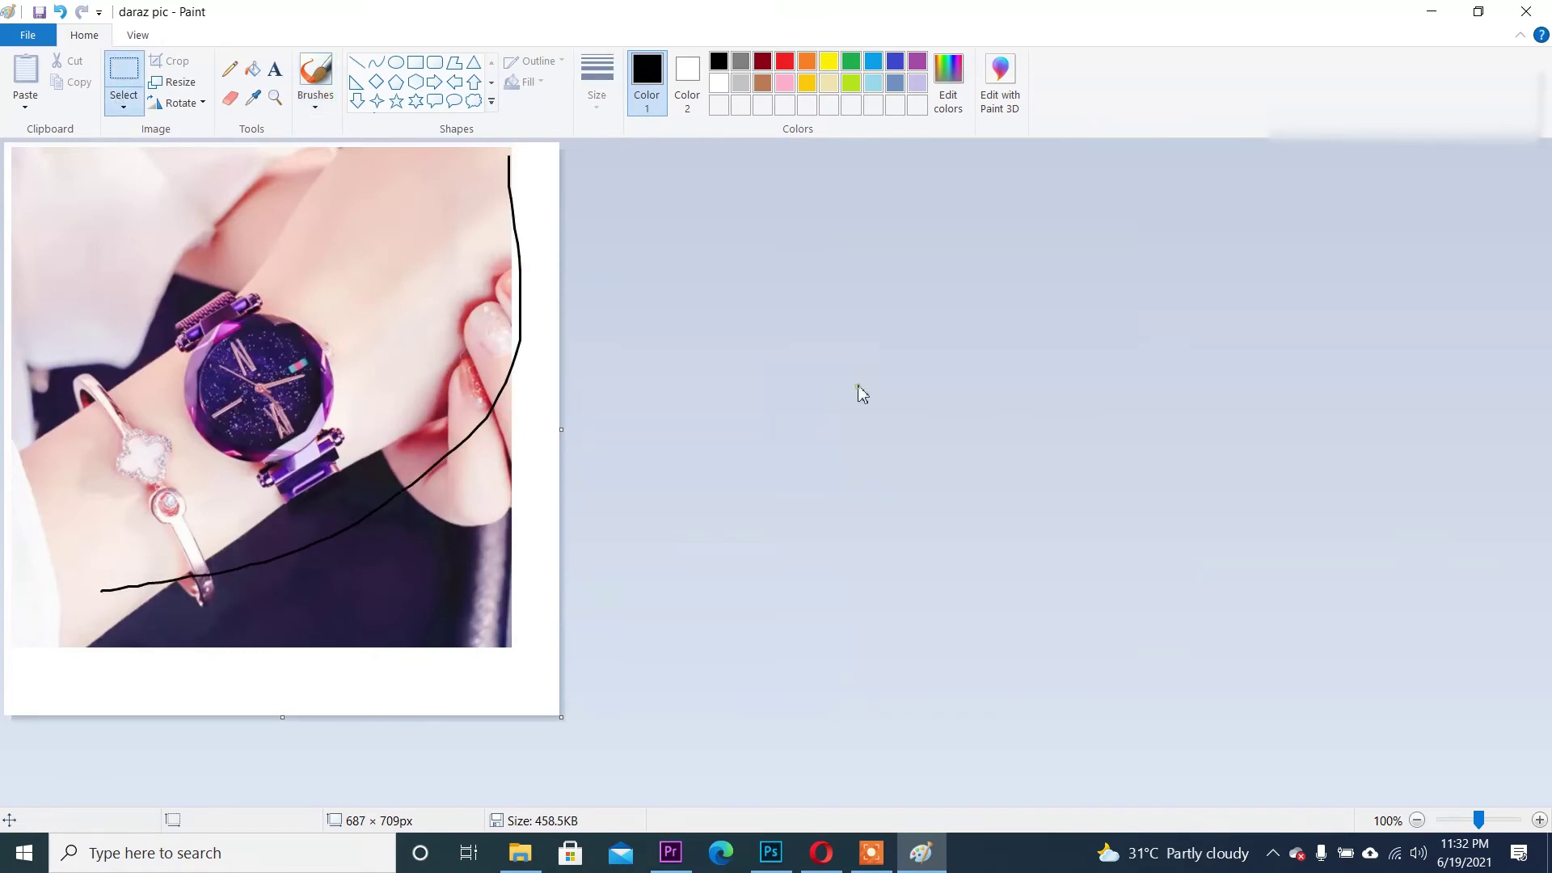
pyautogui.click(60, 12)
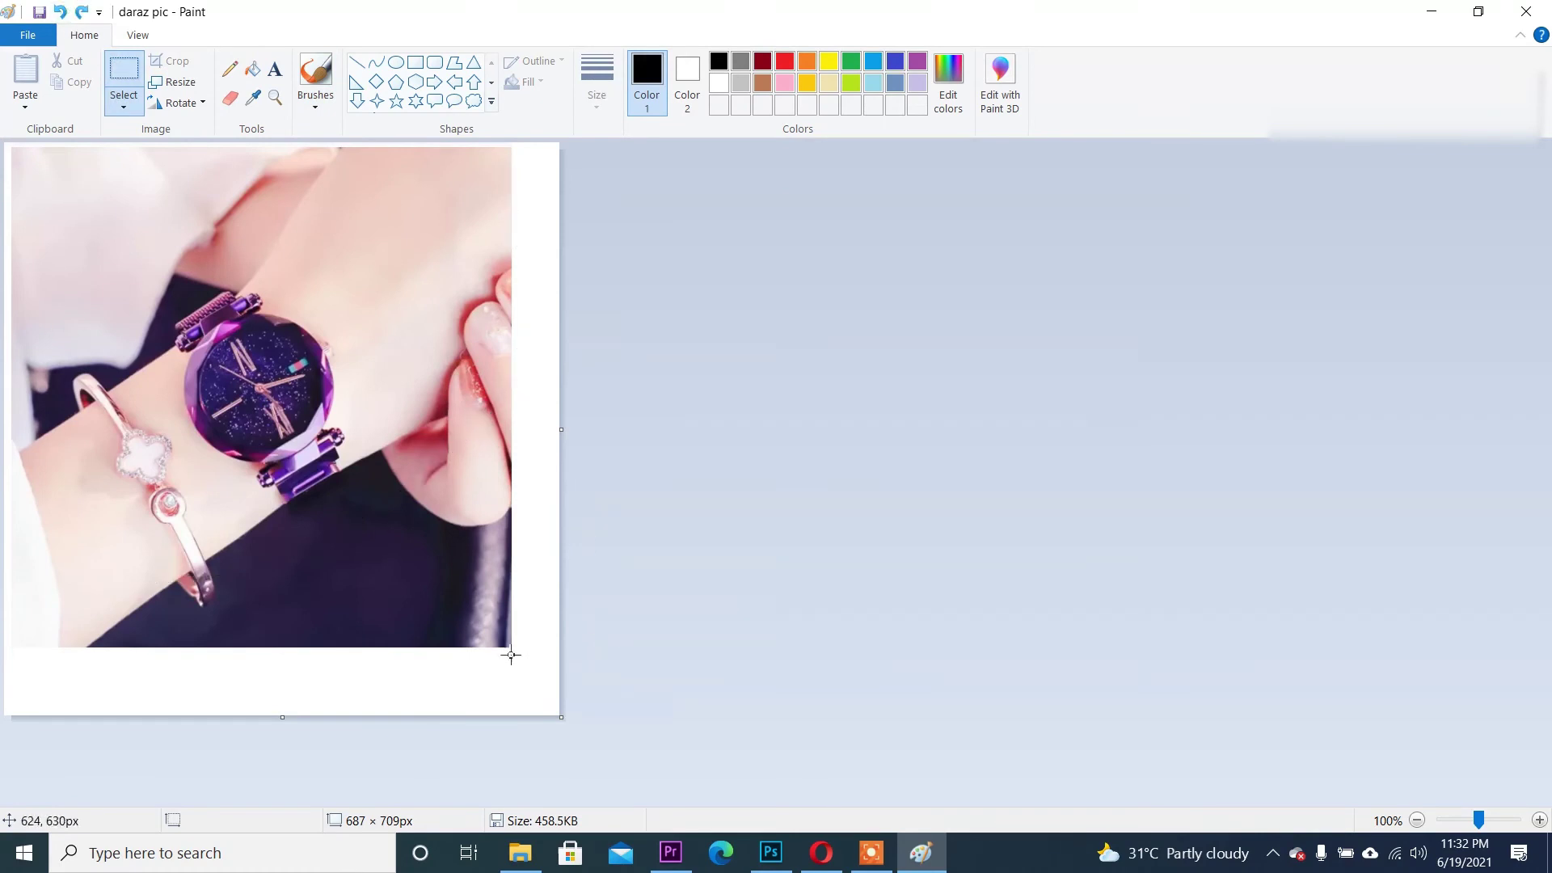
# Select the whole watch photo on the canvas, copy it, and stretch the selection to about 813 × 741 px
pyautogui.moveTo(518, 655); pyautogui.dragTo(6, 143)
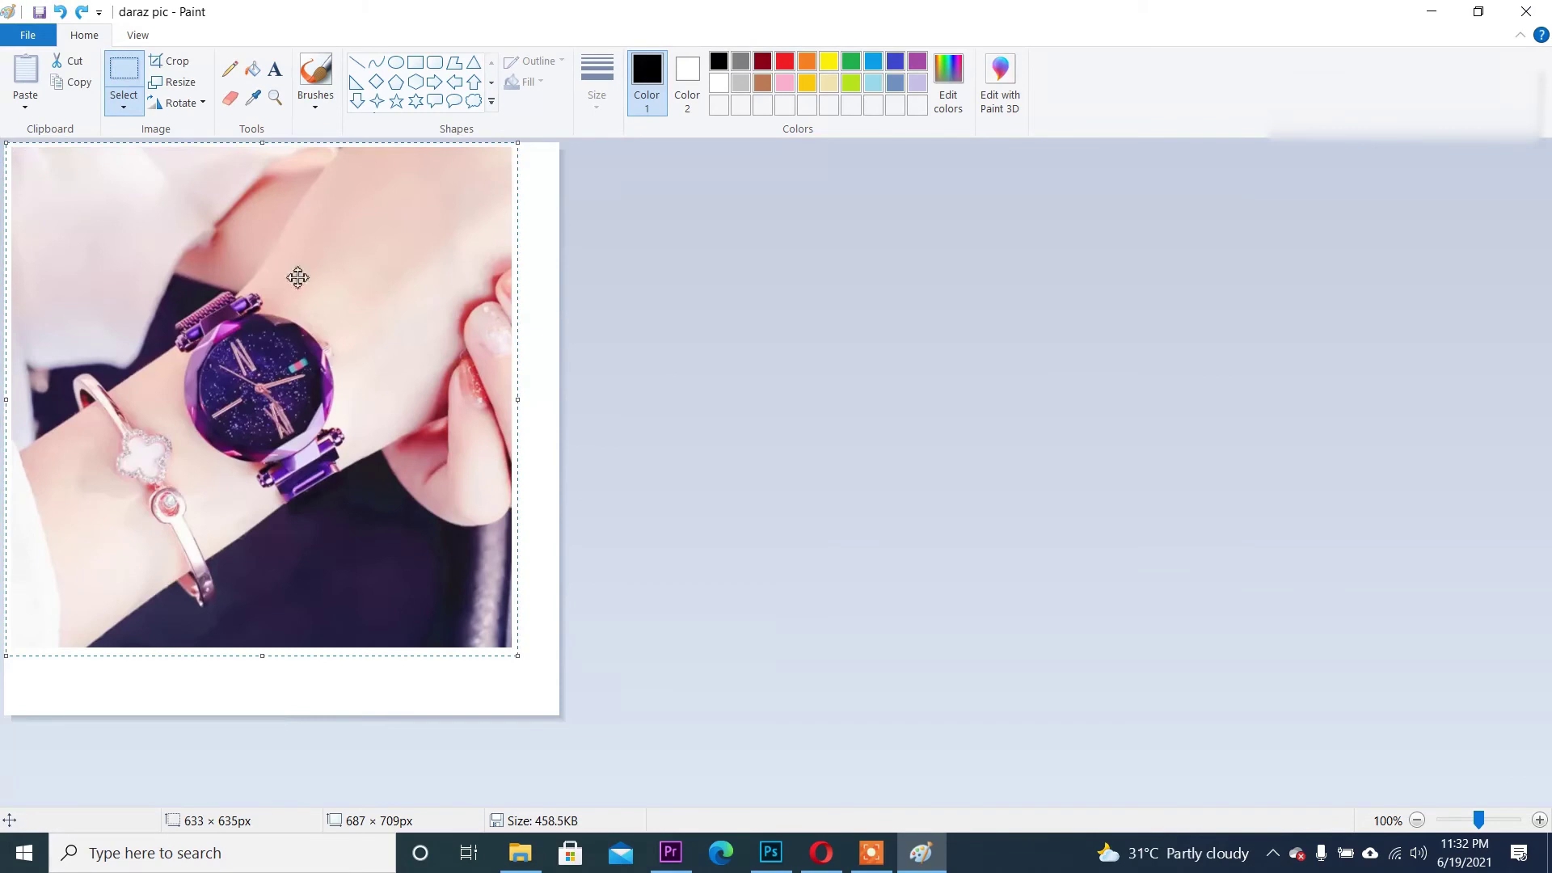
pyautogui.rightClick(338, 292)
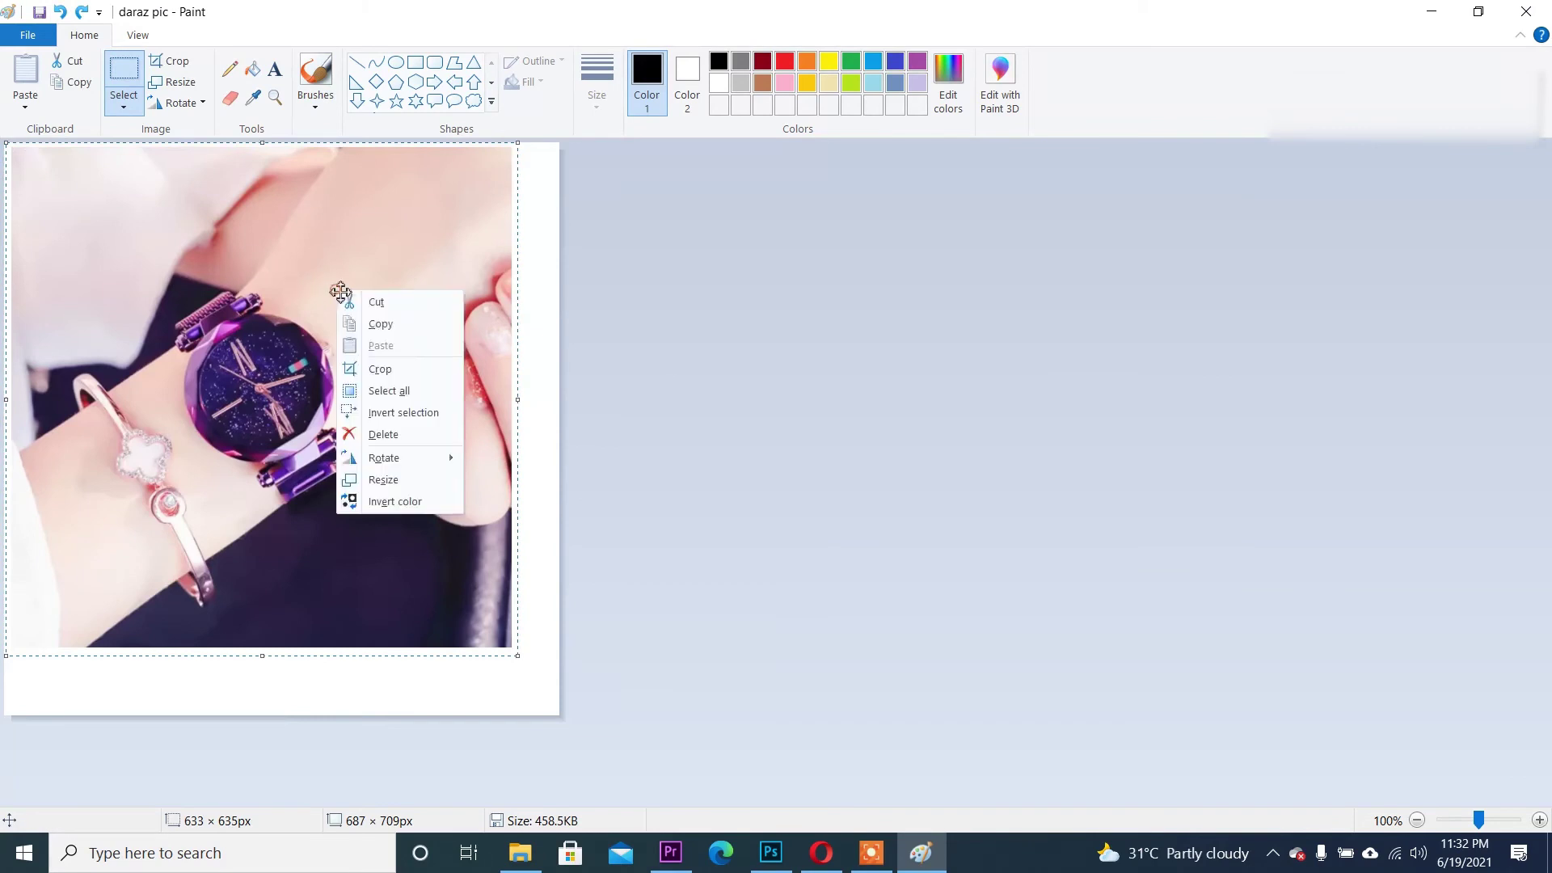
pyautogui.click(392, 327)
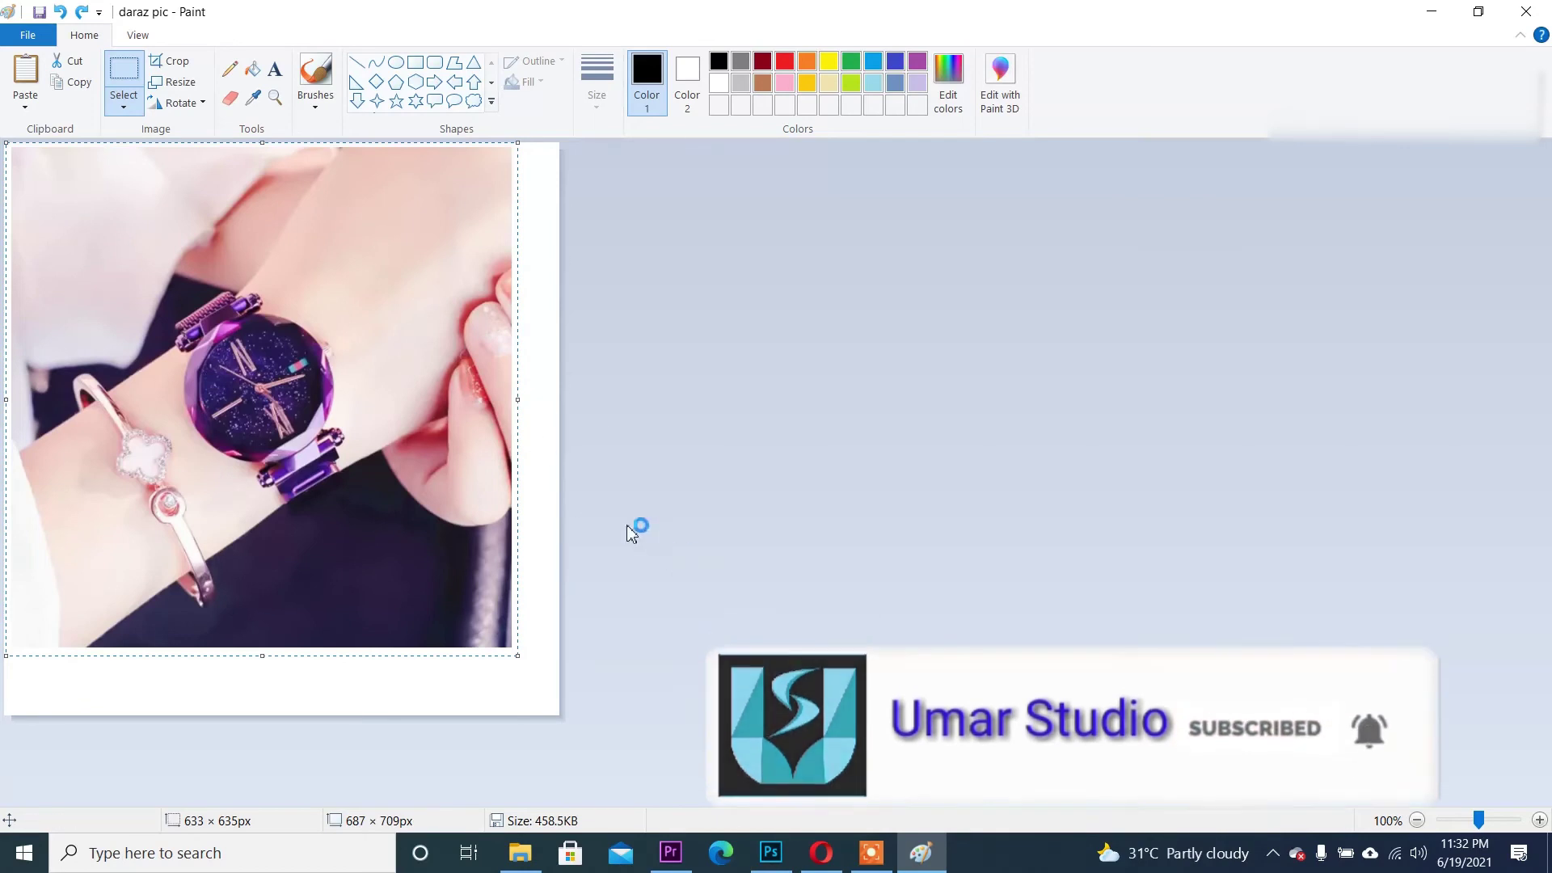
pyautogui.moveTo(518, 657); pyautogui.dragTo(663, 741)
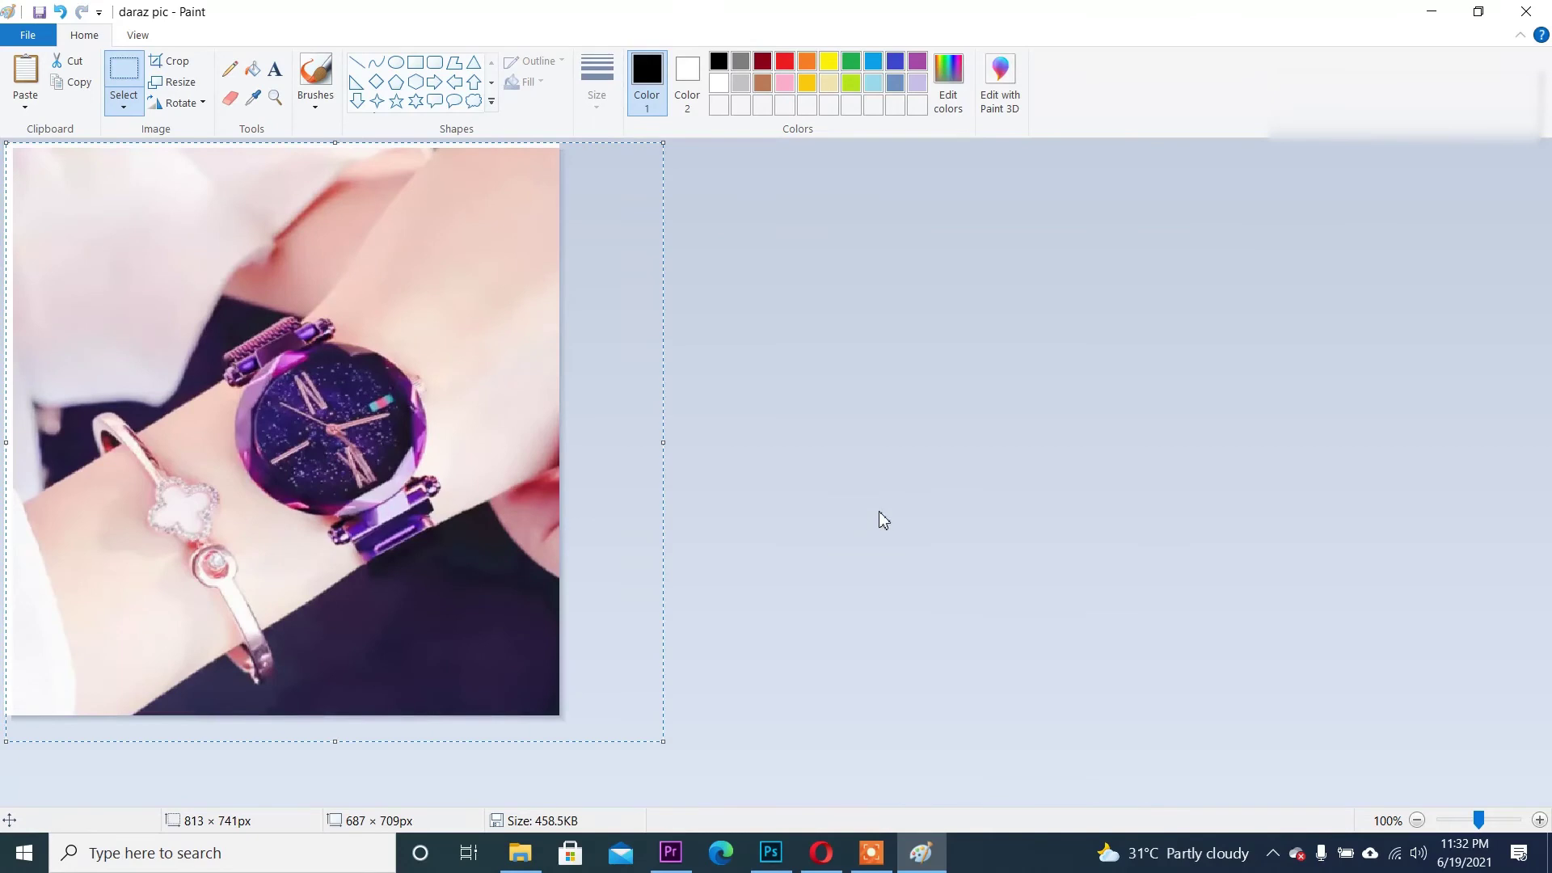
# Close Paint without saving the image changes and switch back to the watch listing in Opera
pyautogui.click(1526, 12)
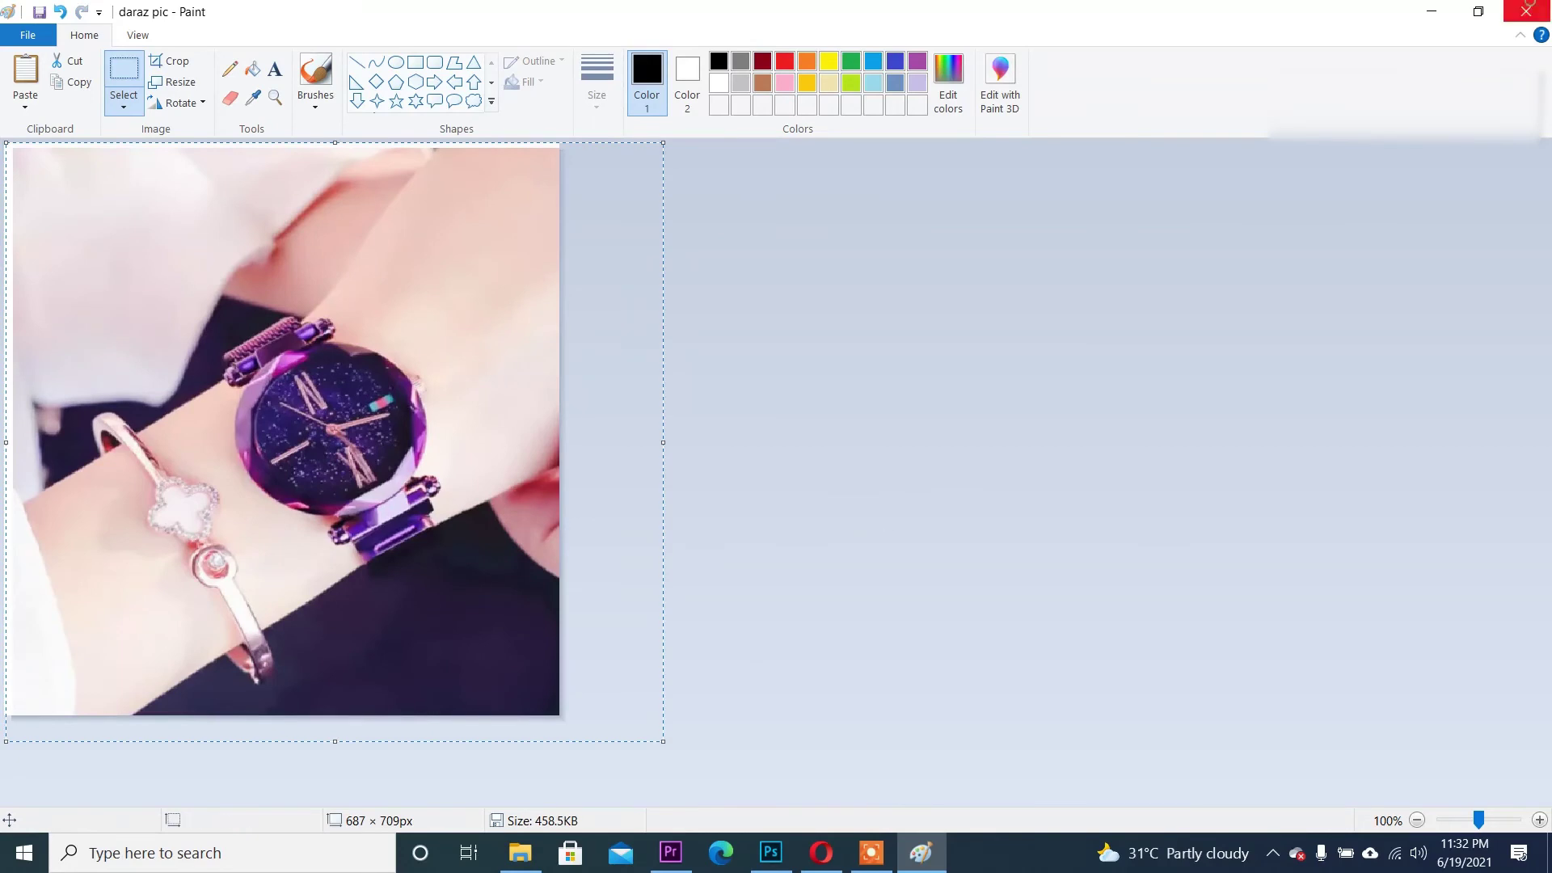
pyautogui.click(825, 440)
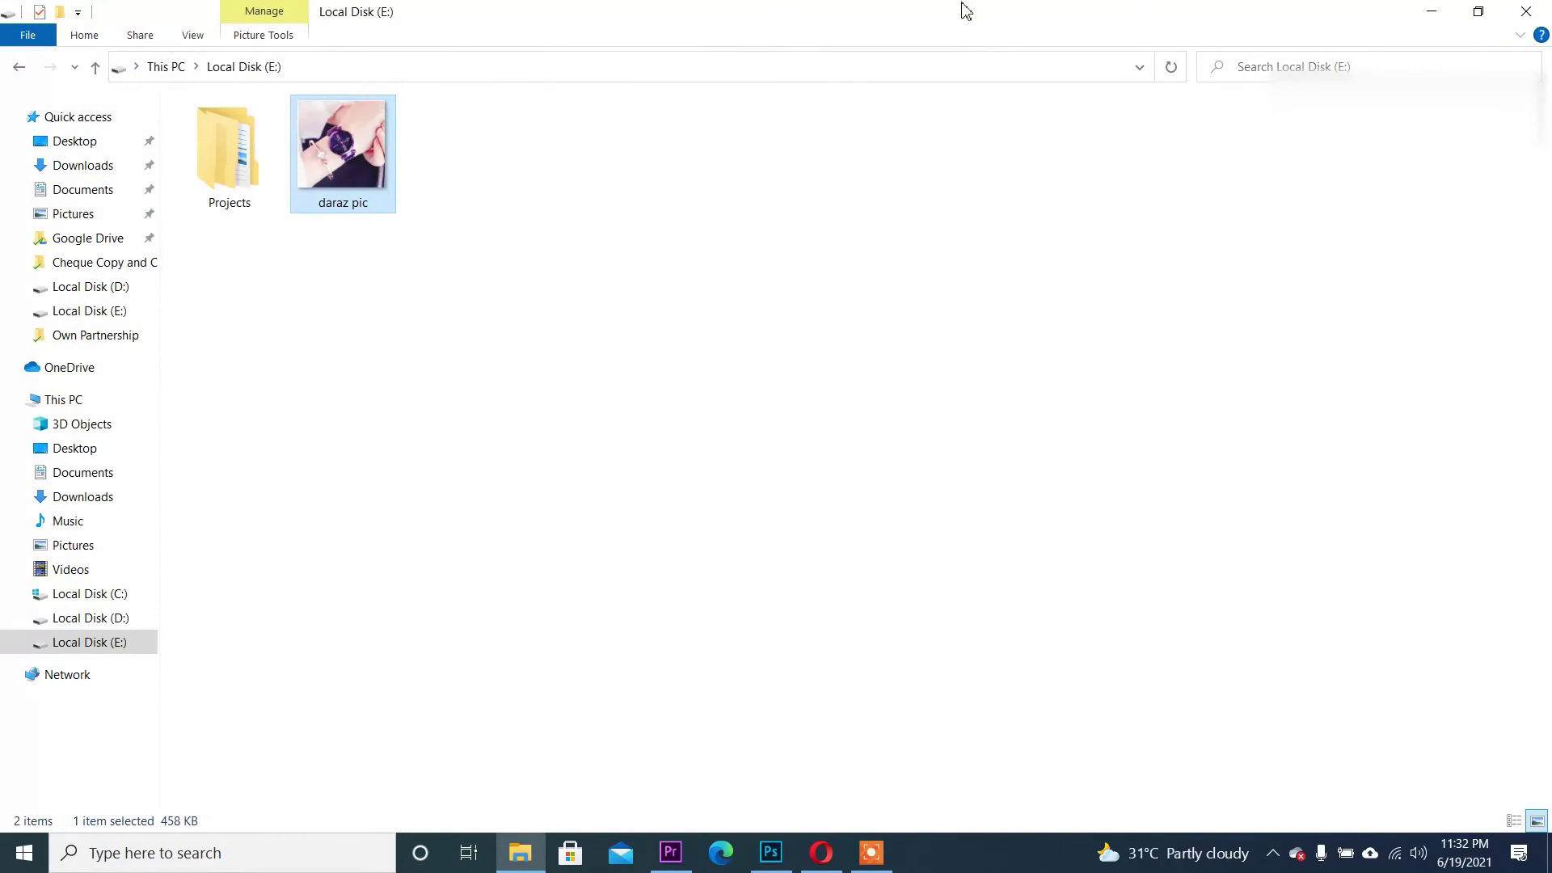
pyautogui.click(820, 863)
# Set the Blue strap variation's price to 199 and its quantity to 200
pyautogui.moveTo(590, 600)
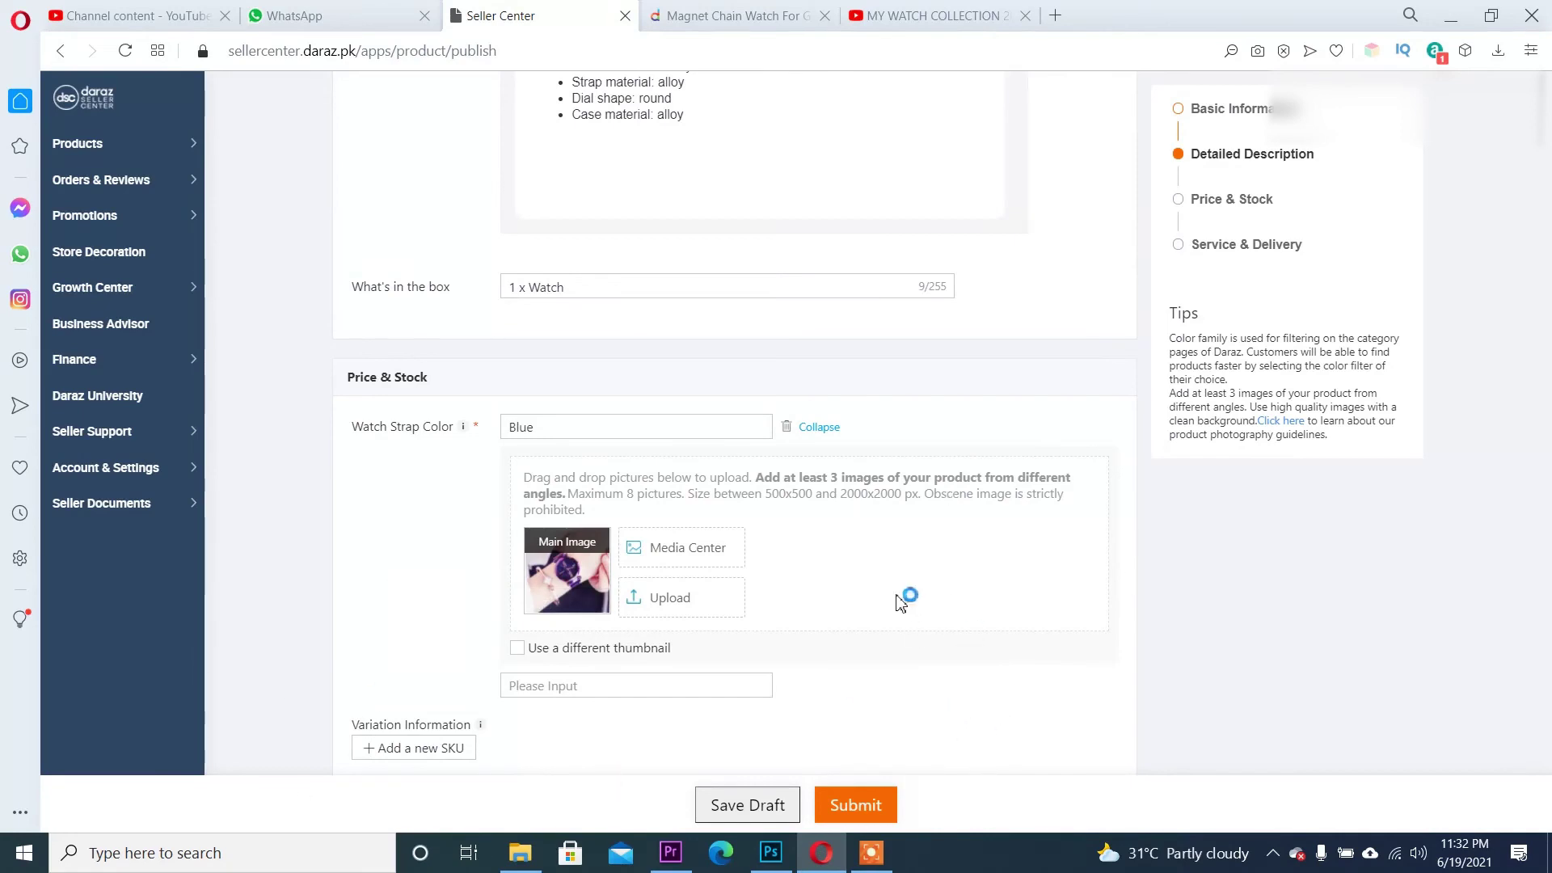
pyautogui.scroll(-4, 907, 544)
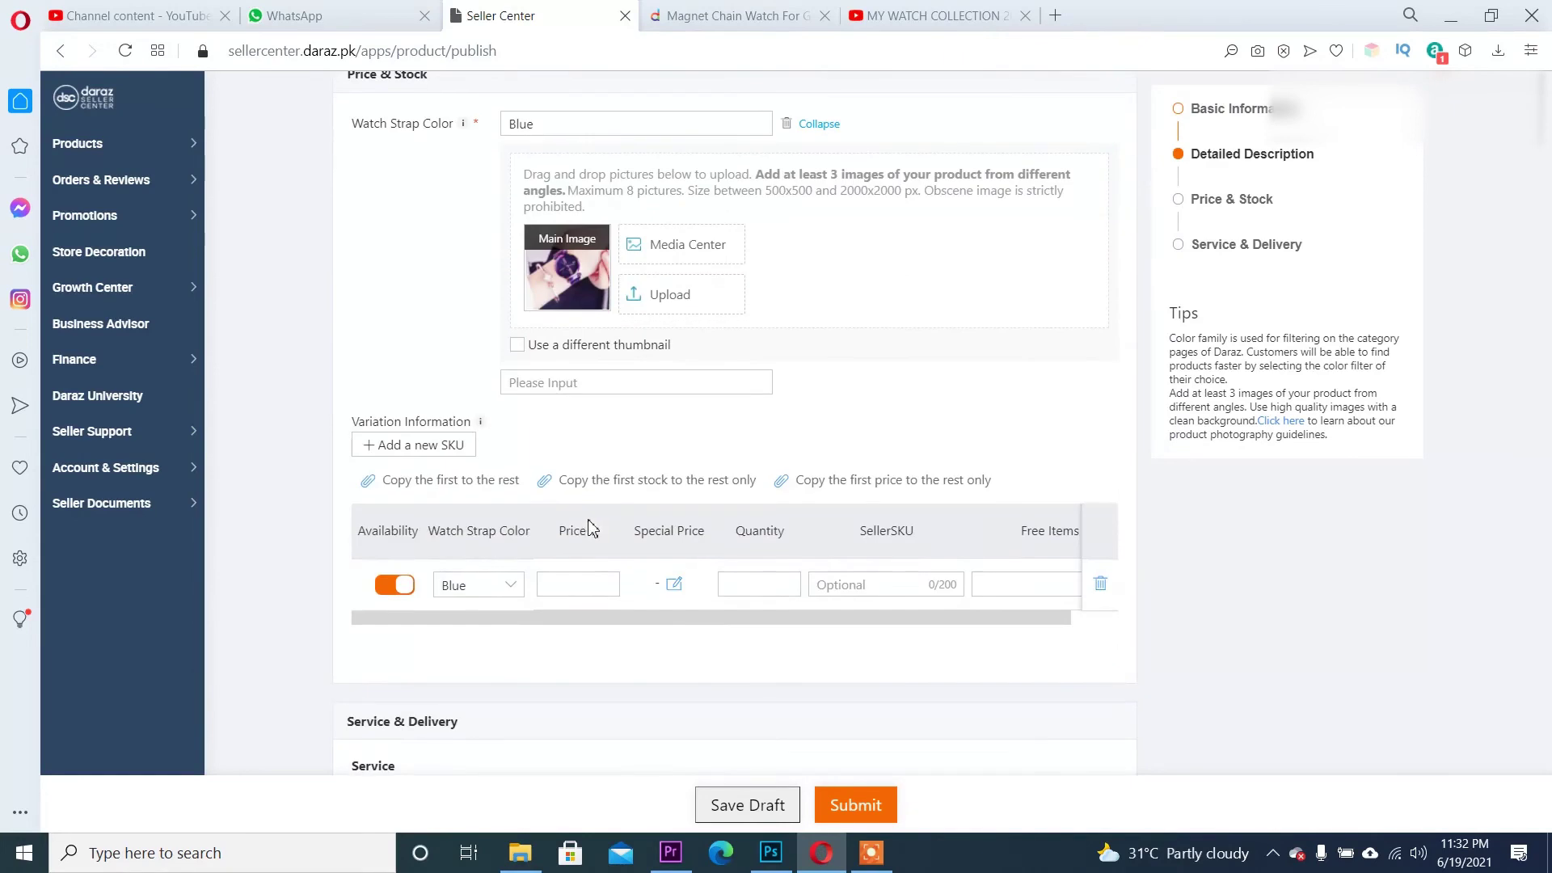
pyautogui.click(579, 587)
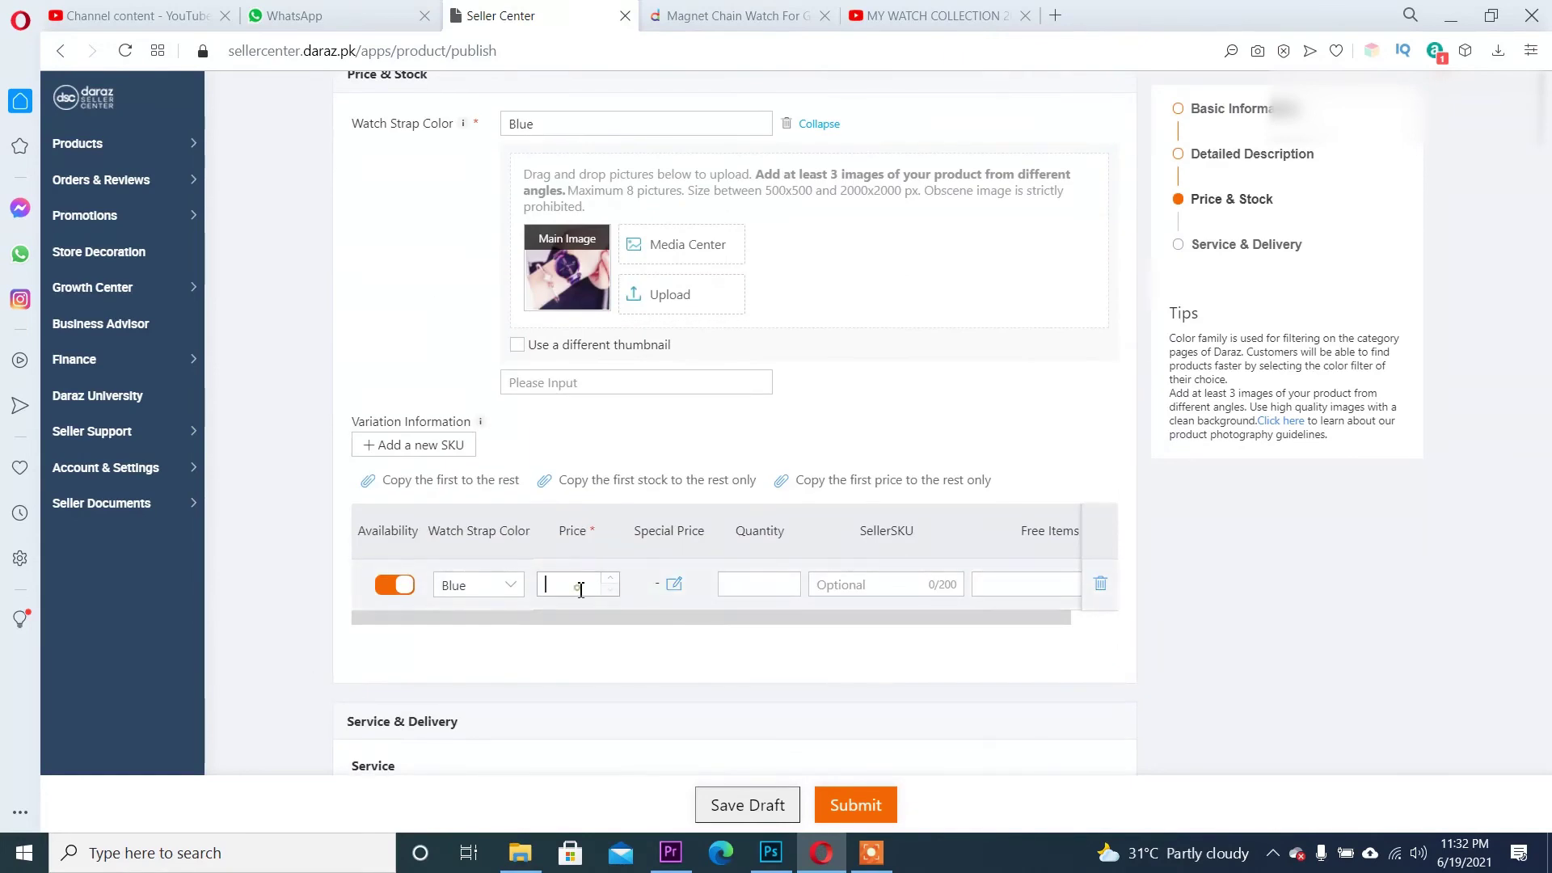
pyautogui.write('199')
pyautogui.click(755, 587)
pyautogui.write('200')
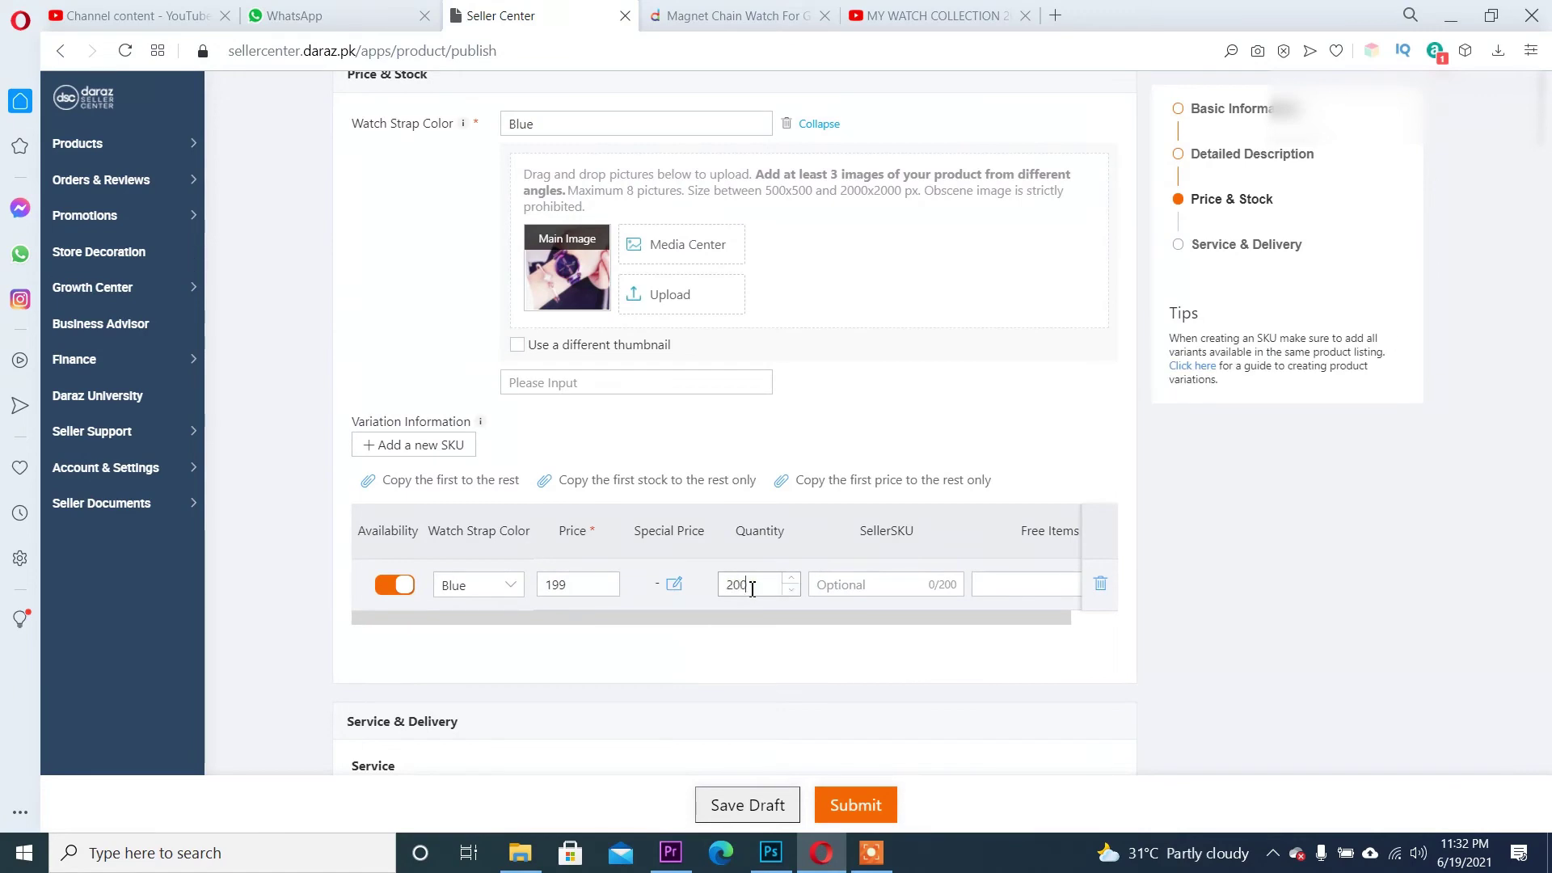
# Enter "-magnet-watch-women" as the Blue variation's SellerSKU and leave its free items empty
pyautogui.click(883, 587)
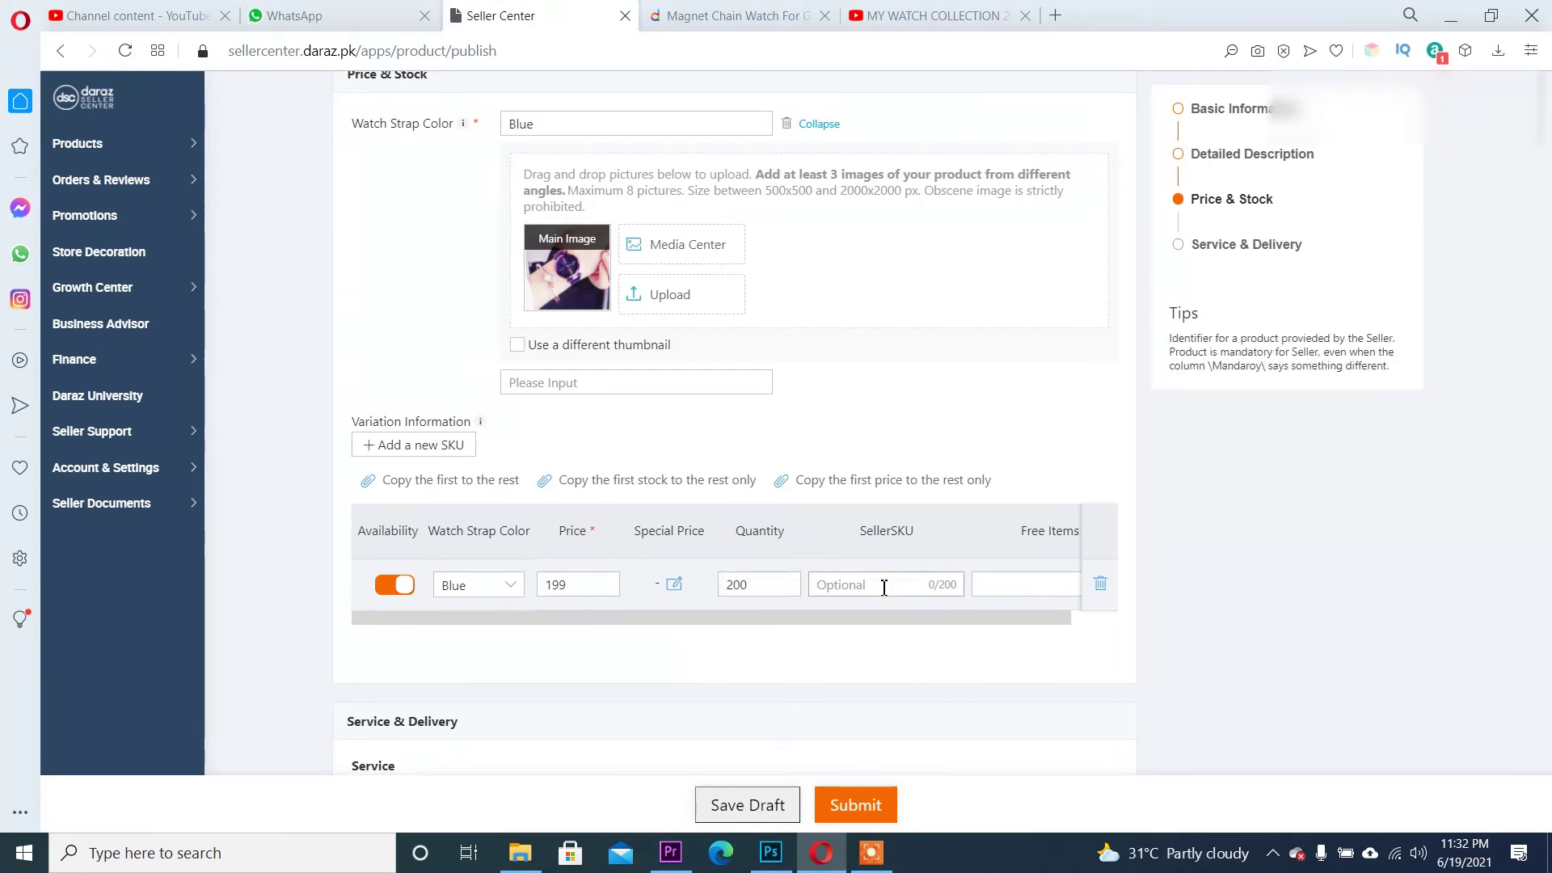
pyautogui.write('watch-women')
pyautogui.press('Home')
pyautogui.write('-magnet-')
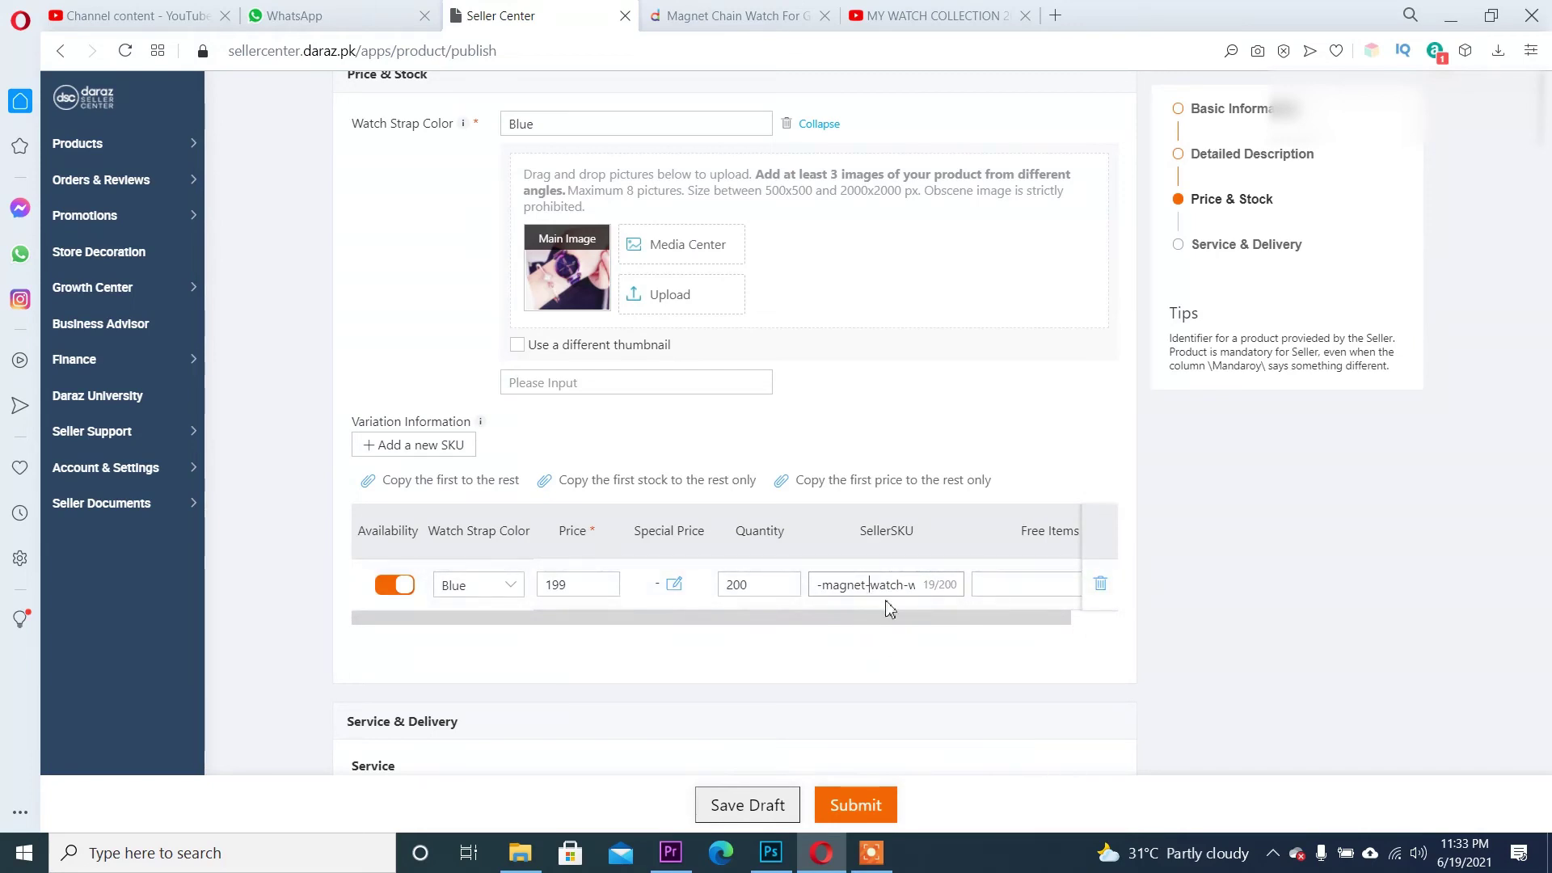
pyautogui.click(1014, 587)
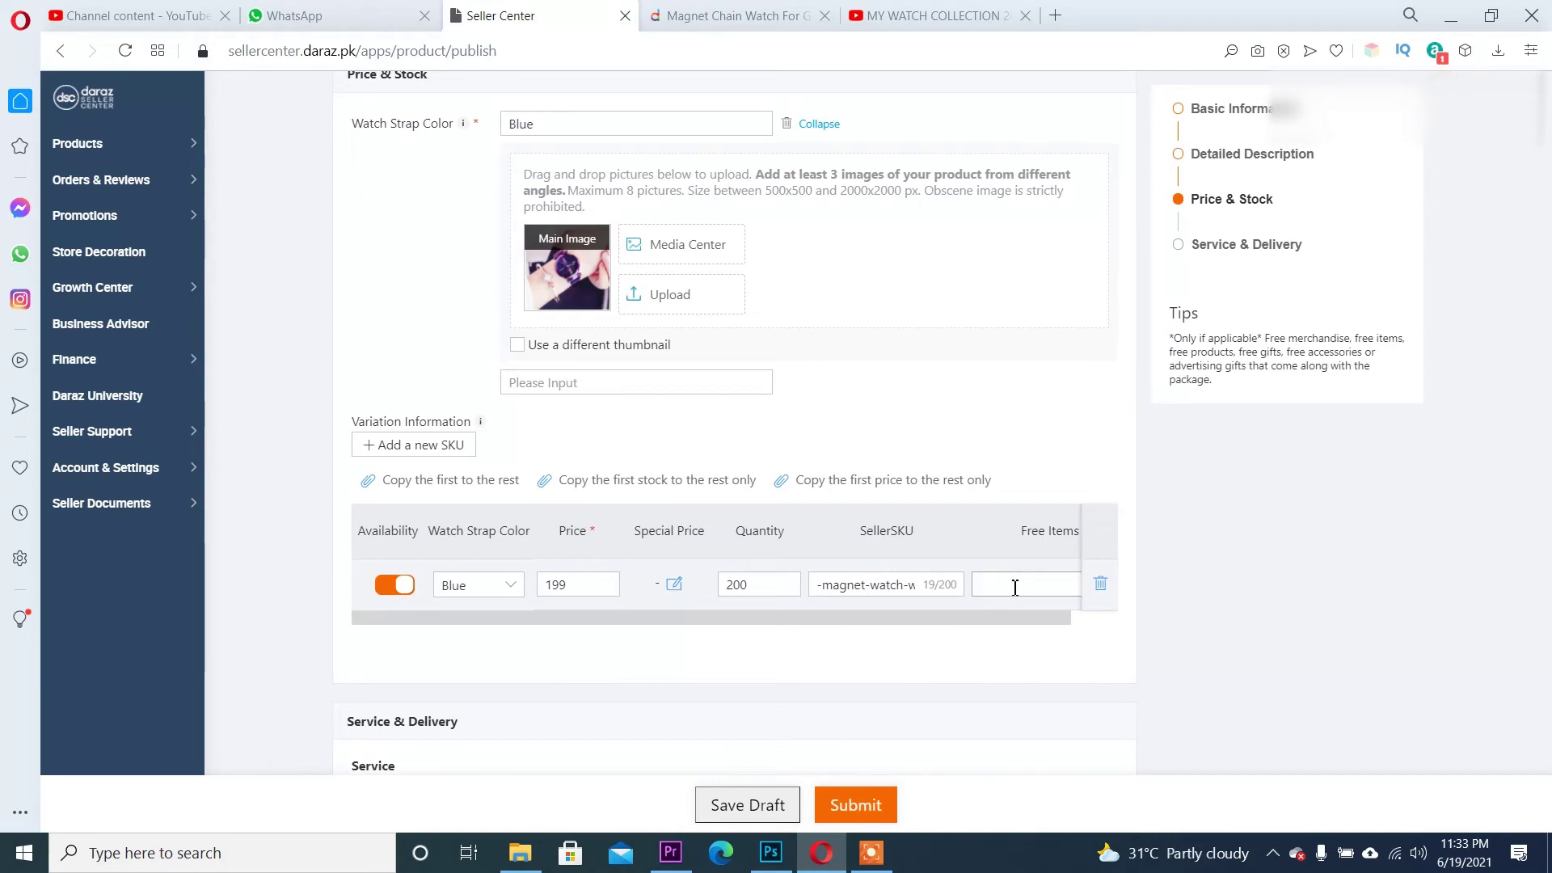
pyautogui.click(1211, 655)
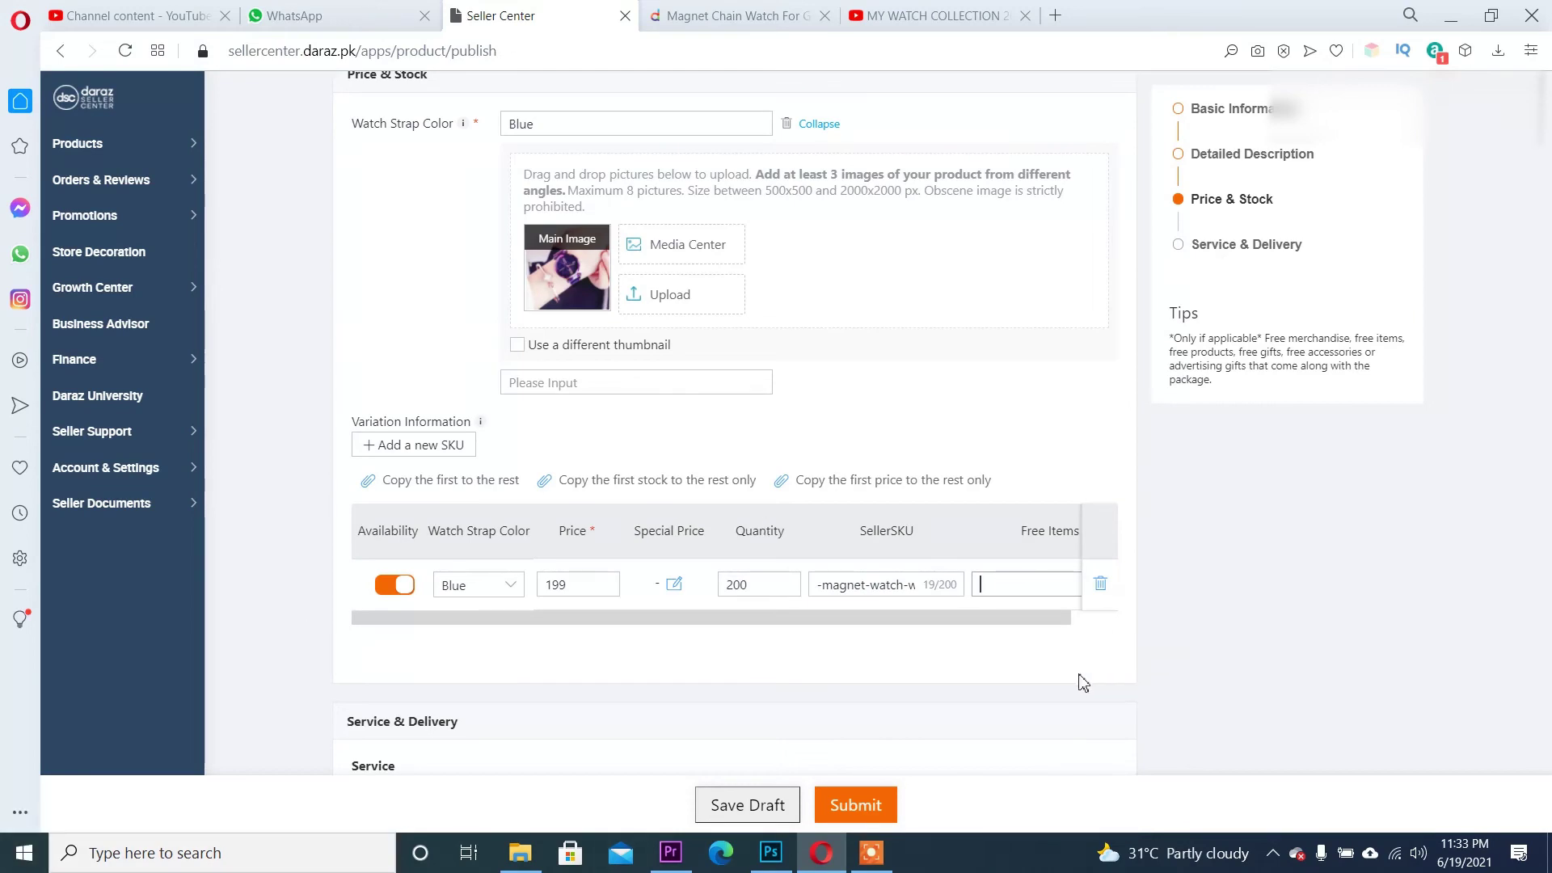
# Set the package weight to 0.2 kg and the package dimensions to 3 × 2 × 1 cm
pyautogui.scroll(-2, 1205, 668)
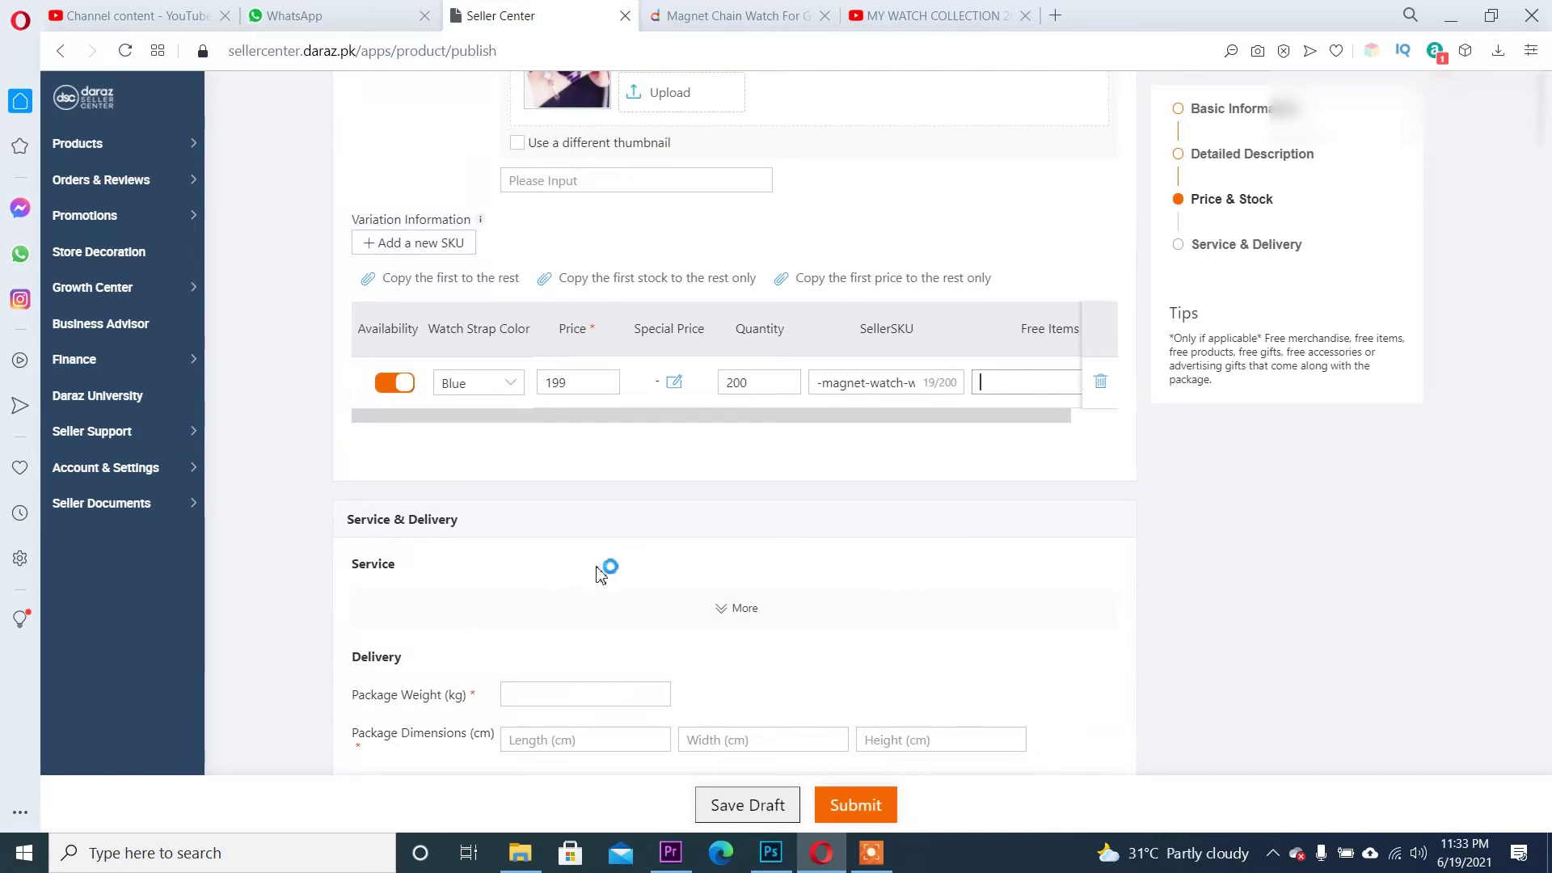
pyautogui.scroll(-1, 617, 554)
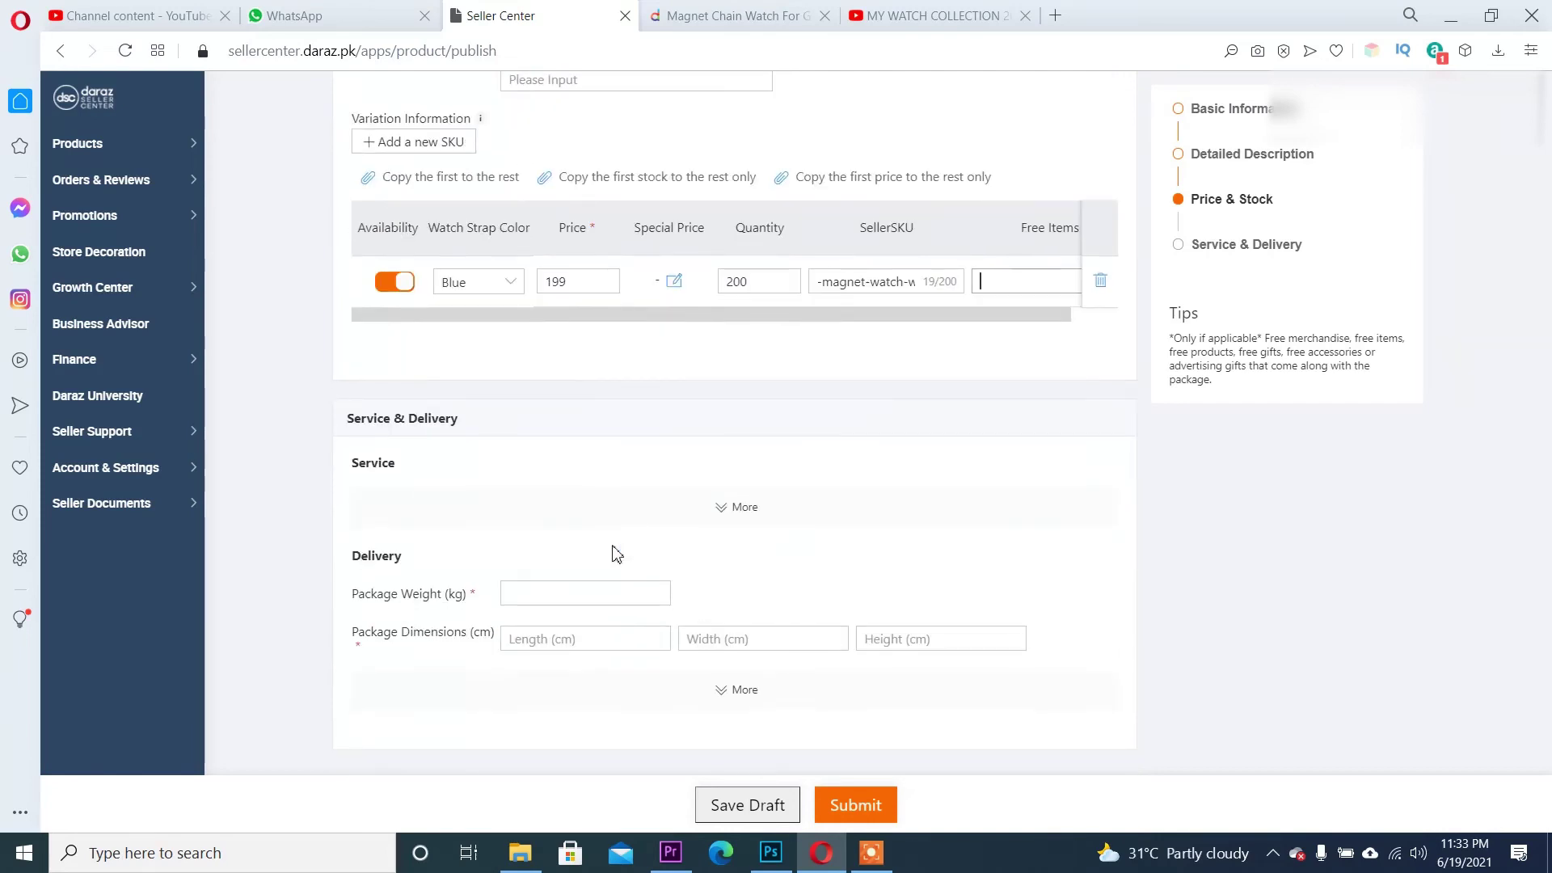
pyautogui.scroll(-1, 617, 548)
pyautogui.scroll(-1, 616, 535)
pyautogui.click(561, 493)
pyautogui.write('0.2')
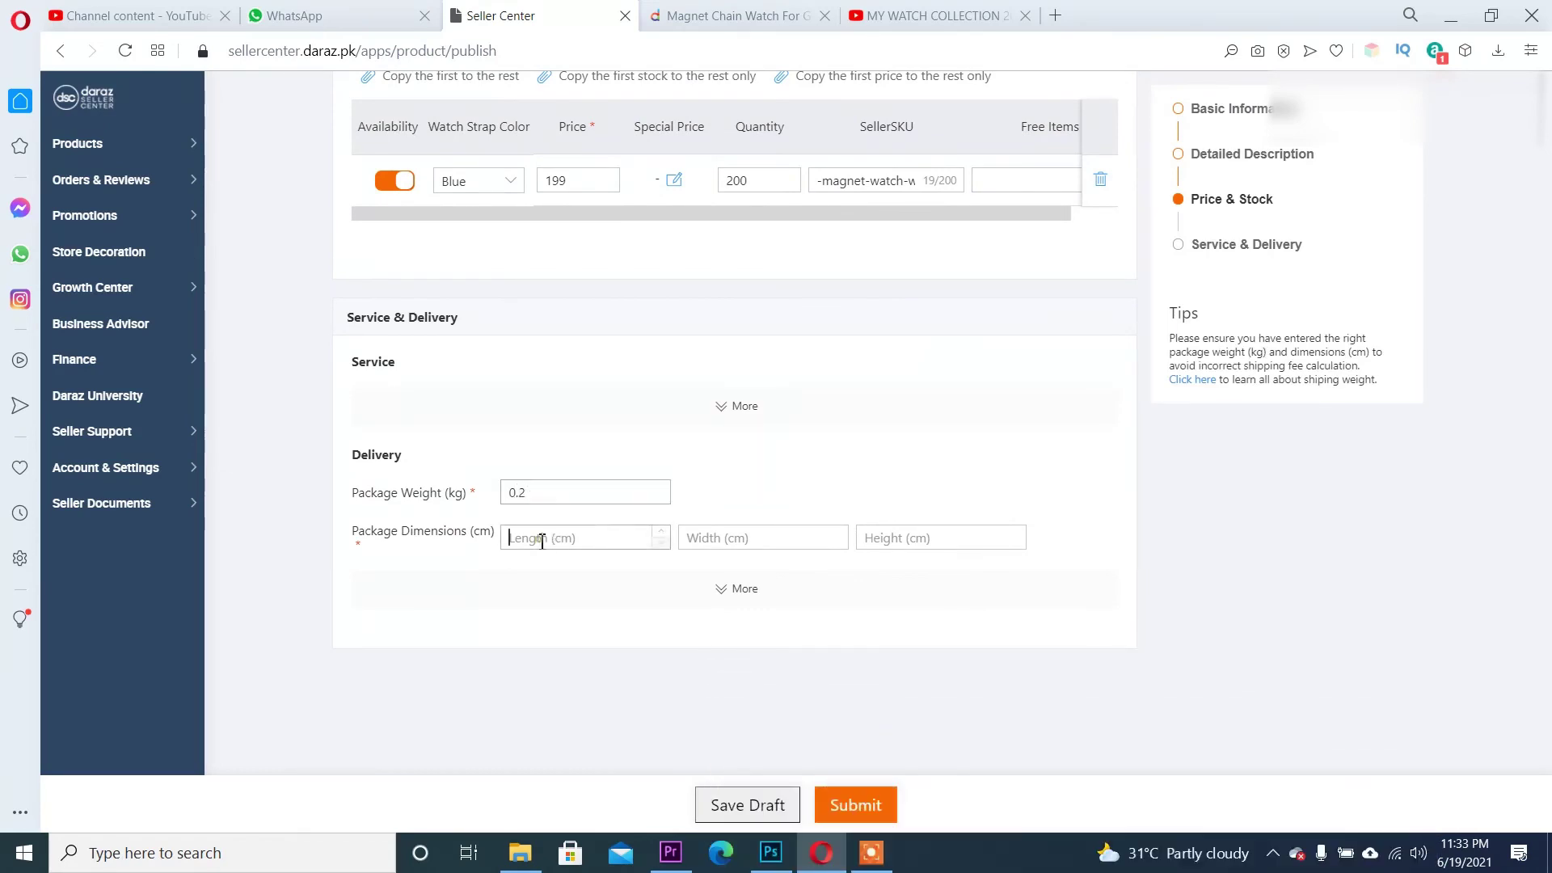
pyautogui.write('3')
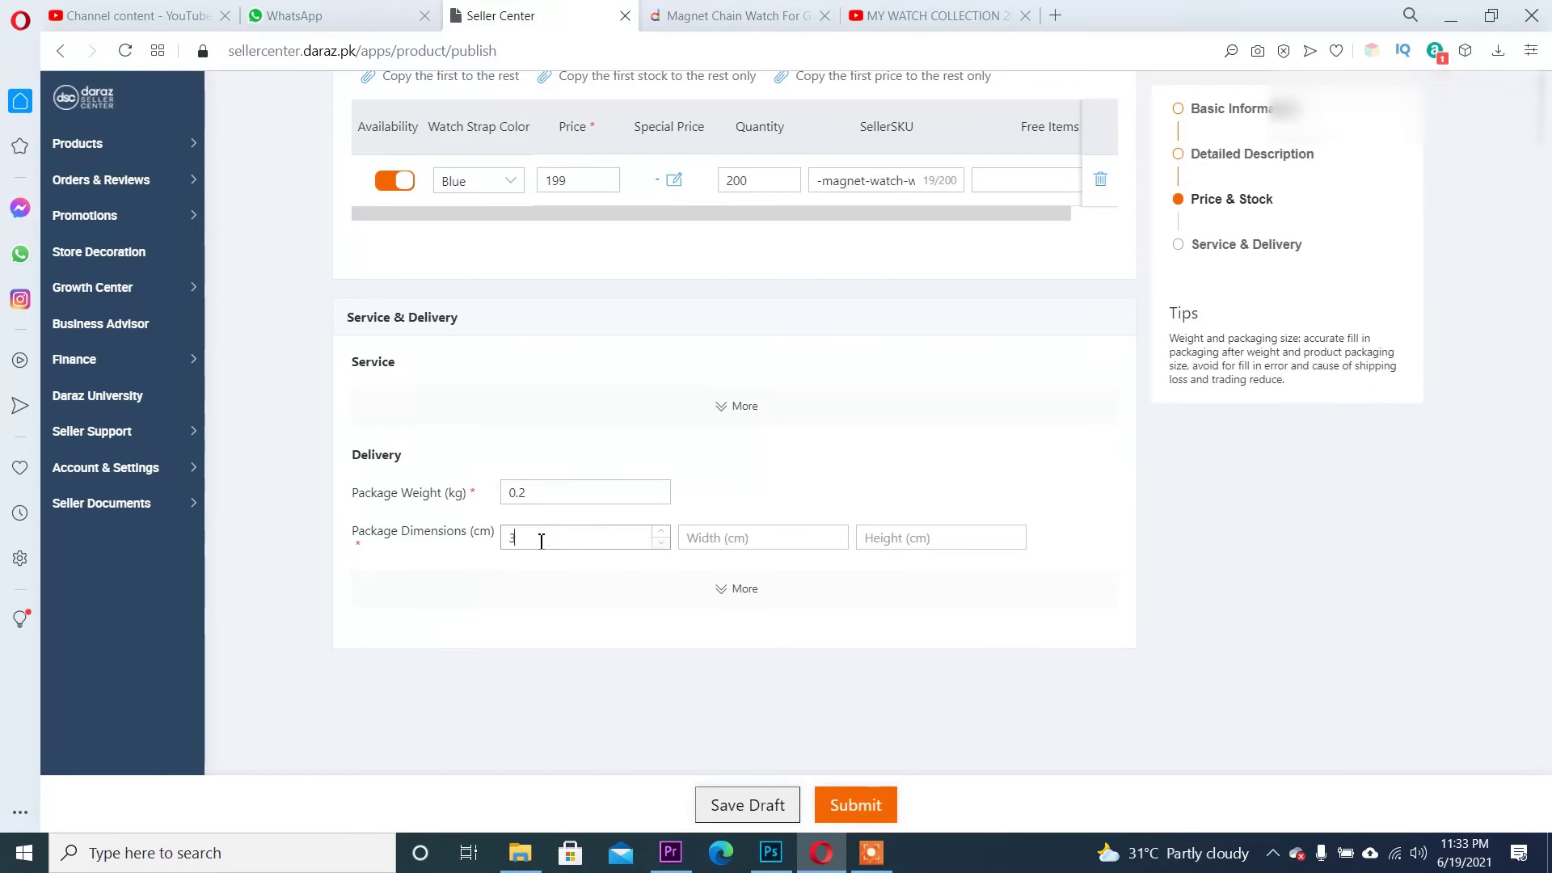
pyautogui.click(738, 541)
pyautogui.write('2')
pyautogui.write('1')
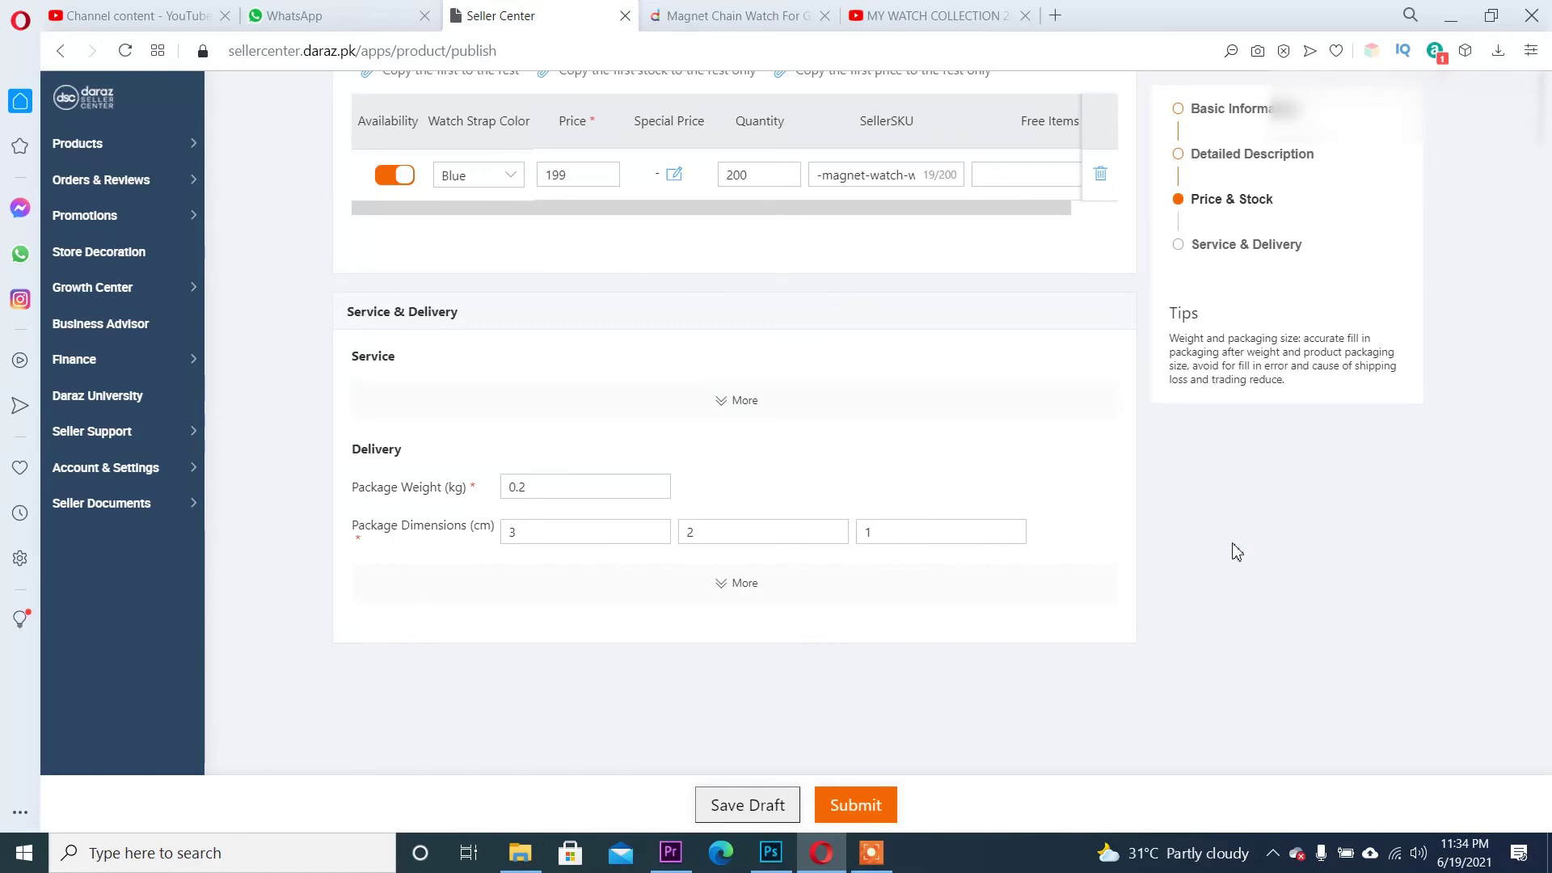
# Submit the completed watch listing for publication and finish to the product overview
pyautogui.click(576, 178)
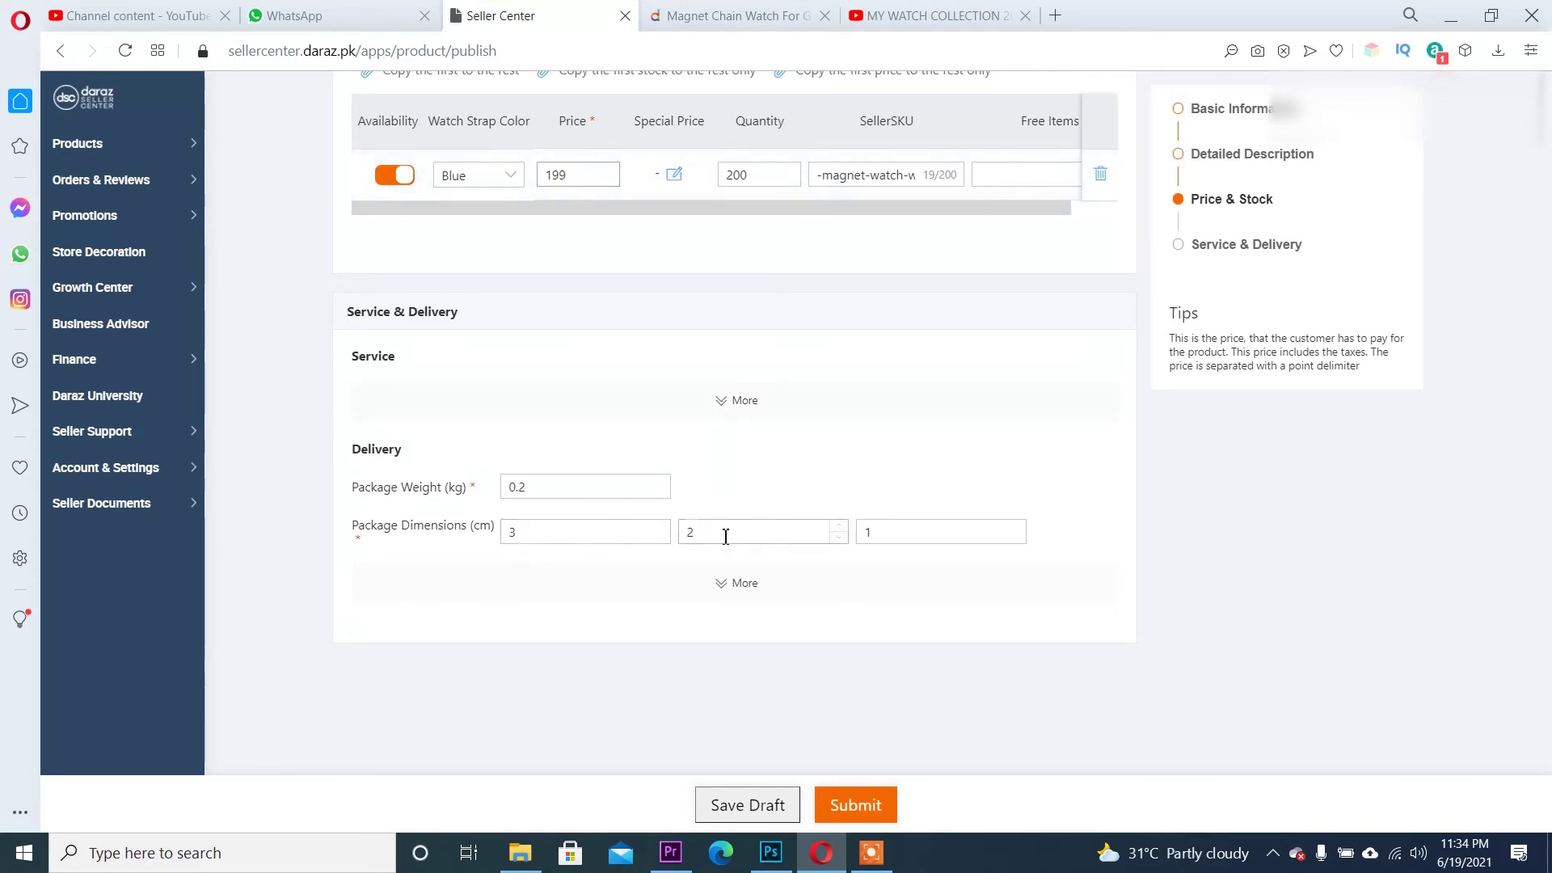
pyautogui.click(915, 533)
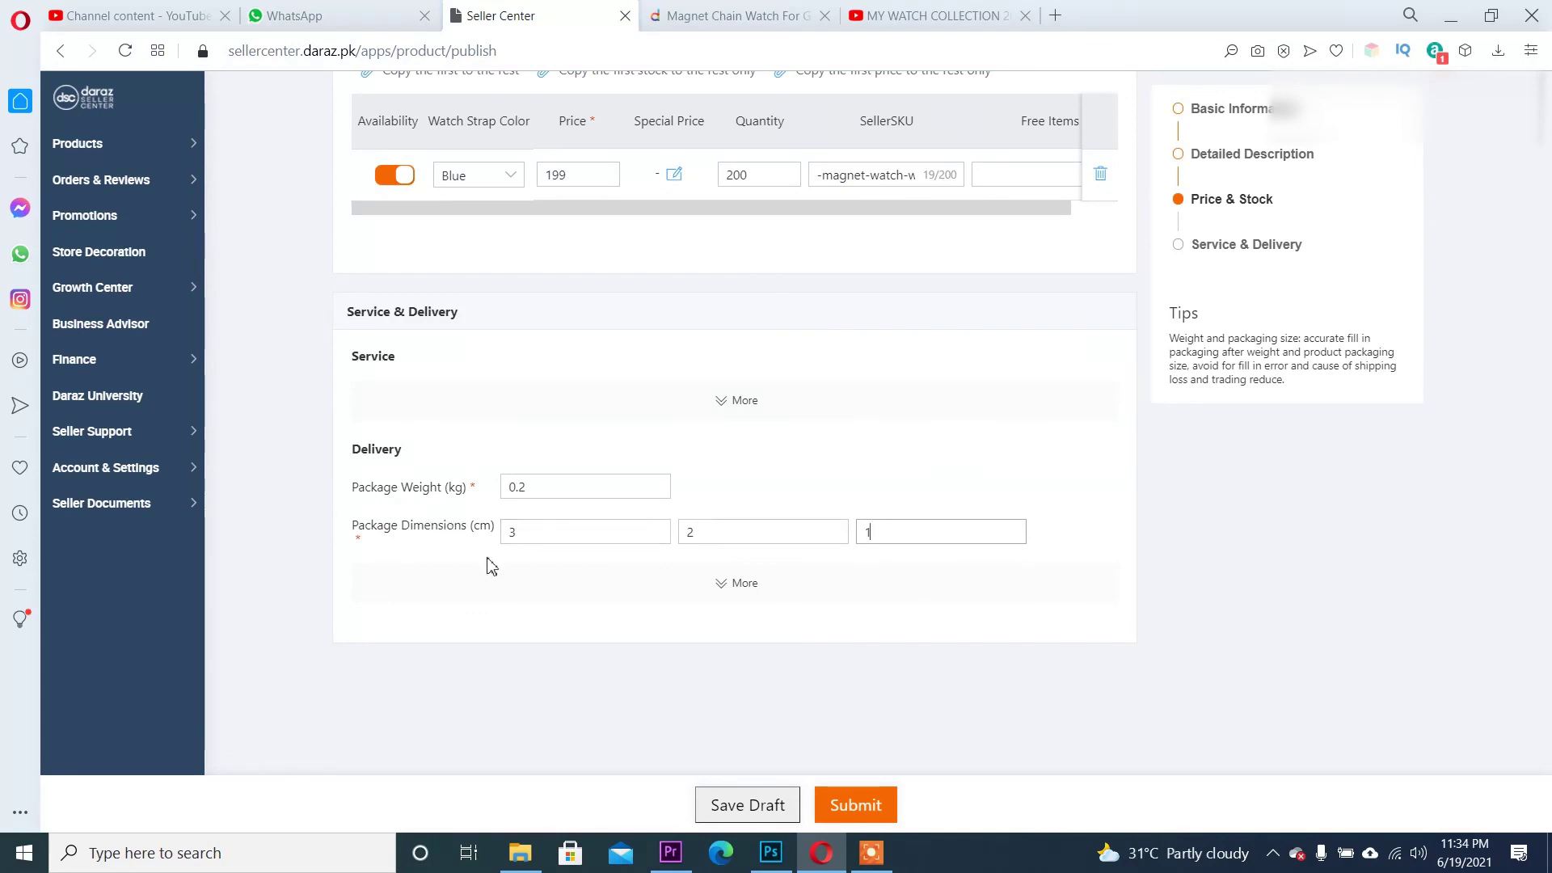
pyautogui.press('Return')
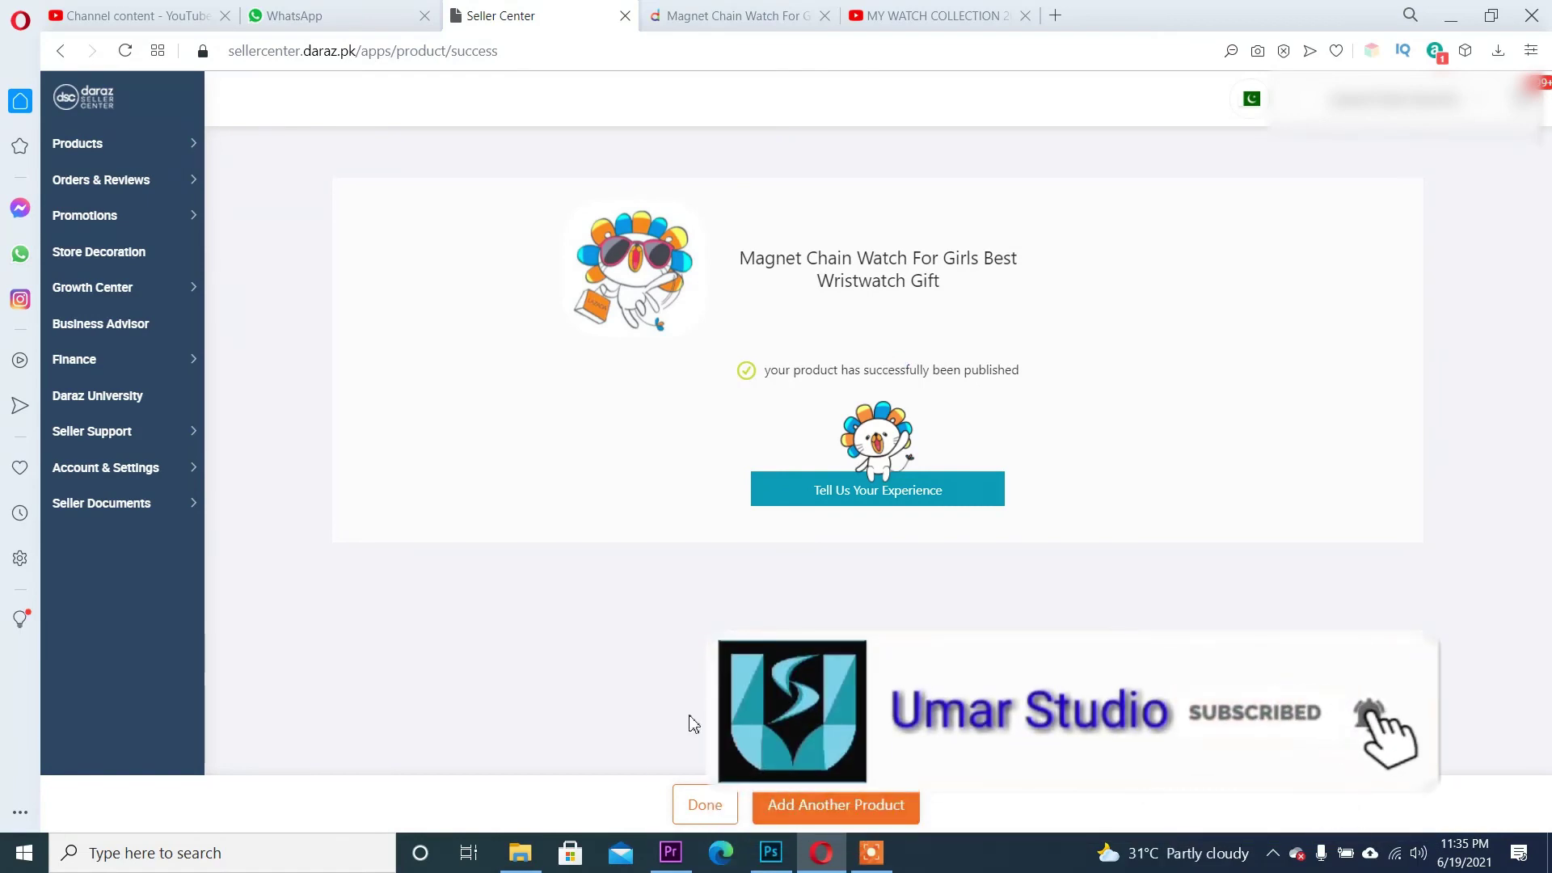
pyautogui.click(697, 805)
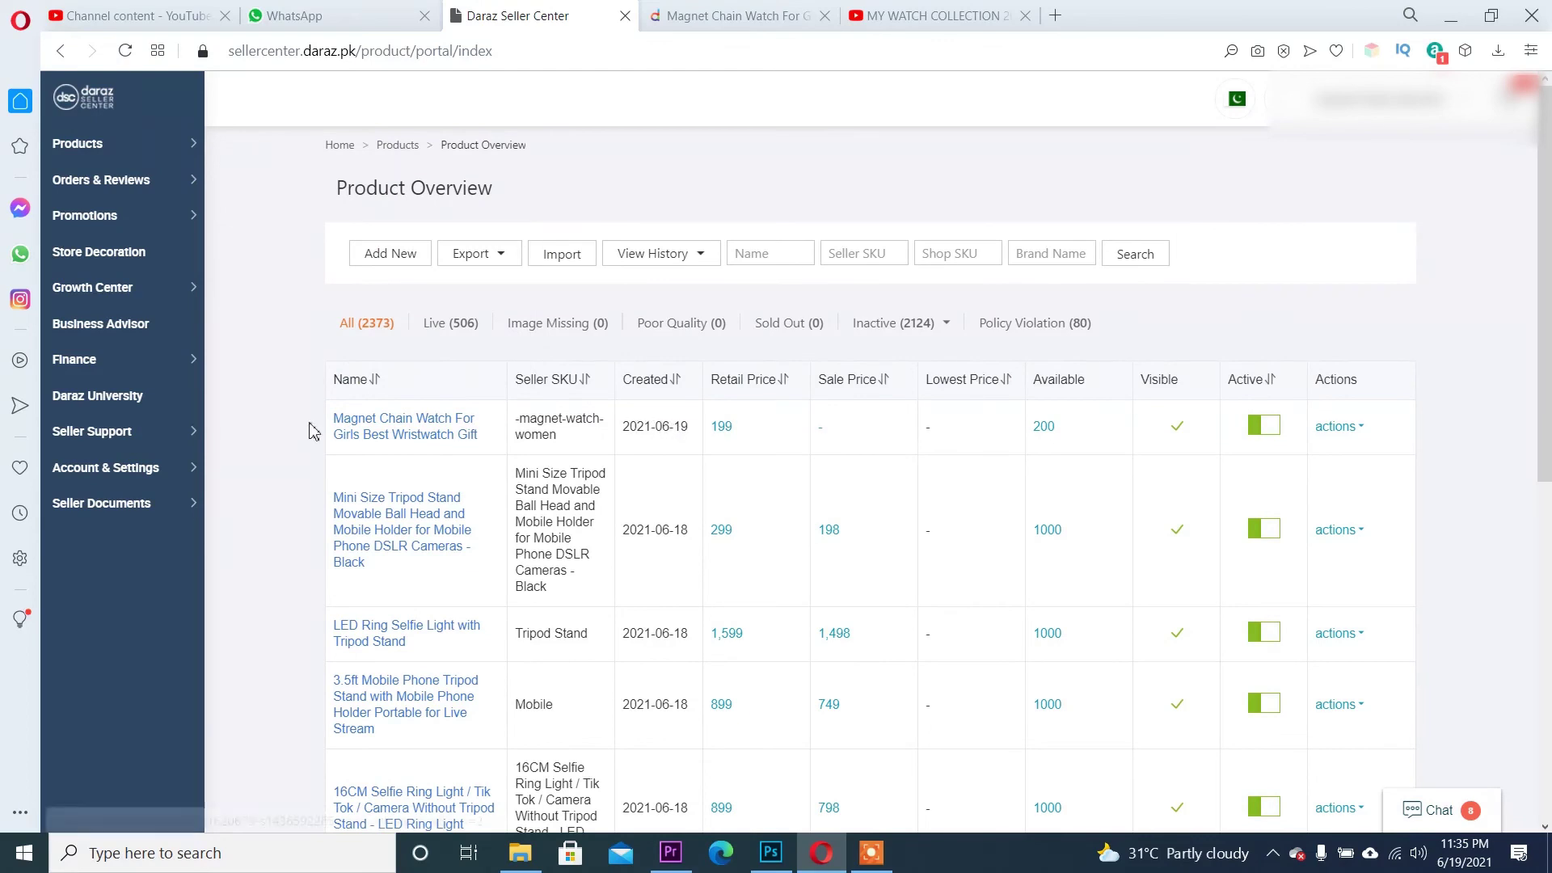
# Examine the new watch's price, stock and visibility checks, and open its store page in a new tab
pyautogui.moveTo(725, 430)
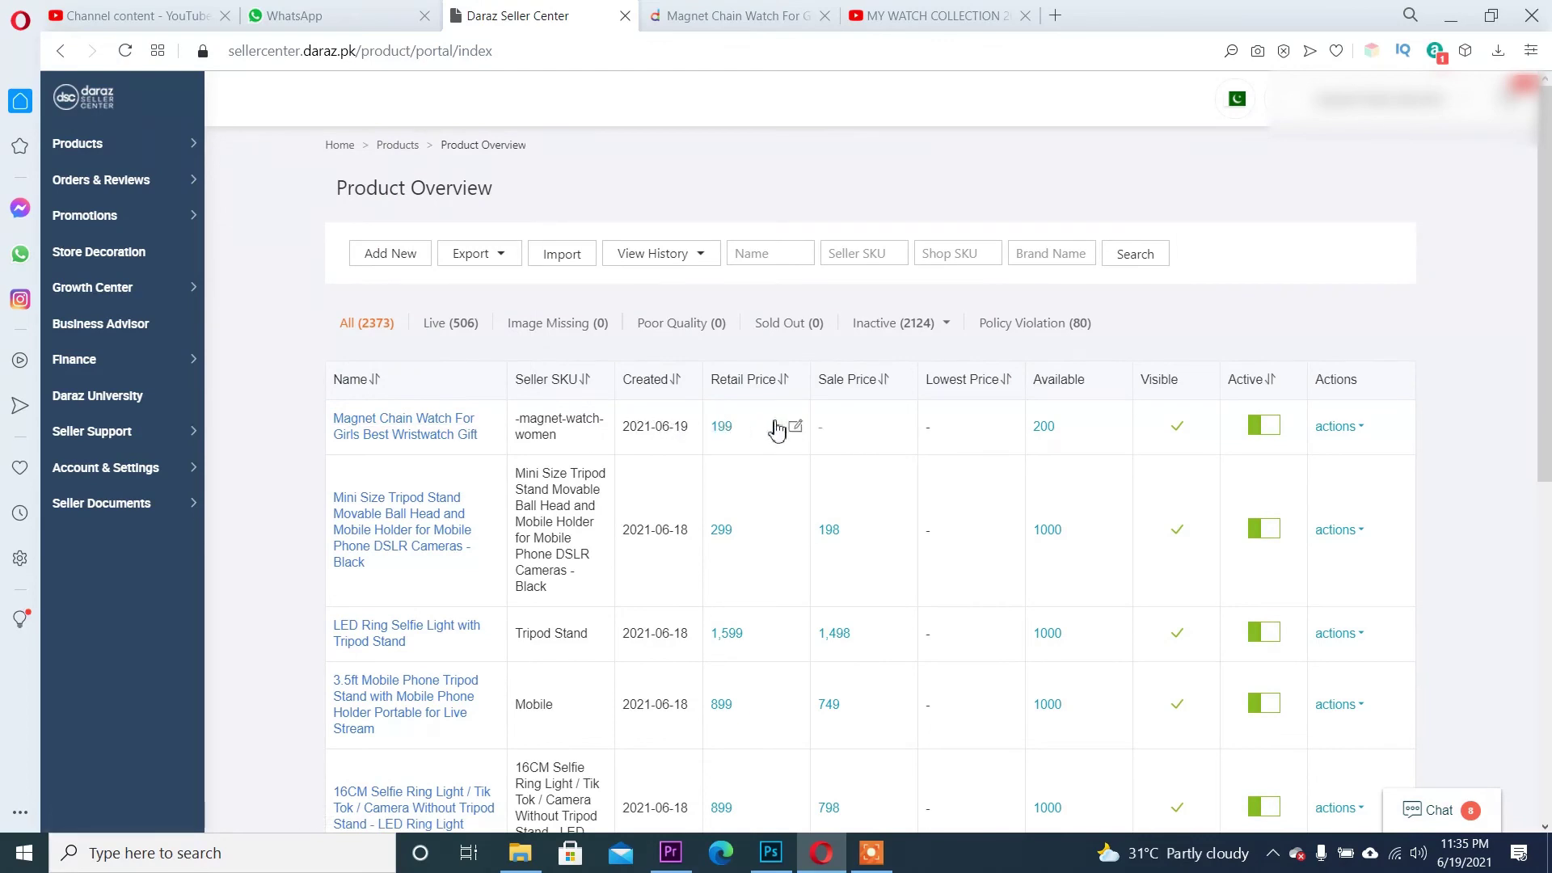
pyautogui.moveTo(1055, 443)
pyautogui.moveTo(1178, 426)
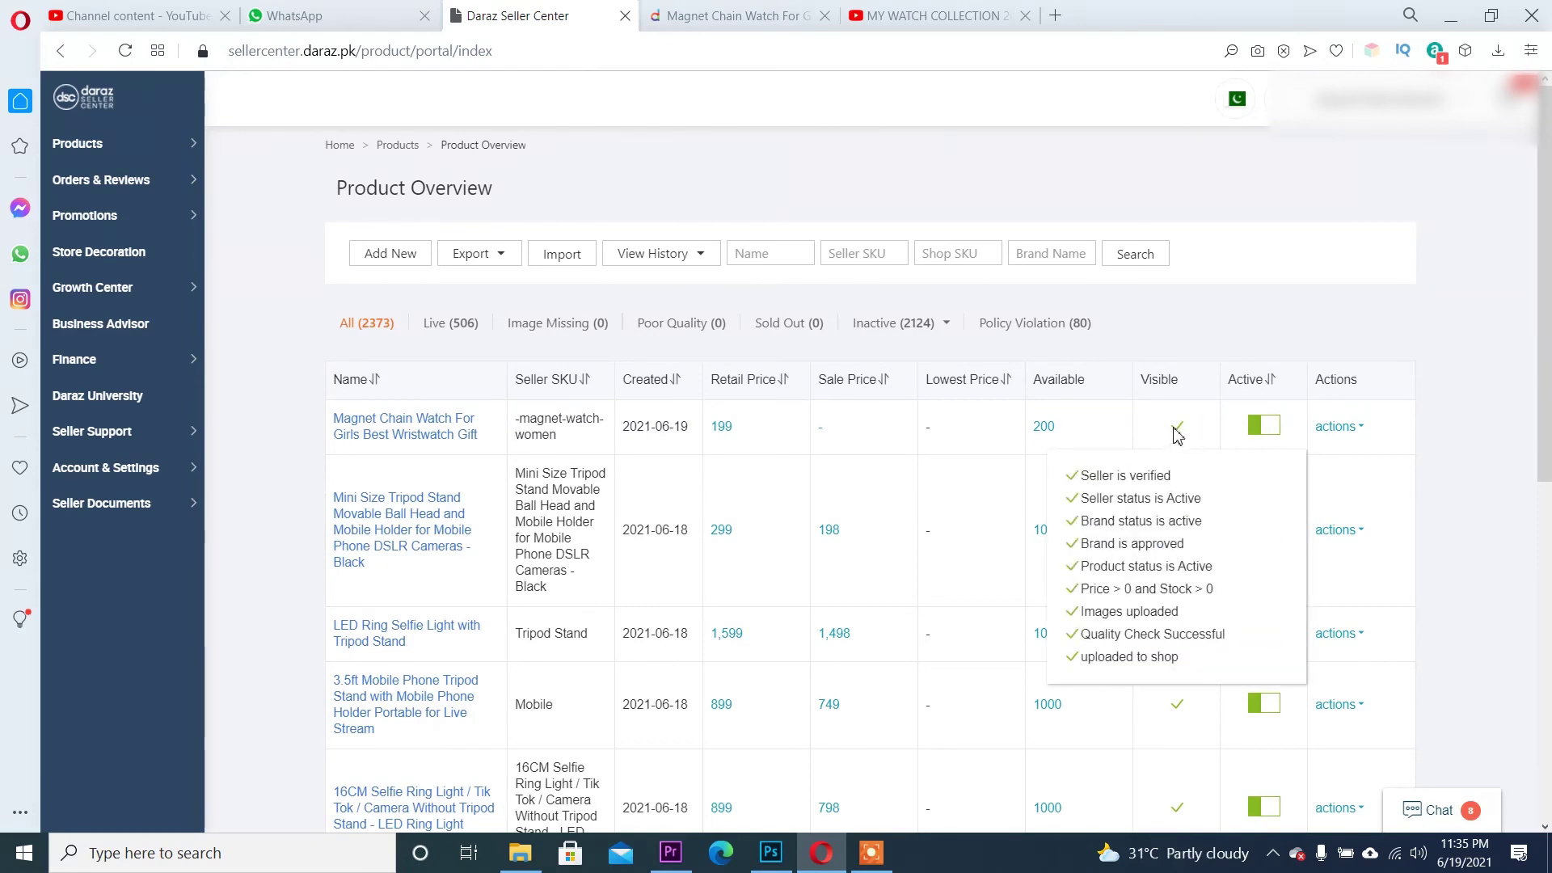
pyautogui.rightClick(398, 424)
pyautogui.click(436, 435)
pyautogui.click(728, 24)
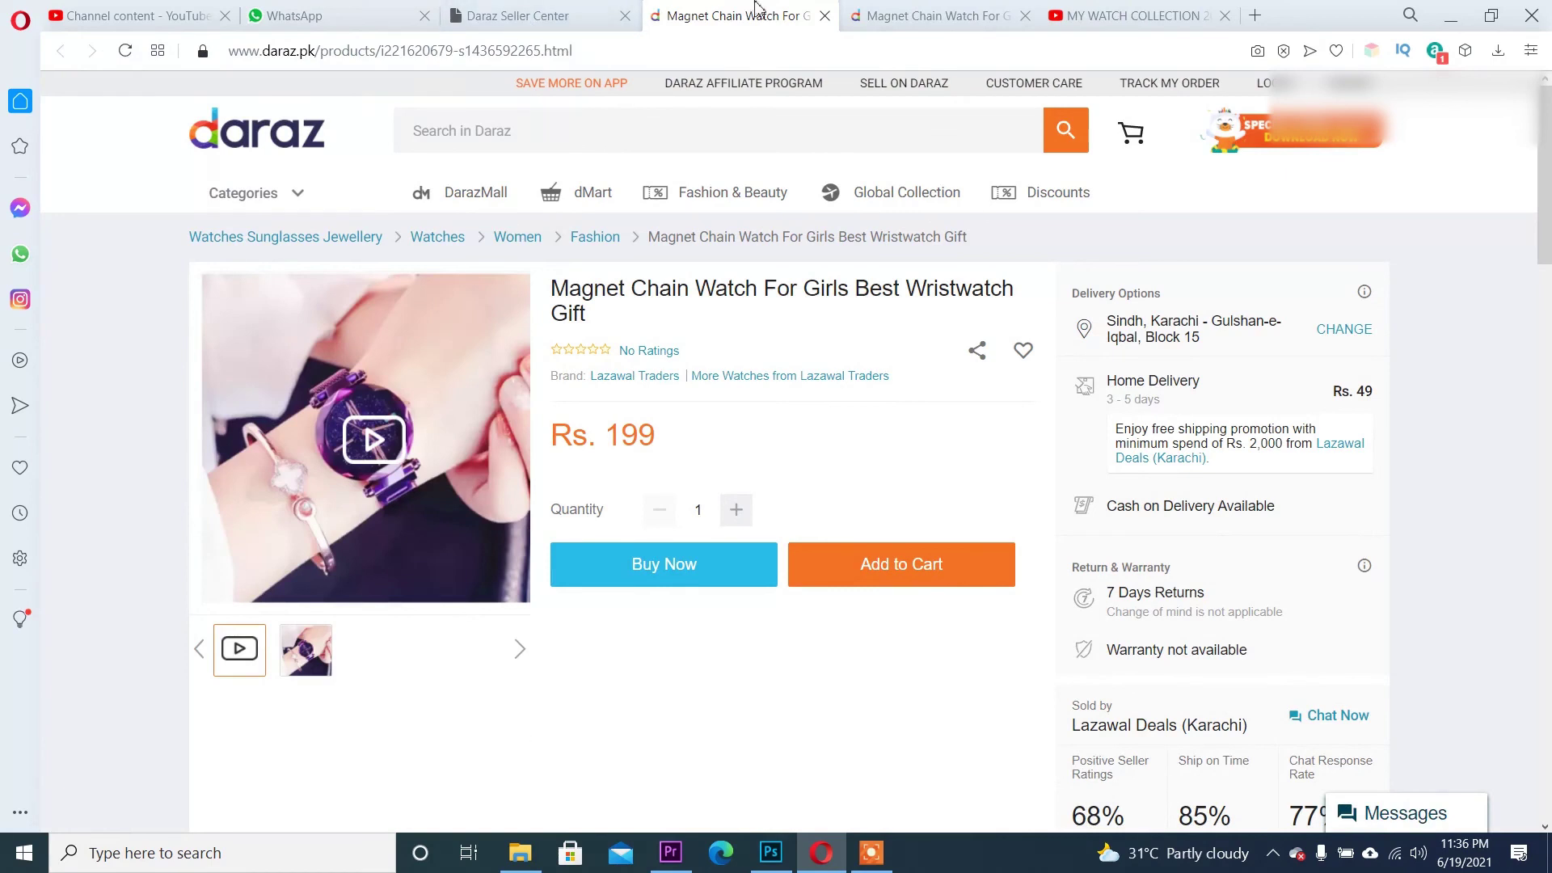
# Play the video on the watch's store page, skip ahead to about 4:43, and close the player
pyautogui.click(373, 443)
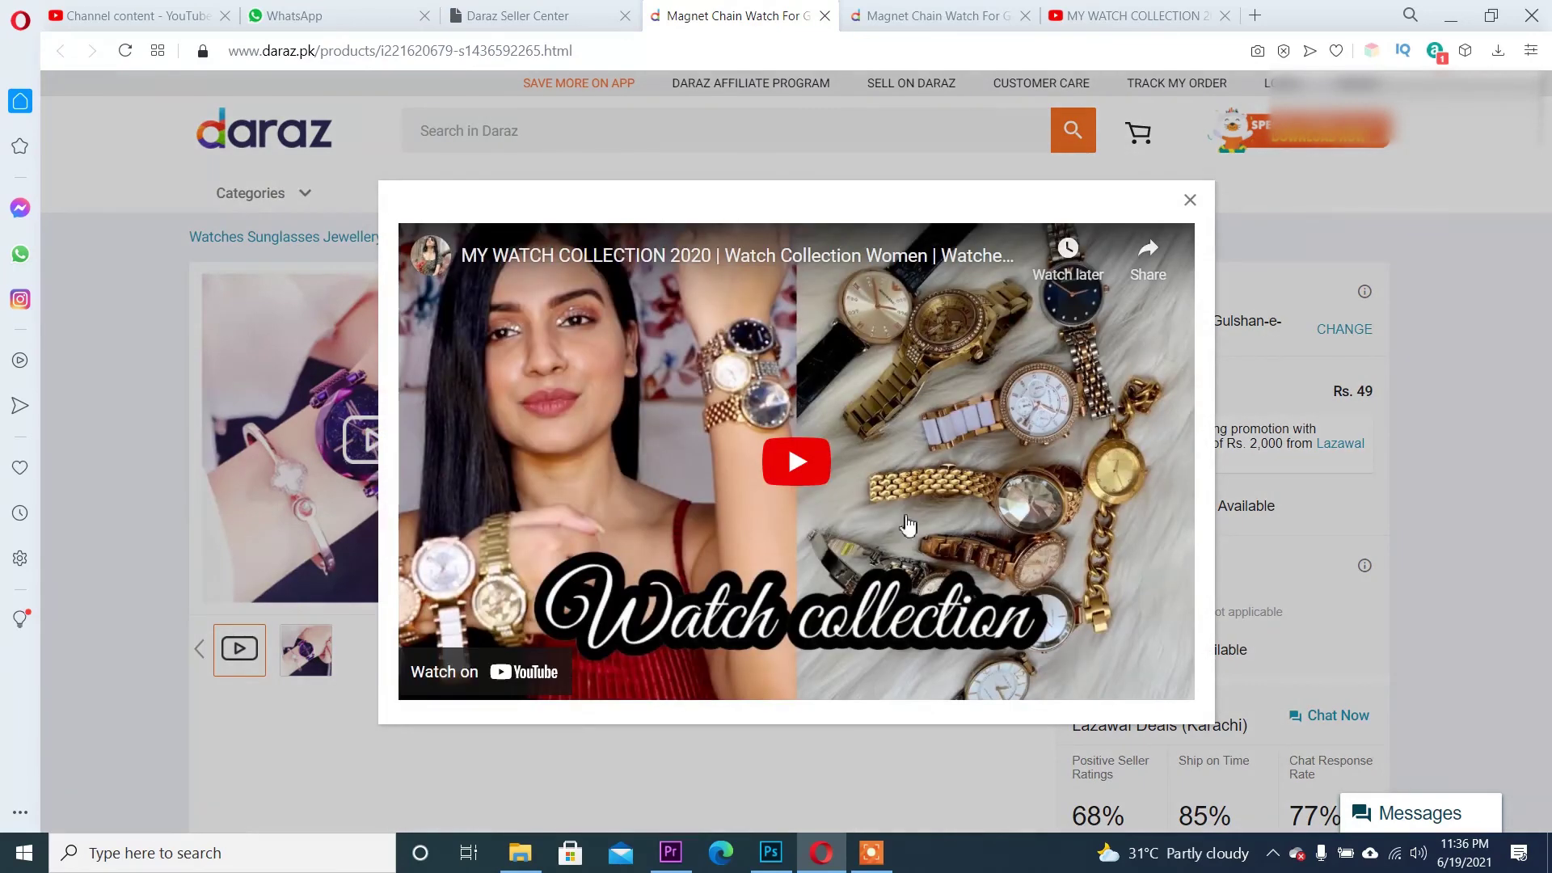
pyautogui.click(797, 459)
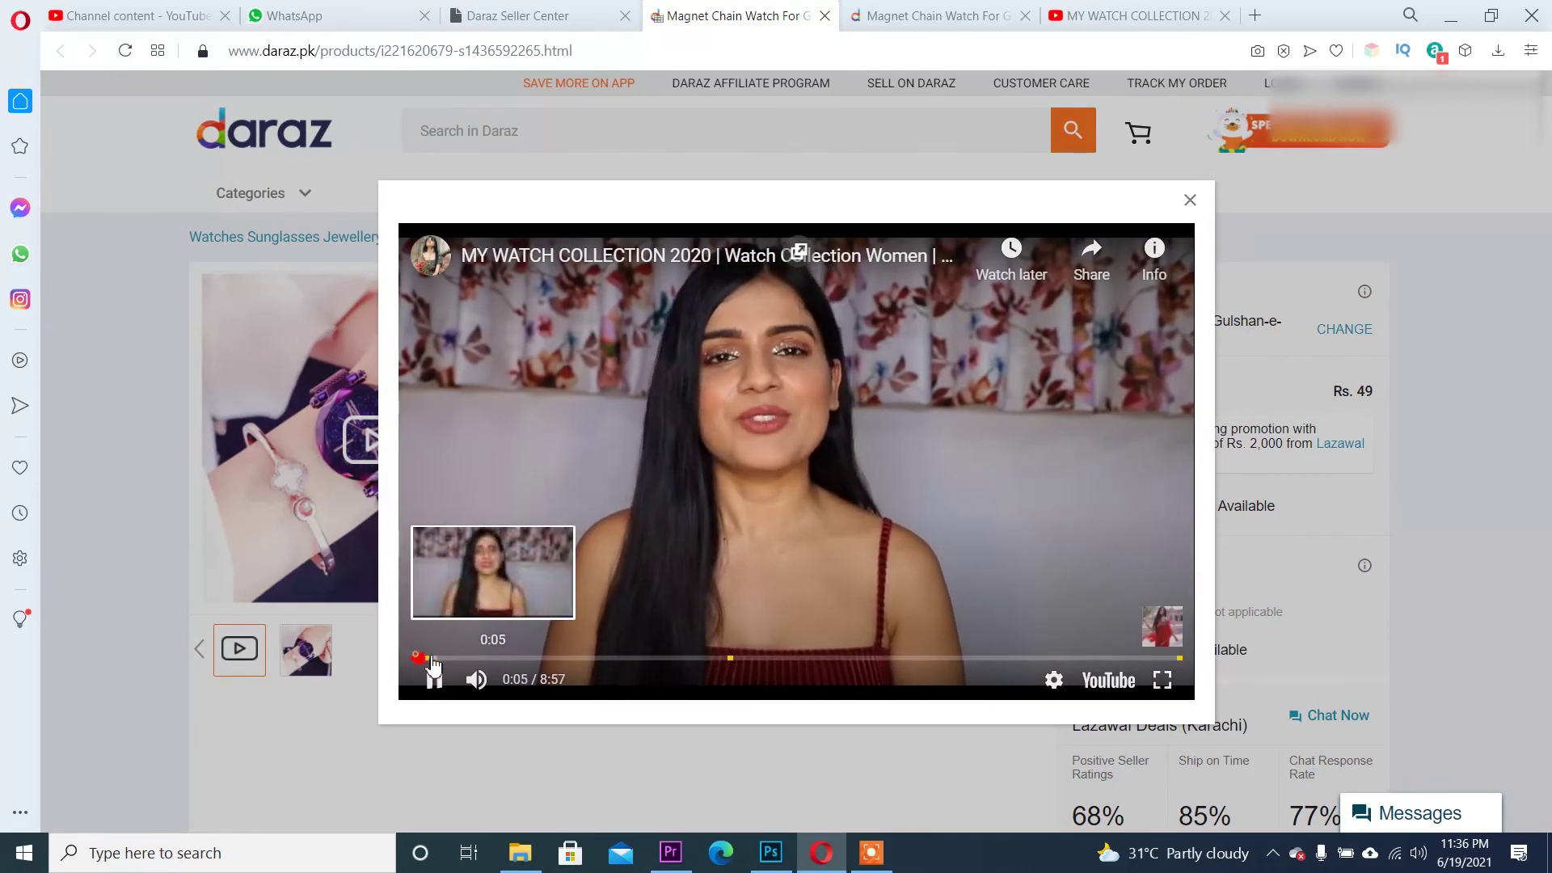
pyautogui.moveTo(428, 659); pyautogui.dragTo(819, 661)
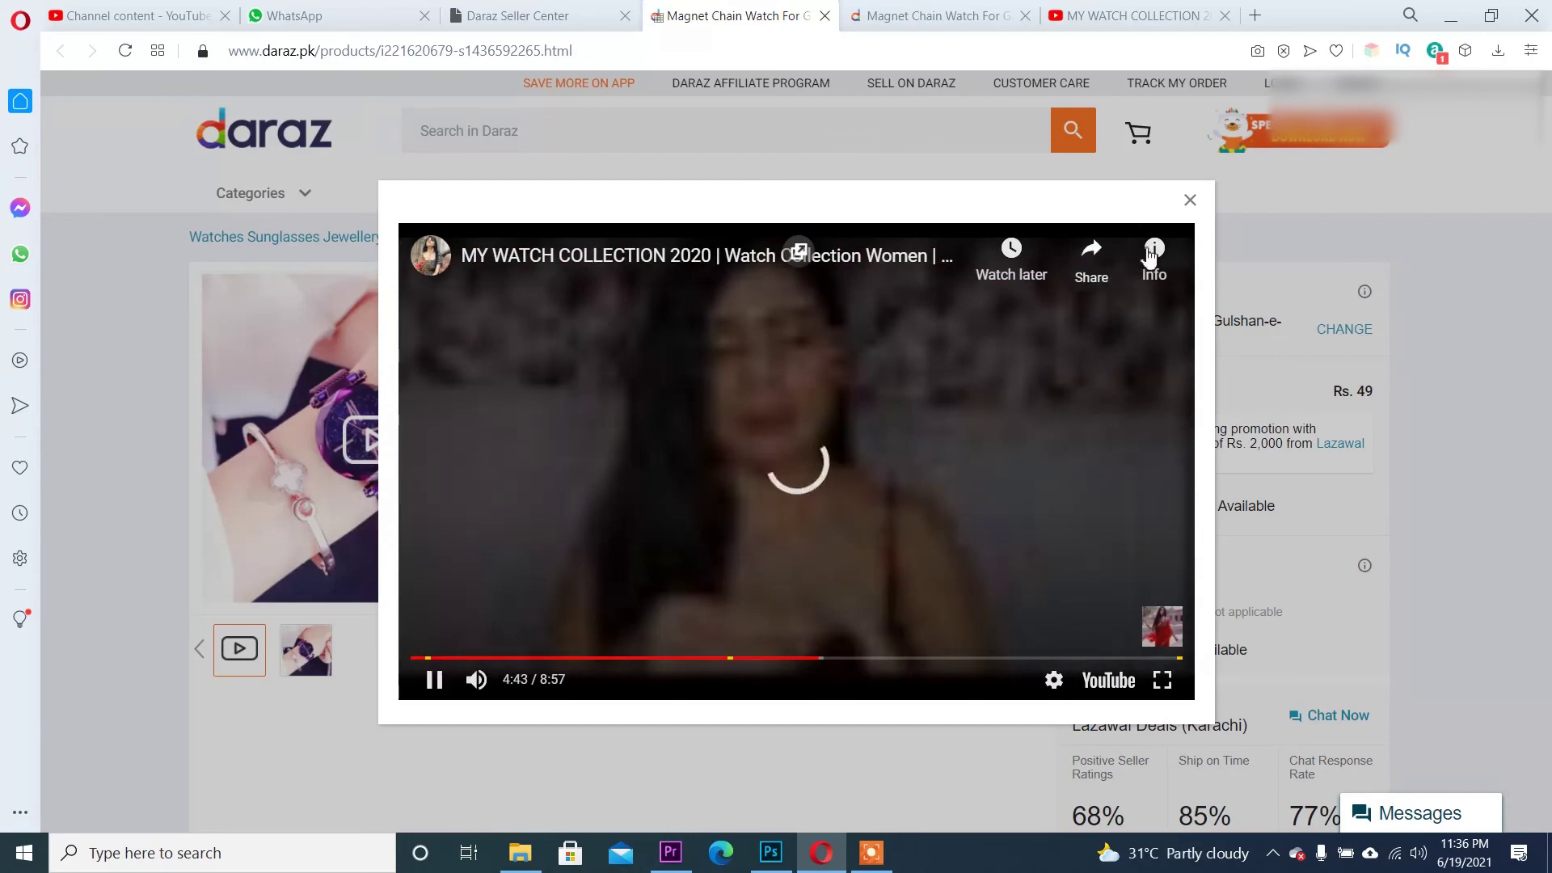
pyautogui.click(1190, 200)
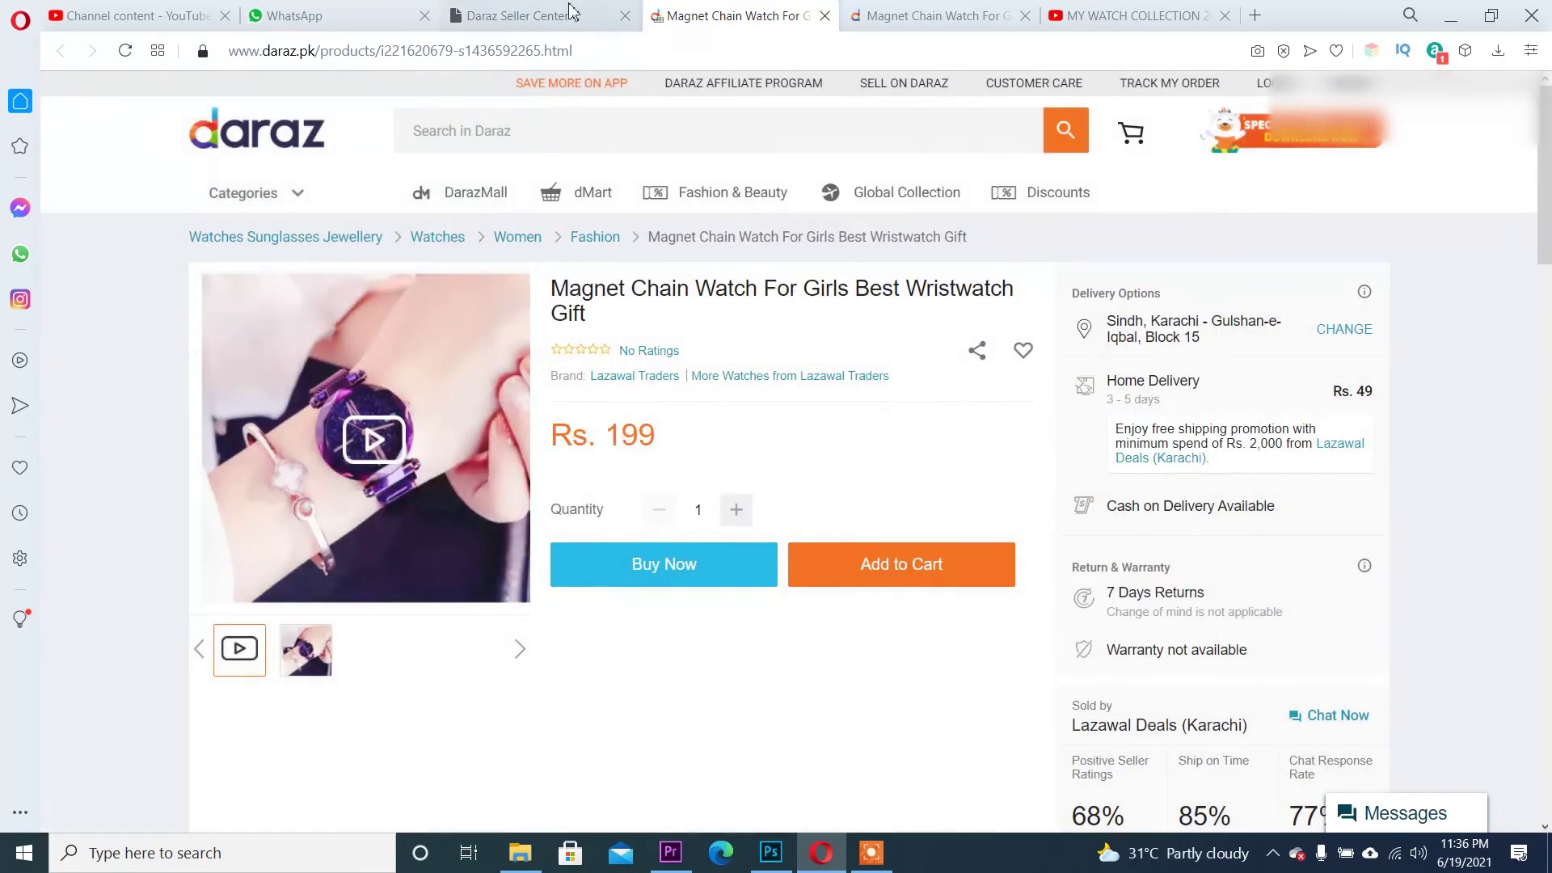
# Return to Seller Center and look through the pending orders in the orders overview
pyautogui.click(524, 19)
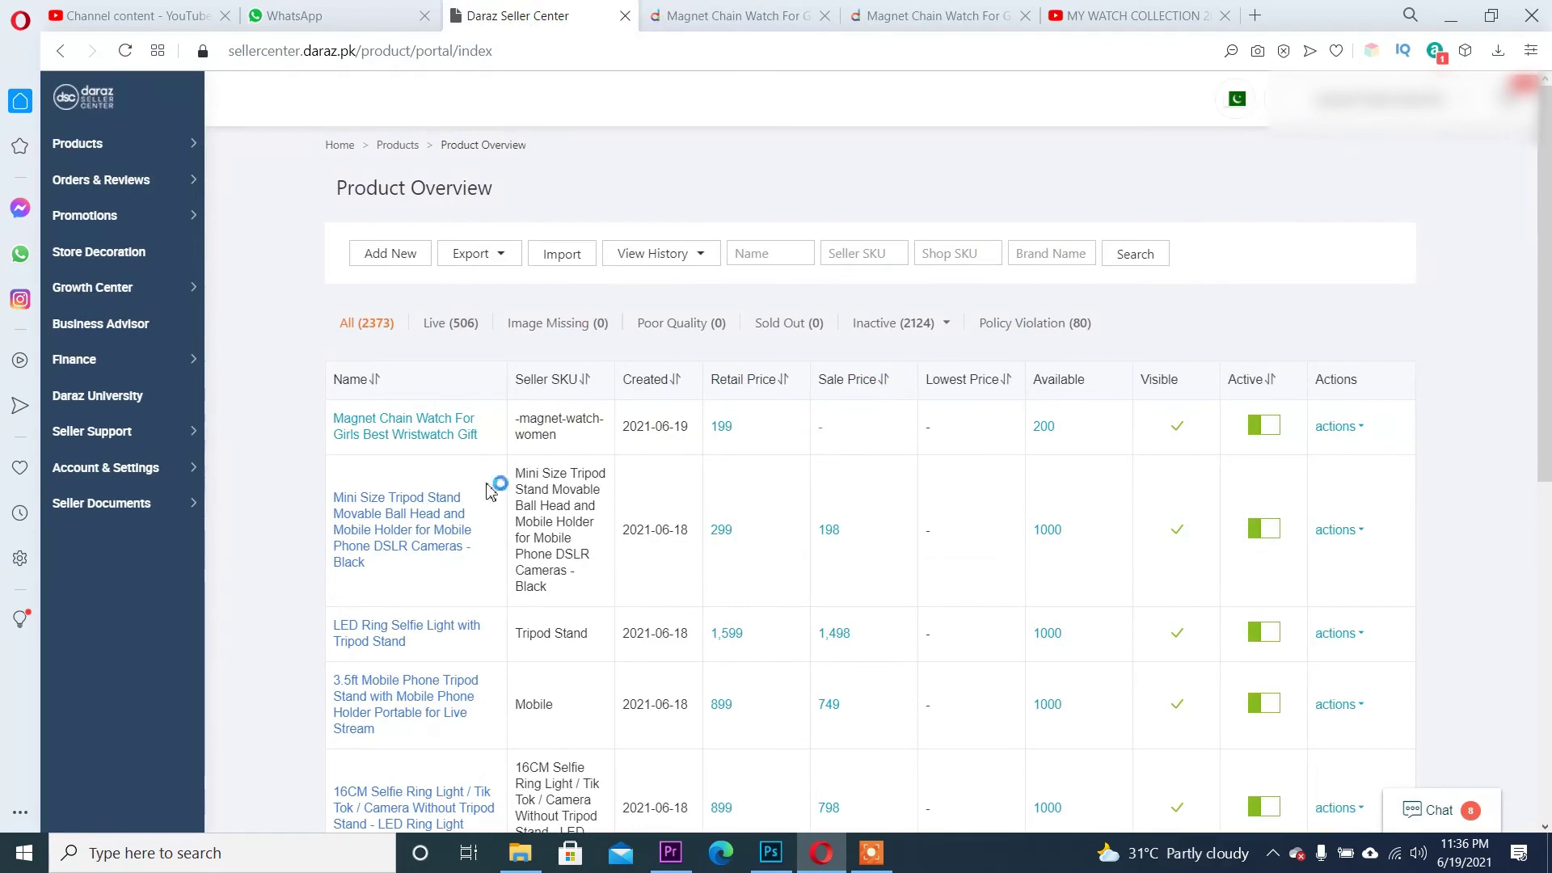
pyautogui.moveTo(433, 437)
pyautogui.moveTo(88, 193)
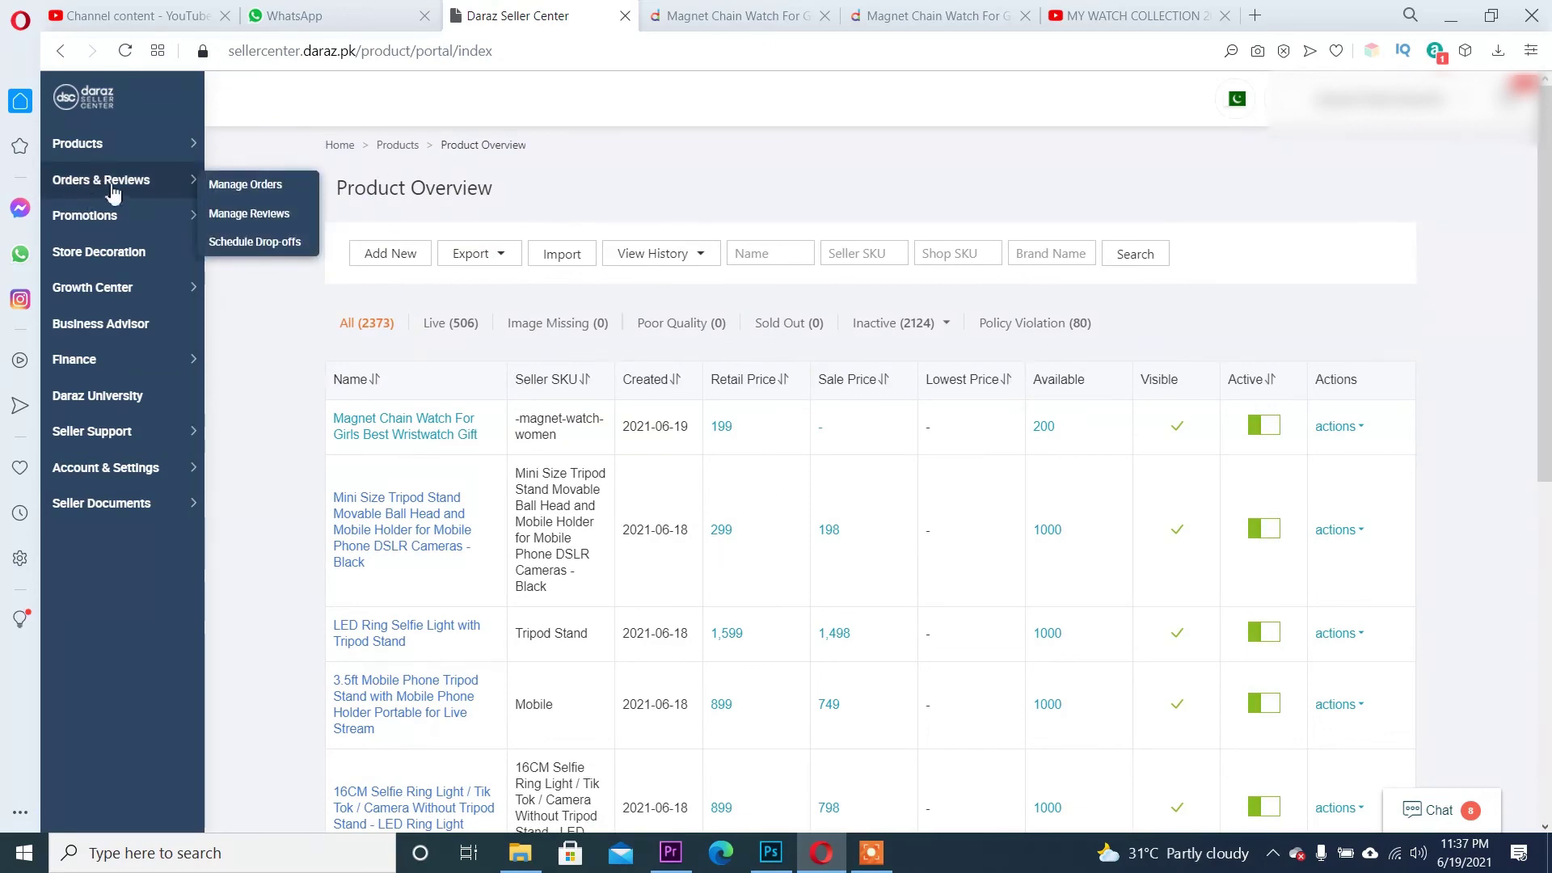
pyautogui.click(238, 185)
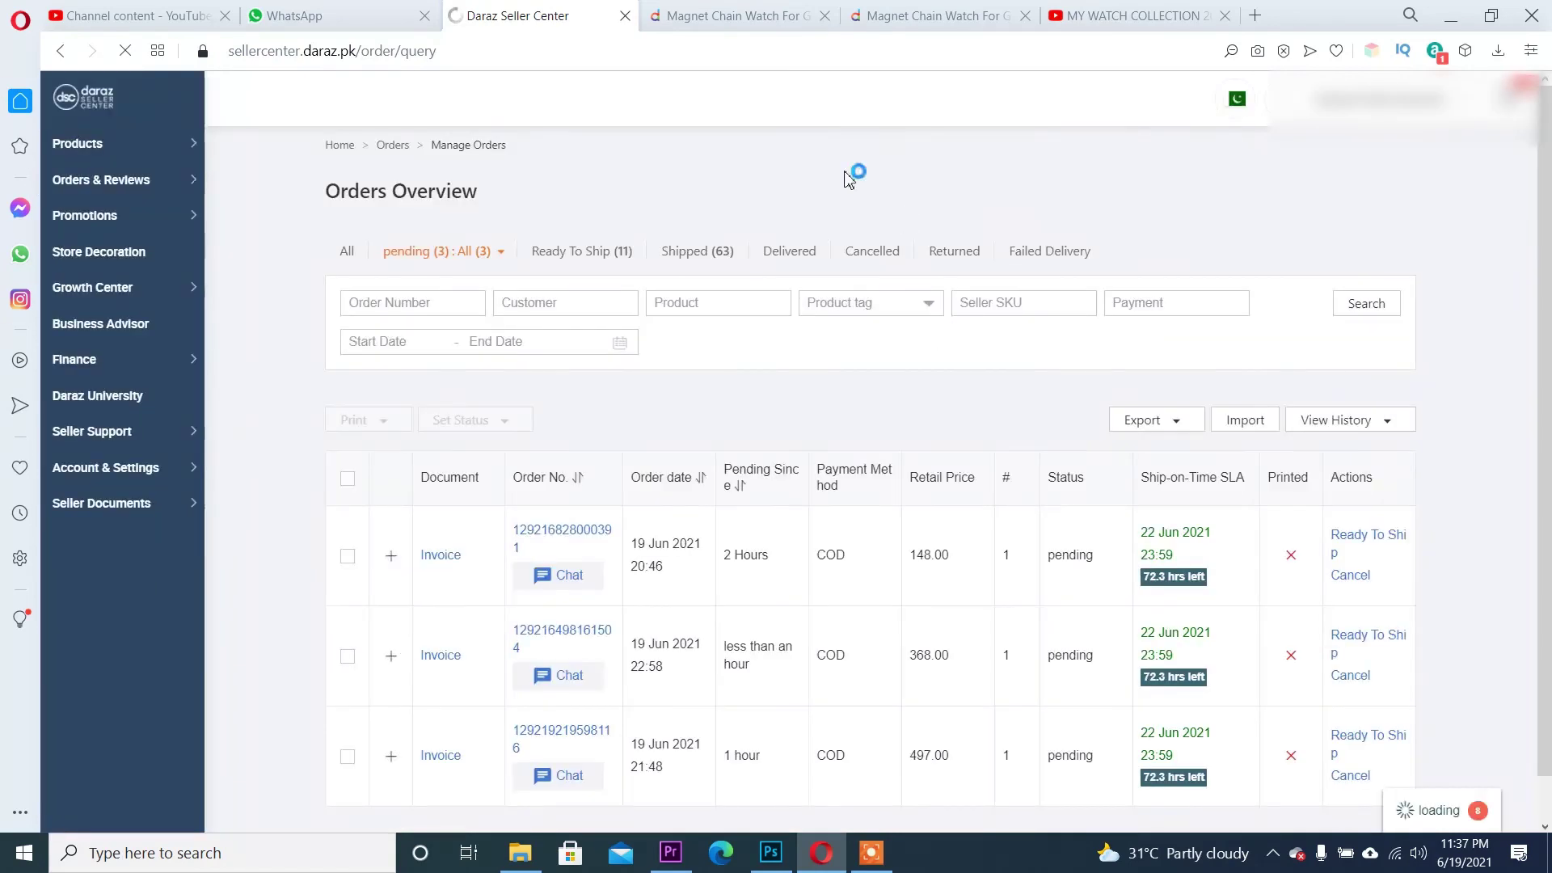
pyautogui.moveTo(464, 257)
pyautogui.scroll(-1, 1172, 683)
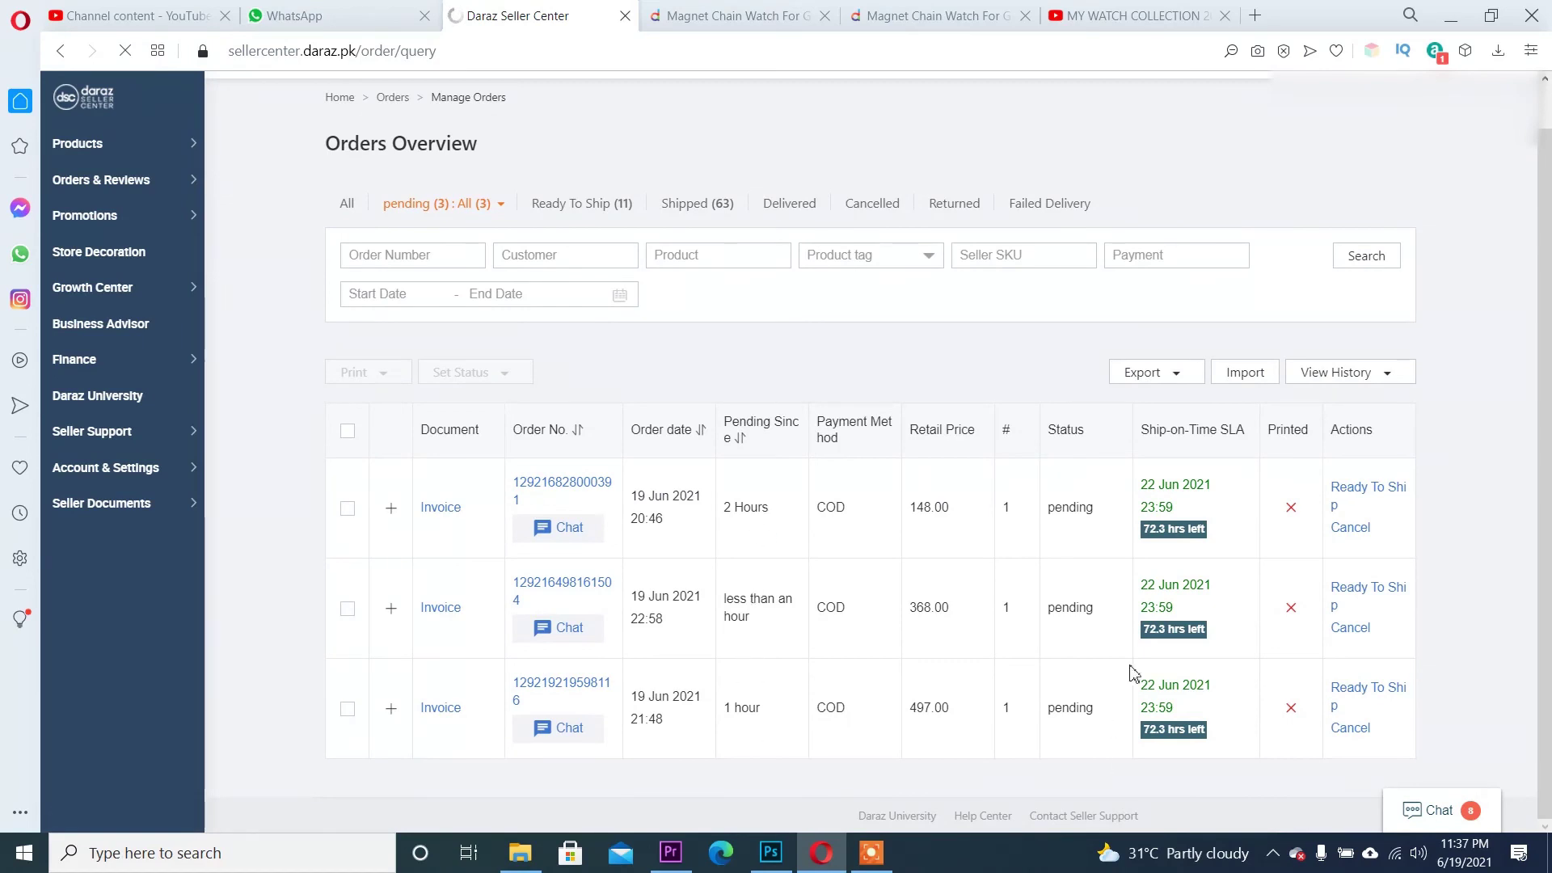
pyautogui.scroll(1, 1019, 606)
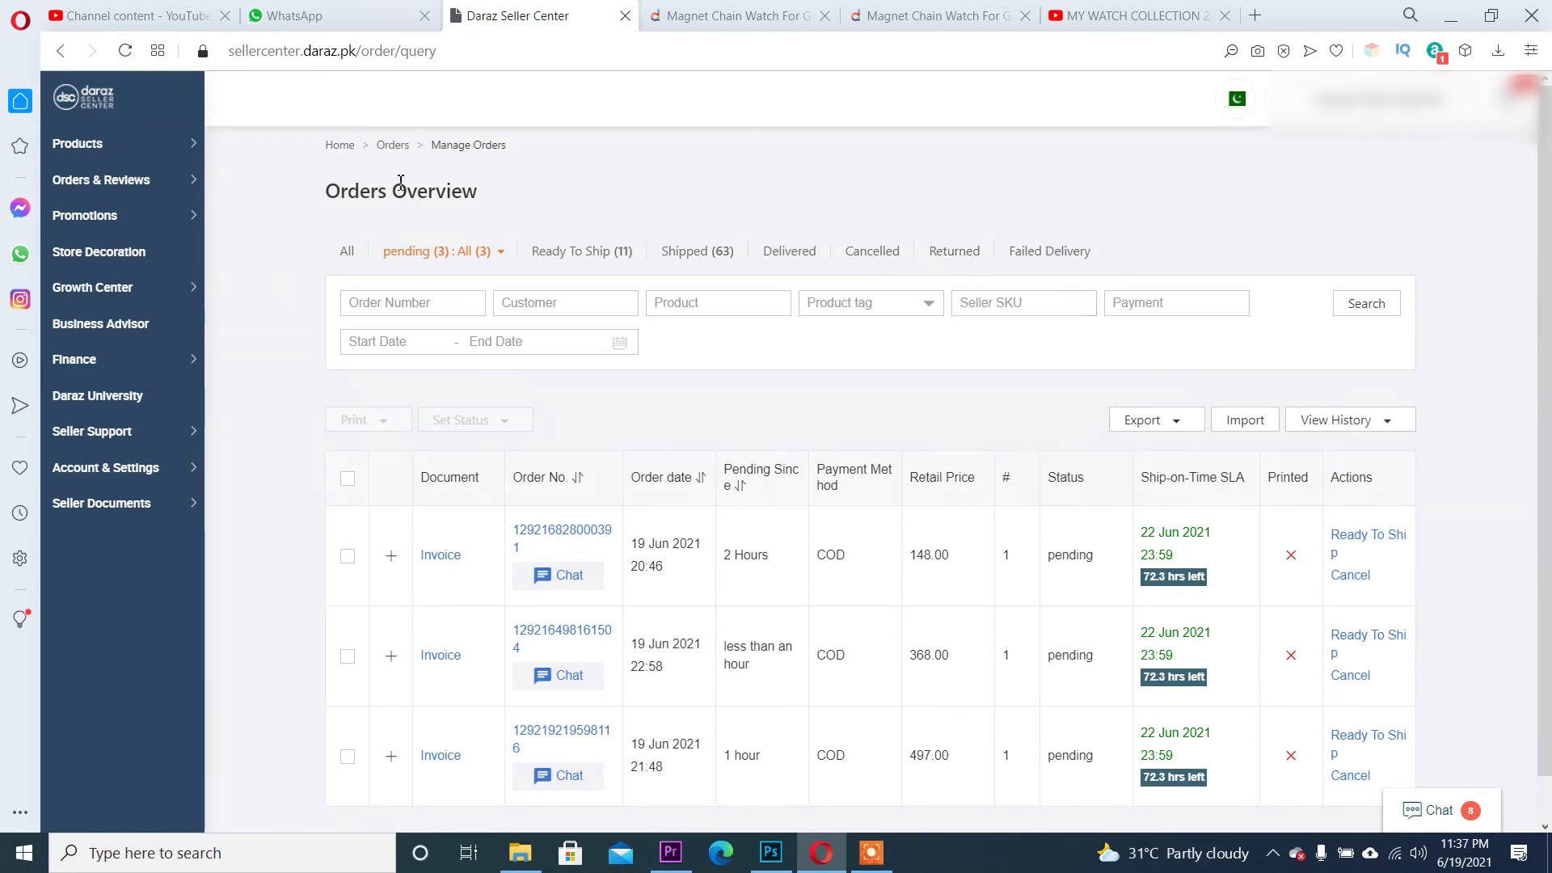
# Go back to product management and look through the first page of listed products
pyautogui.moveTo(107, 152)
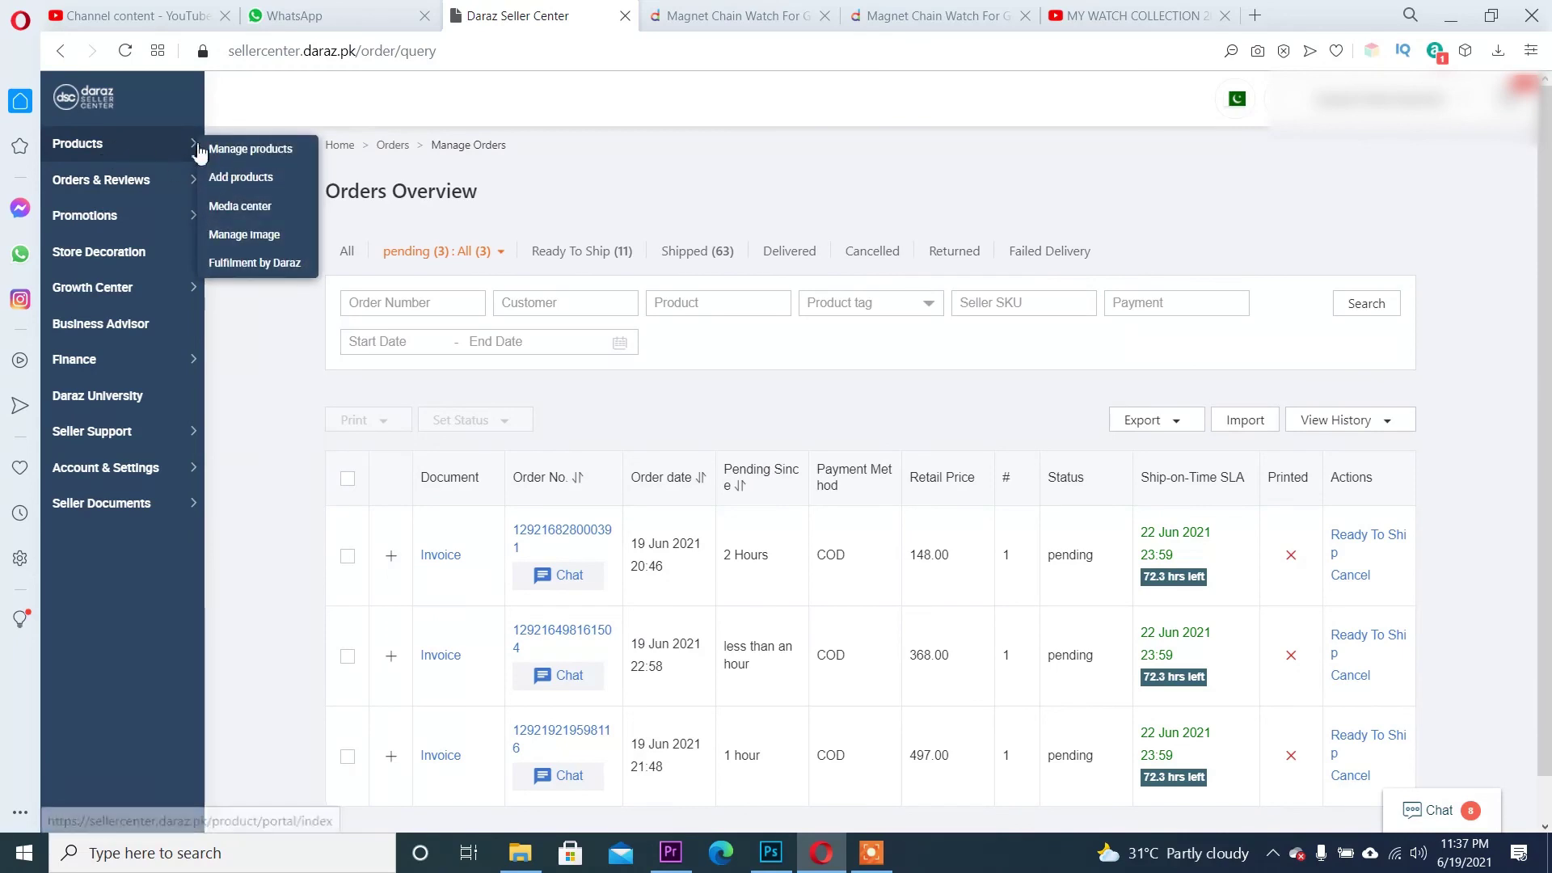
pyautogui.click(264, 160)
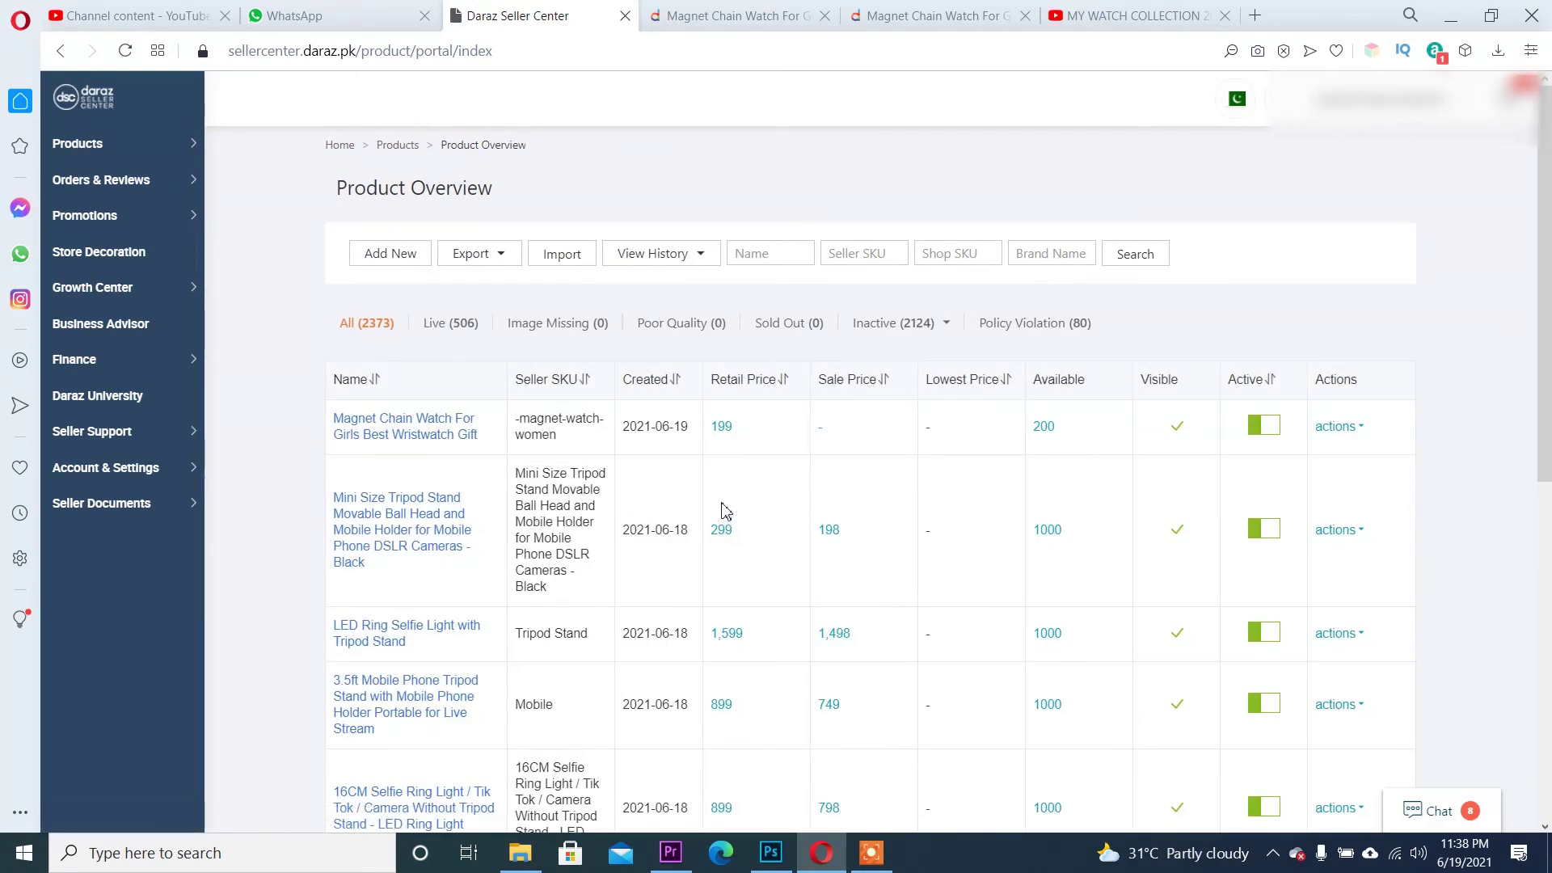
pyautogui.scroll(-2, 727, 497)
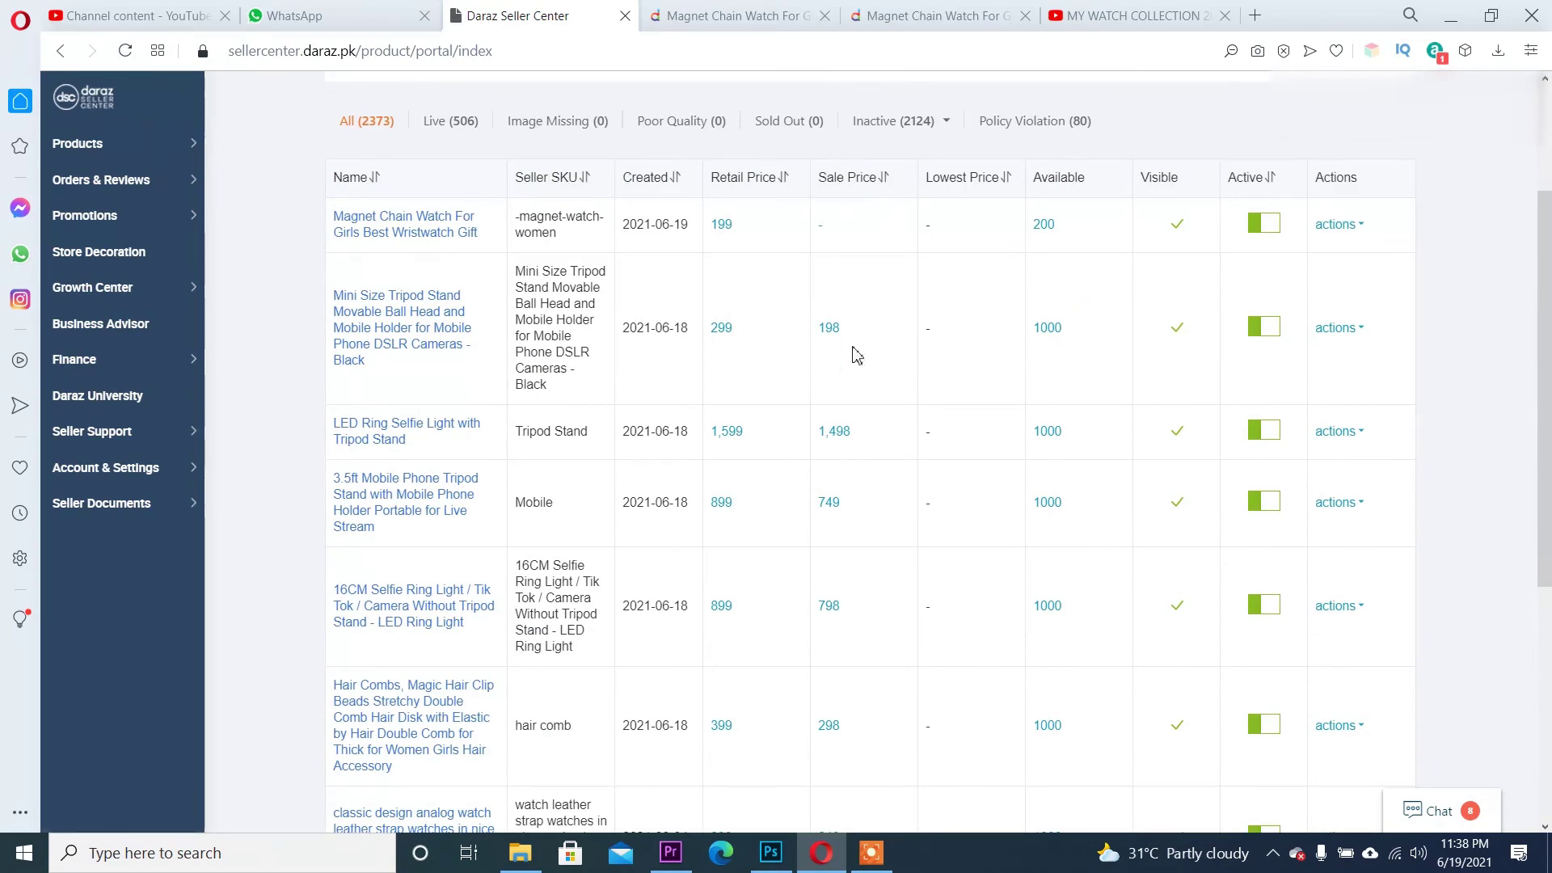
pyautogui.scroll(-4, 847, 420)
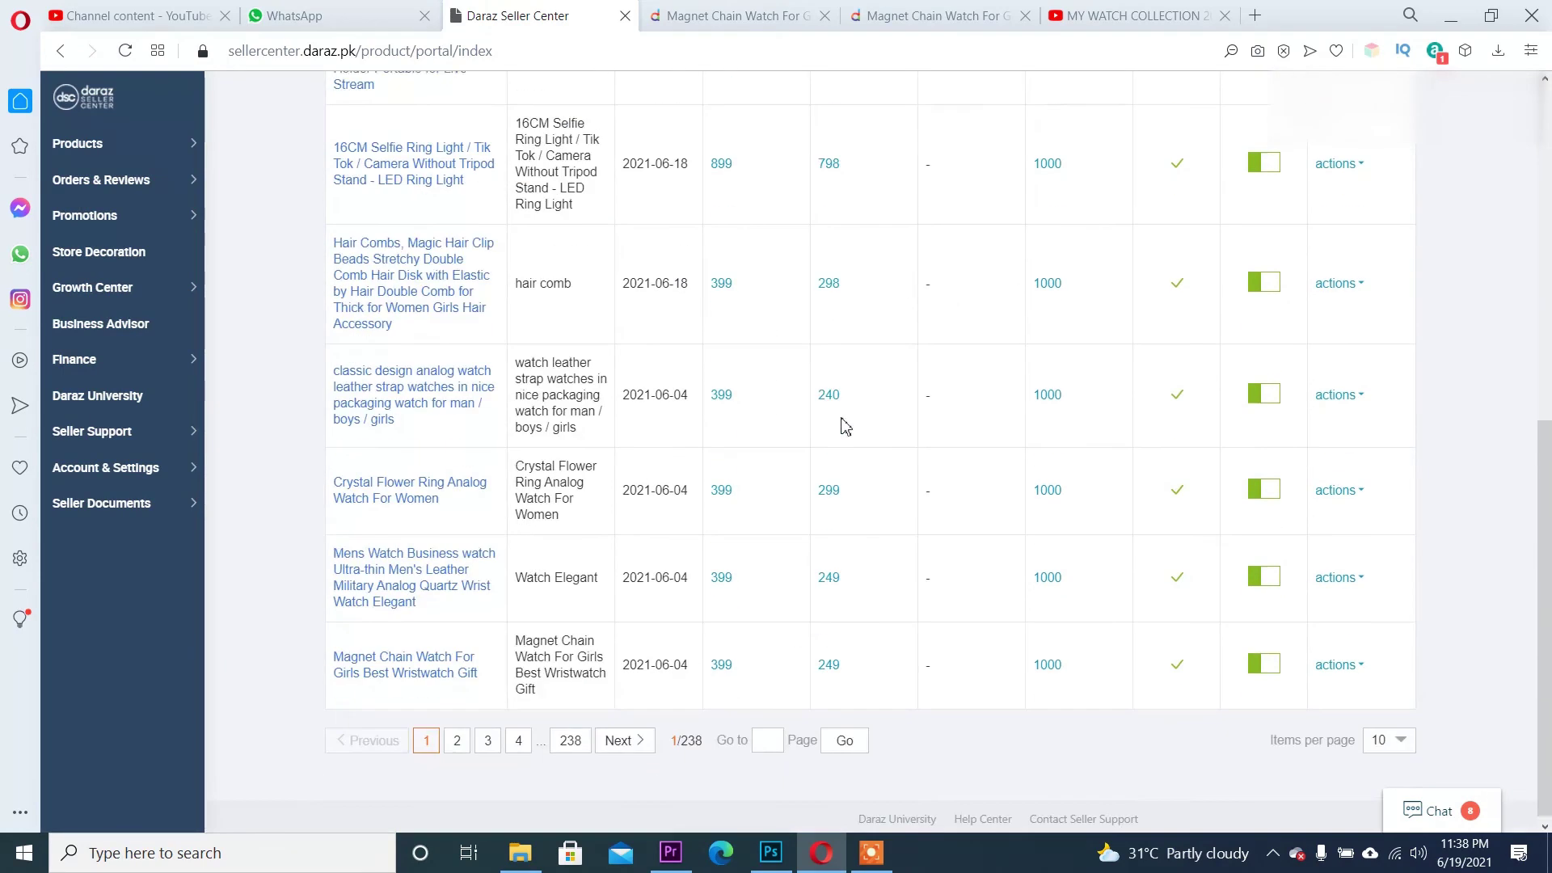
pyautogui.scroll(5, 1039, 312)
pyautogui.scroll(-4, 1034, 583)
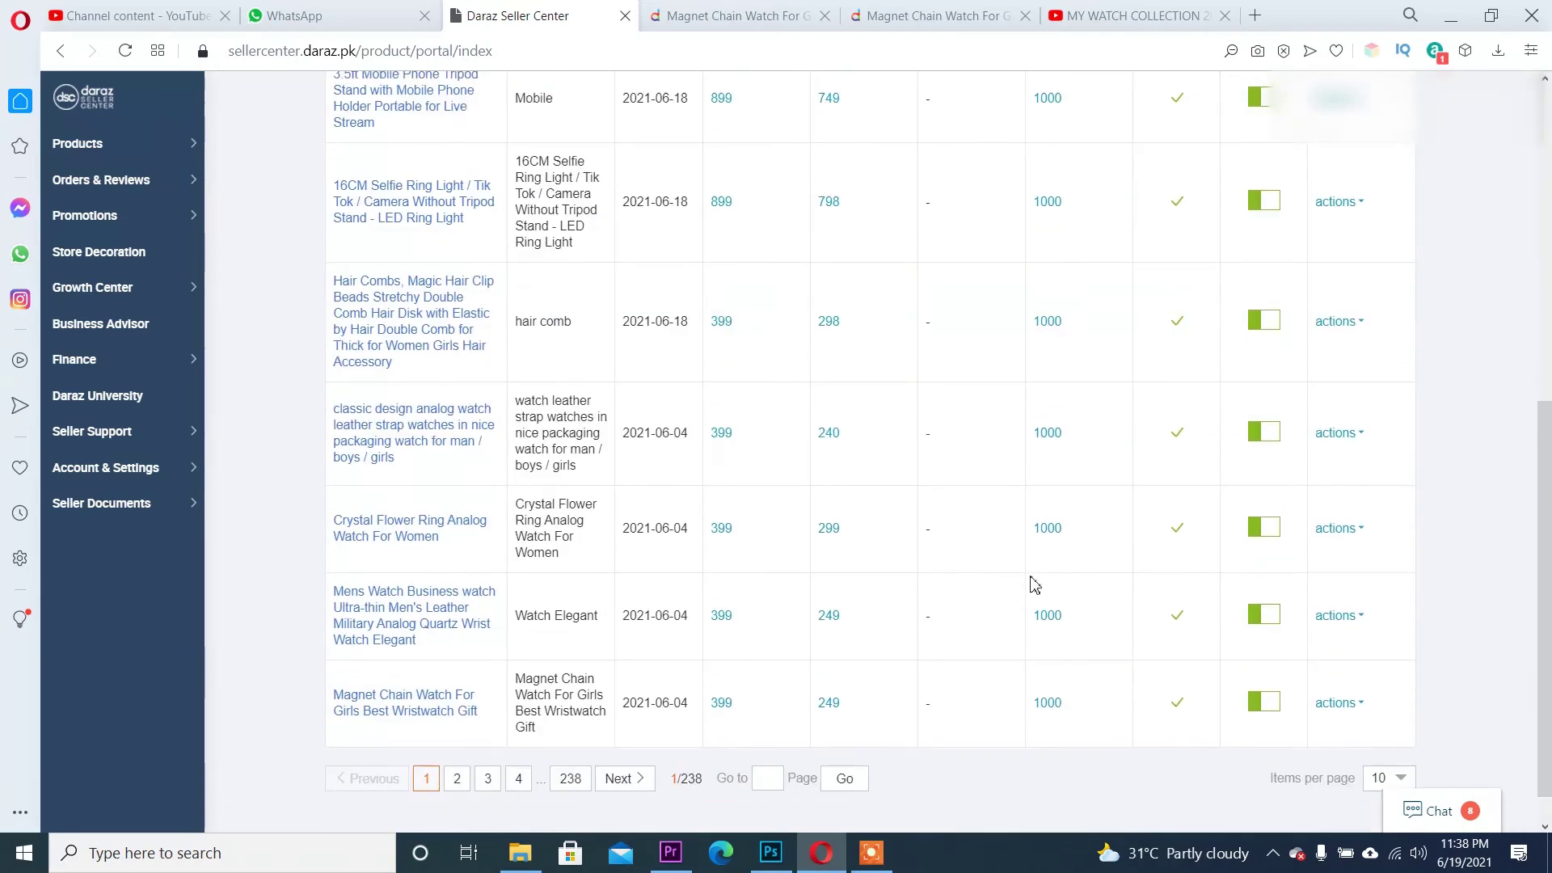
pyautogui.scroll(-1, 1035, 584)
pyautogui.scroll(5, 699, 606)
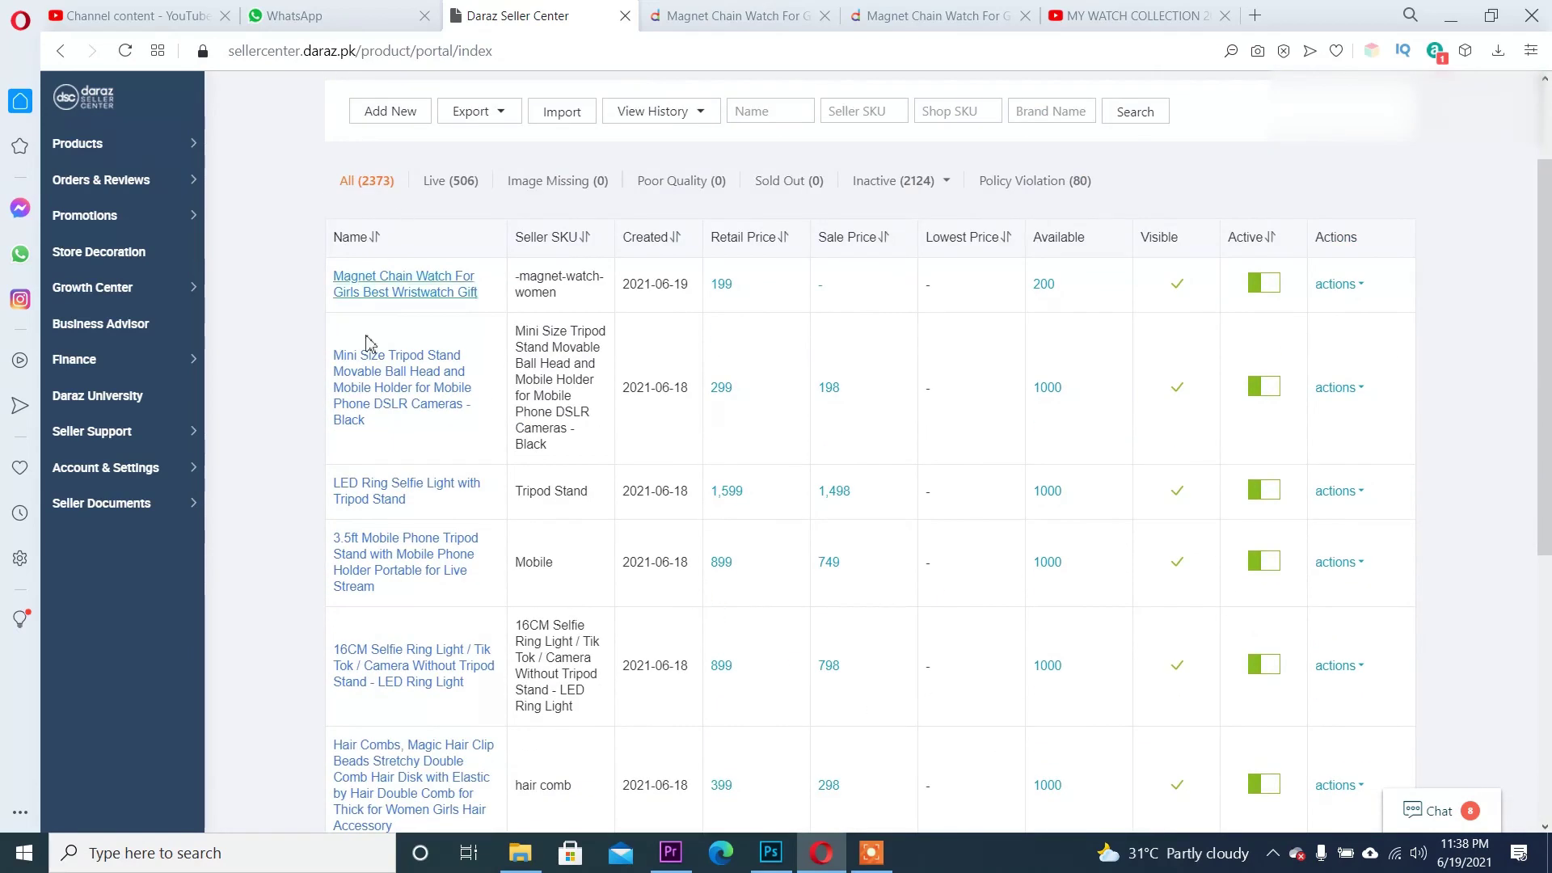
pyautogui.scroll(2, 348, 372)
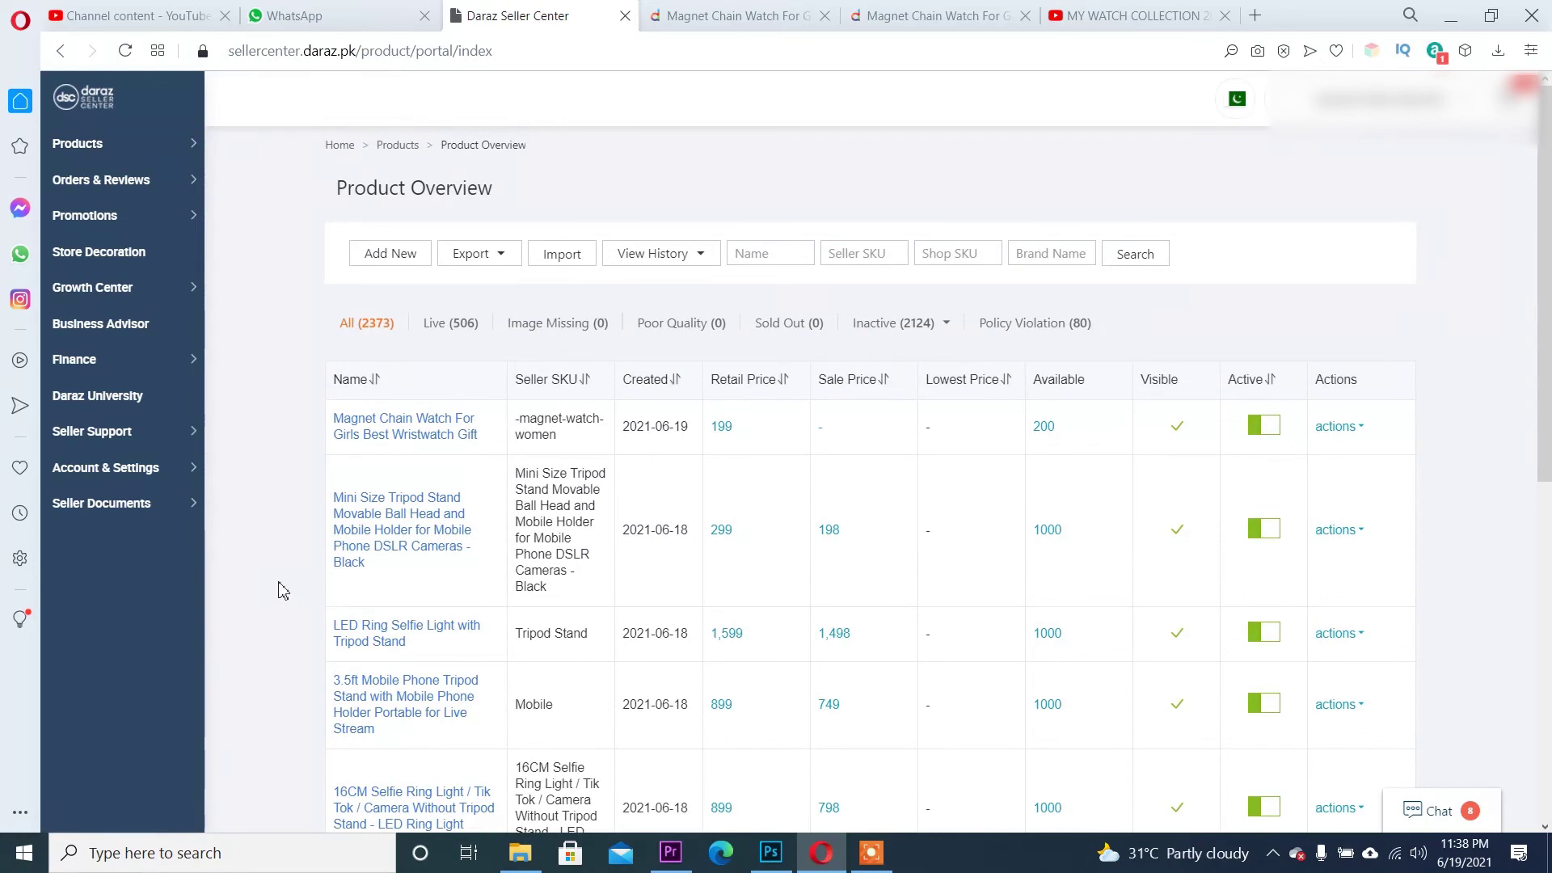
pyautogui.moveTo(152, 189)
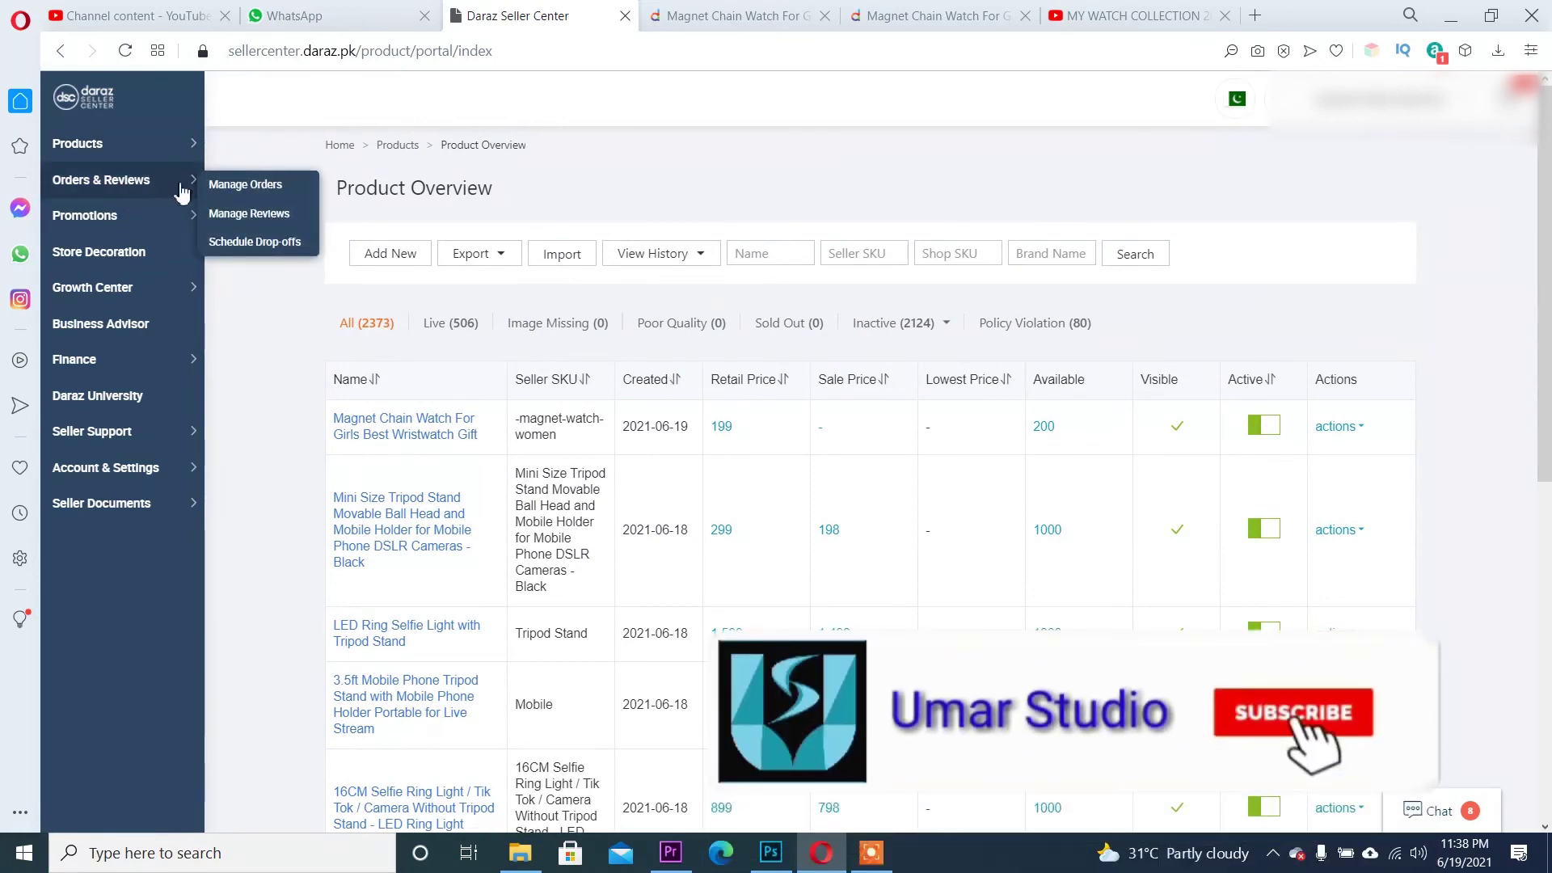